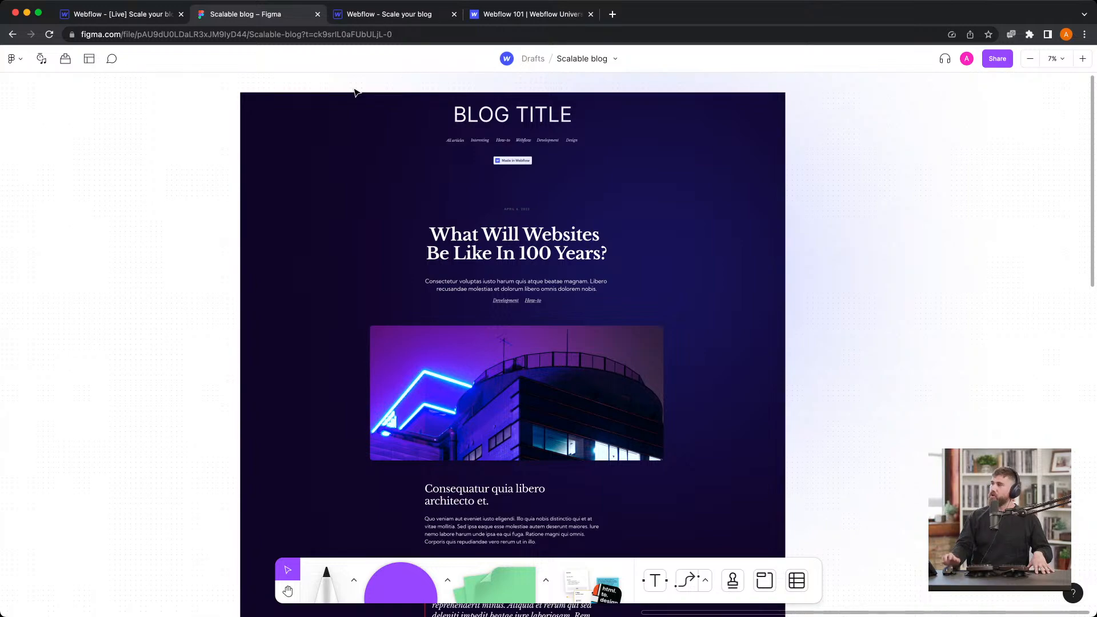
Examine the full blog post page design, from the header and hero image through the body text to Related Posts
{"action": "scroll", "coordinate": [604, 197], "scroll_direction": "down", "scroll_amount": 2}
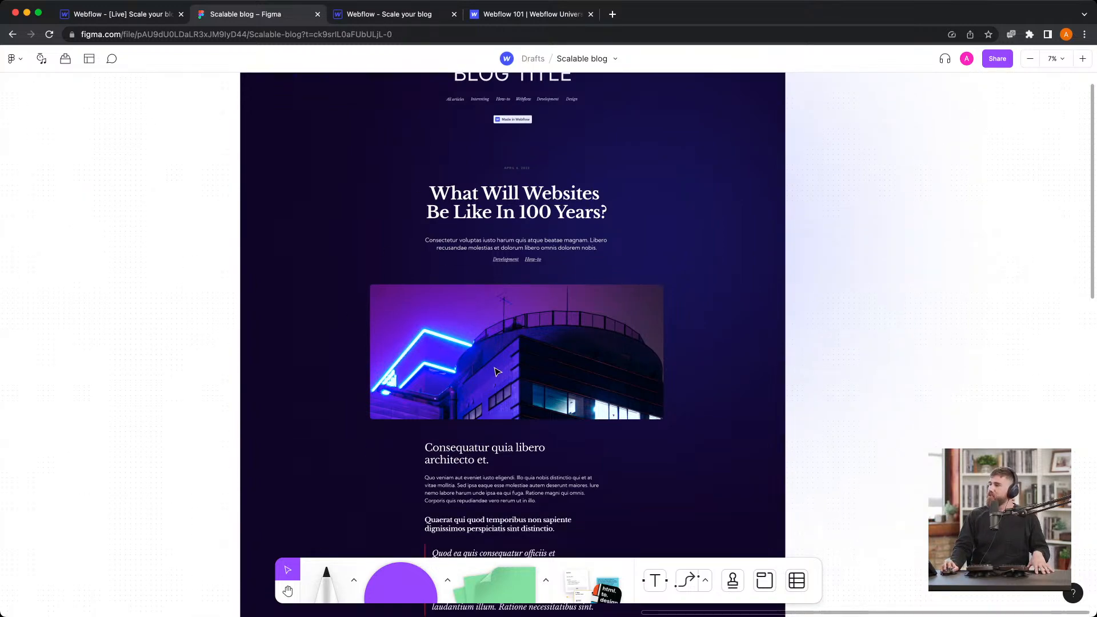
{"action": "scroll", "coordinate": [498, 372], "scroll_direction": "down", "scroll_amount": 10}
{"action": "scroll", "coordinate": [513, 399], "scroll_direction": "down", "scroll_amount": 14}
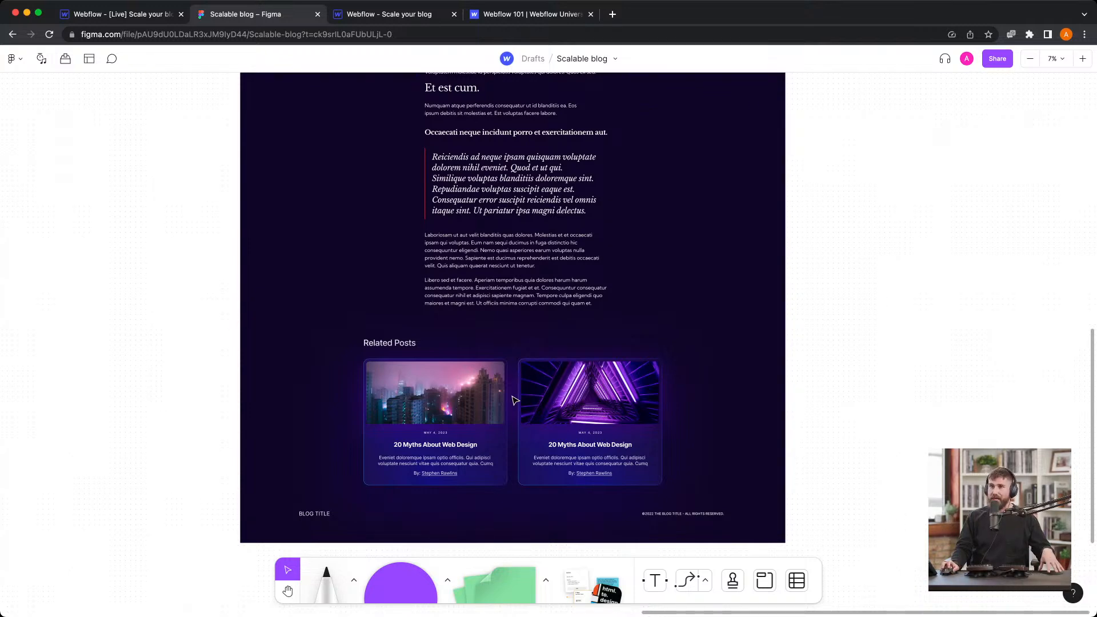
{"action": "scroll", "coordinate": [515, 397], "scroll_direction": "up", "scroll_amount": 5}
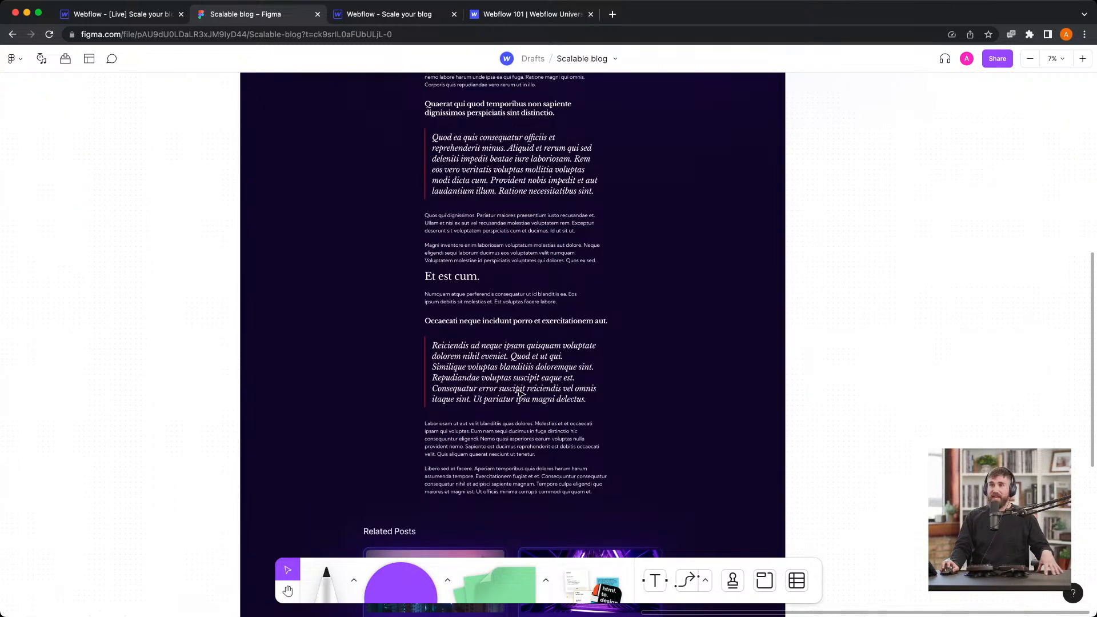
{"action": "scroll", "coordinate": [519, 392], "scroll_direction": "up", "scroll_amount": 3}
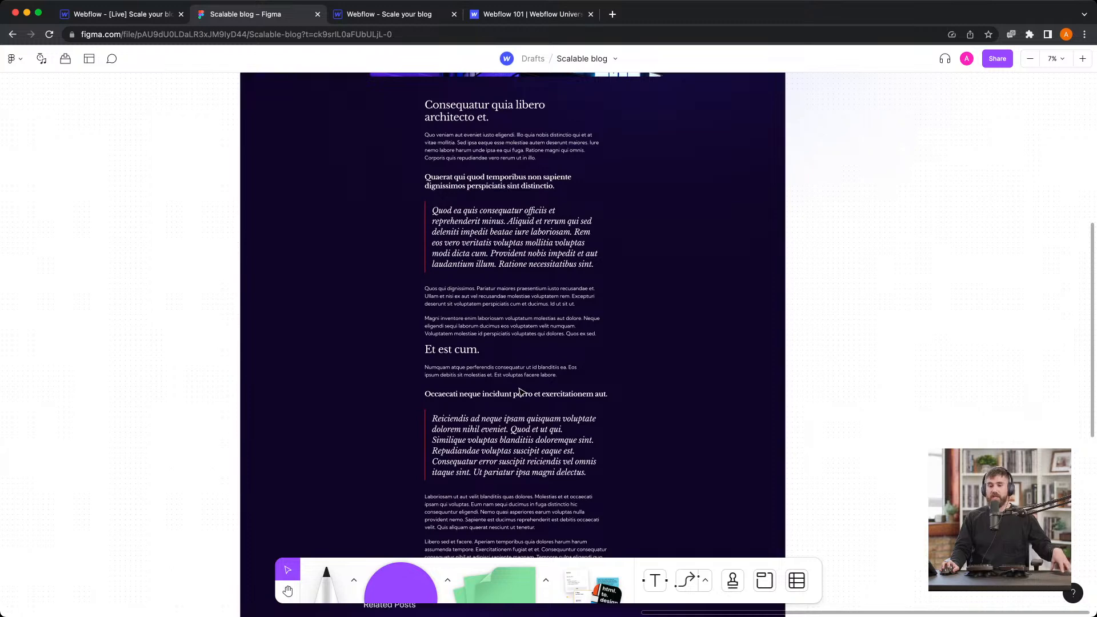
{"action": "scroll", "coordinate": [520, 392], "scroll_direction": "up", "scroll_amount": 5}
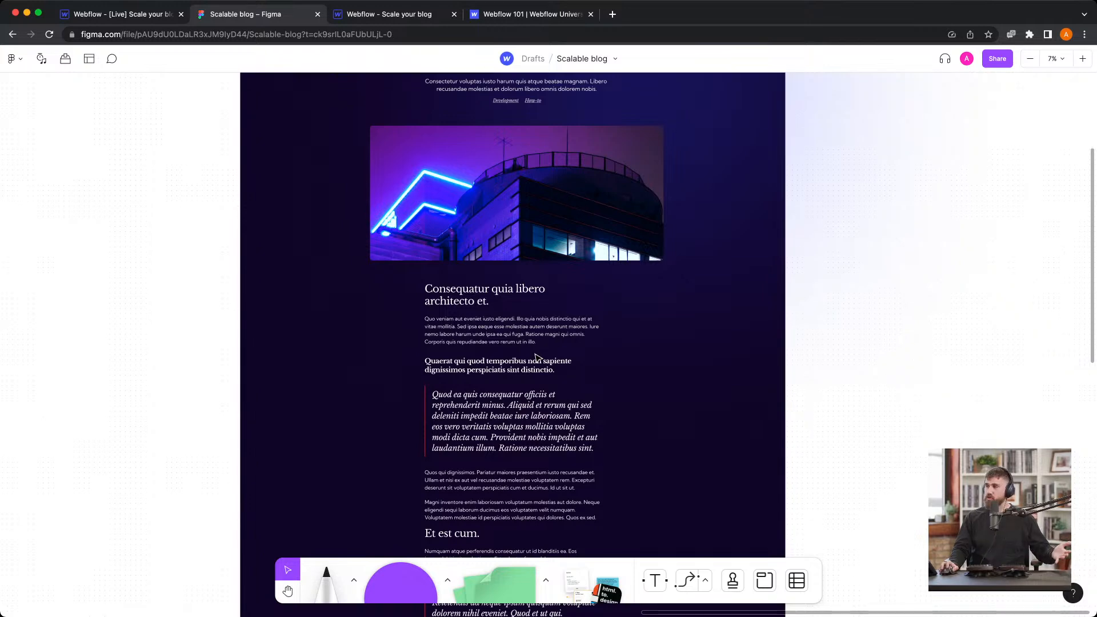
{"action": "scroll", "coordinate": [538, 357], "scroll_direction": "up", "scroll_amount": 5}
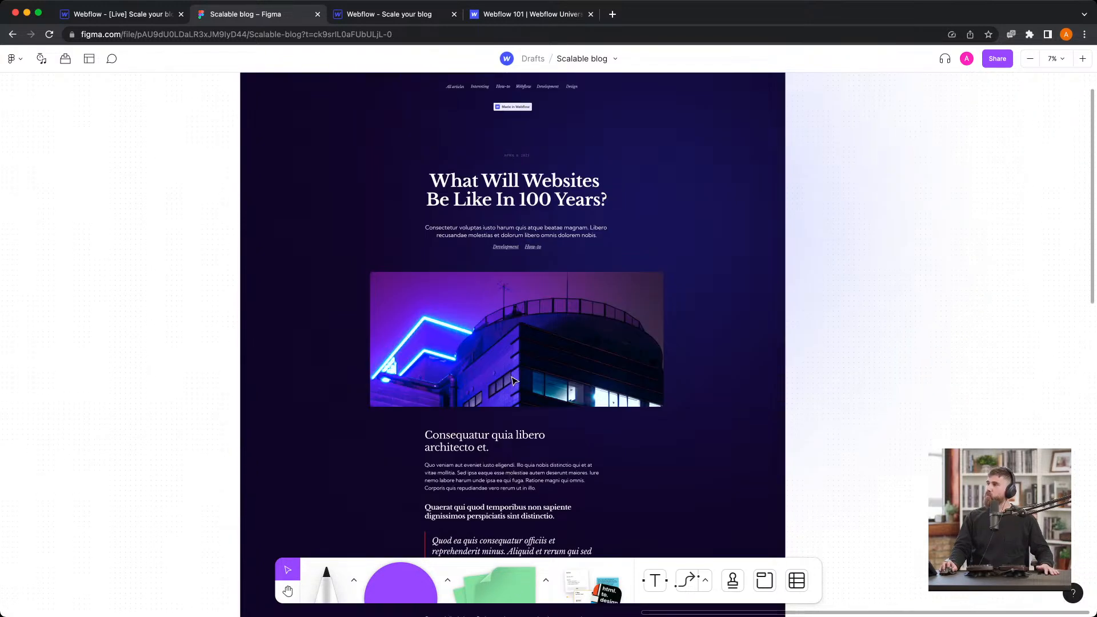
{"action": "scroll", "coordinate": [504, 312], "scroll_direction": "up", "scroll_amount": 1}
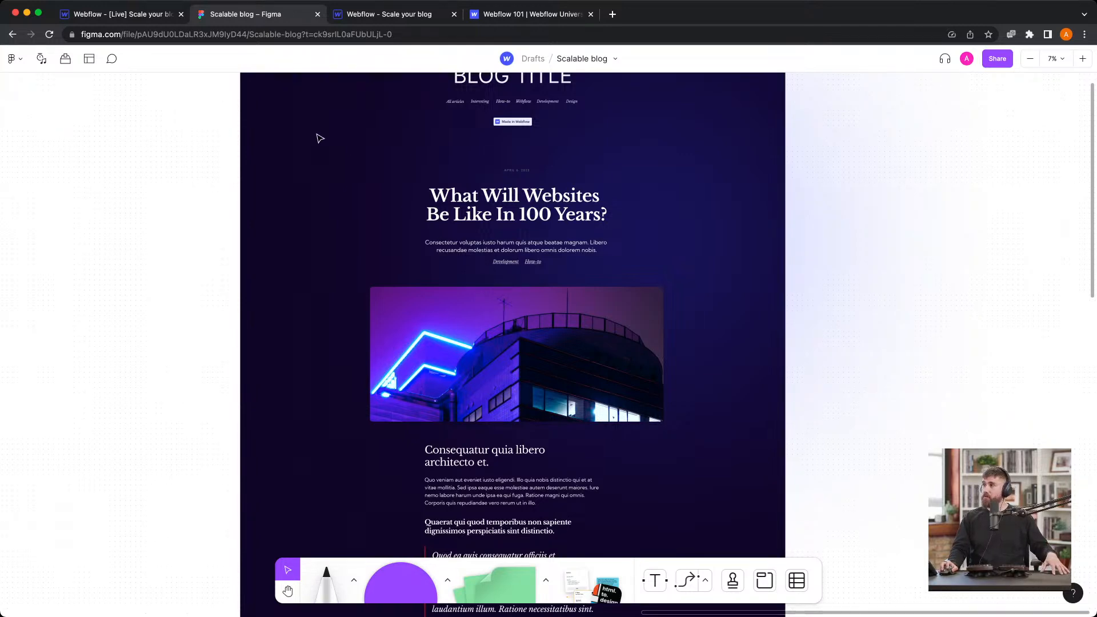
Switch to the Webflow project and open its list of static, utility and CMS Collection pages
{"action": "left_click", "coordinate": [162, 17]}
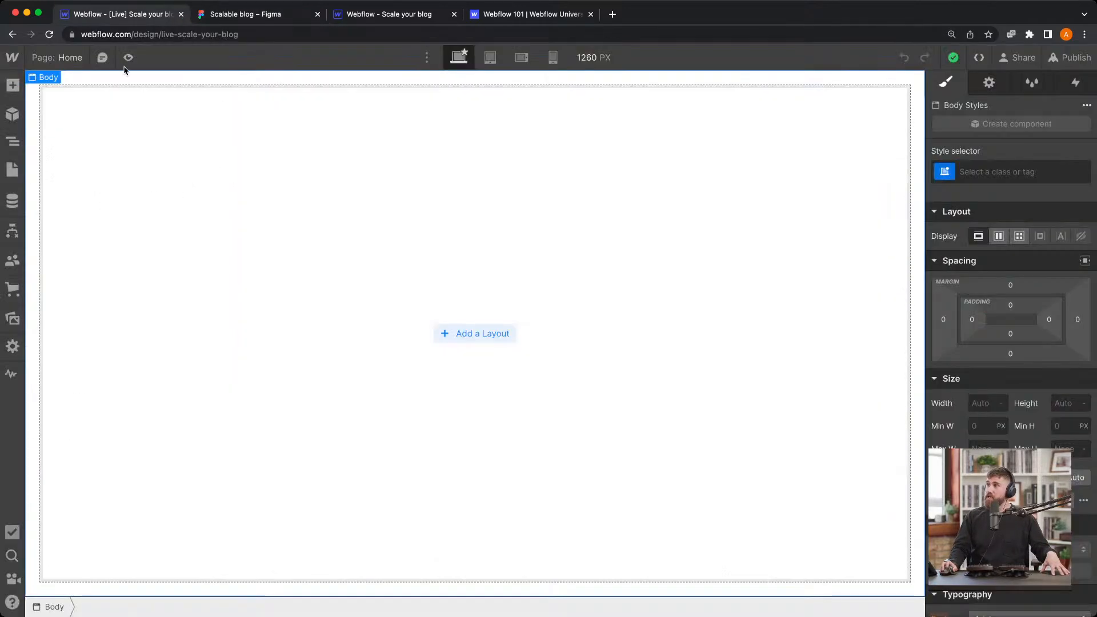
{"action": "left_click", "coordinate": [12, 169]}
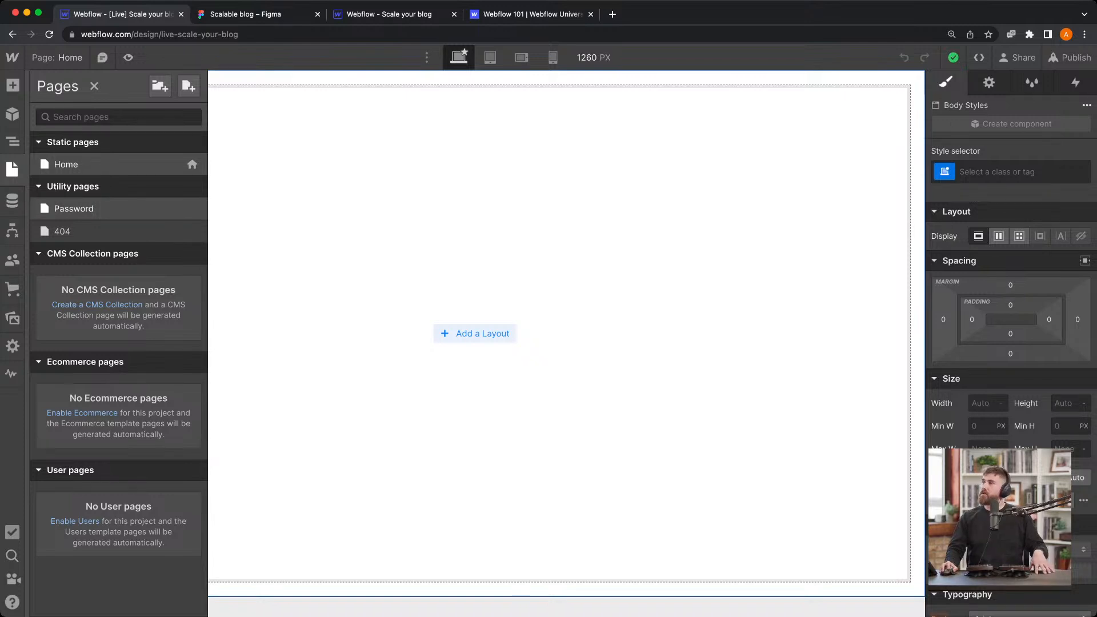
Return to the Figma board and review the blog post design's heading, image, body text and related post cards
{"action": "left_click", "coordinate": [226, 21]}
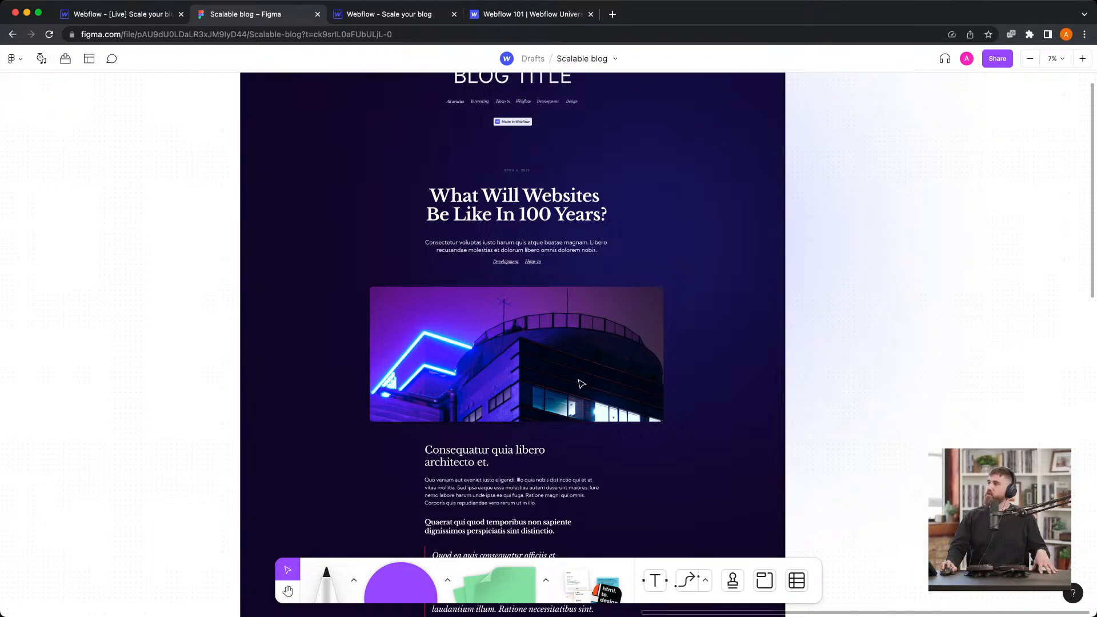
{"action": "scroll", "coordinate": [663, 264], "scroll_direction": "up", "scroll_amount": 1}
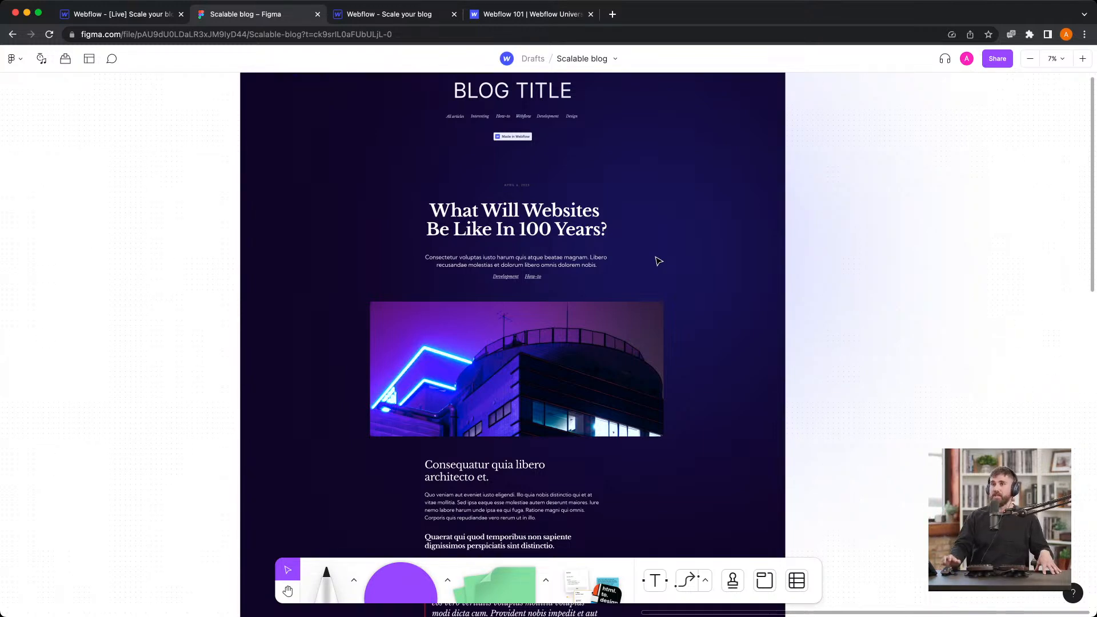
{"action": "scroll", "coordinate": [506, 320], "scroll_direction": "down", "scroll_amount": 5}
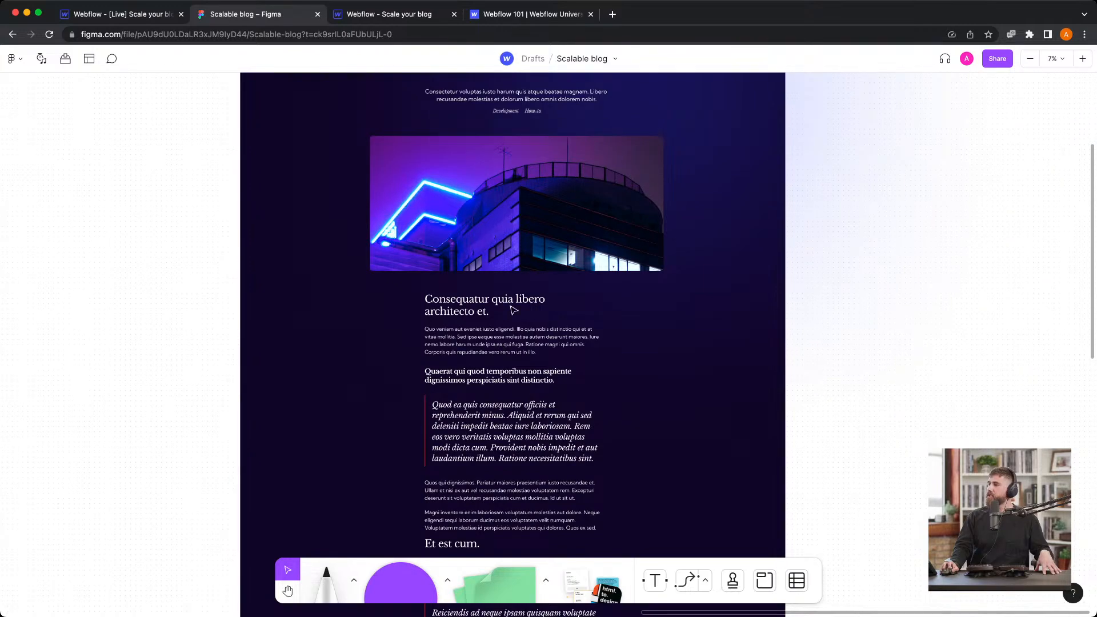
{"action": "scroll", "coordinate": [572, 400], "scroll_direction": "down", "scroll_amount": 2}
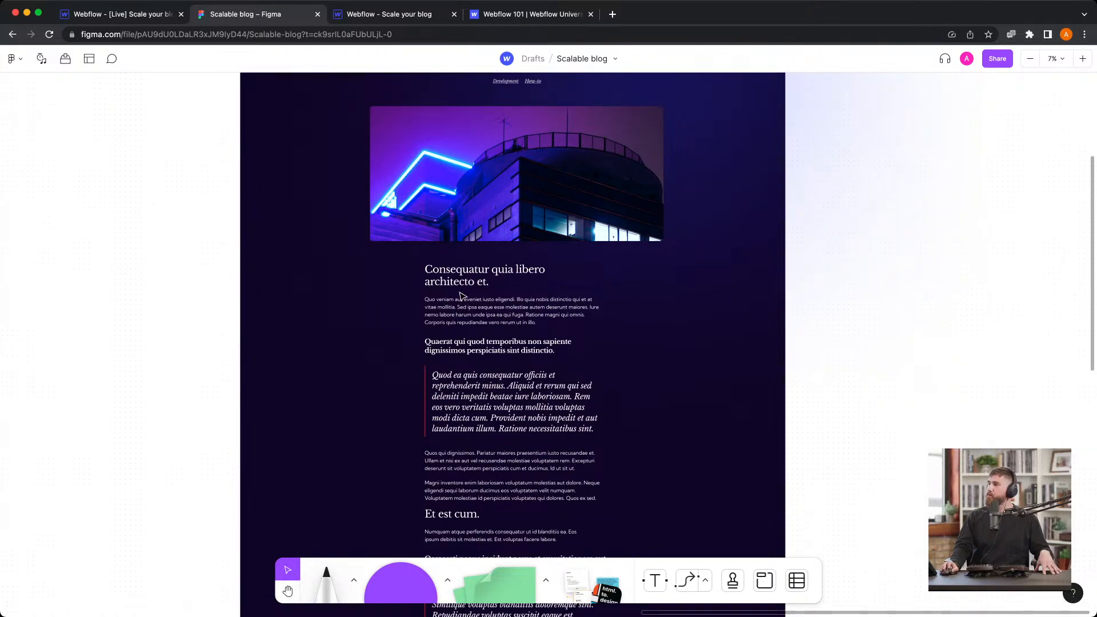
{"action": "scroll", "coordinate": [492, 395], "scroll_direction": "down", "scroll_amount": 11}
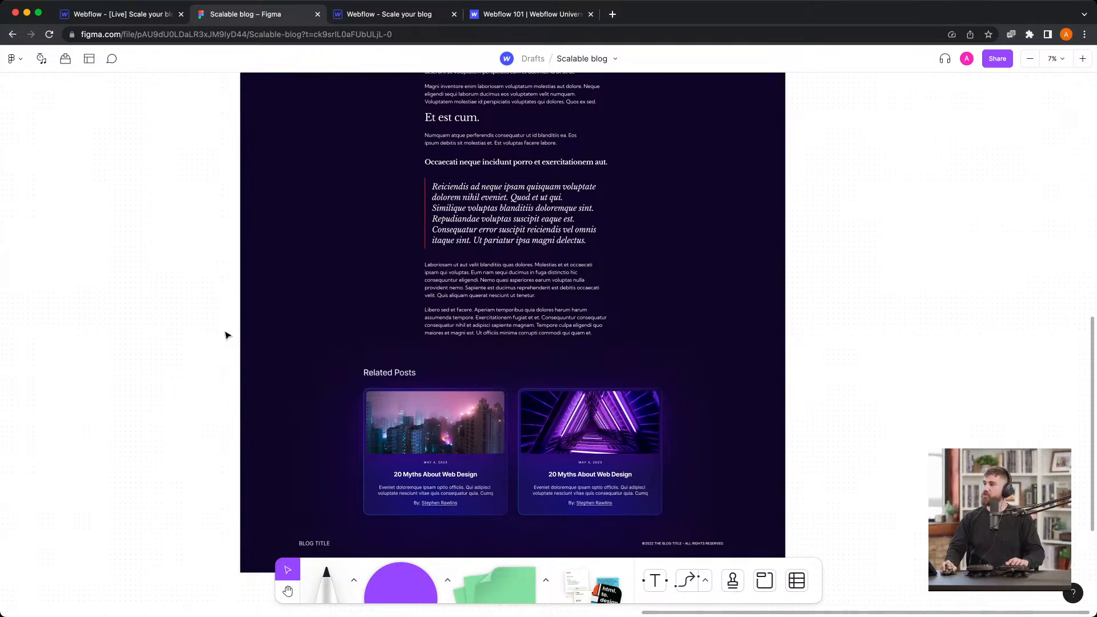
Find the CMS Collections diagram on the board and examine its Collection and Item labels up close
{"action": "key", "text": "space"}
{"action": "left_click_drag", "start_coordinate": [186, 317], "coordinate": [409, 374]}
{"action": "left_click_drag", "start_coordinate": [272, 331], "coordinate": [675, 431]}
{"action": "scroll", "coordinate": [283, 338], "scroll_direction": "left", "scroll_amount": 15}
{"action": "scroll", "coordinate": [254, 336], "scroll_direction": "up", "scroll_amount": 3}
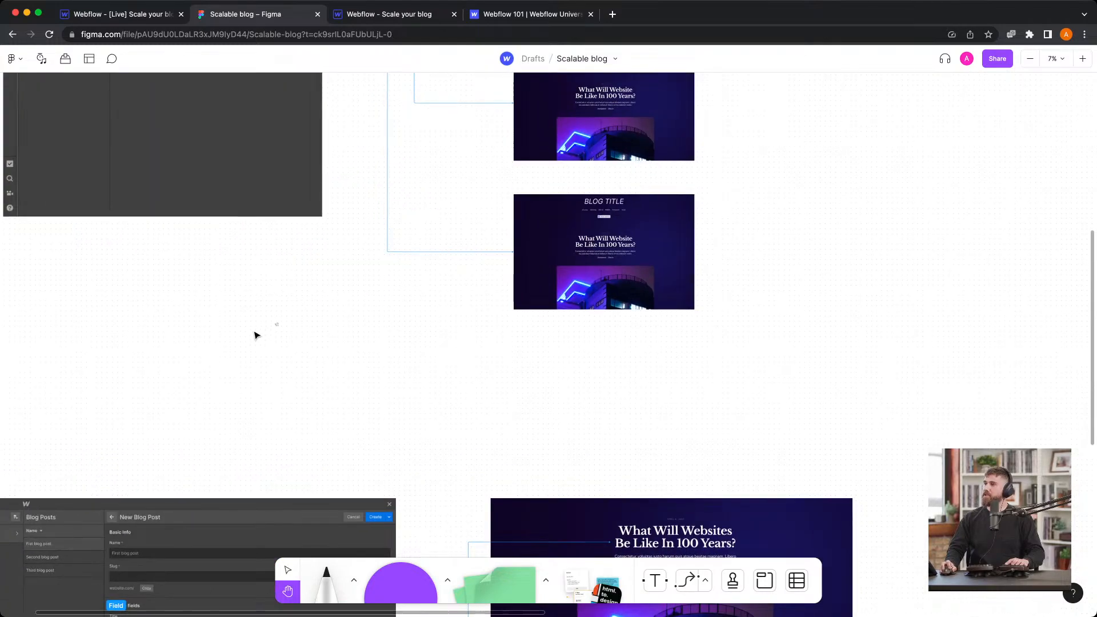
{"action": "left_click_drag", "start_coordinate": [378, 358], "coordinate": [412, 503]}
{"action": "scroll", "coordinate": [154, 228], "scroll_direction": "up", "scroll_amount": 3}
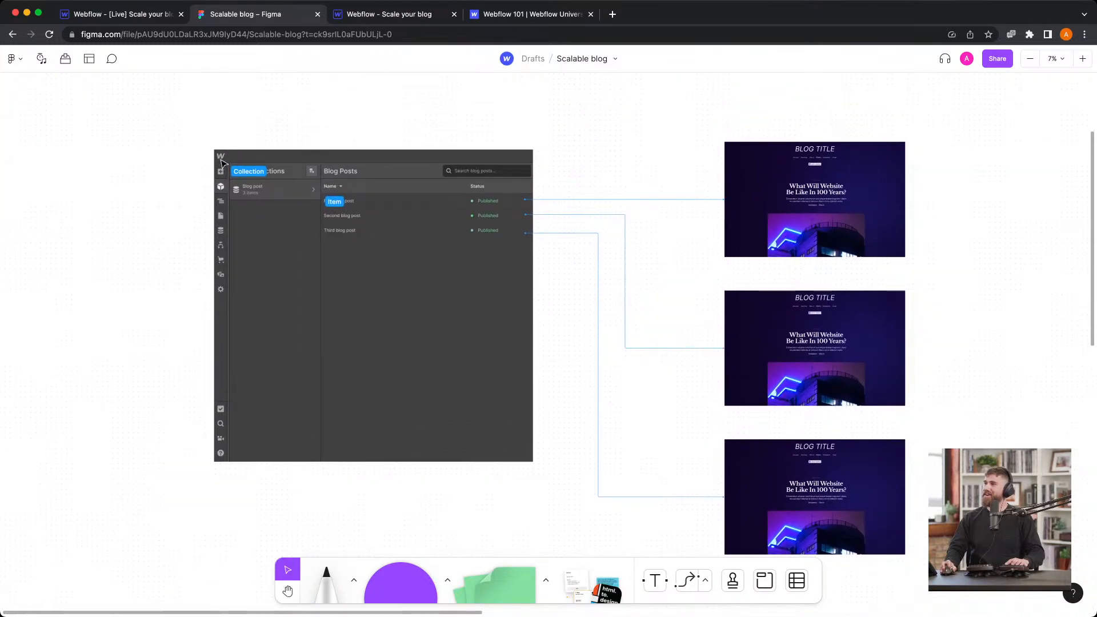
{"action": "scroll", "coordinate": [293, 183], "scroll_direction": "up", "scroll_amount": 2}
{"action": "scroll", "coordinate": [293, 183], "scroll_direction": "up", "scroll_amount": 4}
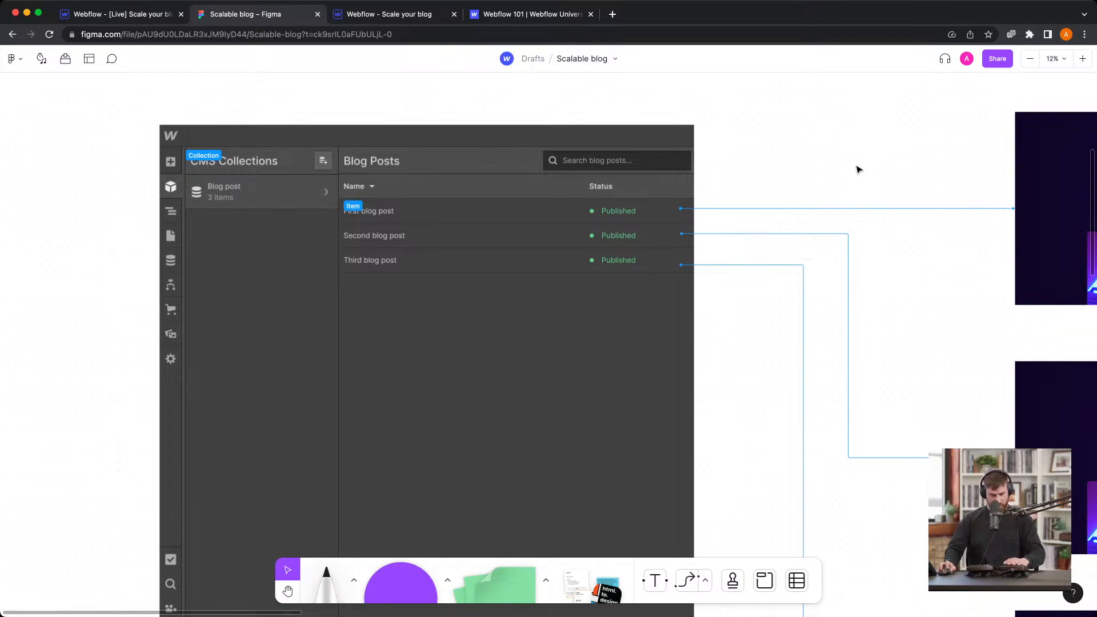
Trace the connectors from the three Blog Posts items to their matching page designs
{"action": "key", "text": "h"}
{"action": "left_click_drag", "start_coordinate": [860, 164], "coordinate": [624, 187]}
{"action": "scroll", "coordinate": [624, 187], "scroll_direction": "down", "scroll_amount": 1}
{"action": "key", "text": "v"}
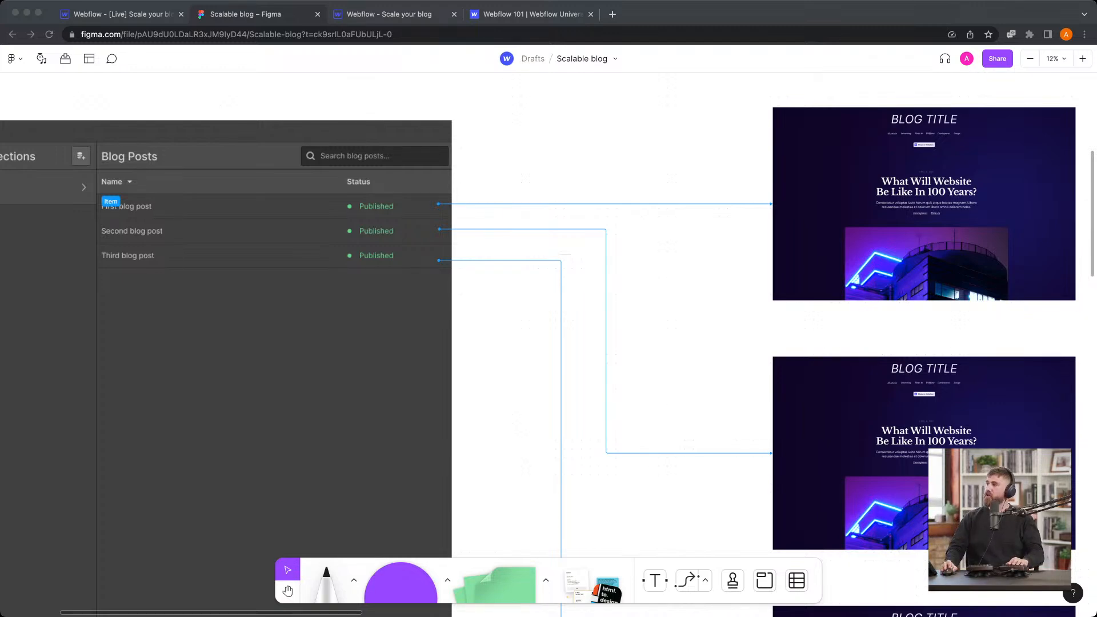
{"action": "scroll", "coordinate": [346, 307], "scroll_direction": "down", "scroll_amount": 2}
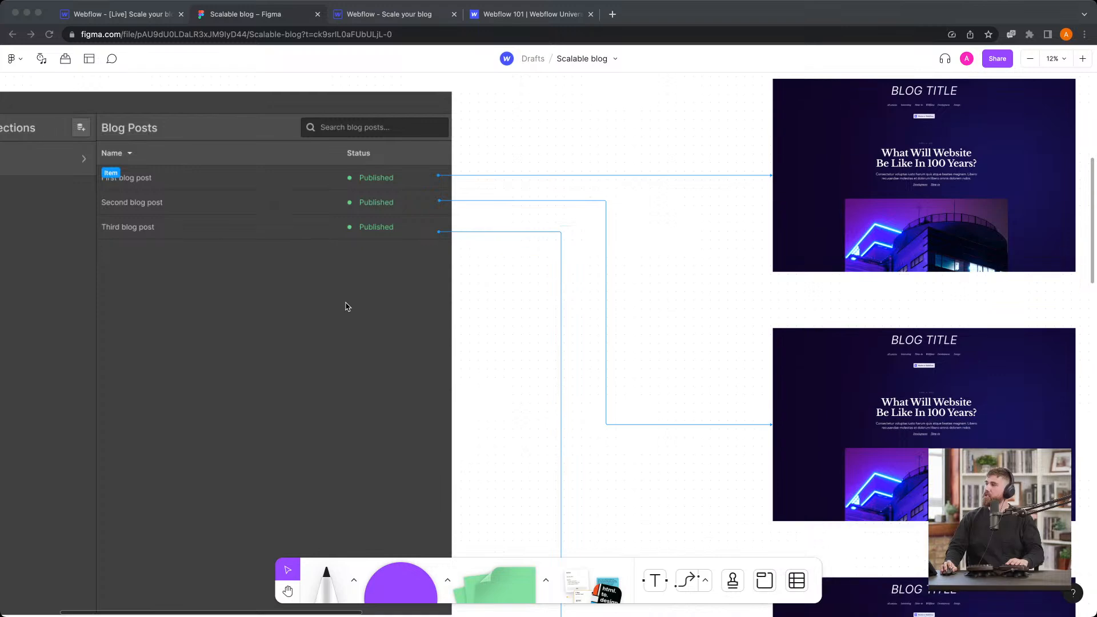
{"action": "scroll", "coordinate": [560, 344], "scroll_direction": "down", "scroll_amount": 2}
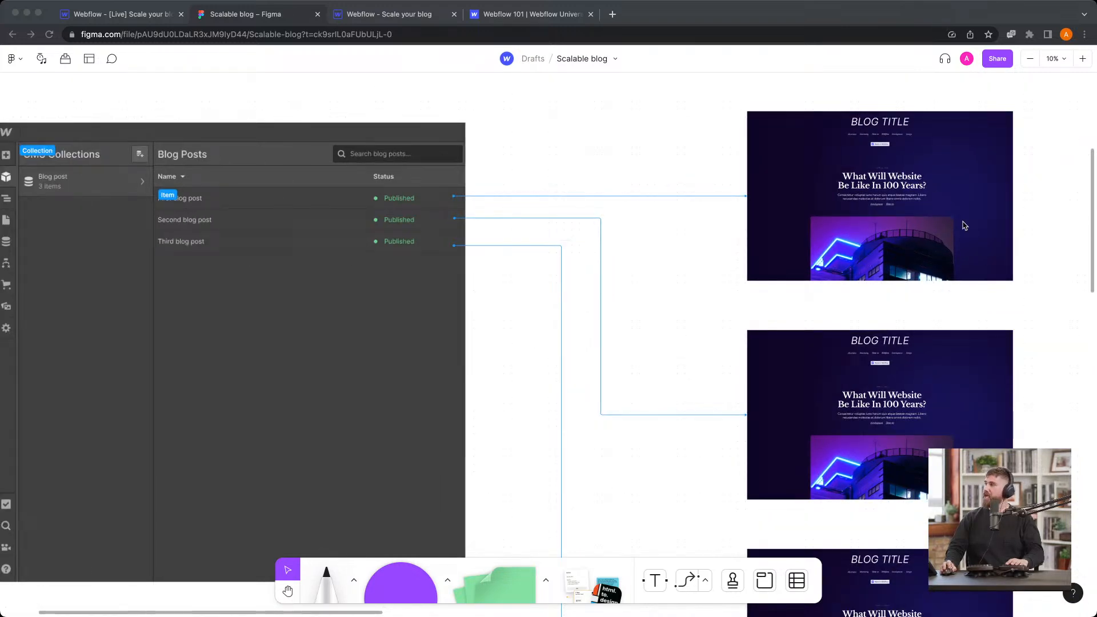
{"action": "scroll", "coordinate": [360, 418], "scroll_direction": "down", "scroll_amount": 3}
{"action": "scroll", "coordinate": [390, 393], "scroll_direction": "down", "scroll_amount": 3}
{"action": "scroll", "coordinate": [393, 395], "scroll_direction": "down", "scroll_amount": 1}
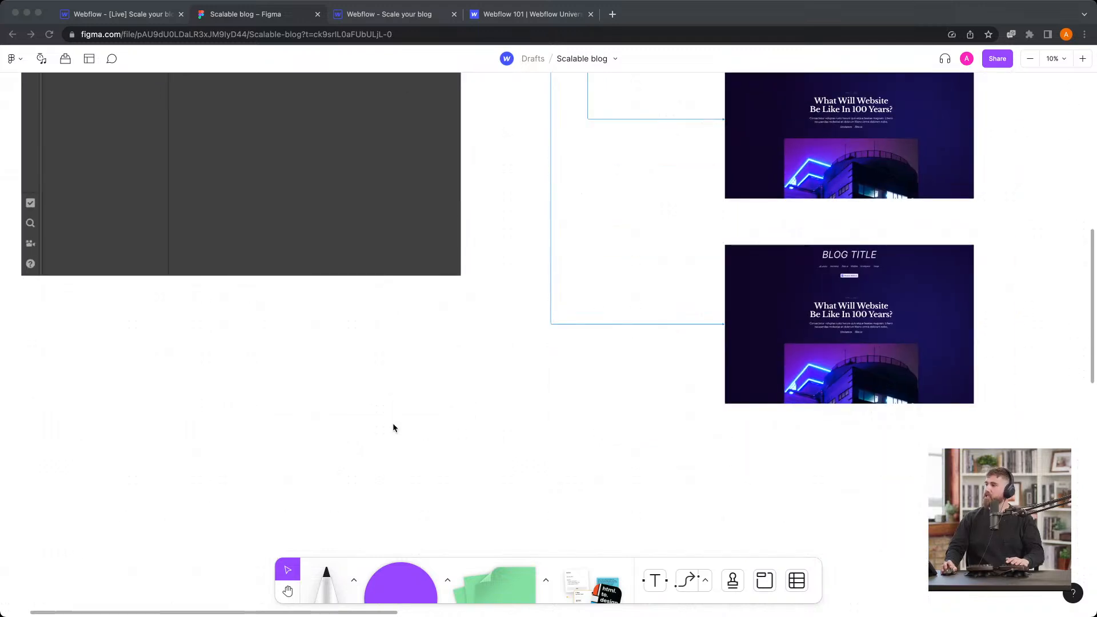
Find the New Blog Post diagram below the collection diagram and examine its basic info and custom fields
{"action": "key", "text": "space"}
{"action": "left_click_drag", "start_coordinate": [480, 448], "coordinate": [501, 320]}
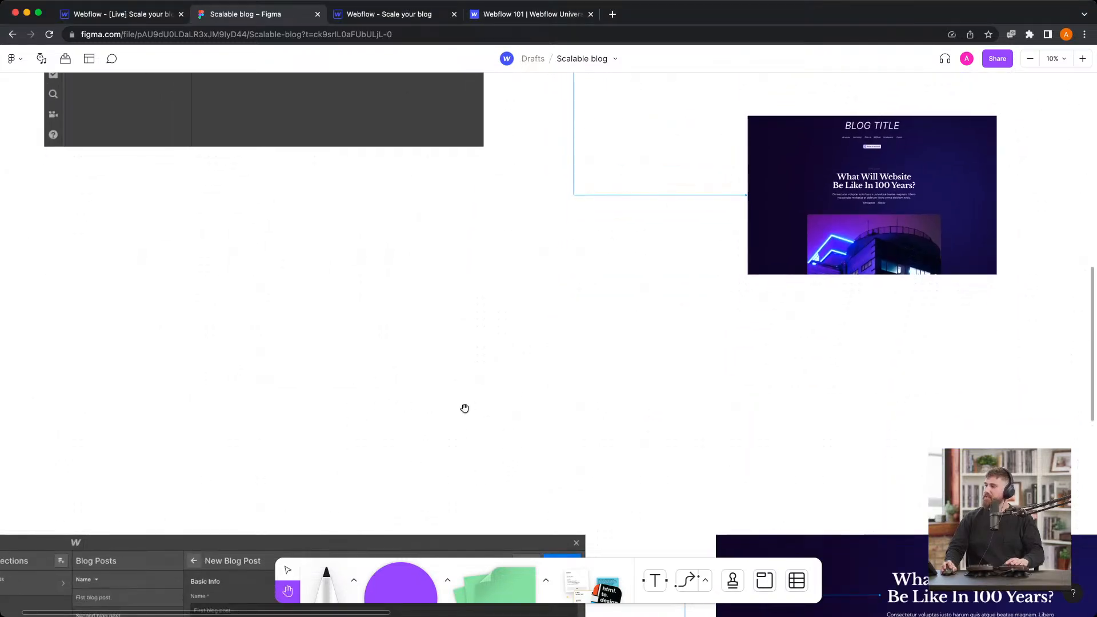
{"action": "left_click_drag", "start_coordinate": [461, 417], "coordinate": [519, 301]}
{"action": "left_click_drag", "start_coordinate": [502, 352], "coordinate": [515, 248]}
{"action": "scroll", "coordinate": [642, 465], "scroll_direction": "down", "scroll_amount": 3}
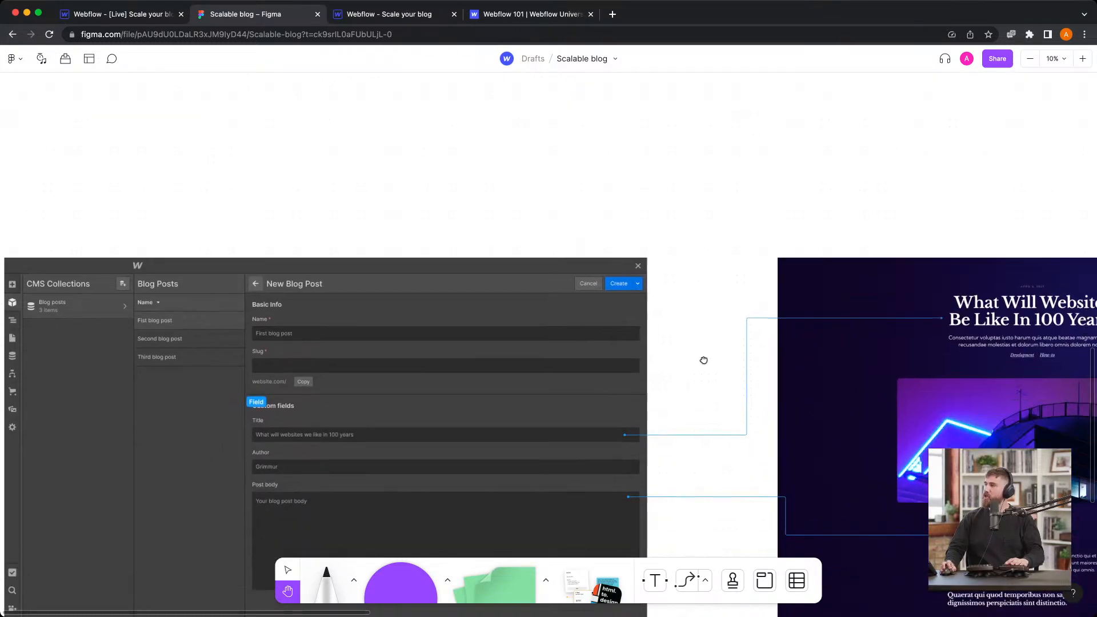
{"action": "left_click_drag", "start_coordinate": [704, 484], "coordinate": [759, 471]}
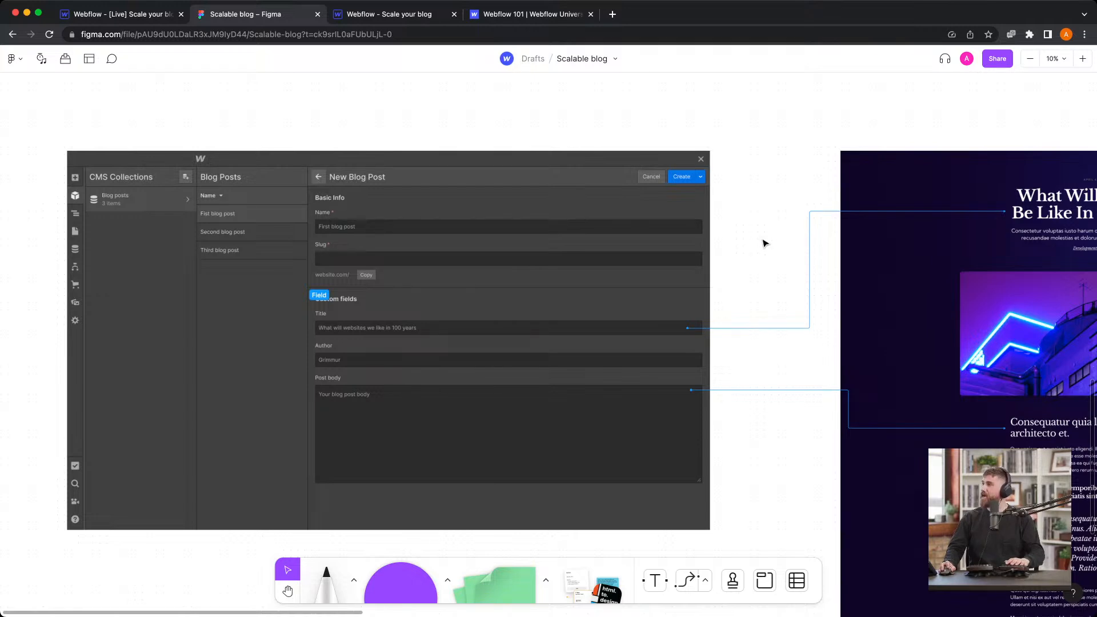
Trace the connectors from the Title and Post body fields to the heading and body text in the page design
{"action": "key", "text": "h"}
{"action": "left_click_drag", "start_coordinate": [762, 245], "coordinate": [494, 242]}
{"action": "key", "text": "v"}
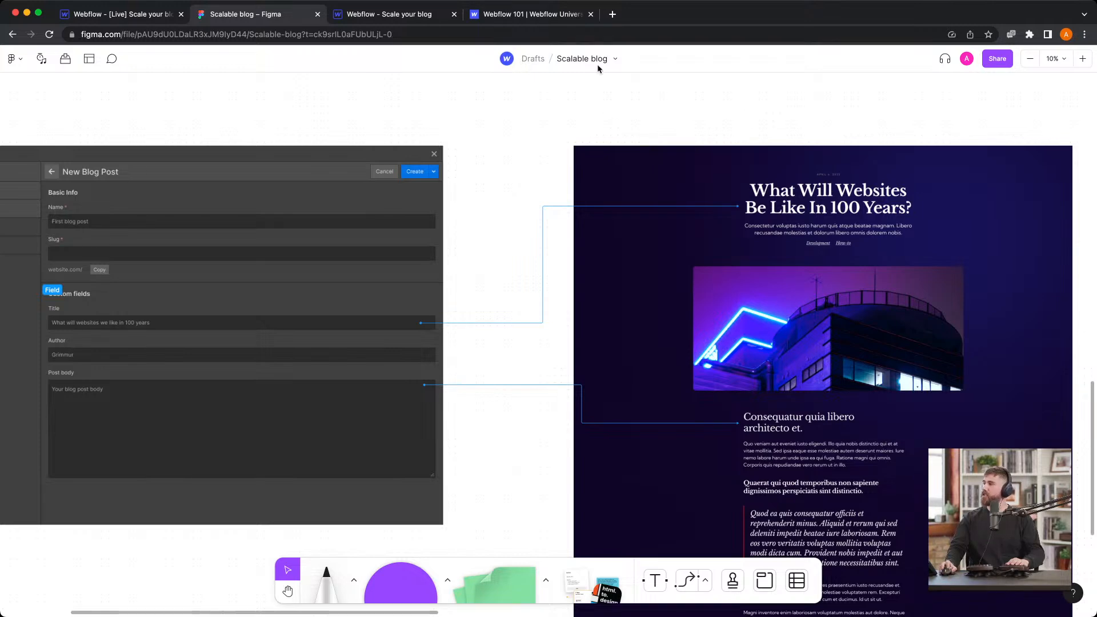
{"action": "scroll", "coordinate": [924, 335], "scroll_direction": "down", "scroll_amount": 2}
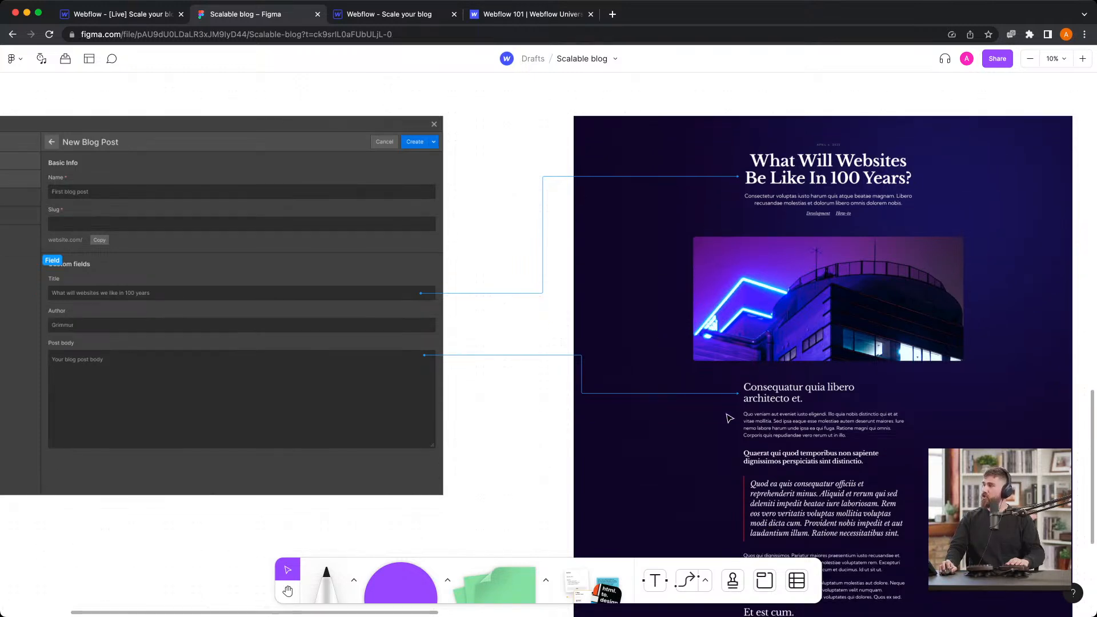
{"action": "scroll", "coordinate": [865, 440], "scroll_direction": "down", "scroll_amount": 2}
{"action": "scroll", "coordinate": [849, 443], "scroll_direction": "up", "scroll_amount": 1}
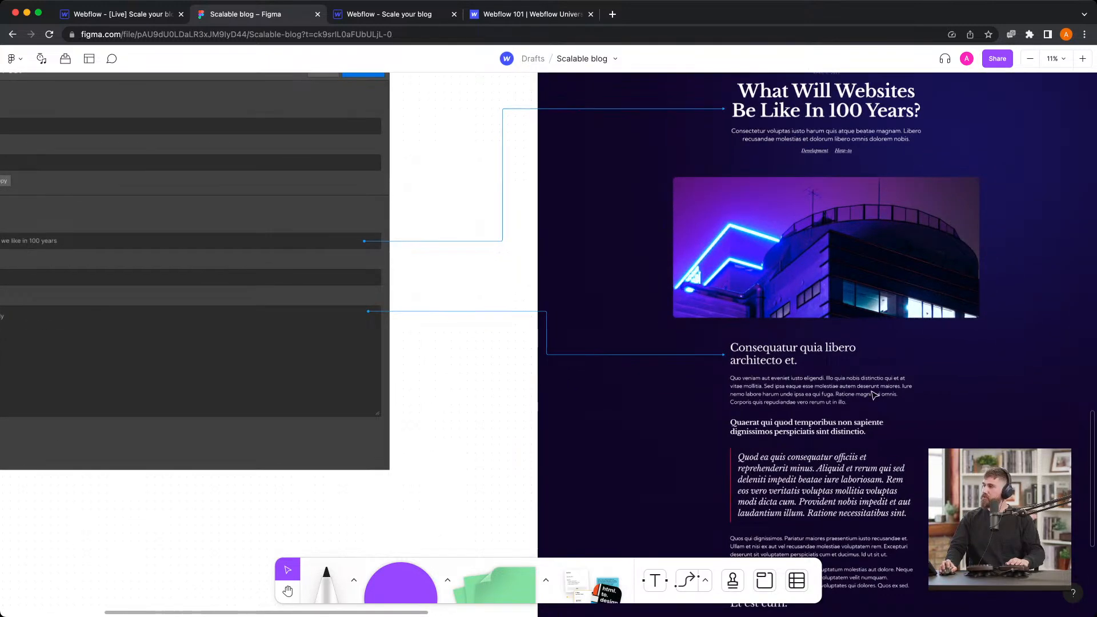
Re-examine the New Blog Post form's custom fields and return to the CMS Collections diagram above it
{"action": "key", "text": "h"}
{"action": "left_click_drag", "start_coordinate": [365, 496], "coordinate": [548, 478]}
{"action": "key", "text": "v"}
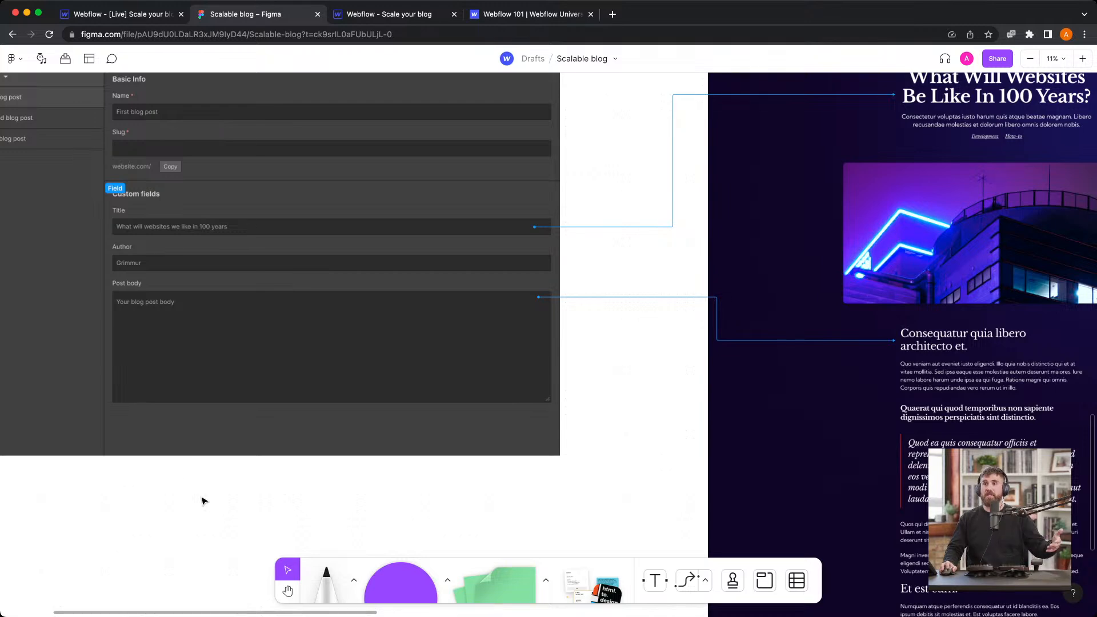
{"action": "scroll", "coordinate": [215, 492], "scroll_direction": "up", "scroll_amount": 3}
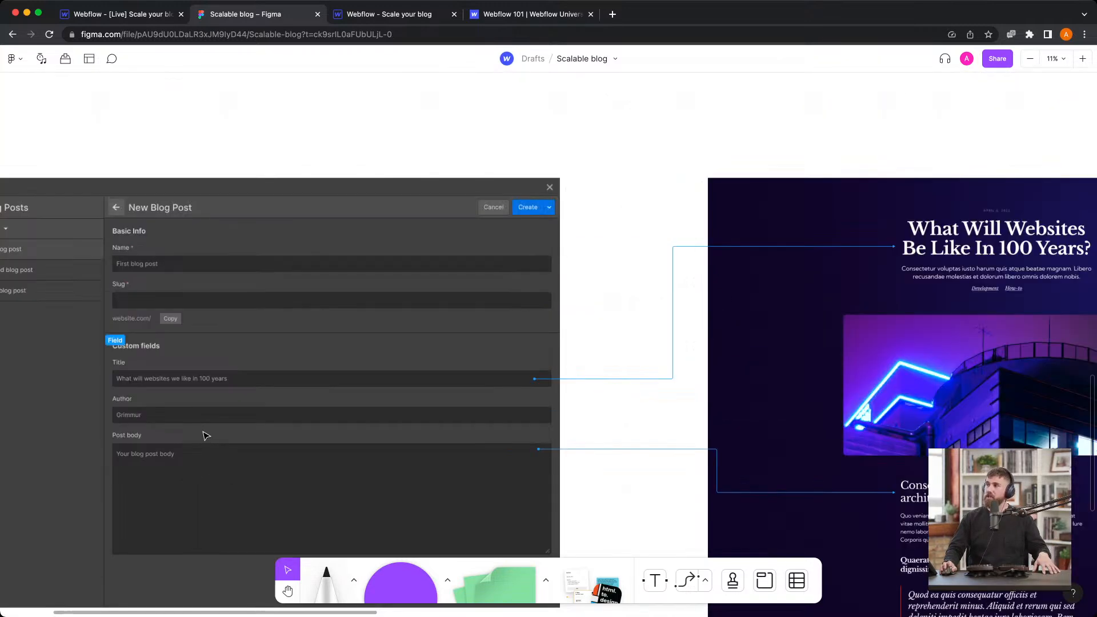
{"action": "scroll", "coordinate": [233, 267], "scroll_direction": "down", "scroll_amount": 1}
{"action": "key", "text": "space"}
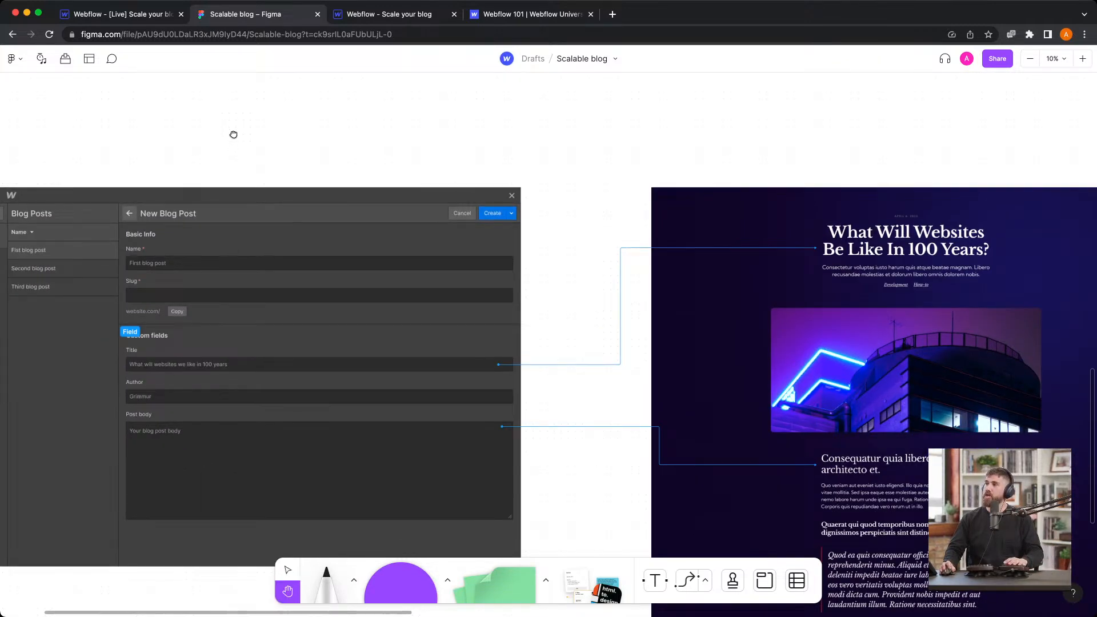
{"action": "left_click_drag", "start_coordinate": [233, 135], "coordinate": [428, 314]}
{"action": "scroll", "coordinate": [391, 232], "scroll_direction": "down", "scroll_amount": 10}
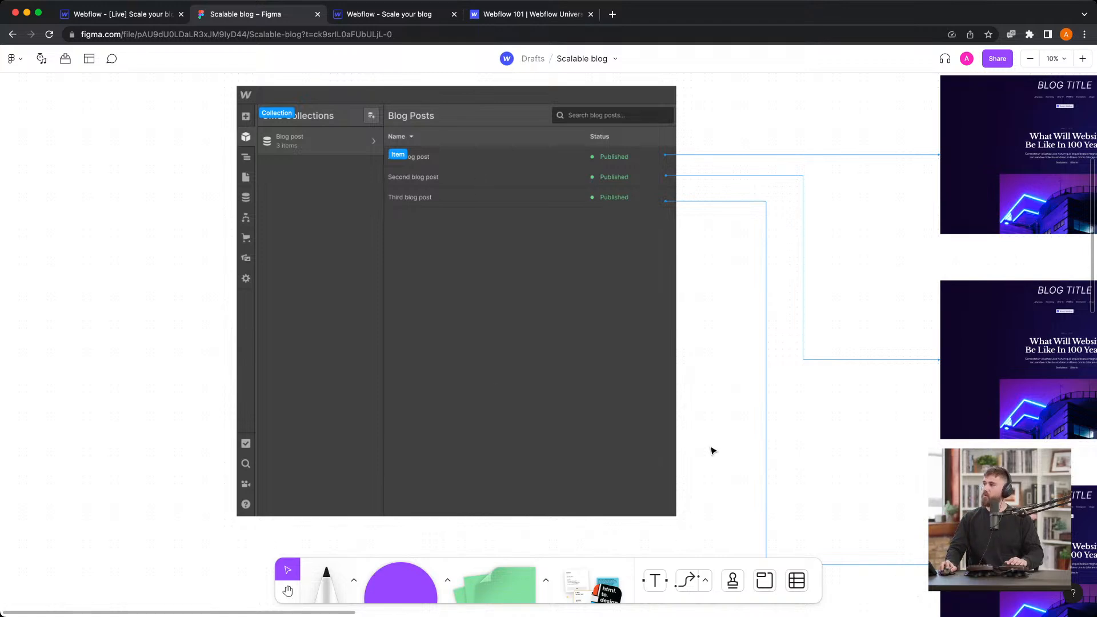
Go back to the New Blog Post diagram and compare its fields with the connected blog post design
{"action": "key", "text": "h"}
{"action": "left_click_drag", "start_coordinate": [717, 453], "coordinate": [737, 192]}
{"action": "left_click_drag", "start_coordinate": [688, 475], "coordinate": [571, 201]}
{"action": "left_click_drag", "start_coordinate": [579, 370], "coordinate": [608, 154]}
{"action": "key", "text": "v"}
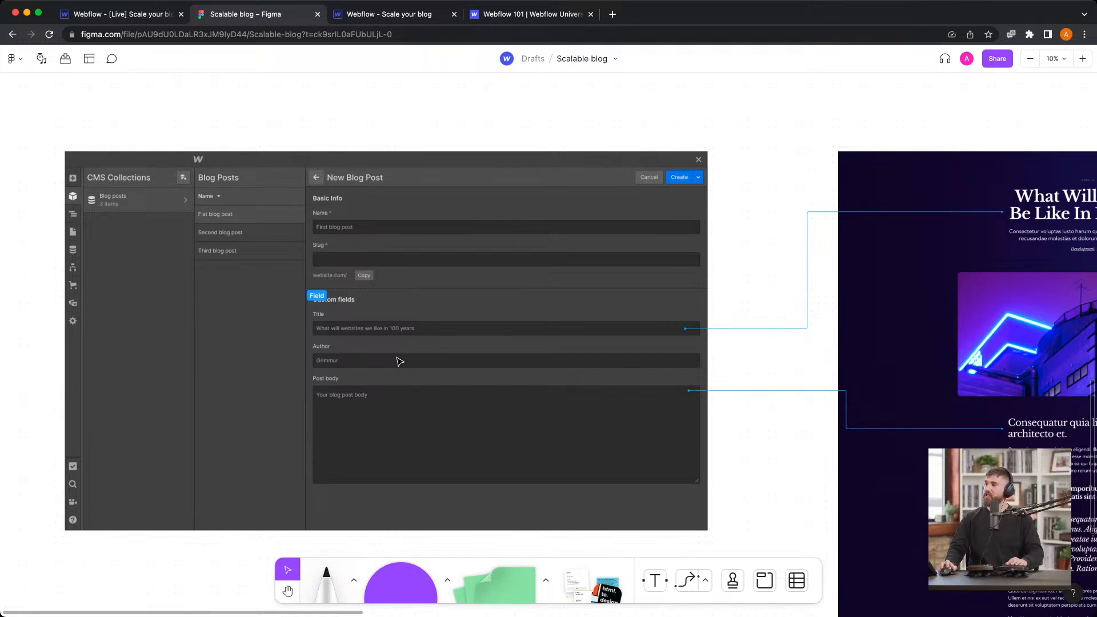
{"action": "key", "text": "h"}
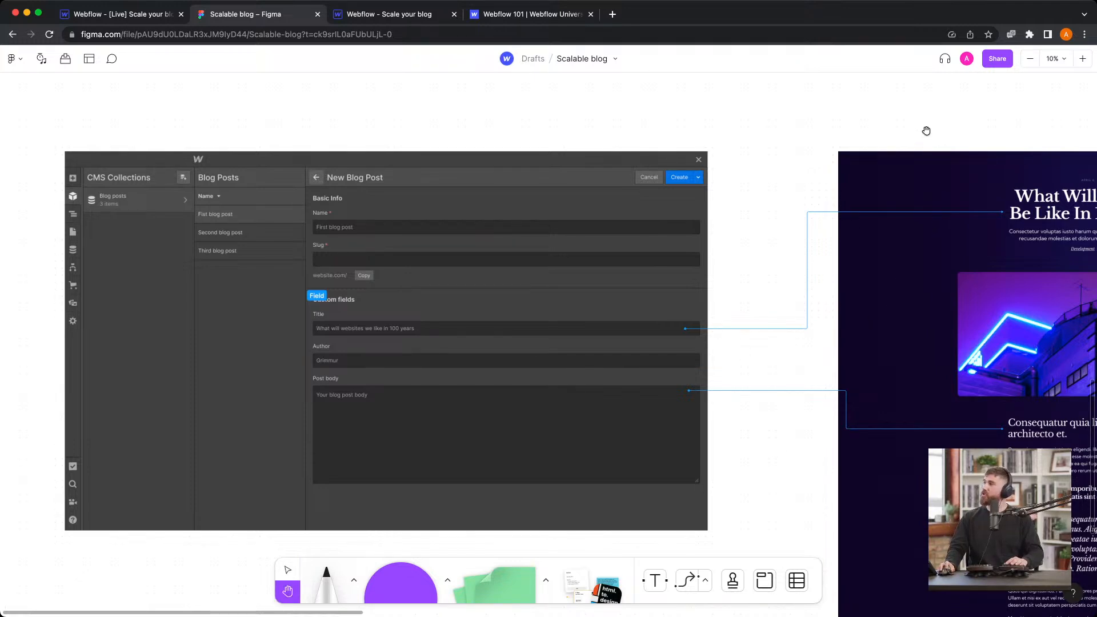
{"action": "left_click_drag", "start_coordinate": [926, 131], "coordinate": [585, 92]}
{"action": "key", "text": "v"}
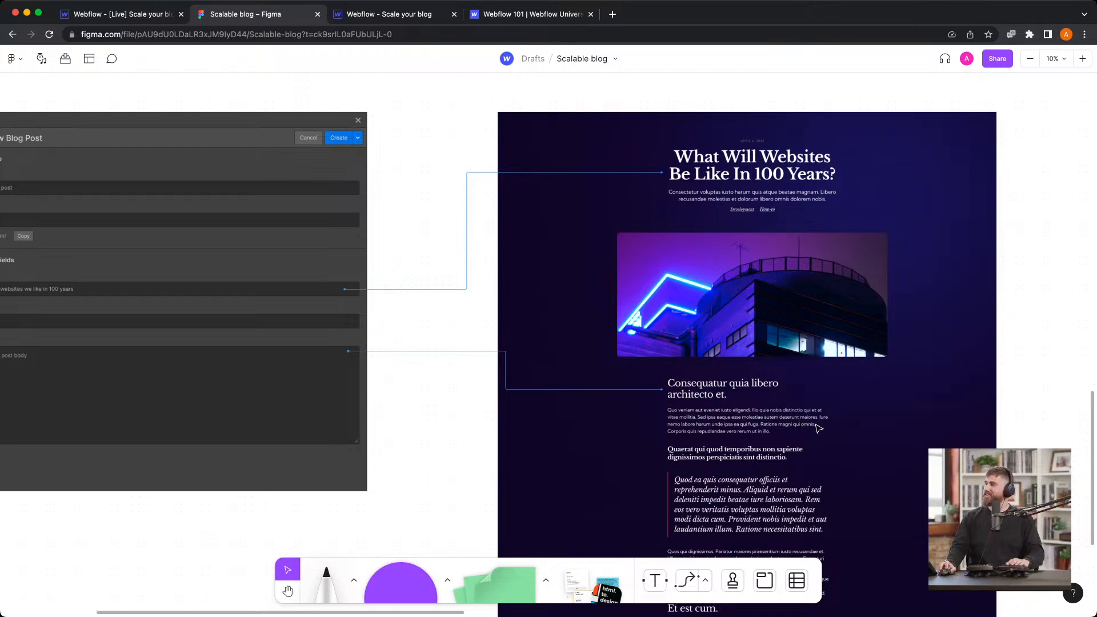
Find the full blog post page design elsewhere on the board and examine its date, title, summary, category tags and image
{"action": "key", "text": "h"}
{"action": "left_click_drag", "start_coordinate": [957, 380], "coordinate": [394, 451]}
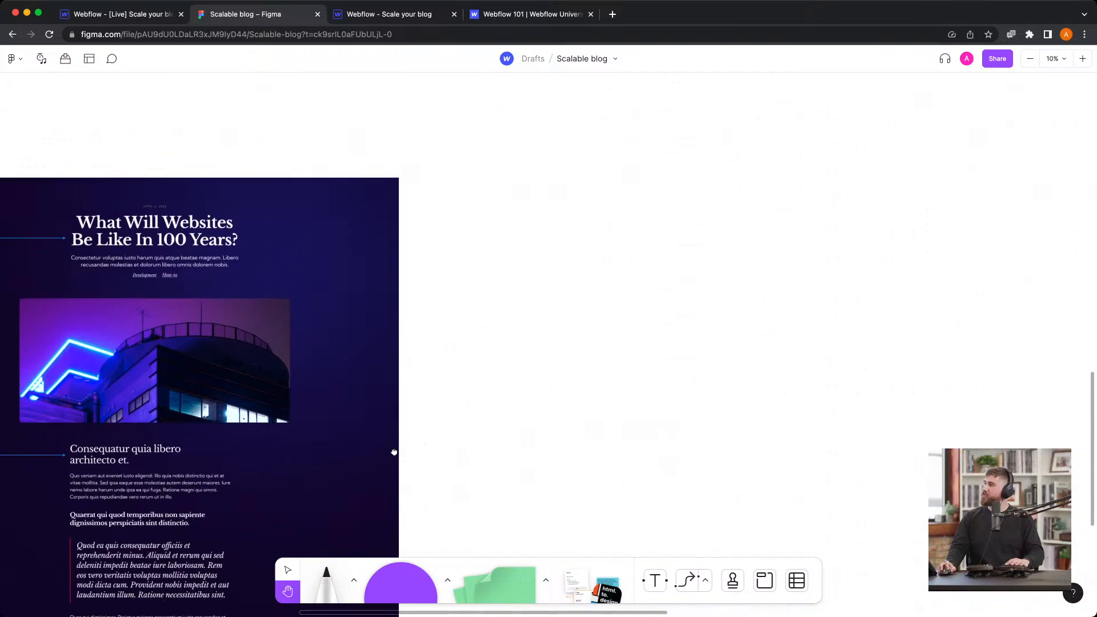
{"action": "left_click_drag", "start_coordinate": [828, 252], "coordinate": [305, 391]}
{"action": "left_click_drag", "start_coordinate": [914, 183], "coordinate": [651, 296]}
{"action": "left_click_drag", "start_coordinate": [728, 297], "coordinate": [485, 524]}
{"action": "left_click_drag", "start_coordinate": [537, 265], "coordinate": [603, 306]}
{"action": "scroll", "coordinate": [603, 306], "scroll_direction": "up", "scroll_amount": 10}
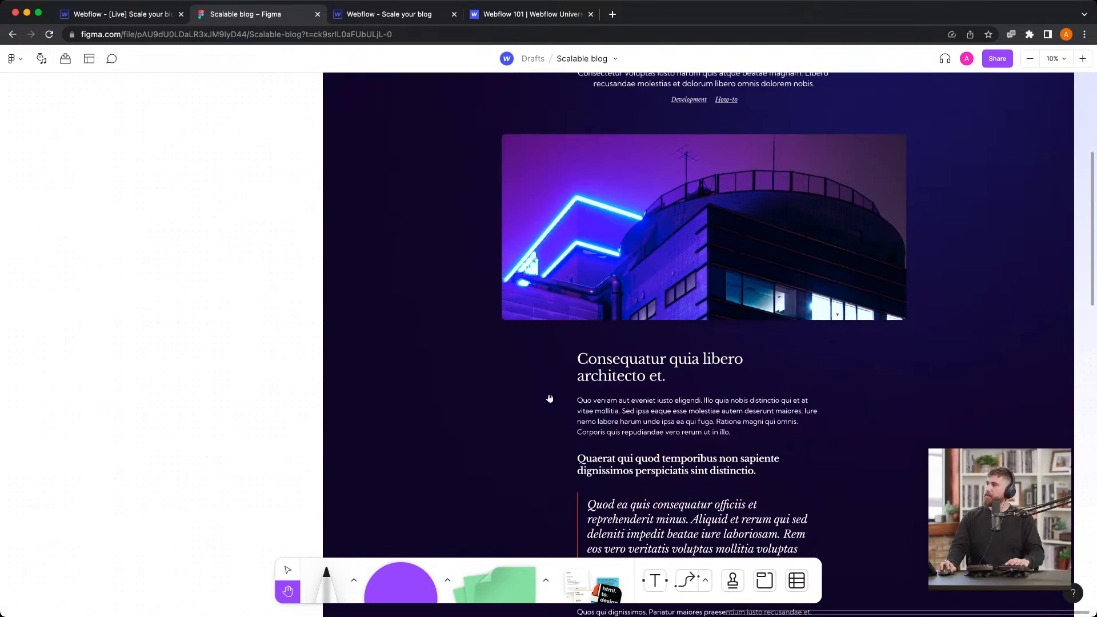
{"action": "key", "text": "v"}
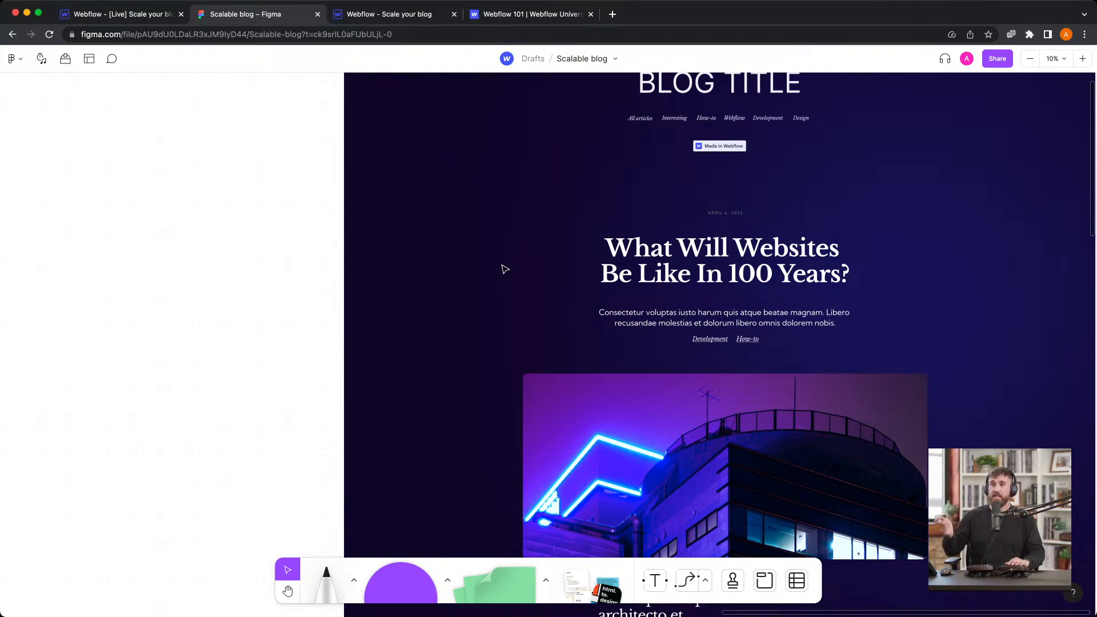
{"action": "left_click_drag", "start_coordinate": [328, 334], "coordinate": [200, 400]}
{"action": "left_click_drag", "start_coordinate": [1009, 375], "coordinate": [1040, 316]}
{"action": "key", "text": "v"}
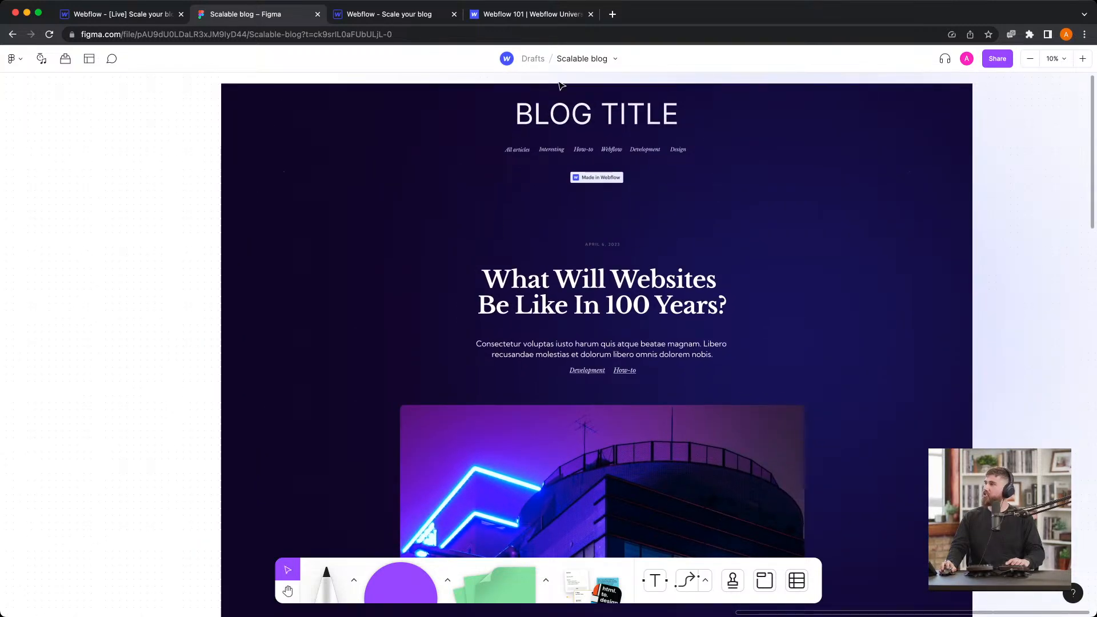
{"action": "left_click_drag", "start_coordinate": [1021, 379], "coordinate": [1021, 296]}
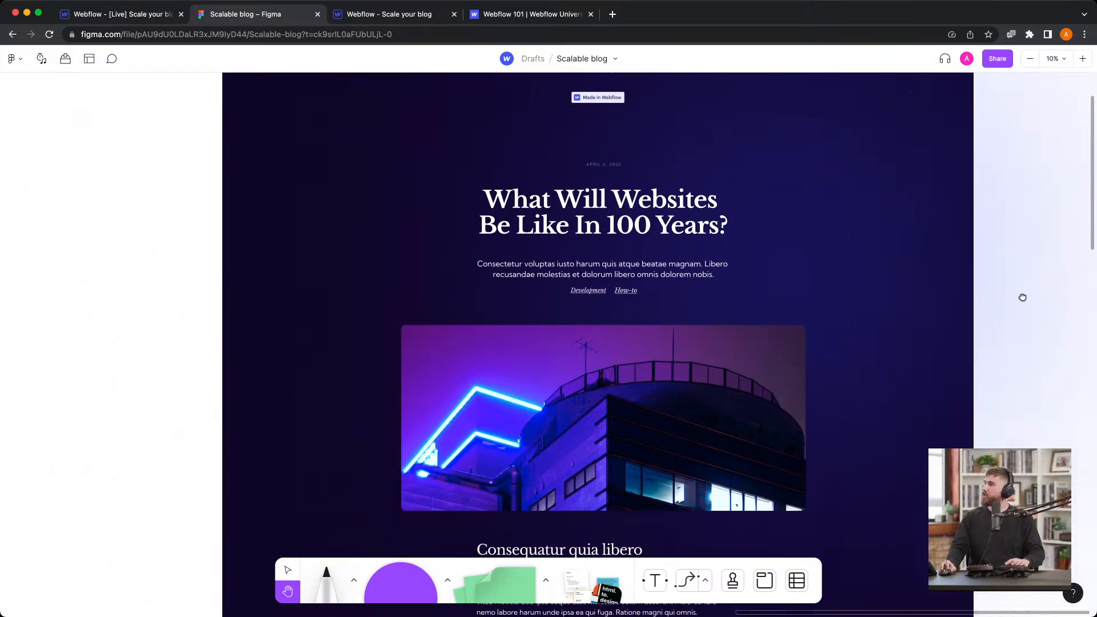
{"action": "scroll", "coordinate": [648, 206], "scroll_direction": "up", "scroll_amount": 1}
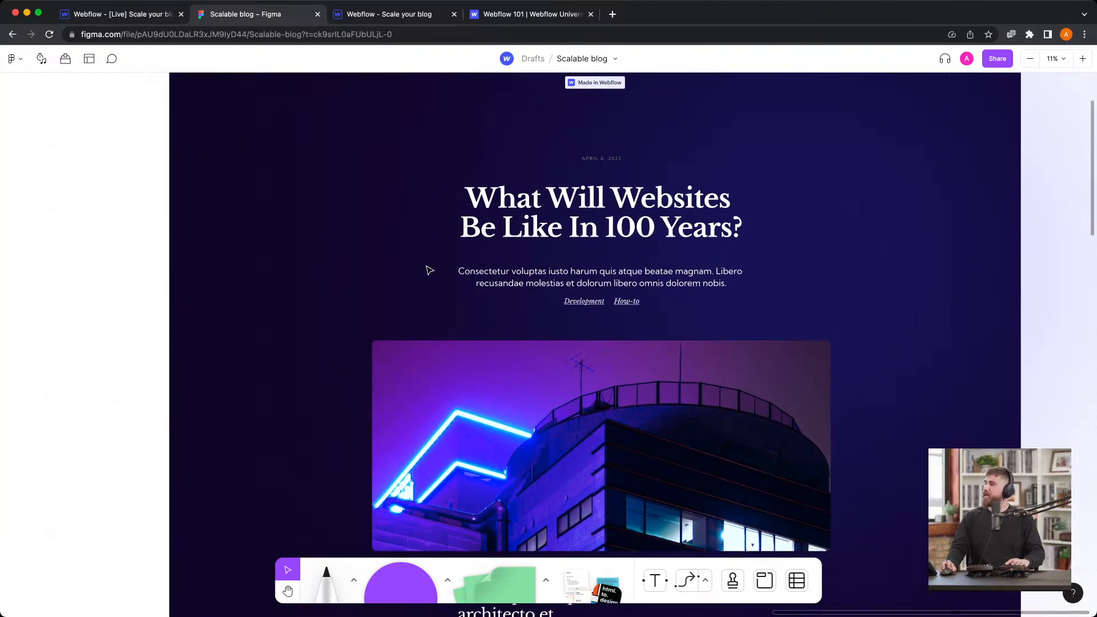
Draw a purple rectangle around the post's date and title in the full page design and set it to No fill
{"action": "left_click", "coordinate": [447, 579]}
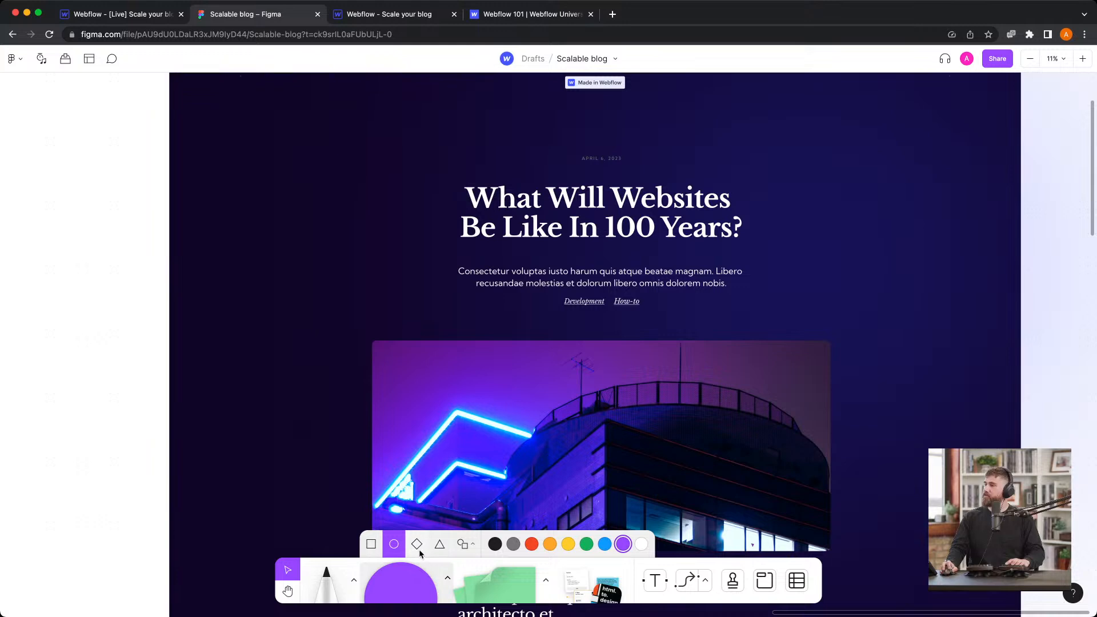
{"action": "left_click", "coordinate": [391, 544]}
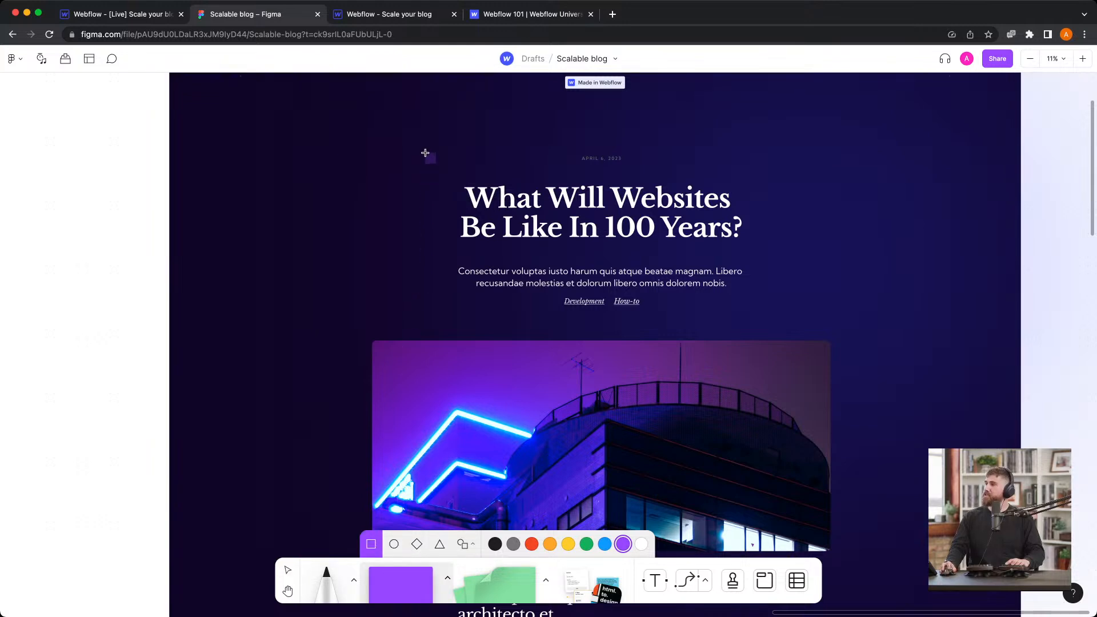
{"action": "left_click_drag", "start_coordinate": [424, 153], "coordinate": [789, 259]}
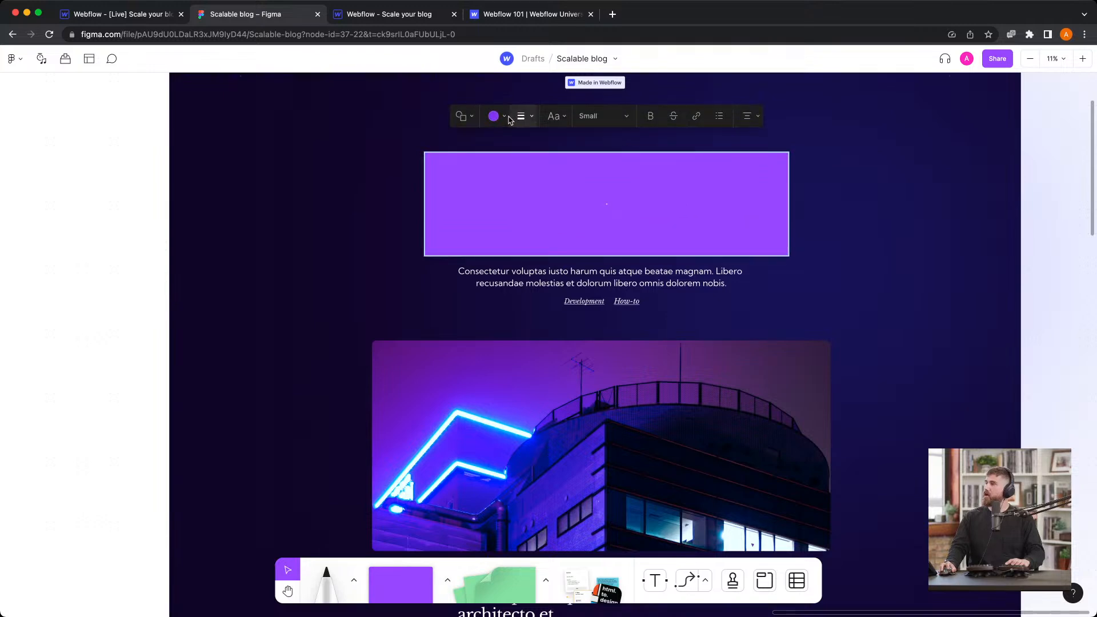
{"action": "left_click", "coordinate": [503, 117]}
{"action": "left_click", "coordinate": [488, 142]}
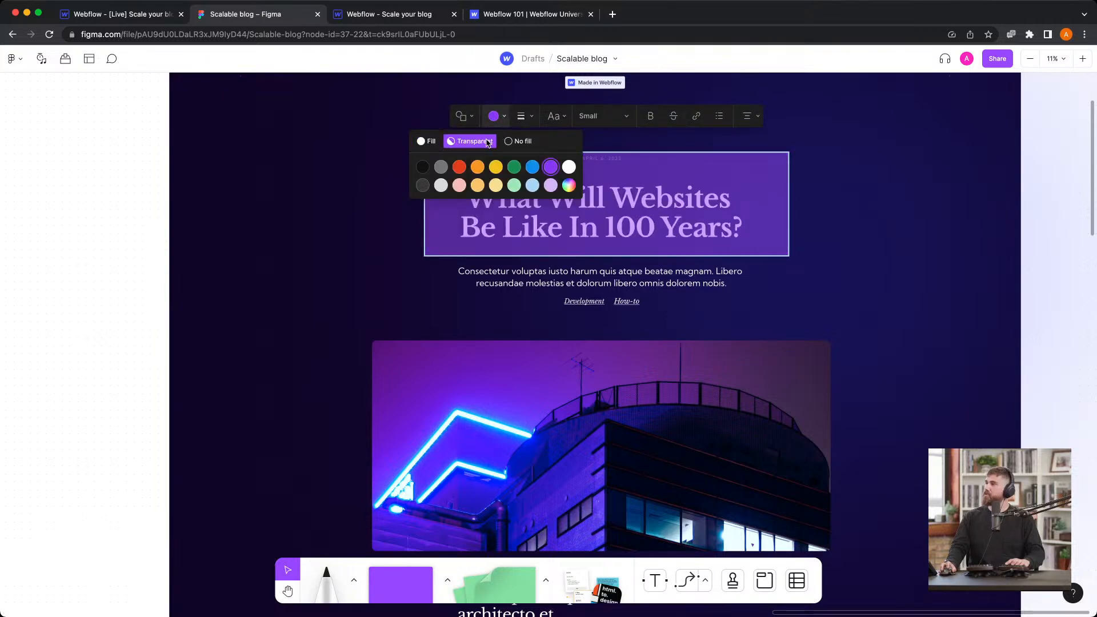
{"action": "left_click", "coordinate": [511, 143]}
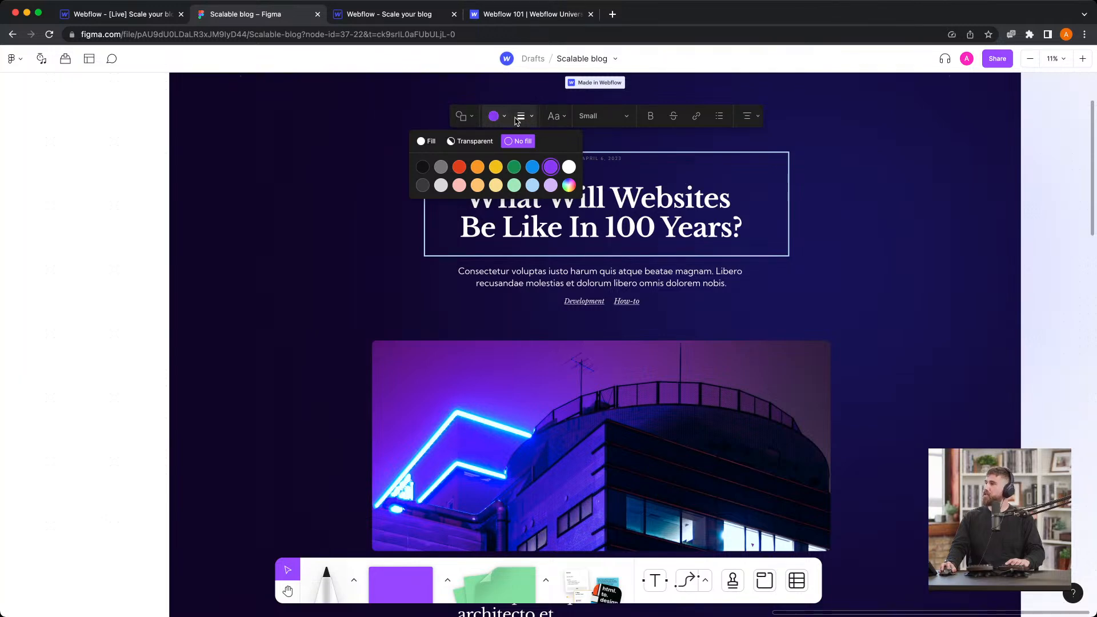
{"action": "left_click", "coordinate": [471, 118]}
{"action": "left_click", "coordinate": [471, 118]}
{"action": "left_click", "coordinate": [521, 116]}
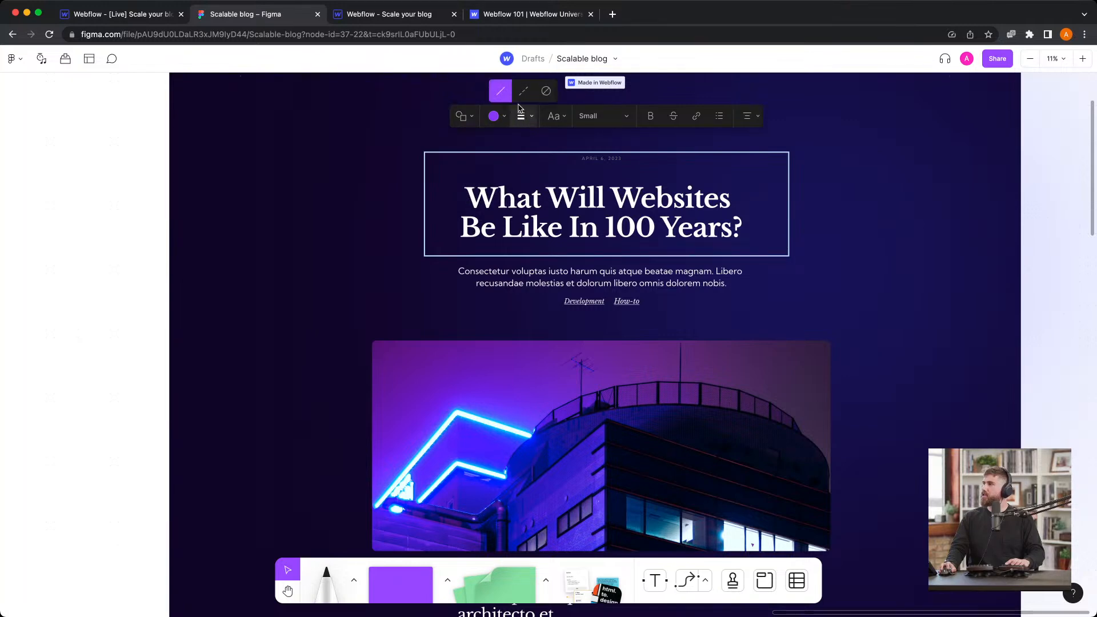
Lower the outline's upper edge below the date so it frames only the post title
{"action": "double_click", "coordinate": [655, 227]}
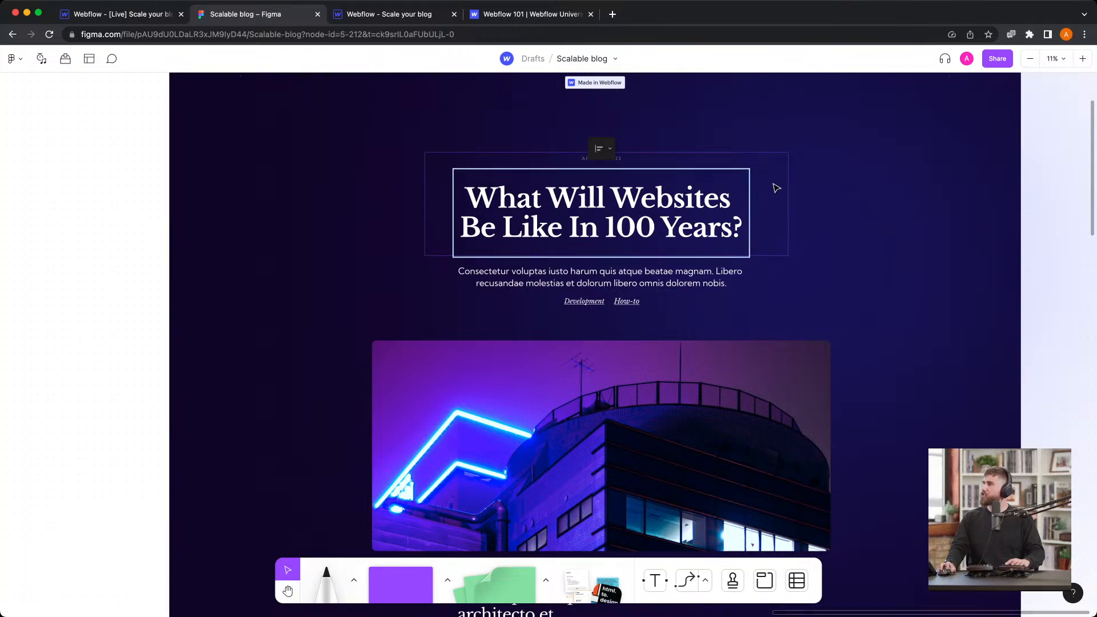
{"action": "left_click", "coordinate": [777, 188]}
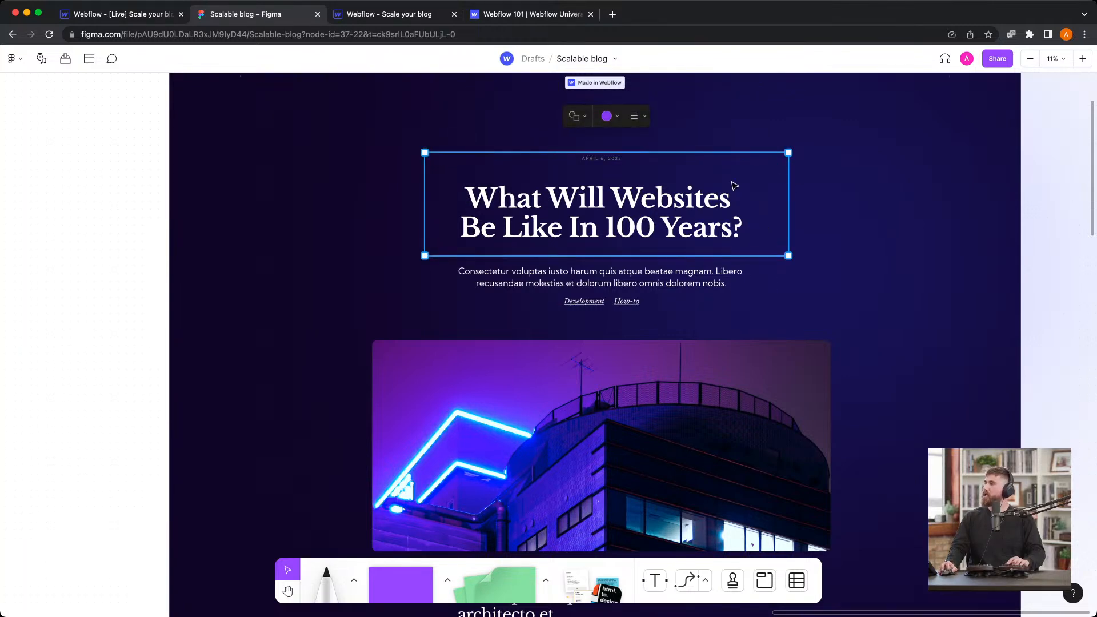
{"action": "left_click_drag", "start_coordinate": [632, 155], "coordinate": [632, 174]}
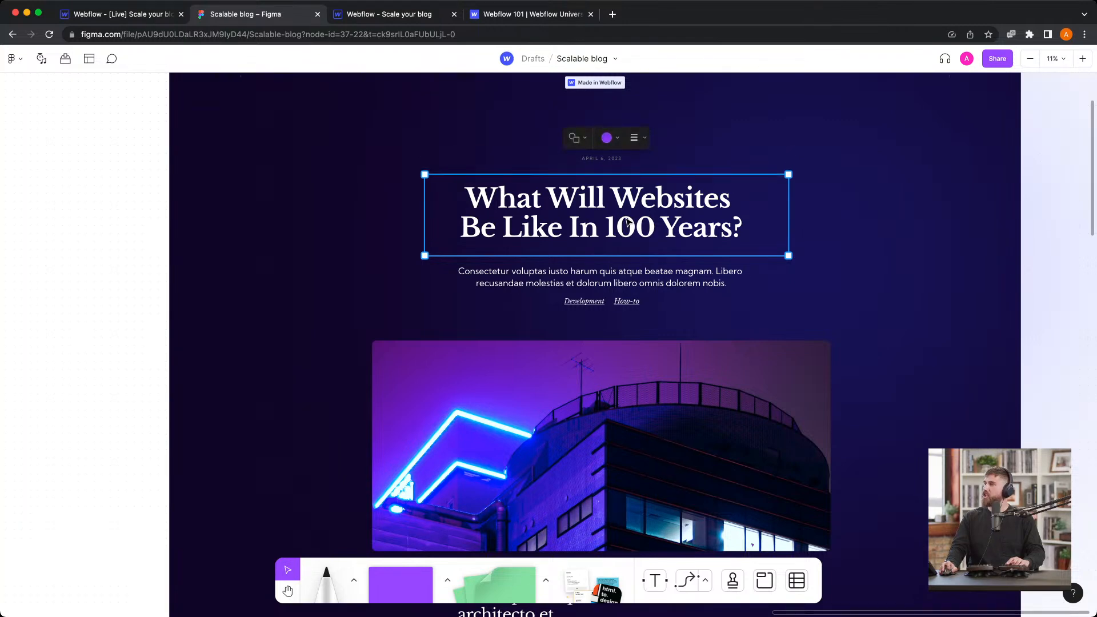
Duplicate the title outline and resize the copy to frame the publication date above the title
{"action": "scroll", "coordinate": [600, 165], "scroll_direction": "up", "scroll_amount": 5}
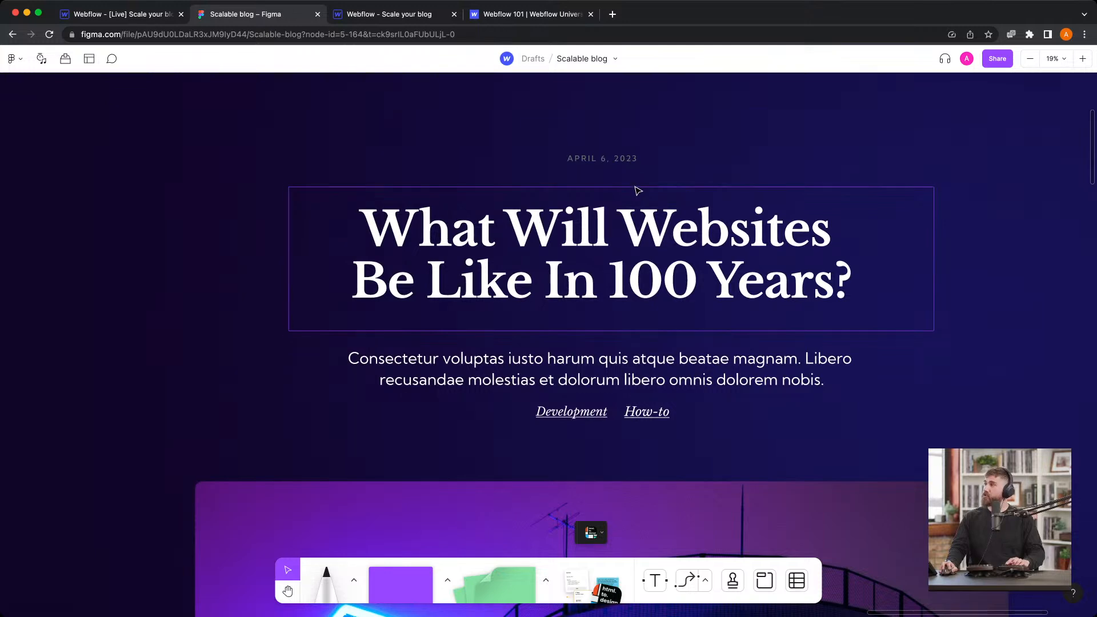
{"action": "left_click", "coordinate": [634, 188]}
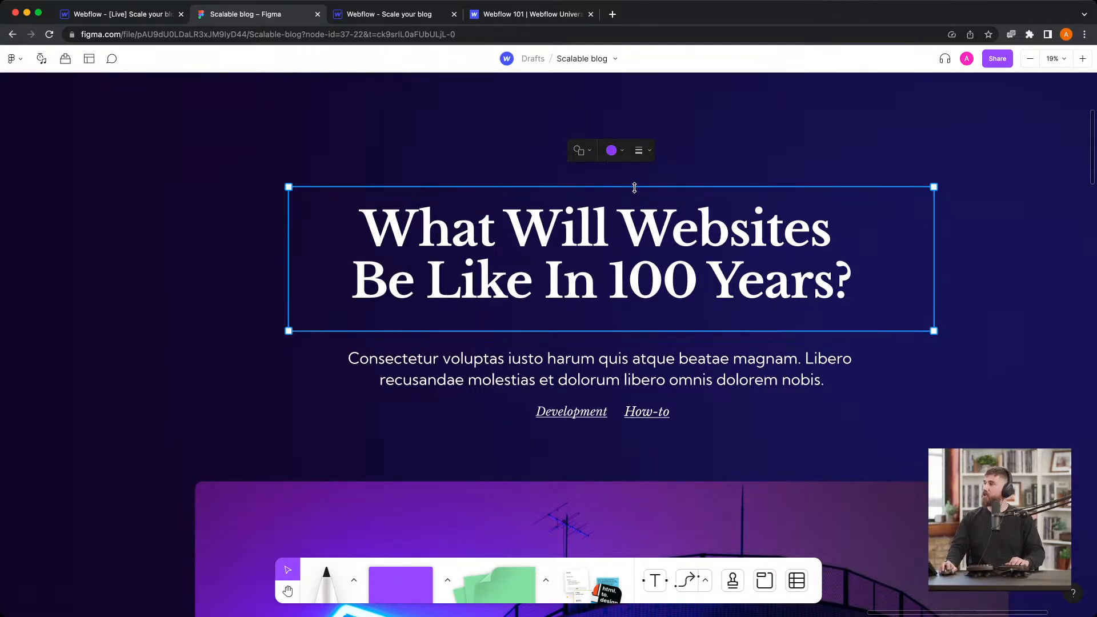
{"action": "left_click", "coordinate": [662, 196]}
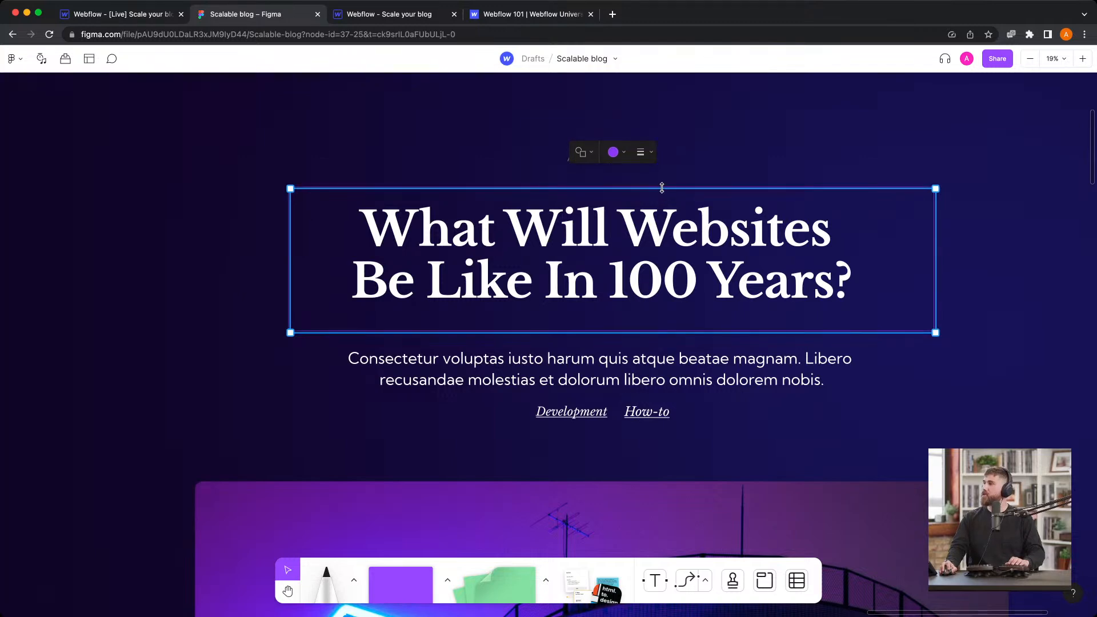
{"action": "left_click_drag", "start_coordinate": [662, 188], "coordinate": [662, 141]}
{"action": "left_click_drag", "start_coordinate": [658, 336], "coordinate": [655, 180]}
Duplicate the date outline and resize the copy to frame the summary paragraph below the title
{"action": "scroll", "coordinate": [691, 292], "scroll_direction": "down", "scroll_amount": 3}
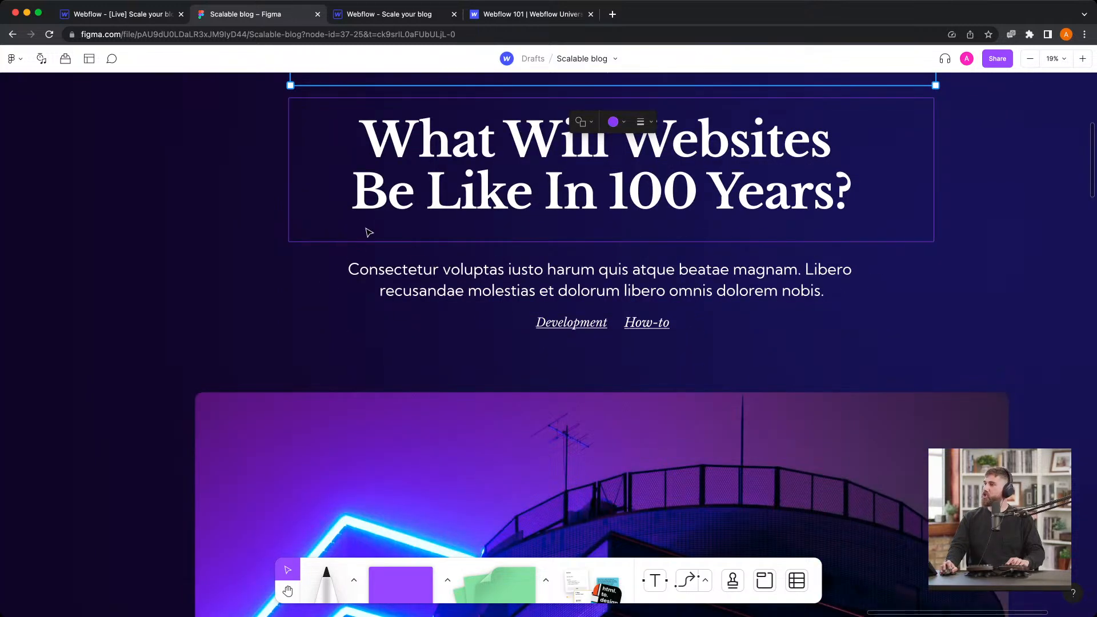
{"action": "scroll", "coordinate": [419, 107], "scroll_direction": "up", "scroll_amount": 2}
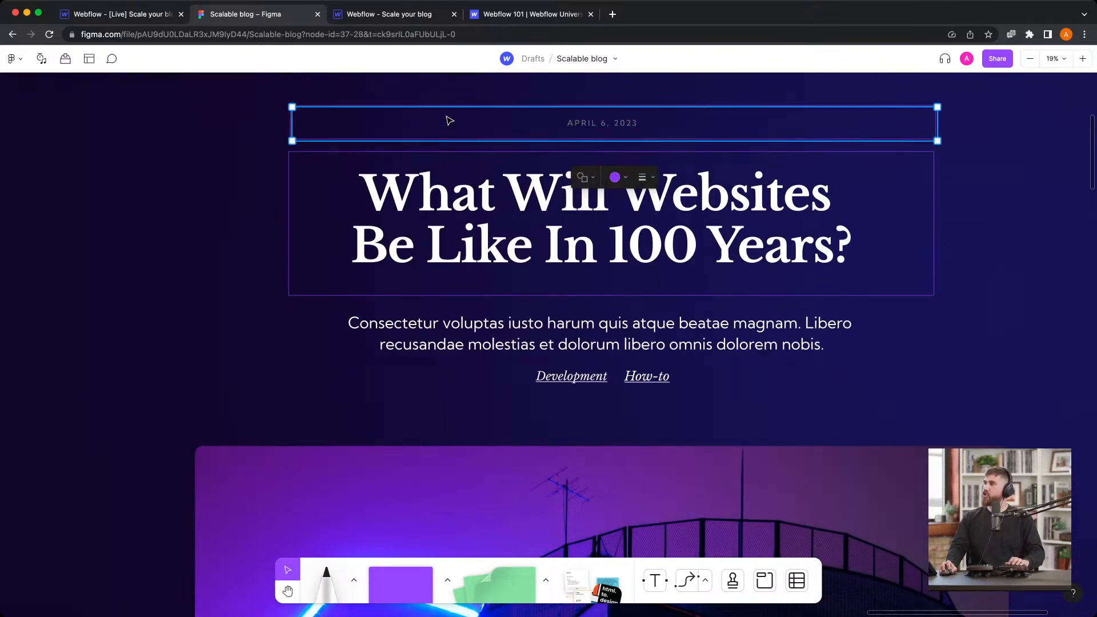
{"action": "left_click_drag", "start_coordinate": [444, 141], "coordinate": [449, 364]}
{"action": "left_click_drag", "start_coordinate": [615, 104], "coordinate": [613, 306]}
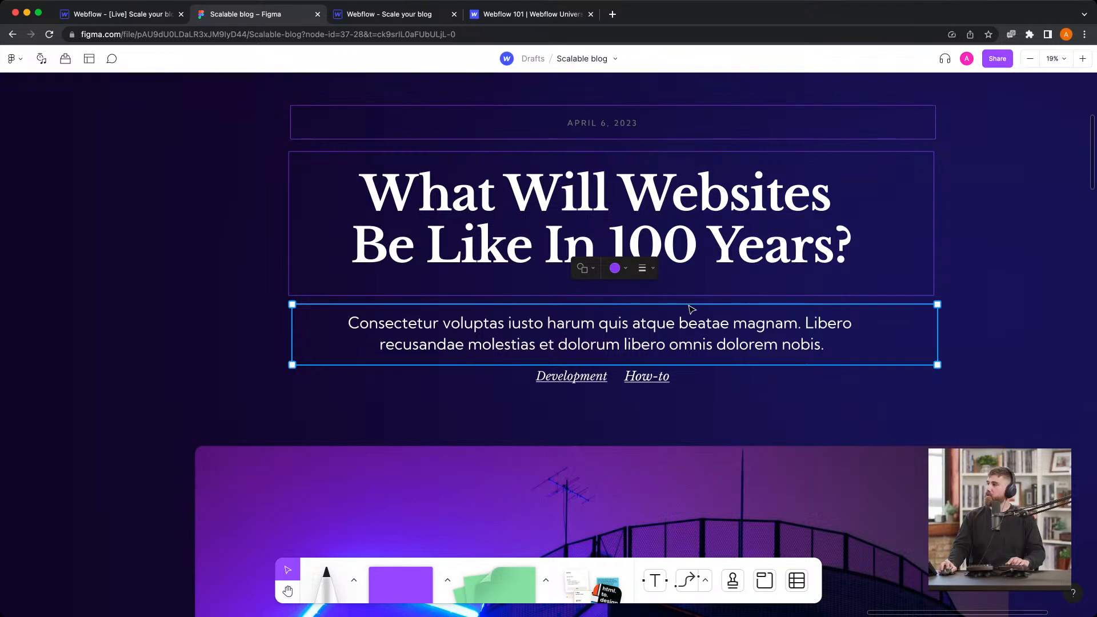
Duplicate the summary outline and resize the copy to frame the Development and How-to category tags
{"action": "left_click", "coordinate": [742, 410]}
{"action": "left_click", "coordinate": [726, 364]}
{"action": "left_click", "coordinate": [728, 337]}
{"action": "left_click_drag", "start_coordinate": [729, 308], "coordinate": [734, 333]}
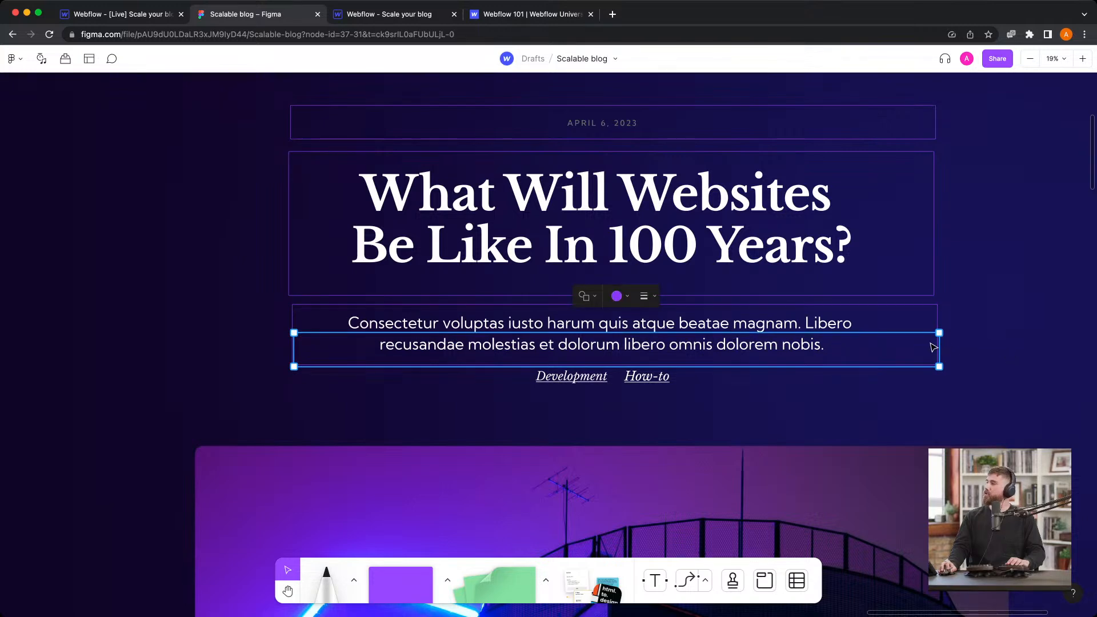
{"action": "left_click_drag", "start_coordinate": [921, 366], "coordinate": [921, 393]}
{"action": "left_click_drag", "start_coordinate": [840, 331], "coordinate": [868, 369]}
{"action": "left_click", "coordinate": [818, 406]}
{"action": "left_click", "coordinate": [937, 387]}
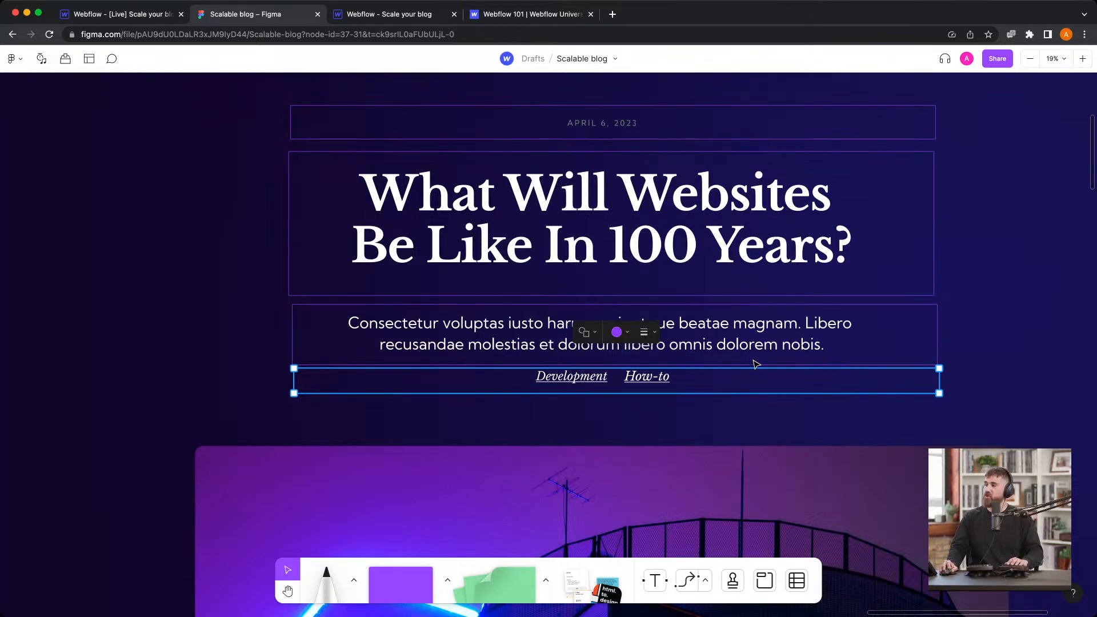
Duplicate the category tags outline and enlarge the copy on all sides to frame the post's main image
{"action": "scroll", "coordinate": [754, 364], "scroll_direction": "down", "scroll_amount": 2}
{"action": "scroll", "coordinate": [688, 221], "scroll_direction": "up", "scroll_amount": 3}
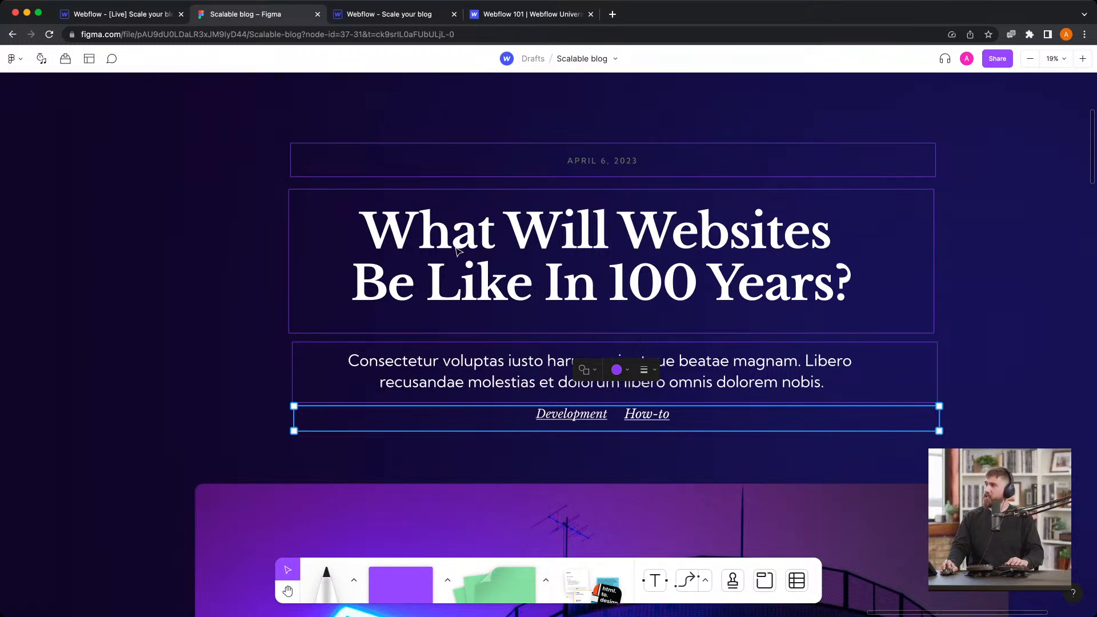
{"action": "scroll", "coordinate": [633, 366], "scroll_direction": "down", "scroll_amount": 1}
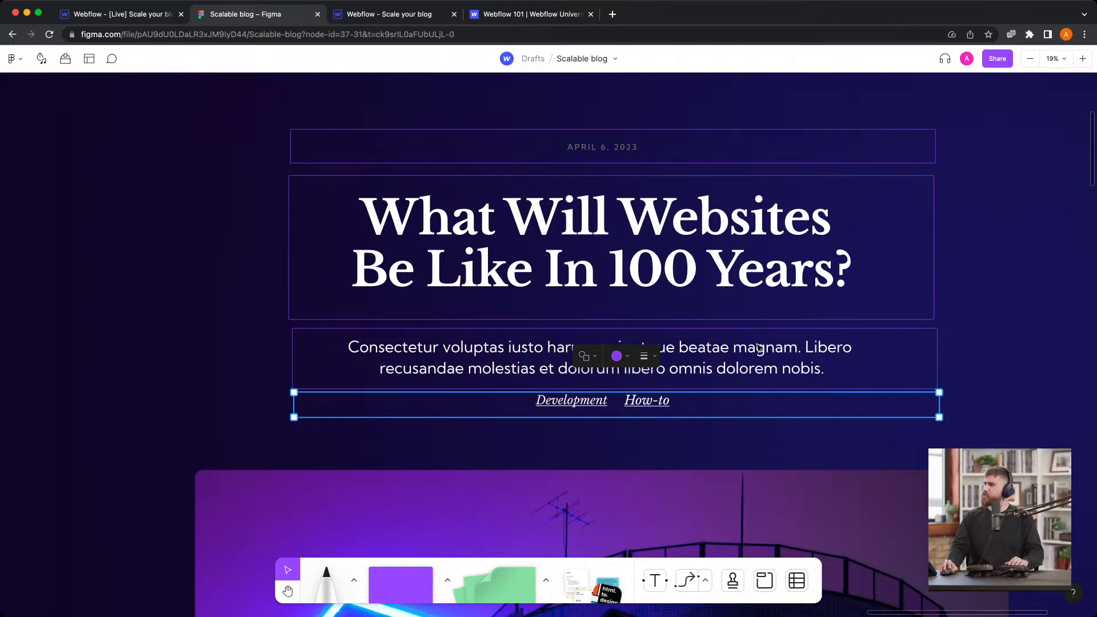
{"action": "scroll", "coordinate": [676, 360], "scroll_direction": "down", "scroll_amount": 1}
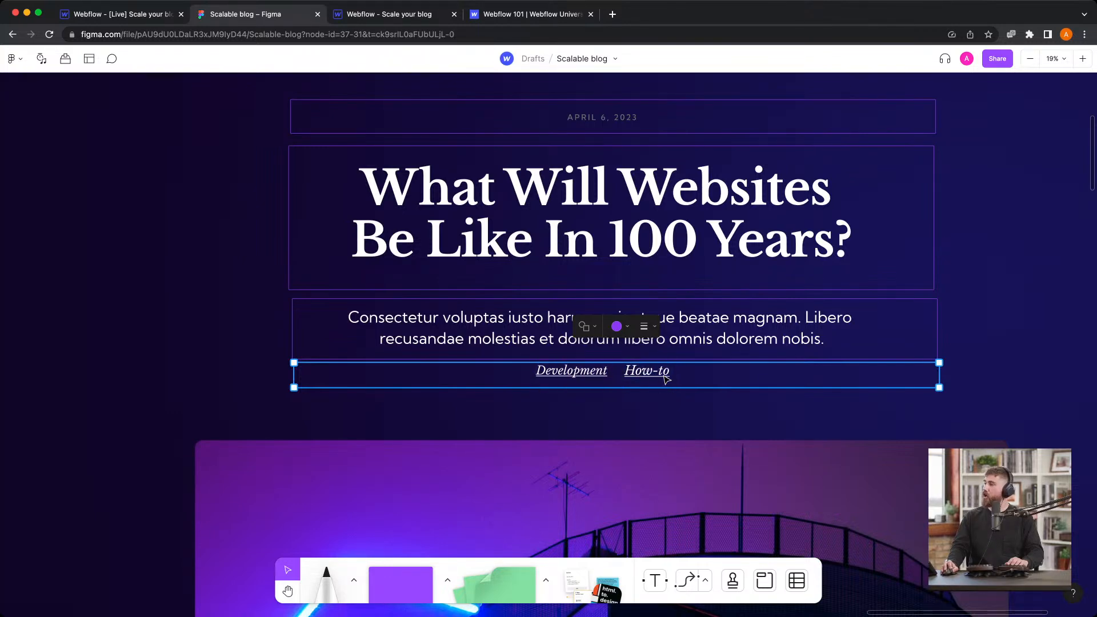
{"action": "scroll", "coordinate": [940, 392], "scroll_direction": "down", "scroll_amount": 1}
{"action": "scroll", "coordinate": [686, 366], "scroll_direction": "down", "scroll_amount": 5}
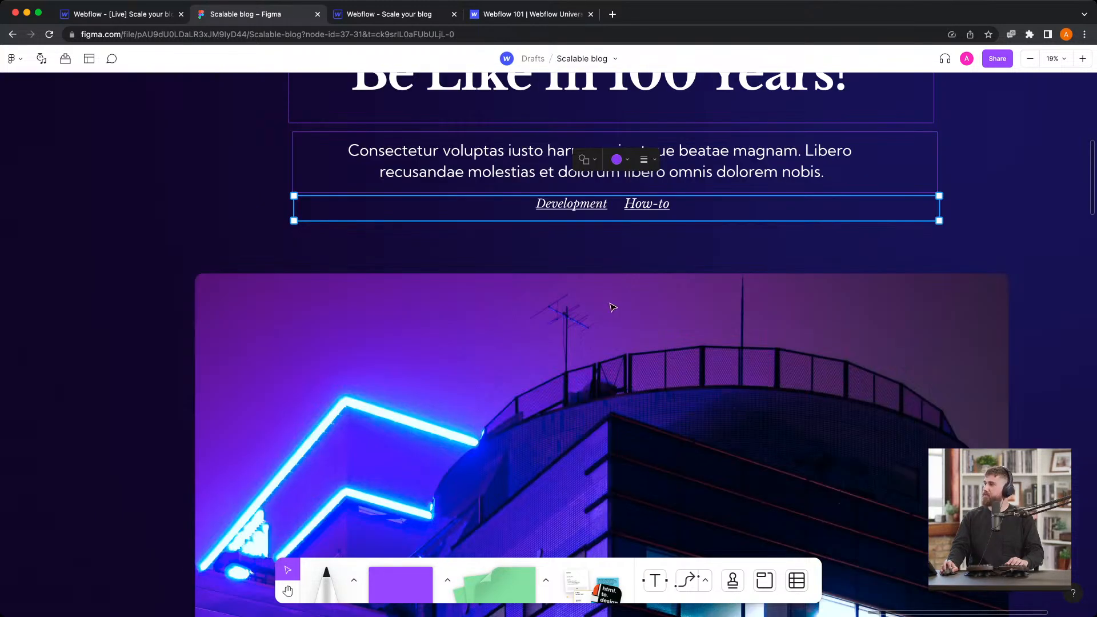
{"action": "left_click_drag", "start_coordinate": [365, 224], "coordinate": [364, 421]}
{"action": "scroll", "coordinate": [376, 539], "scroll_direction": "down", "scroll_amount": 6}
{"action": "scroll", "coordinate": [368, 424], "scroll_direction": "up", "scroll_amount": 3}
{"action": "left_click_drag", "start_coordinate": [296, 284], "coordinate": [135, 274]}
{"action": "scroll", "coordinate": [852, 211], "scroll_direction": "up", "scroll_amount": 5}
{"action": "left_click_drag", "start_coordinate": [681, 203], "coordinate": [682, 251]}
{"action": "scroll", "coordinate": [915, 412], "scroll_direction": "down", "scroll_amount": 2}
{"action": "left_click_drag", "start_coordinate": [983, 431], "coordinate": [1057, 431]}
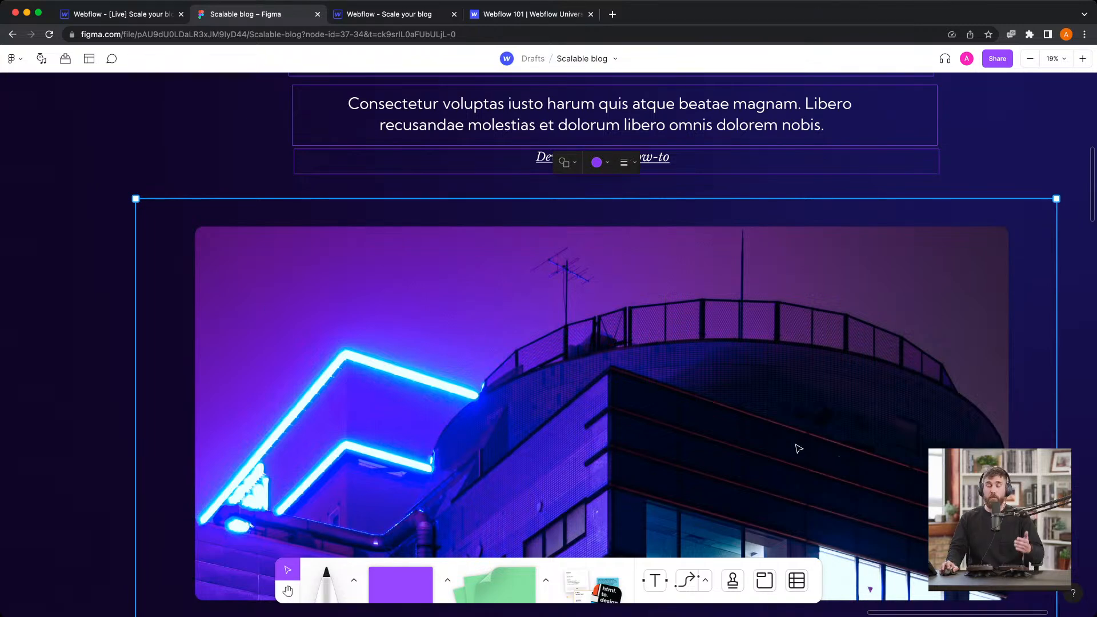
Duplicate the main image outline and resize the copy to frame the post body text below the image
{"action": "scroll", "coordinate": [722, 437], "scroll_direction": "down", "scroll_amount": 1}
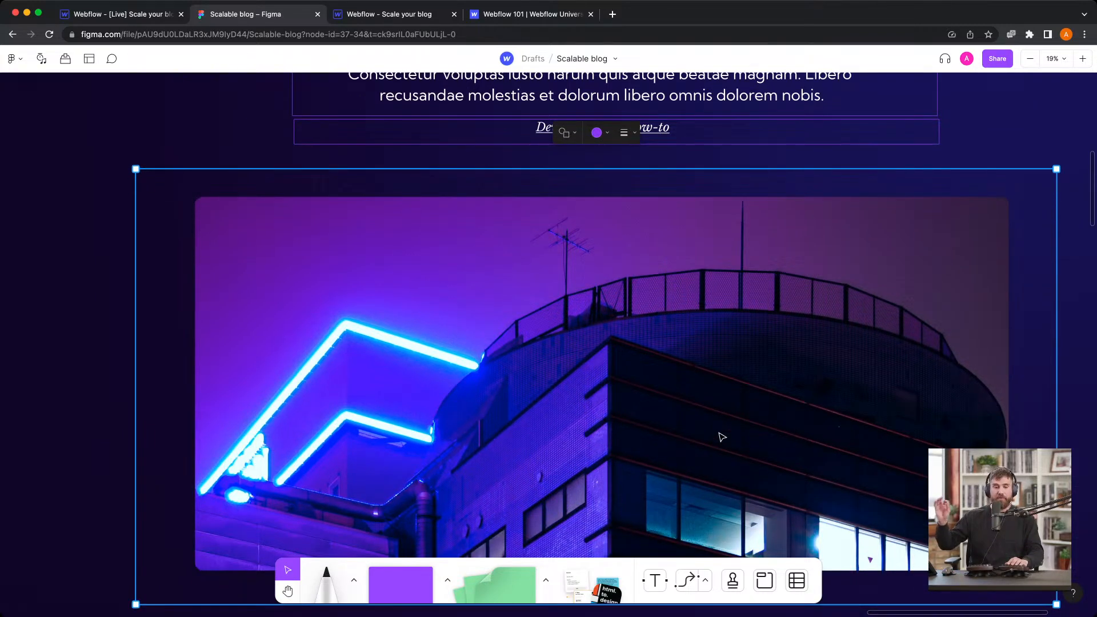
{"action": "scroll", "coordinate": [488, 205], "scroll_direction": "down", "scroll_amount": 3}
{"action": "scroll", "coordinate": [637, 349], "scroll_direction": "down", "scroll_amount": 7}
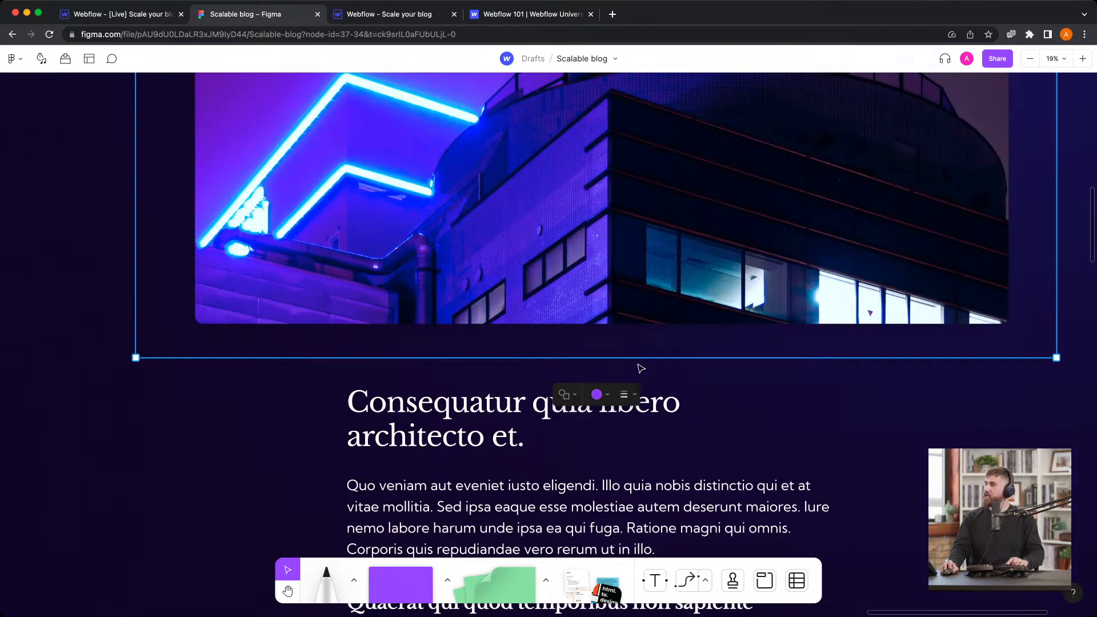
{"action": "scroll", "coordinate": [634, 343], "scroll_direction": "down", "scroll_amount": 1, "text": "ctrl"}
{"action": "scroll", "coordinate": [656, 399], "scroll_direction": "down", "scroll_amount": 6, "text": "ctrl"}
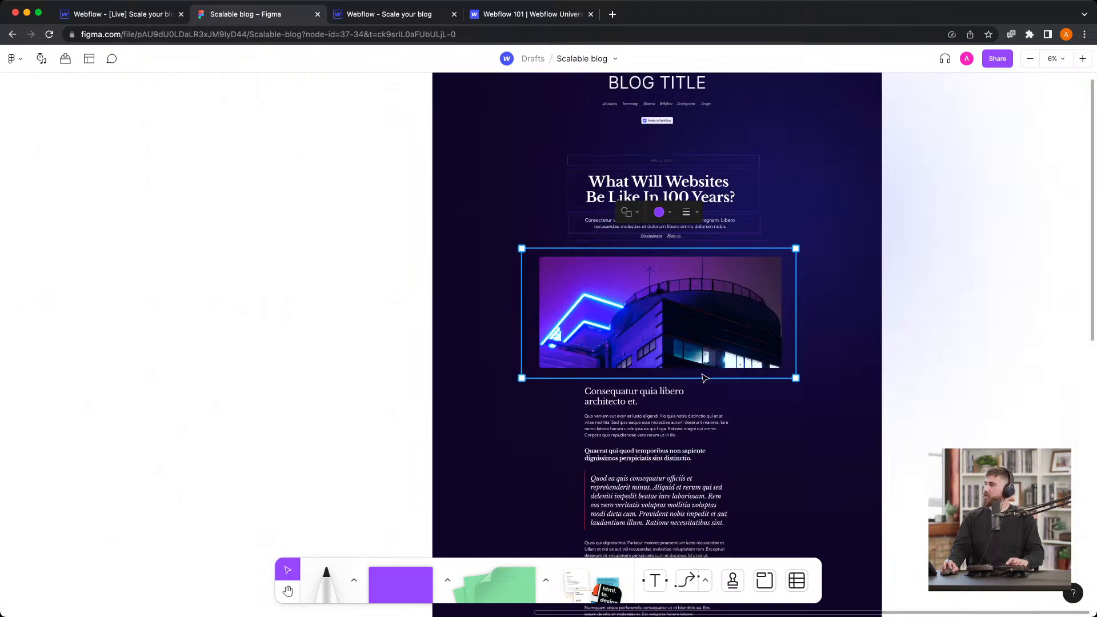
{"action": "key", "text": "super+d"}
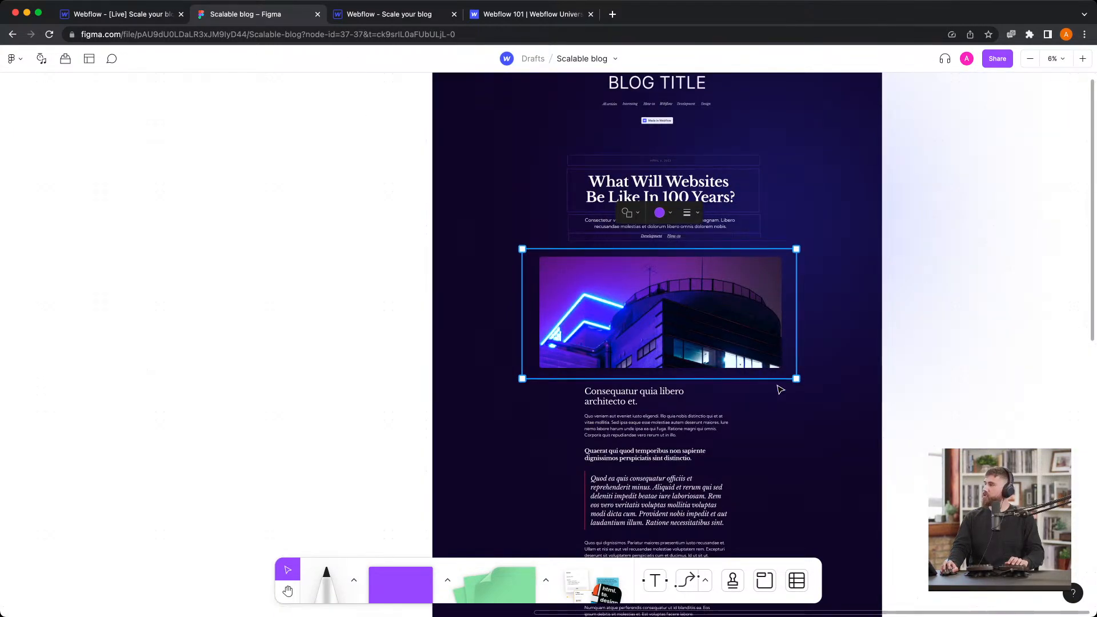
{"action": "scroll", "coordinate": [756, 509], "scroll_direction": "down", "scroll_amount": 10}
{"action": "left_click_drag", "start_coordinate": [778, 379], "coordinate": [756, 453]}
{"action": "scroll", "coordinate": [700, 140], "scroll_direction": "up", "scroll_amount": 5}
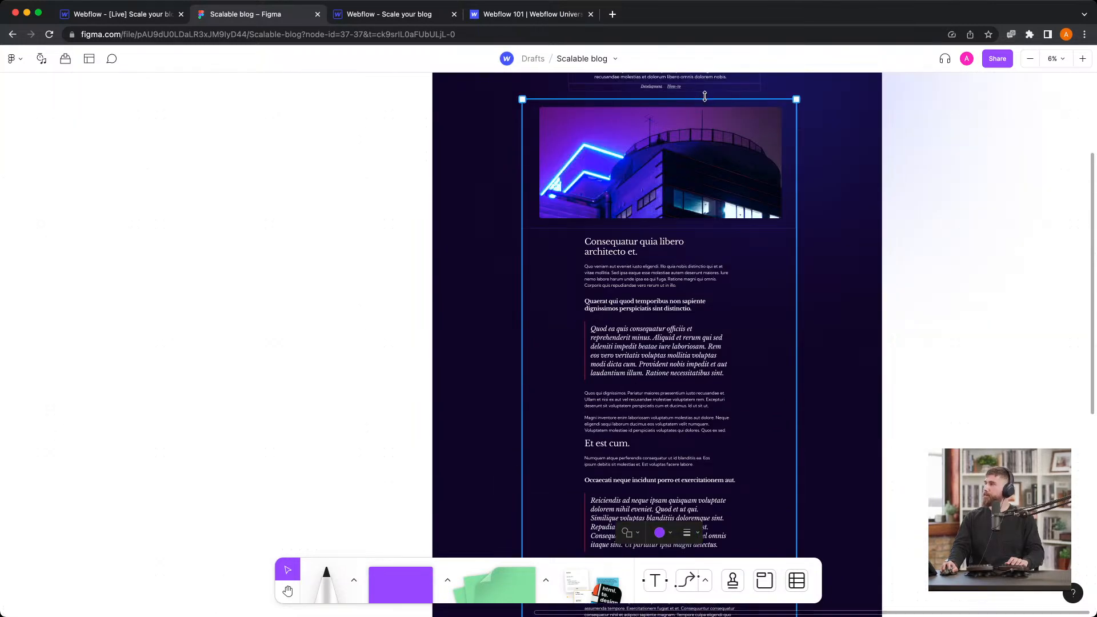
{"action": "left_click_drag", "start_coordinate": [705, 96], "coordinate": [697, 234]}
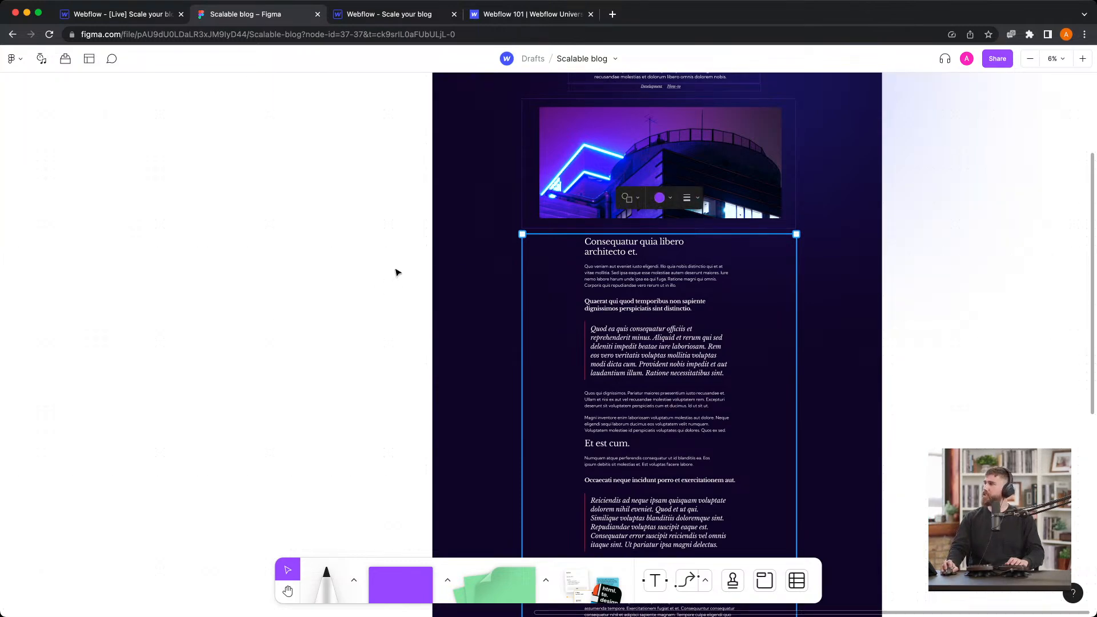
{"action": "scroll", "coordinate": [397, 273], "scroll_direction": "up", "scroll_amount": 3}
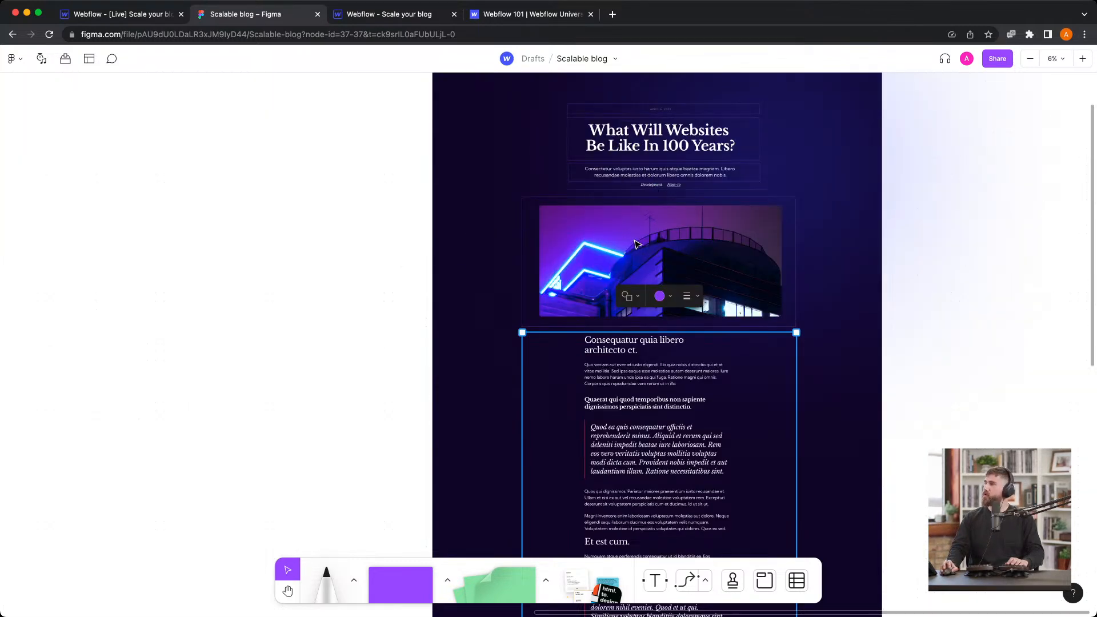
Duplicate the body text outline and resize the copy to frame the two Related Posts cards at the end of the post
{"action": "scroll", "coordinate": [629, 360], "scroll_direction": "down", "scroll_amount": 1}
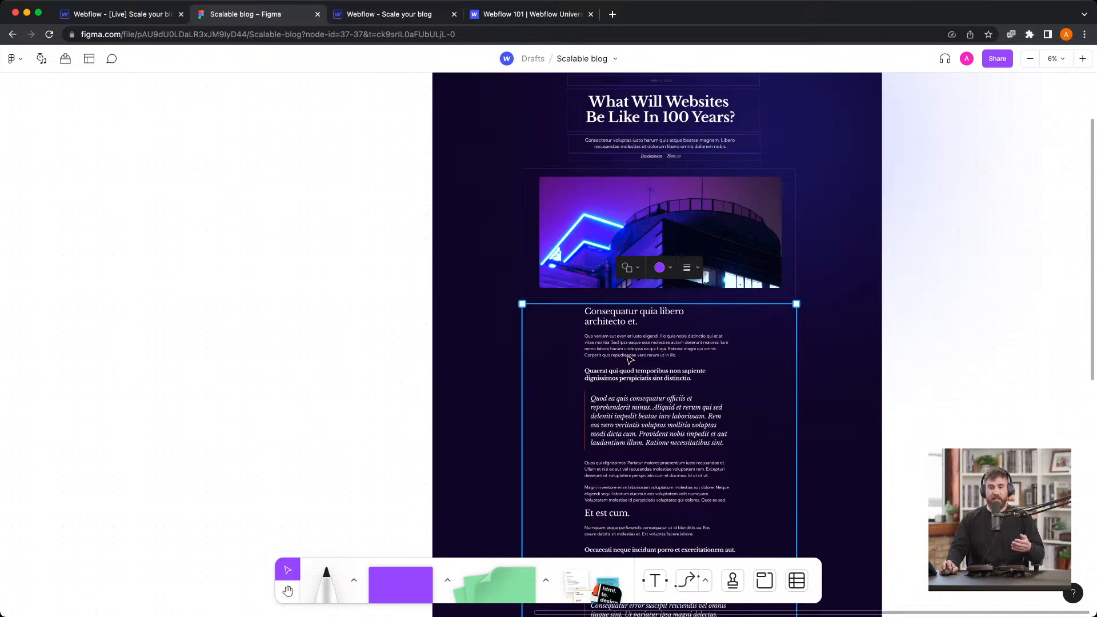
{"action": "scroll", "coordinate": [670, 341], "scroll_direction": "down", "scroll_amount": 3}
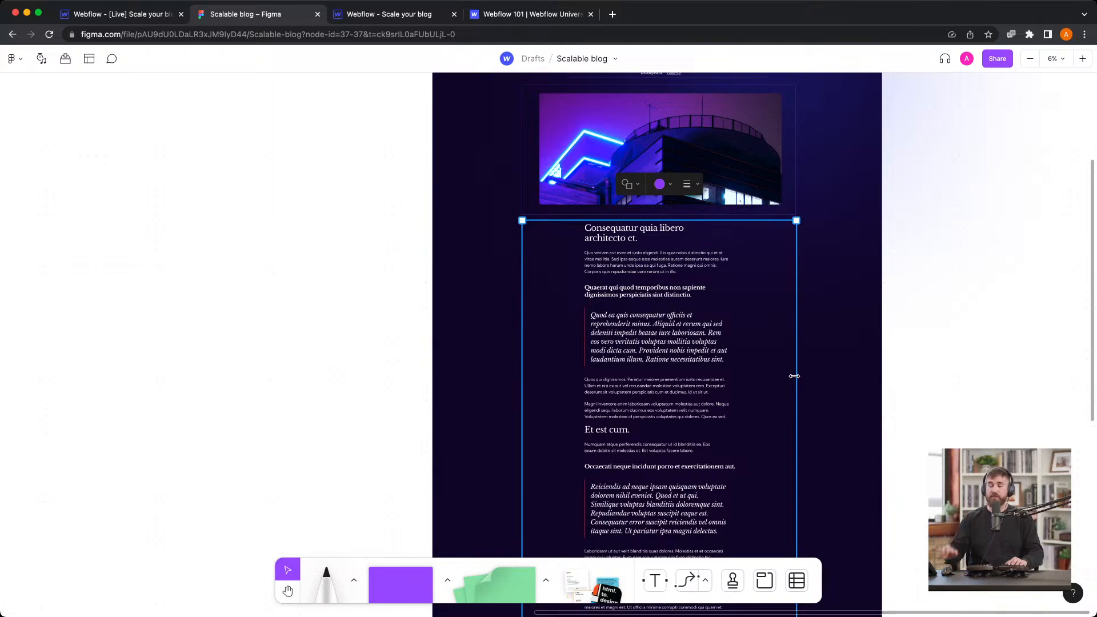
{"action": "scroll", "coordinate": [789, 382], "scroll_direction": "down", "scroll_amount": 7}
{"action": "scroll", "coordinate": [772, 391], "scroll_direction": "down", "scroll_amount": 5}
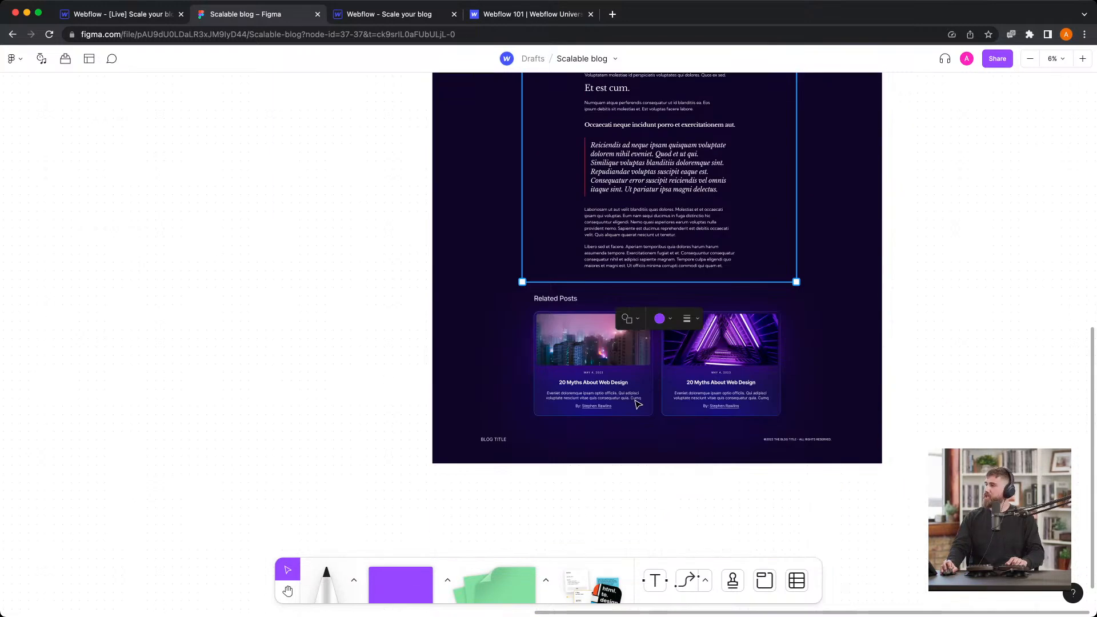
{"action": "left_click_drag", "start_coordinate": [644, 282], "coordinate": [645, 428]}
{"action": "scroll", "coordinate": [691, 240], "scroll_direction": "up", "scroll_amount": 12}
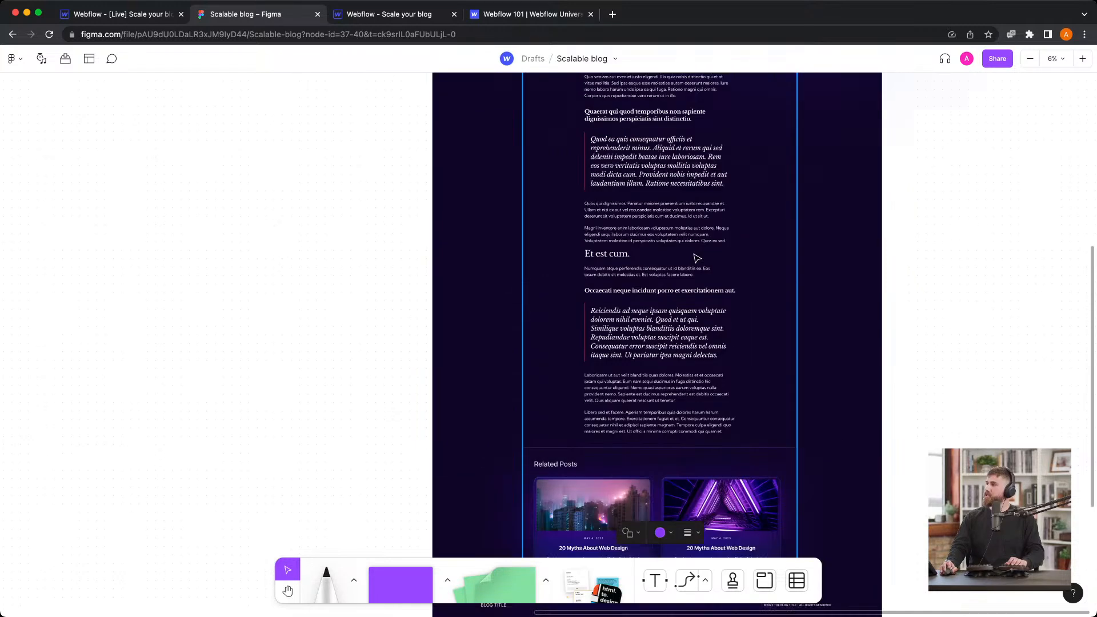
{"action": "scroll", "coordinate": [664, 417], "scroll_direction": "down", "scroll_amount": 7}
{"action": "left_click_drag", "start_coordinate": [688, 229], "coordinate": [665, 440]}
{"action": "scroll", "coordinate": [846, 439], "scroll_direction": "down", "scroll_amount": 3}
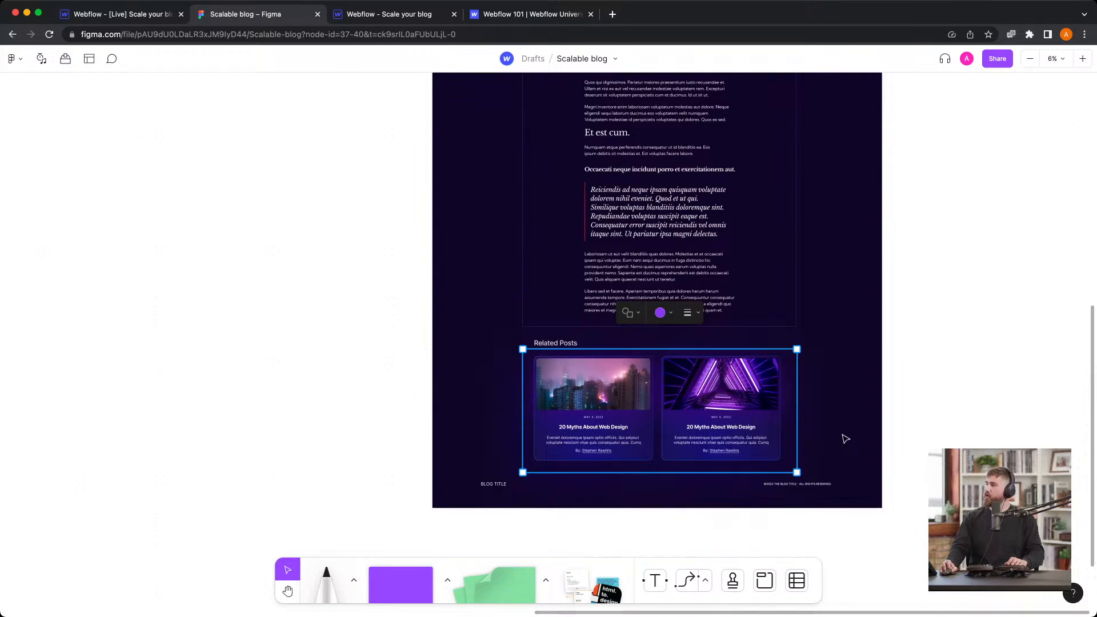
{"action": "left_click", "coordinate": [873, 418]}
Switch to the live-scale-your-blog project in Webflow and return to its empty Home page canvas
{"action": "scroll", "coordinate": [649, 394], "scroll_direction": "up", "scroll_amount": 5}
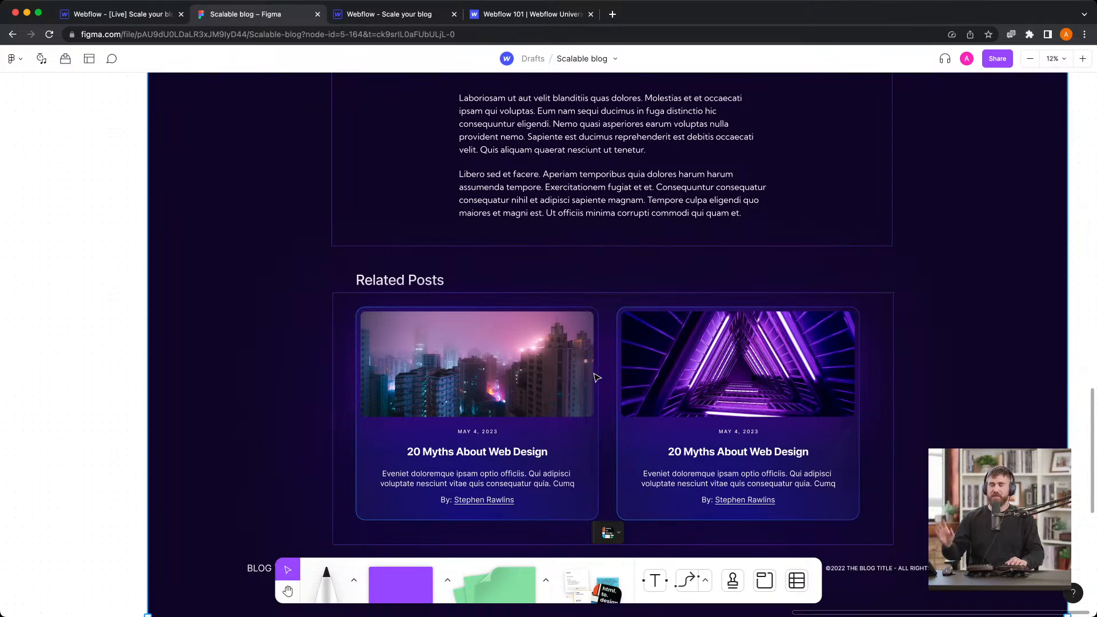
{"action": "scroll", "coordinate": [632, 364], "scroll_direction": "down", "scroll_amount": 3}
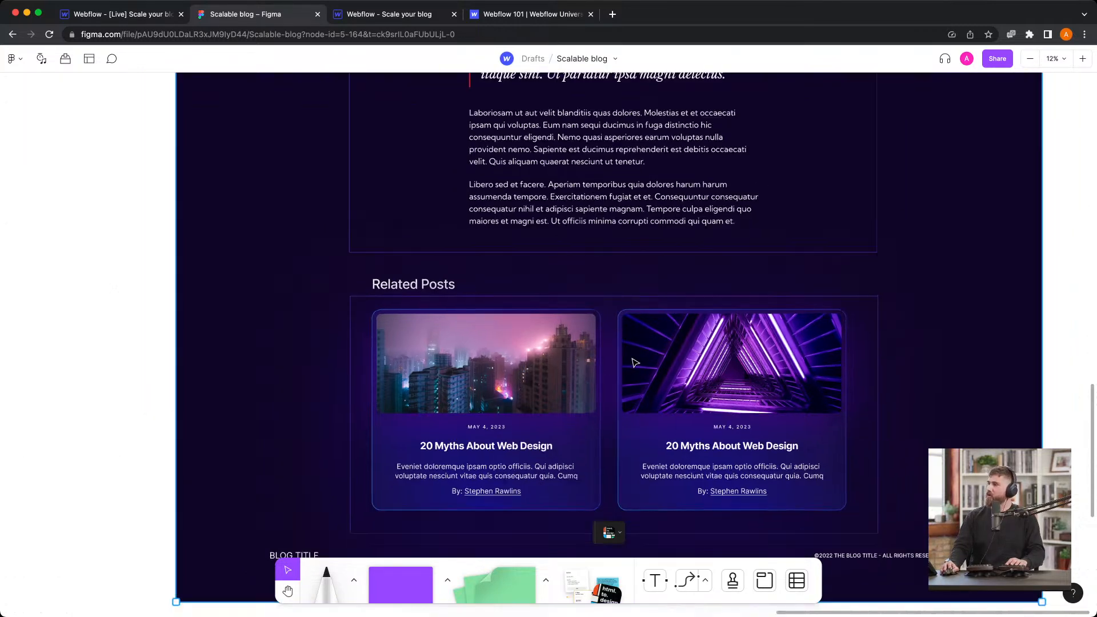
{"action": "scroll", "coordinate": [638, 363], "scroll_direction": "down", "scroll_amount": 1}
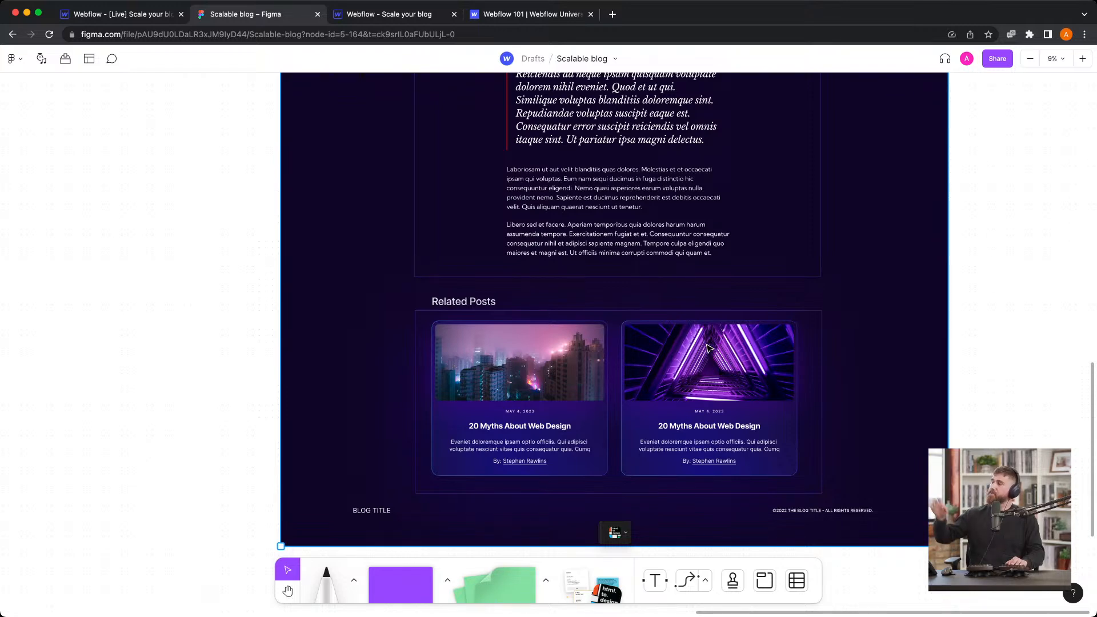
{"action": "scroll", "coordinate": [680, 206], "scroll_direction": "up", "scroll_amount": 15}
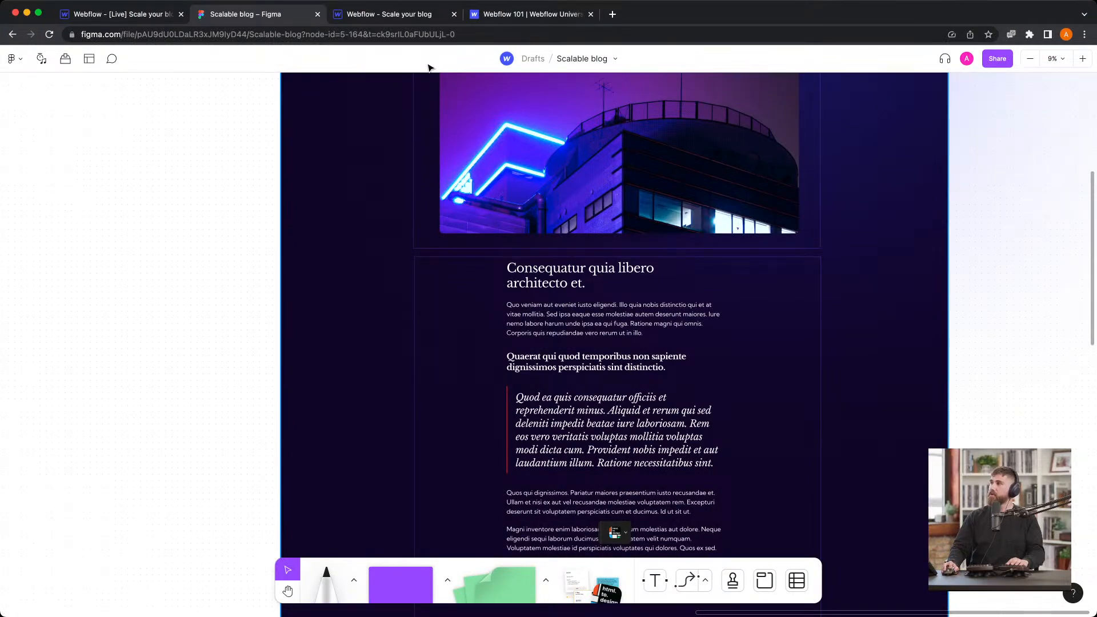
{"action": "left_click", "coordinate": [394, 15]}
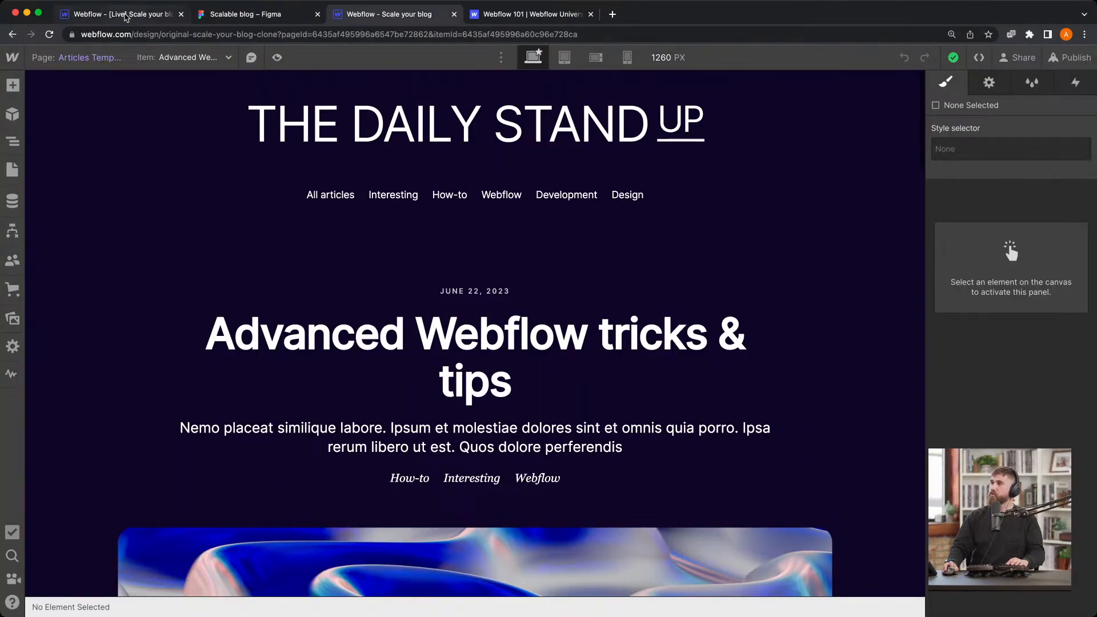
{"action": "left_click", "coordinate": [126, 15]}
{"action": "left_click", "coordinate": [398, 14]}
{"action": "left_click", "coordinate": [110, 20]}
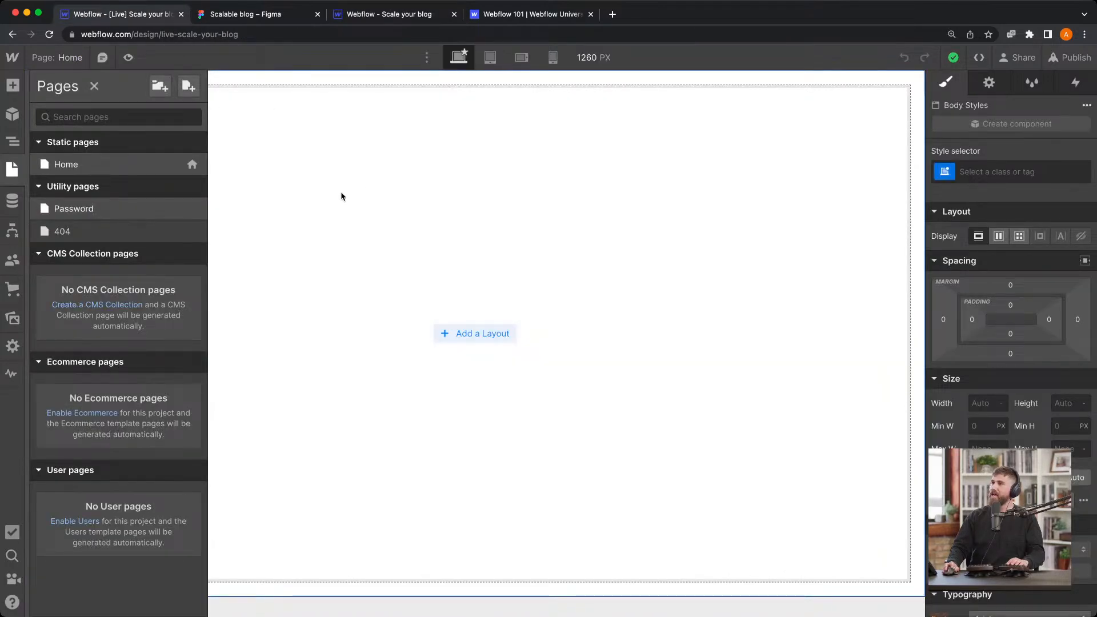
{"action": "left_click", "coordinate": [368, 190]}
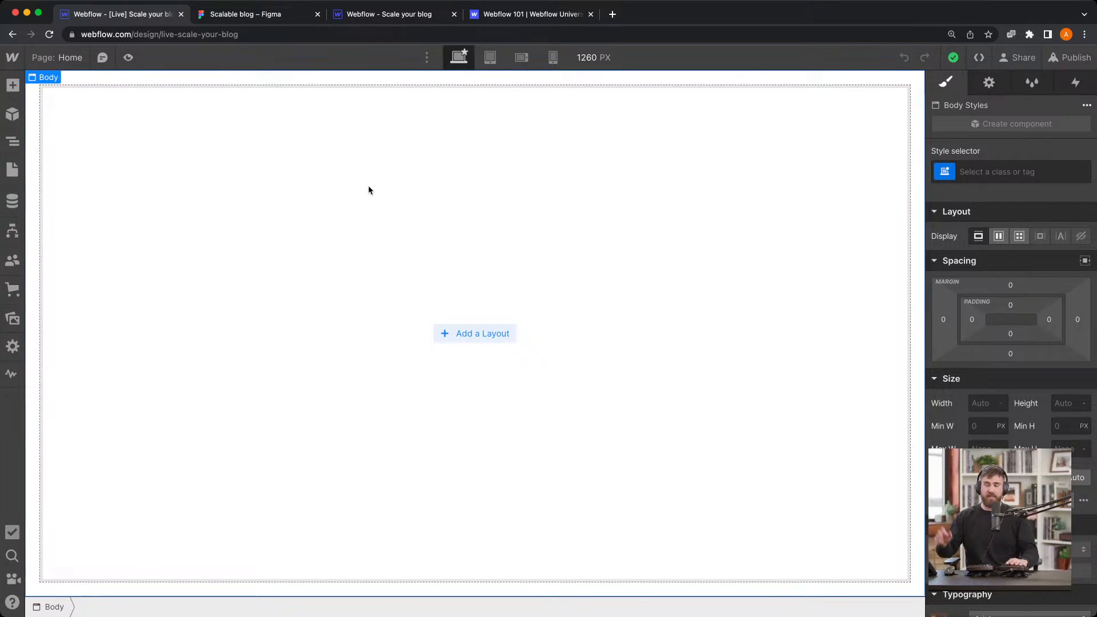
Create a CMS collection named "Blog posts", save it, and add 5 sample items
{"action": "left_click", "coordinate": [12, 203]}
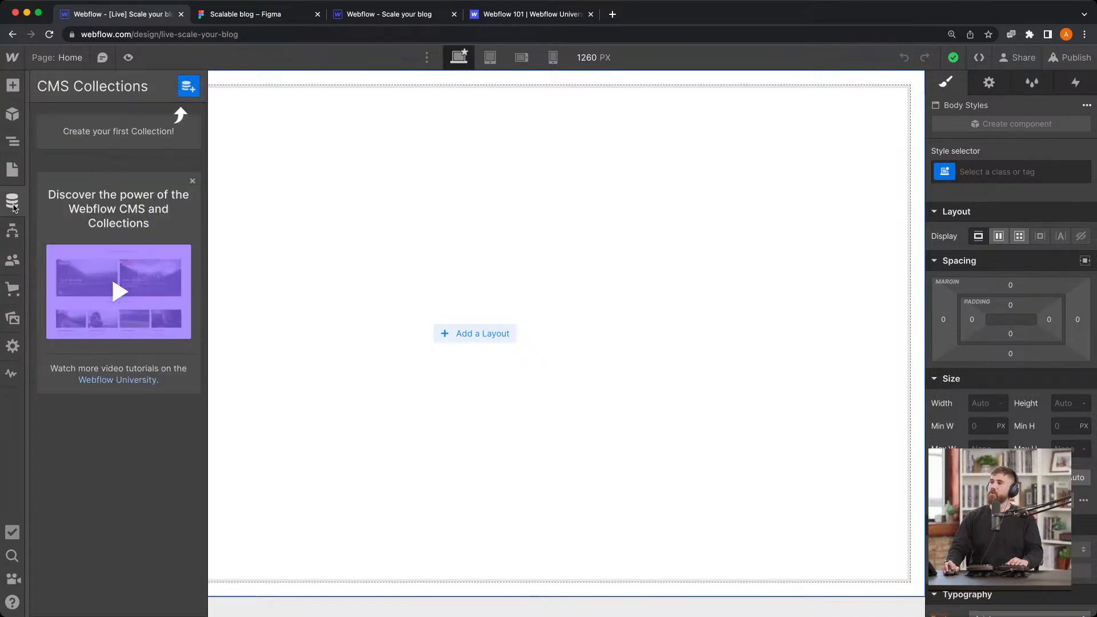
{"action": "left_click", "coordinate": [186, 87]}
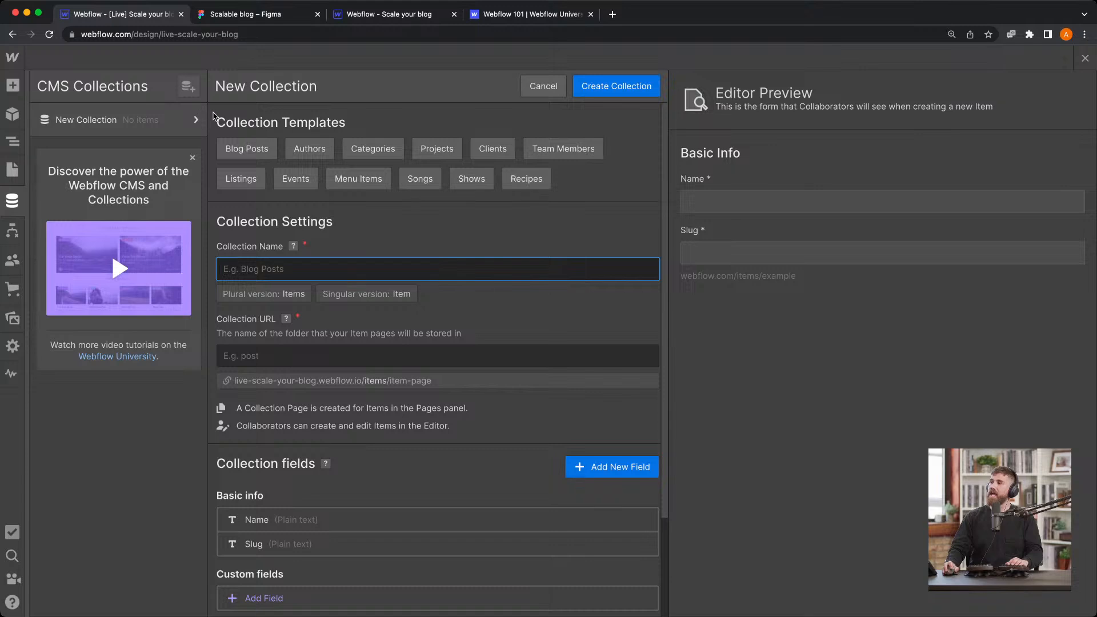
{"action": "type", "text": "Blog posts"}
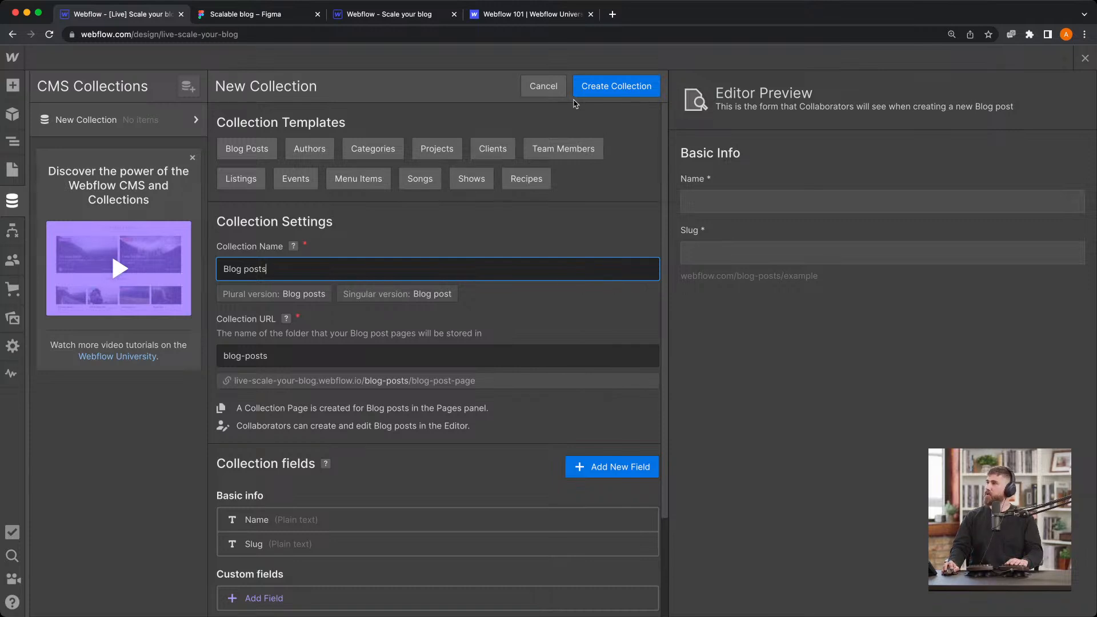
{"action": "left_click", "coordinate": [591, 94]}
{"action": "left_click", "coordinate": [604, 89]}
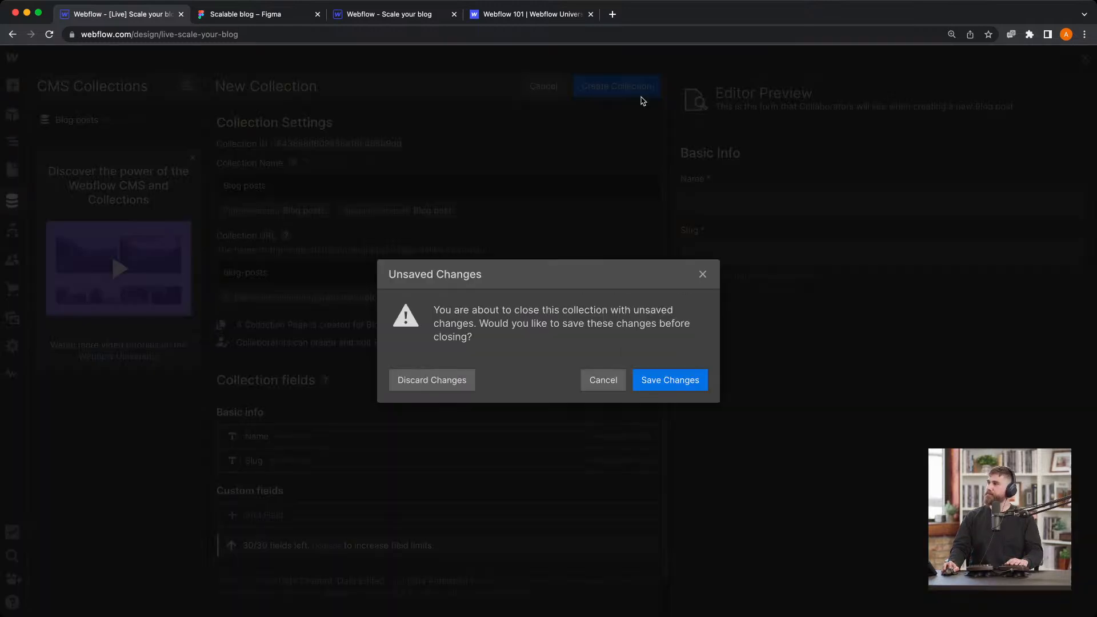
{"action": "left_click", "coordinate": [696, 379]}
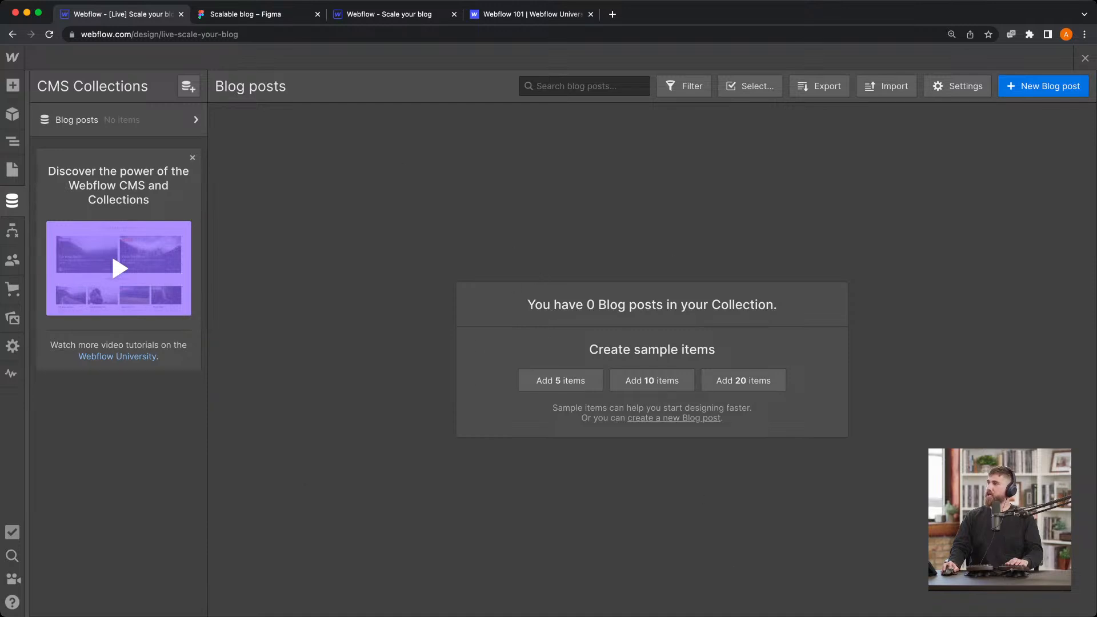
{"action": "left_click", "coordinate": [568, 384]}
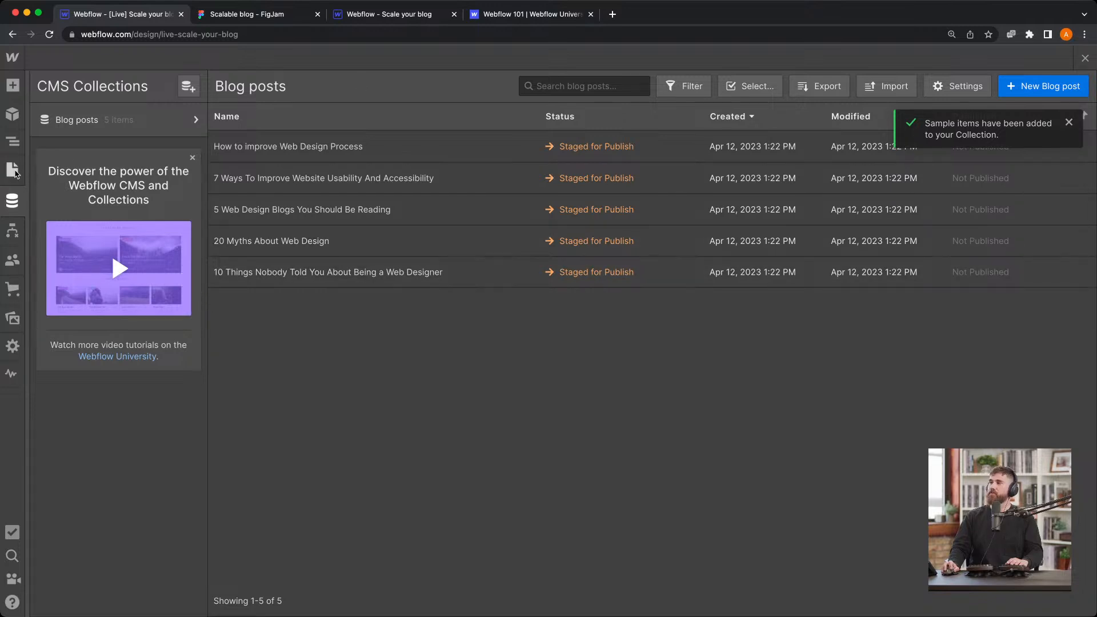
Open the Blog posts Template page and display the list of collection items it can preview
{"action": "left_click", "coordinate": [17, 174]}
{"action": "left_click", "coordinate": [671, 381]}
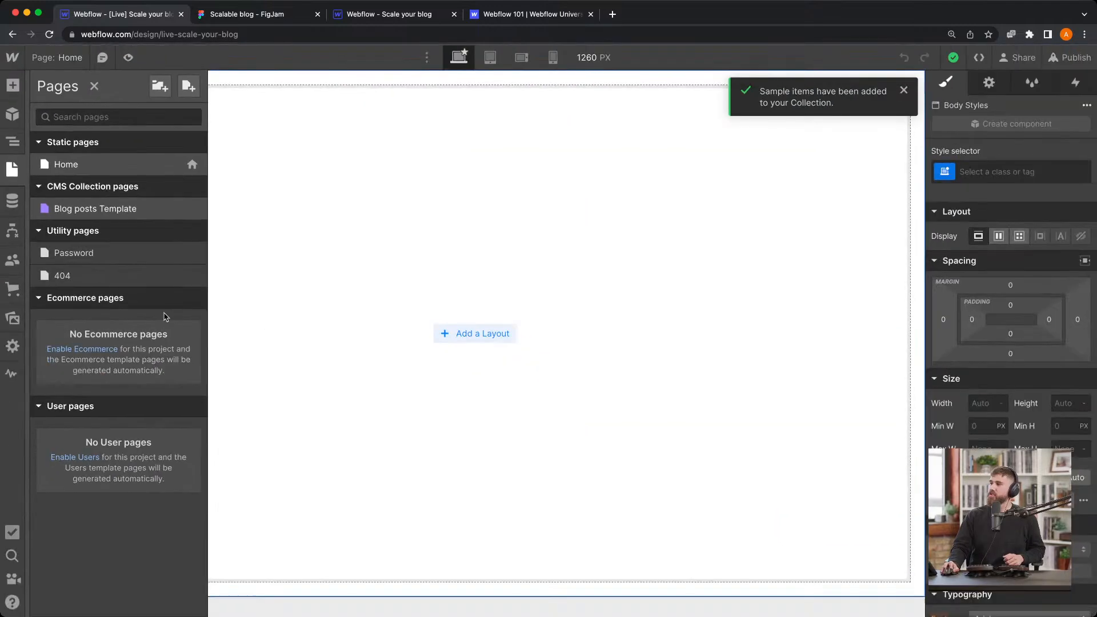
{"action": "left_click", "coordinate": [320, 338]}
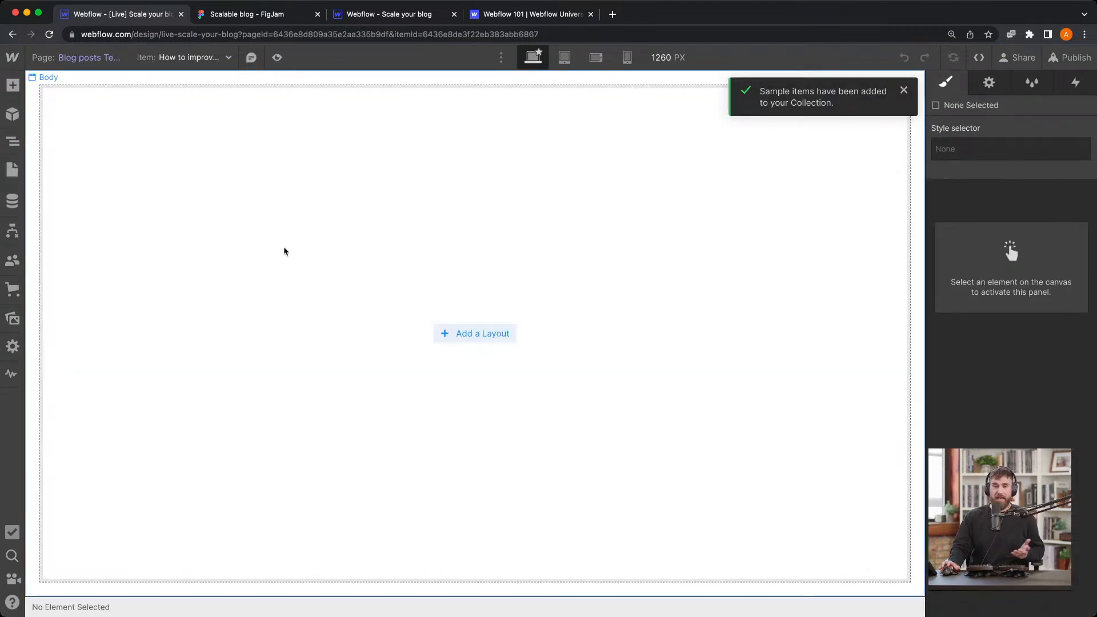
{"action": "left_click", "coordinate": [205, 57]}
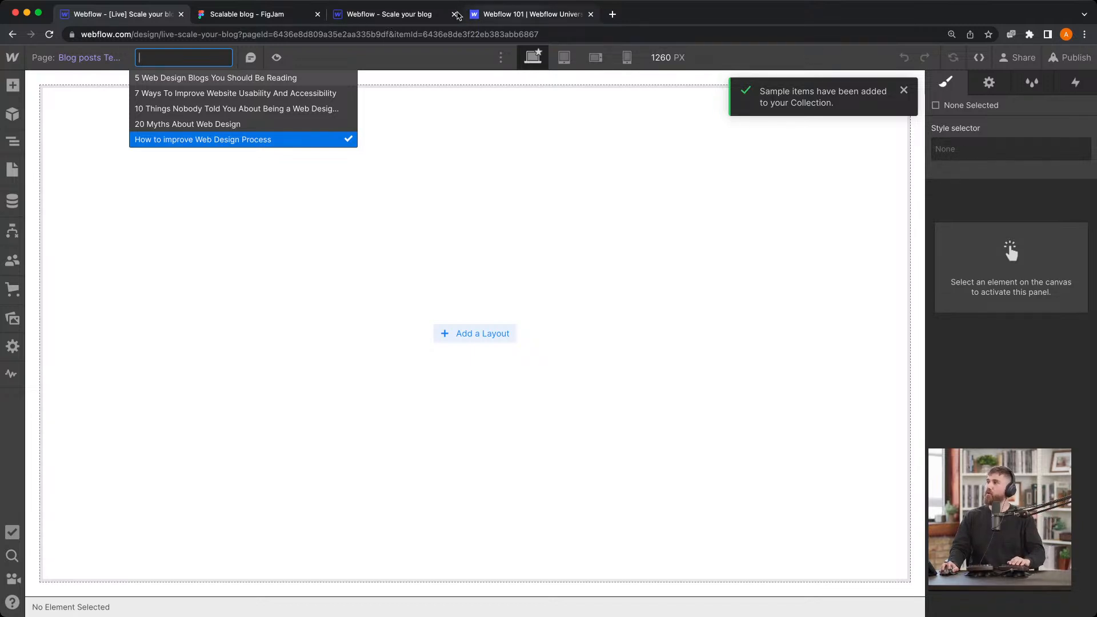
Switch to the Figma board and examine the diagram linking the Blog Posts collection items to their pages
{"action": "left_click", "coordinate": [274, 13]}
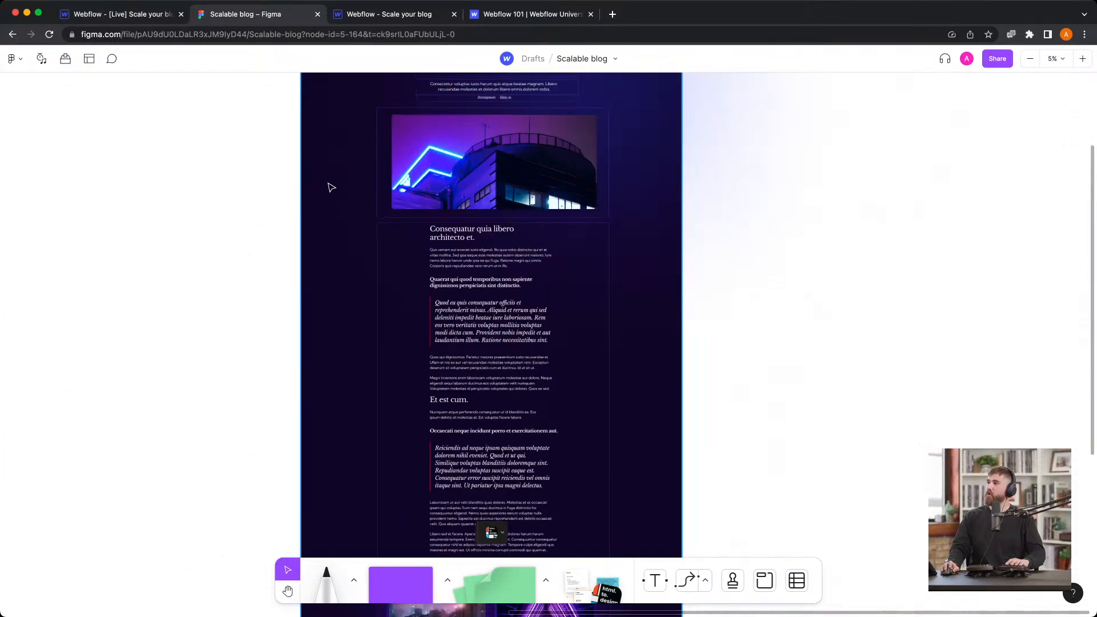
{"action": "key", "text": "space"}
{"action": "left_click_drag", "start_coordinate": [259, 238], "coordinate": [857, 287]}
{"action": "left_click_drag", "start_coordinate": [320, 311], "coordinate": [756, 295]}
{"action": "left_click_drag", "start_coordinate": [239, 135], "coordinate": [265, 176]}
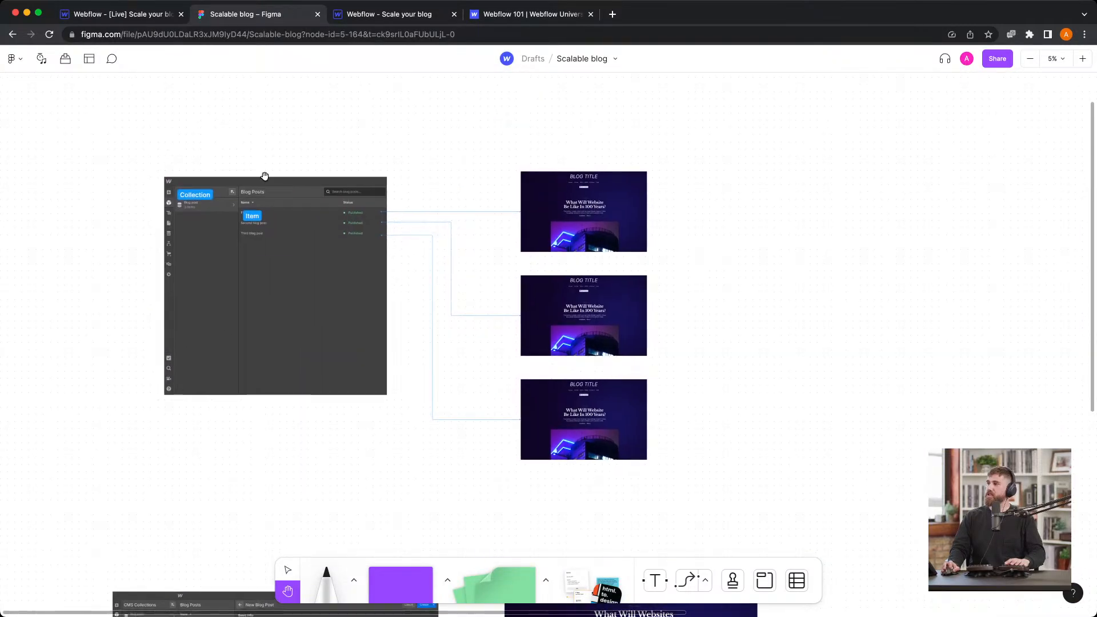
{"action": "scroll", "coordinate": [220, 200], "scroll_direction": "up", "scroll_amount": 3}
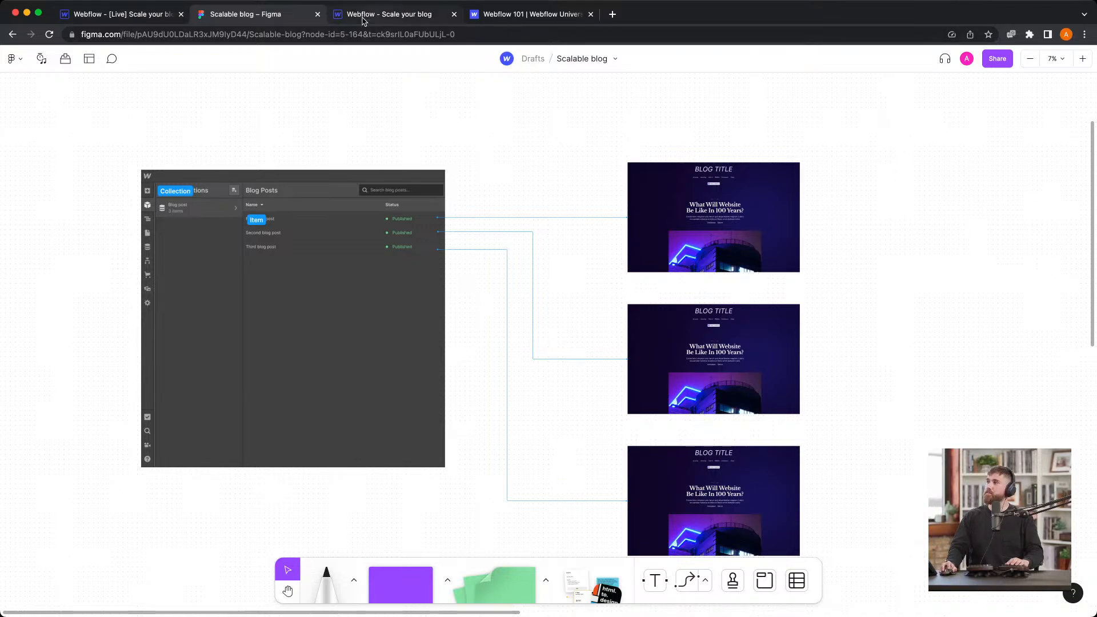
Examine the outlined date, title, summary and category areas of the blog post design on the Figma board
{"action": "left_click", "coordinate": [163, 18]}
{"action": "left_click", "coordinate": [292, 22]}
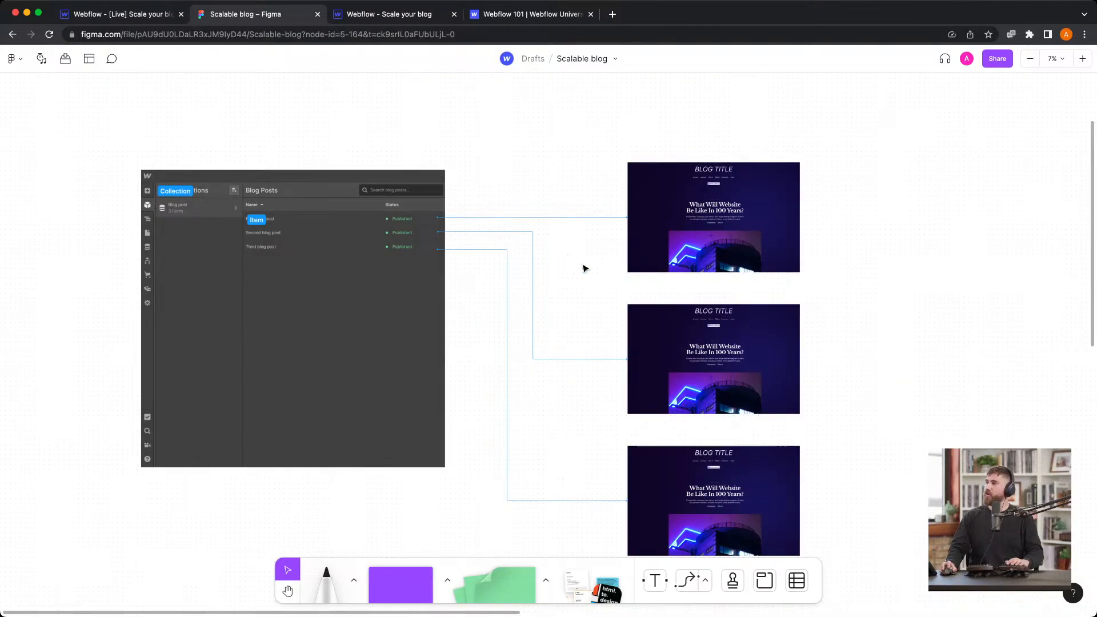
{"action": "key", "text": "space"}
{"action": "left_click_drag", "start_coordinate": [948, 284], "coordinate": [285, 340]}
{"action": "left_click_drag", "start_coordinate": [556, 329], "coordinate": [501, 337]}
{"action": "left_click_drag", "start_coordinate": [814, 297], "coordinate": [407, 338]}
{"action": "left_click_drag", "start_coordinate": [998, 166], "coordinate": [644, 352]}
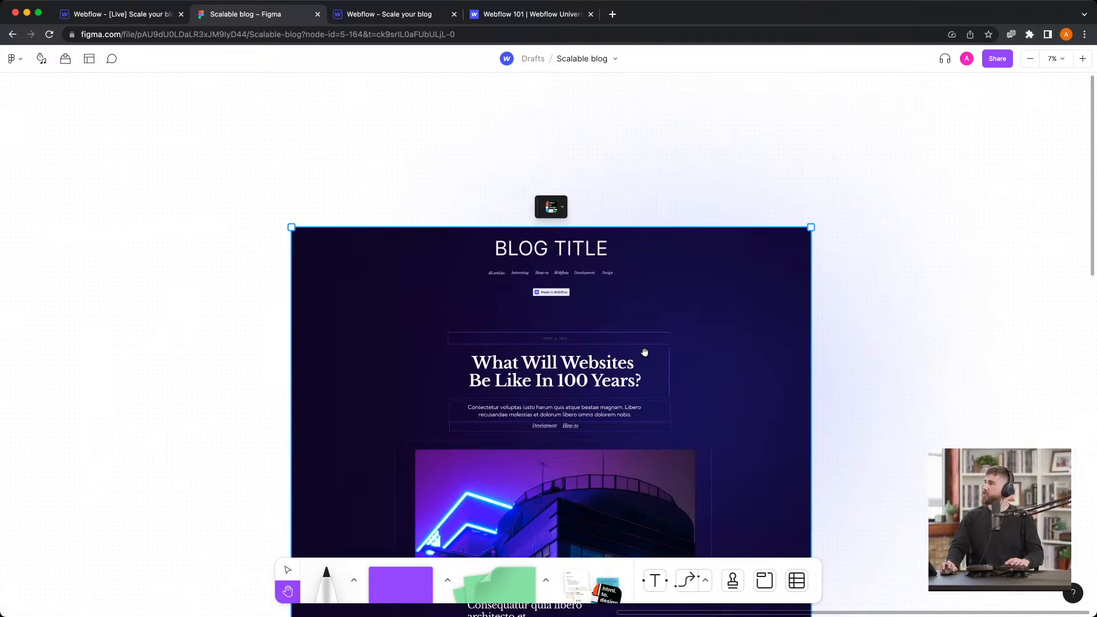
{"action": "scroll", "coordinate": [546, 381], "scroll_direction": "up", "scroll_amount": 1}
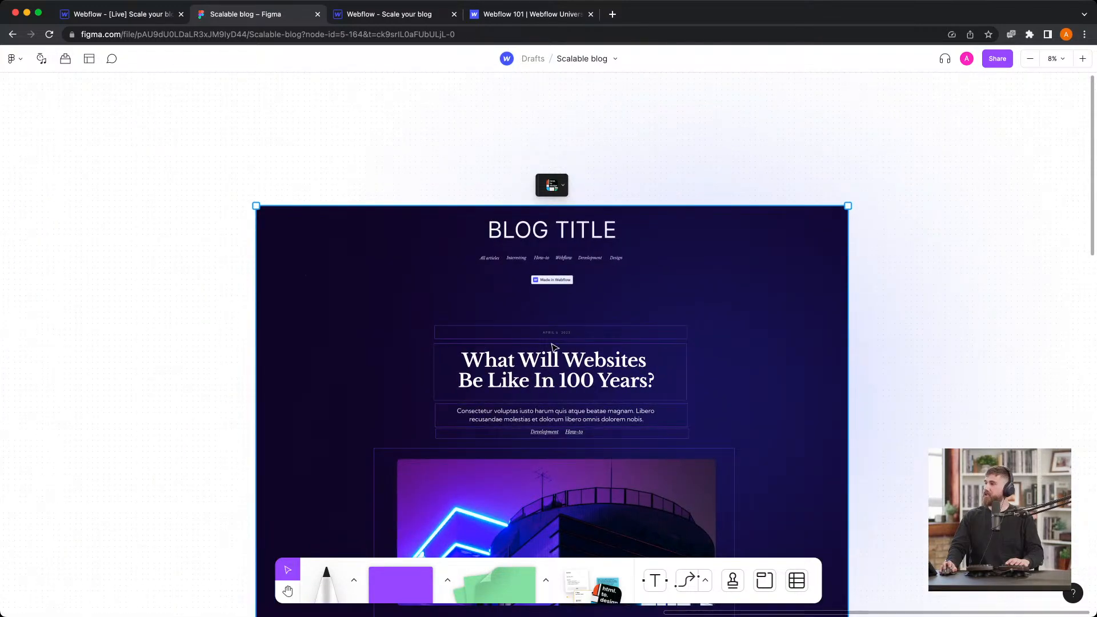
{"action": "scroll", "coordinate": [554, 347], "scroll_direction": "up", "scroll_amount": 2}
{"action": "scroll", "coordinate": [640, 343], "scroll_direction": "up", "scroll_amount": 2}
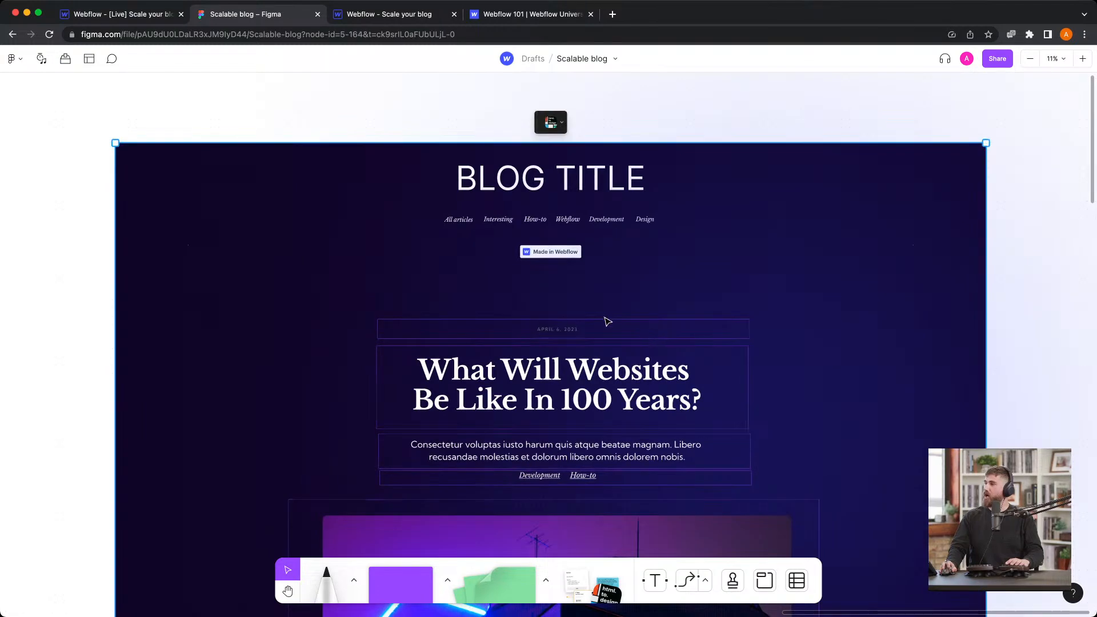
Switch back to Webflow and open the "How to improve Web Design Process" item in the Blog posts collection
{"action": "left_click", "coordinate": [76, 16]}
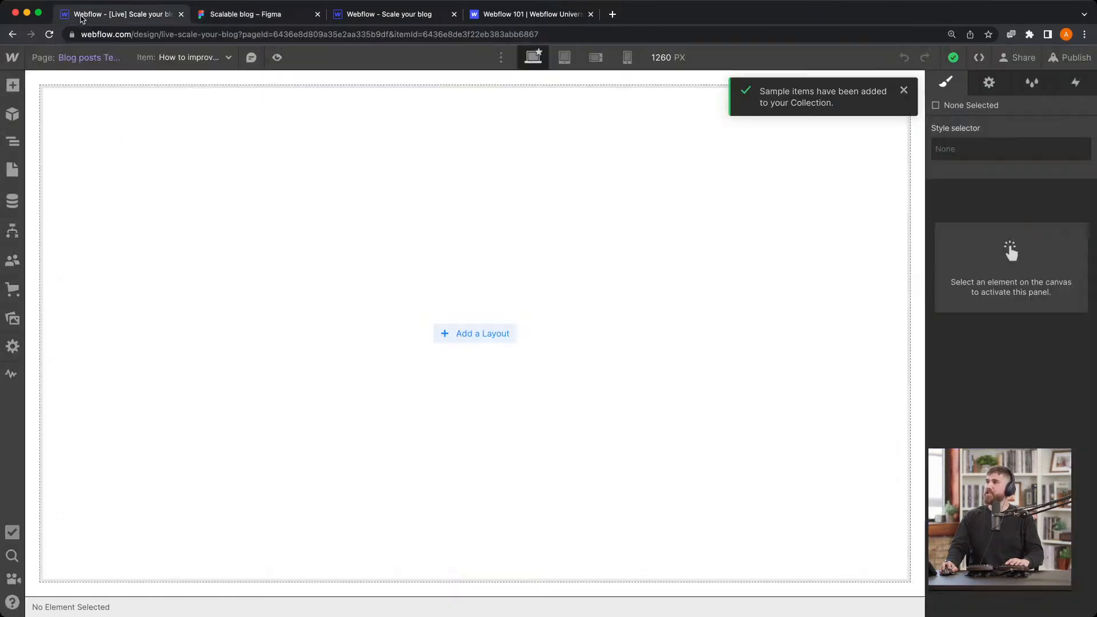
{"action": "left_click", "coordinate": [13, 200]}
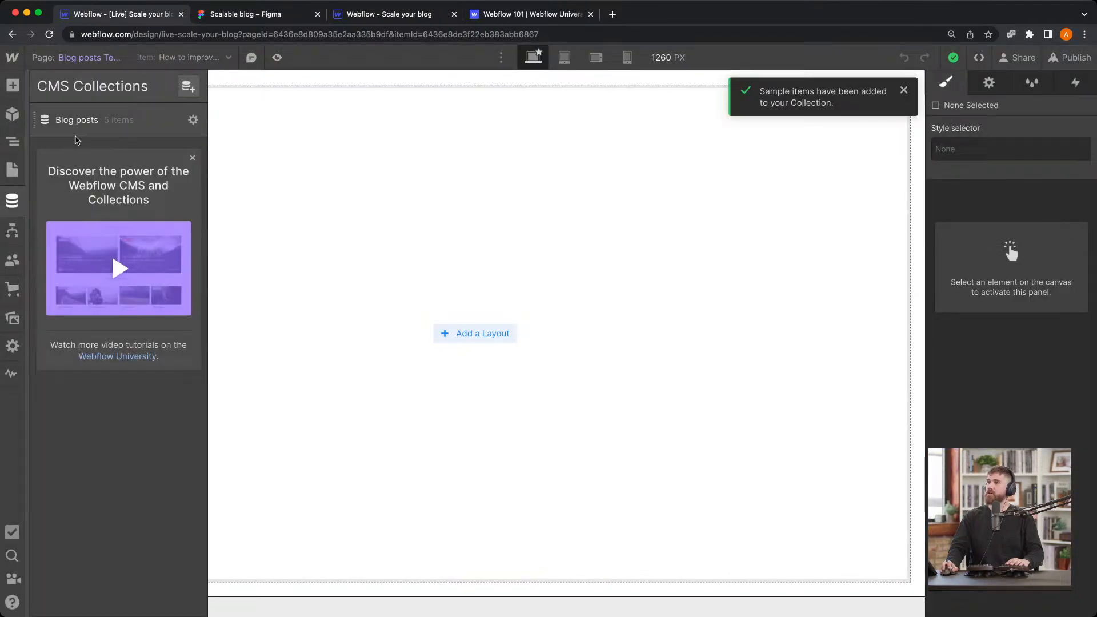
{"action": "left_click", "coordinate": [82, 122]}
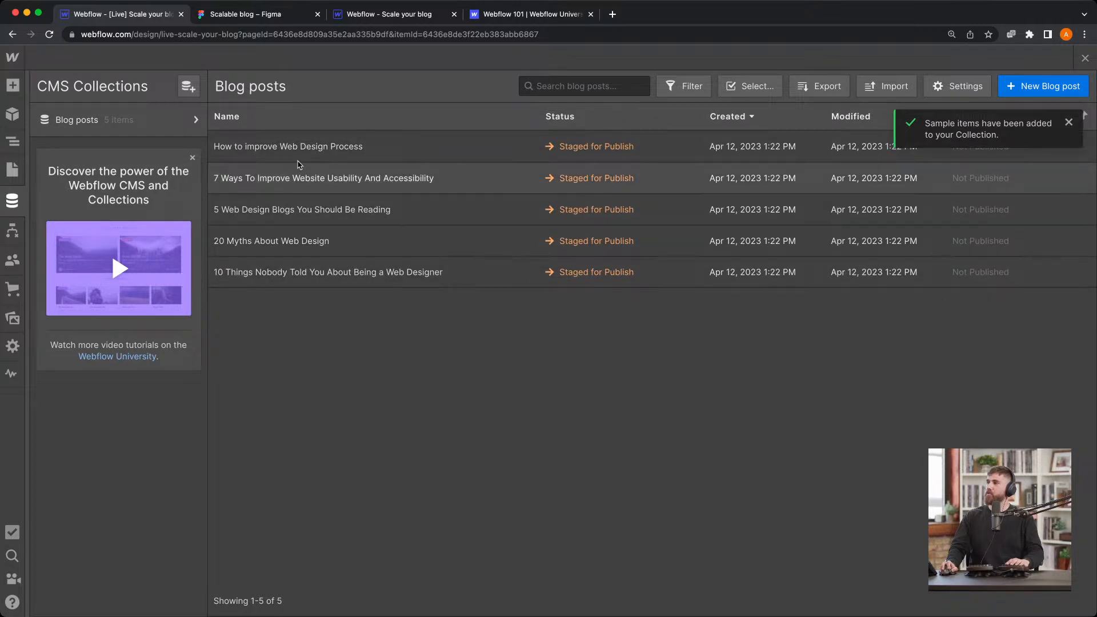
{"action": "left_click", "coordinate": [302, 155]}
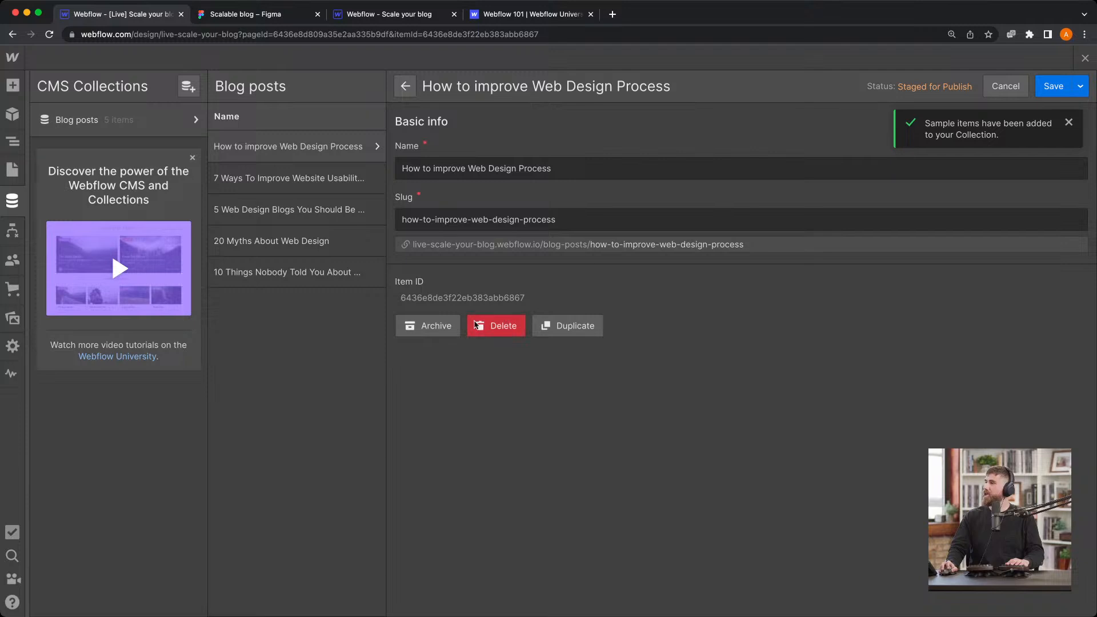
Add a Date/Time custom field labelled "Publish date" to the Blog posts collection and save the collection changes
{"action": "left_click", "coordinate": [193, 120]}
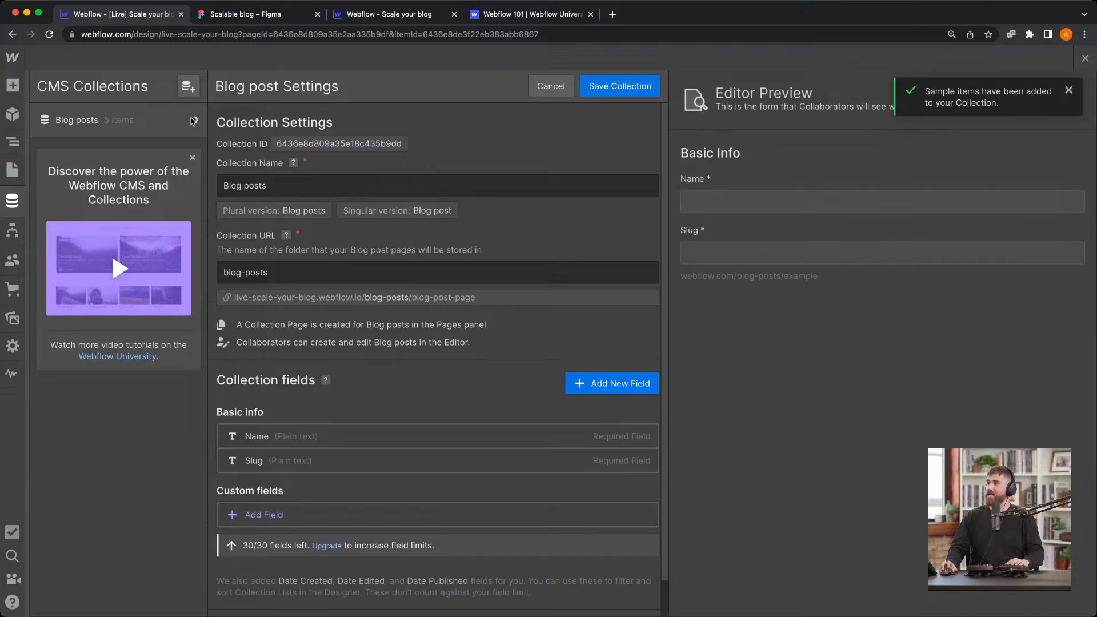
{"action": "scroll", "coordinate": [270, 392], "scroll_direction": "down", "scroll_amount": 1}
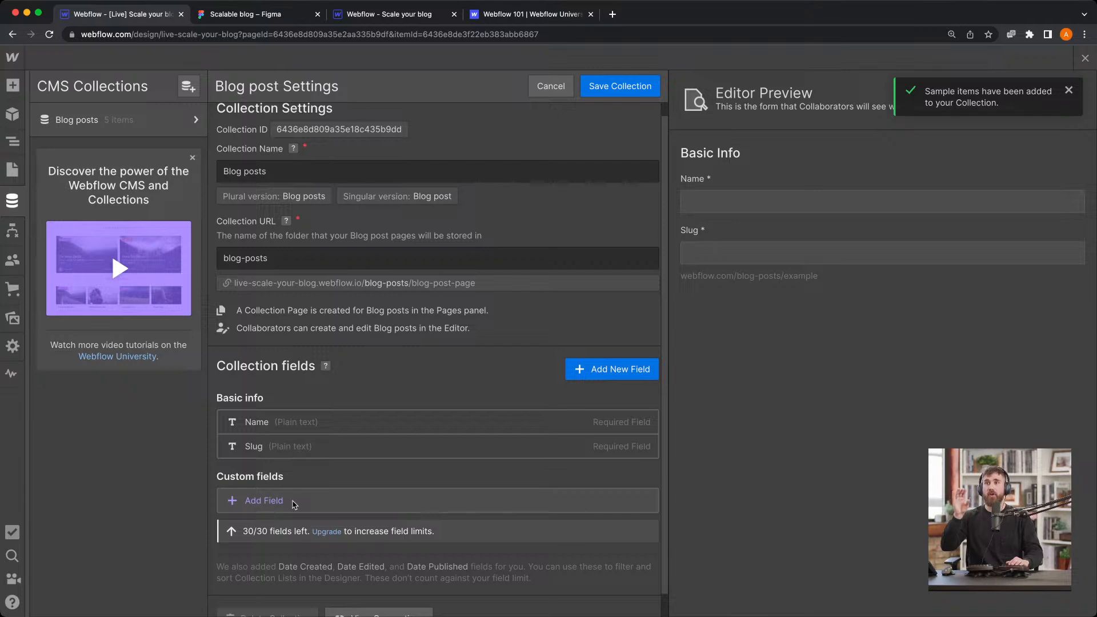
{"action": "left_click", "coordinate": [294, 504]}
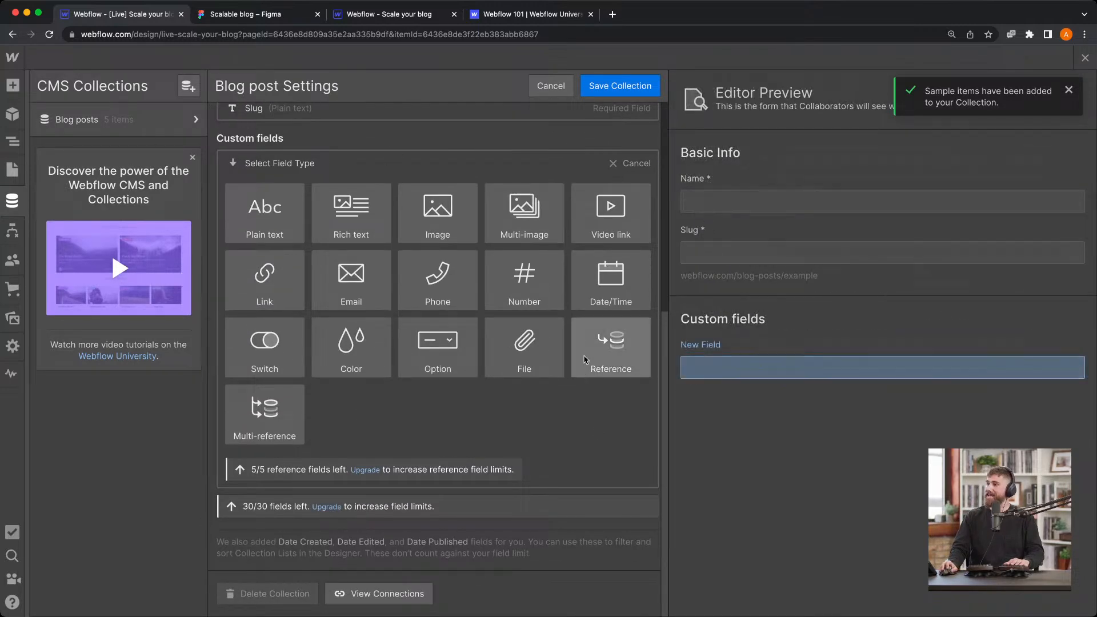
{"action": "left_click", "coordinate": [601, 304]}
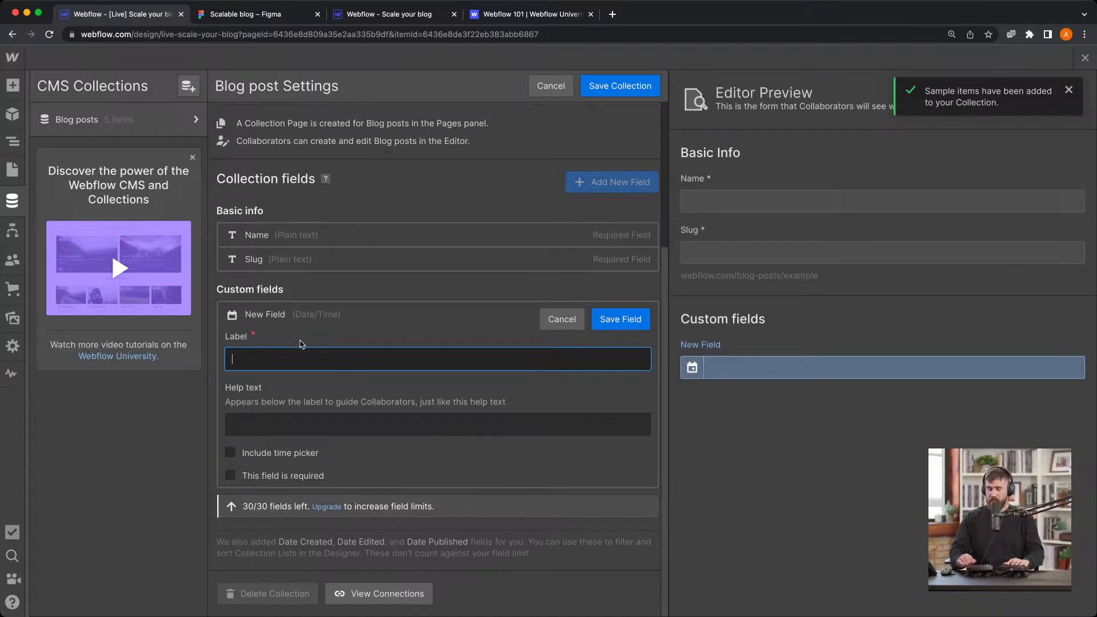
{"action": "type", "text": "Publish date"}
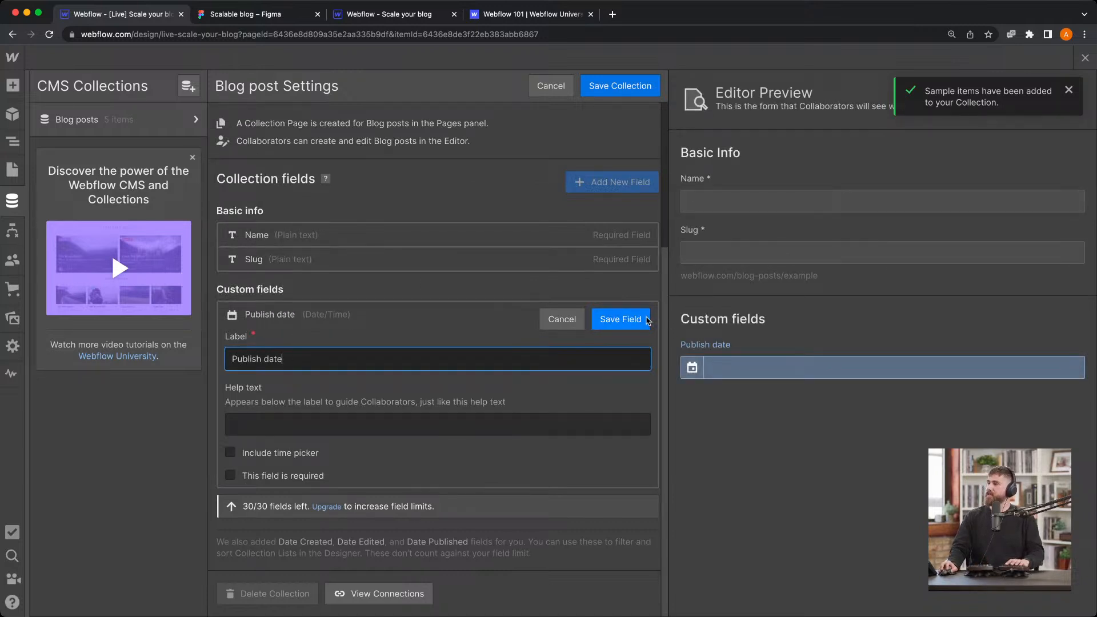
{"action": "left_click", "coordinate": [623, 319]}
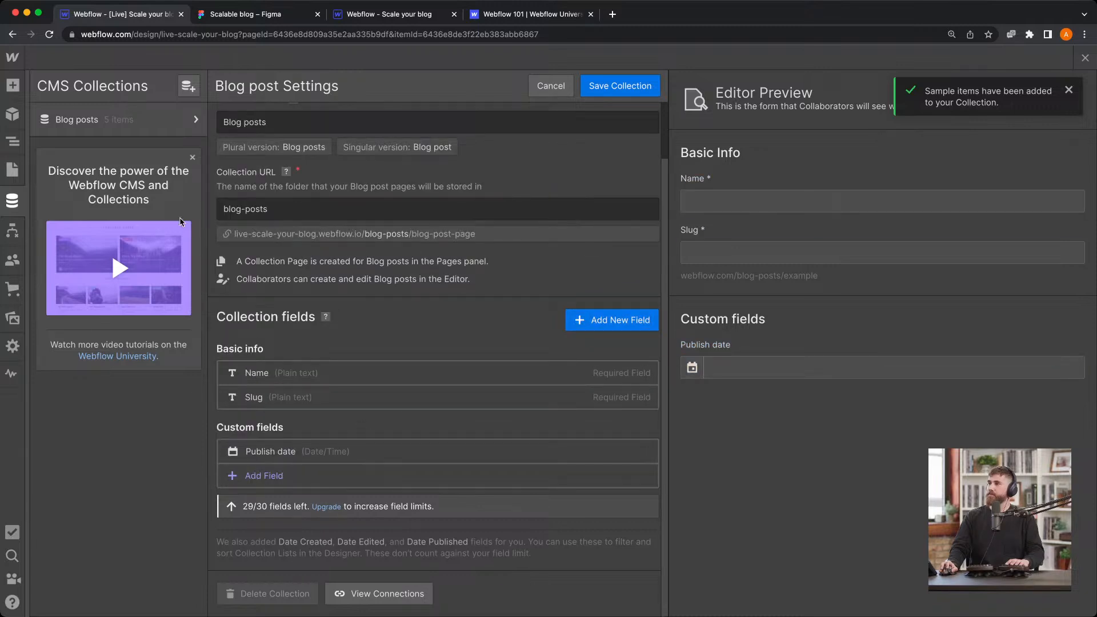
{"action": "left_click", "coordinate": [157, 119]}
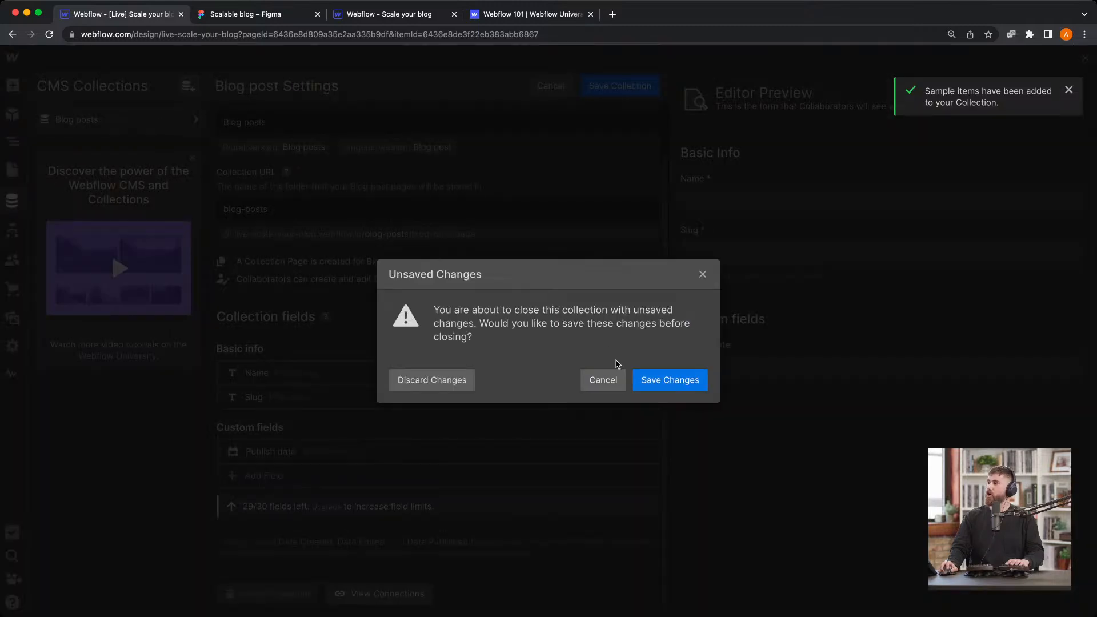
{"action": "left_click", "coordinate": [643, 379]}
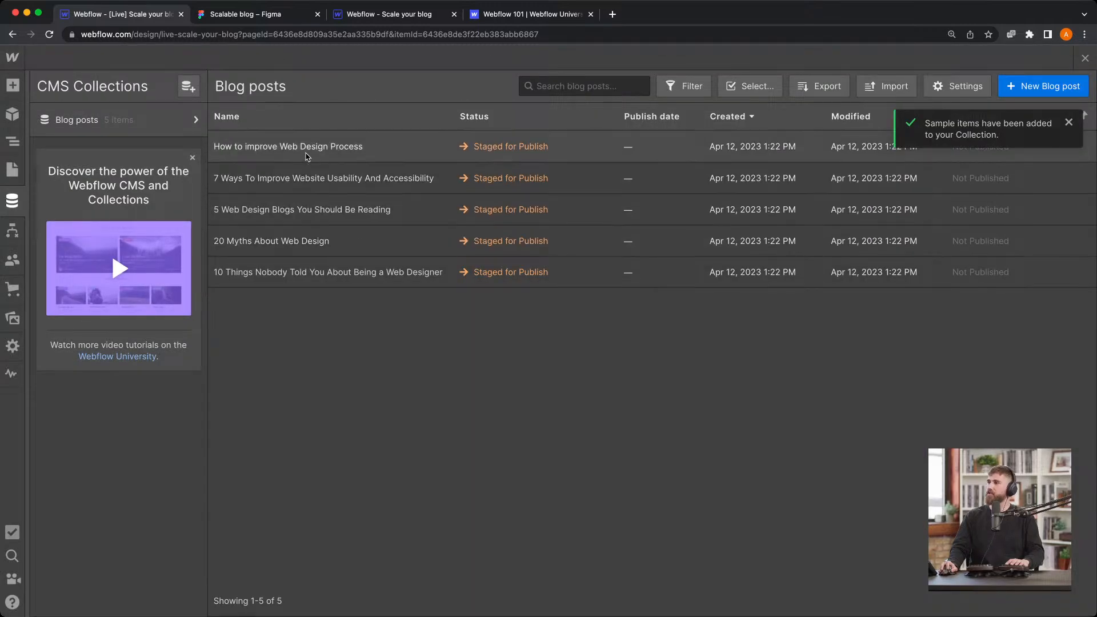
Set the Publish date of the "How to improve Web Design Process" item to 04/11/2023 and save the item
{"action": "left_click", "coordinate": [307, 156]}
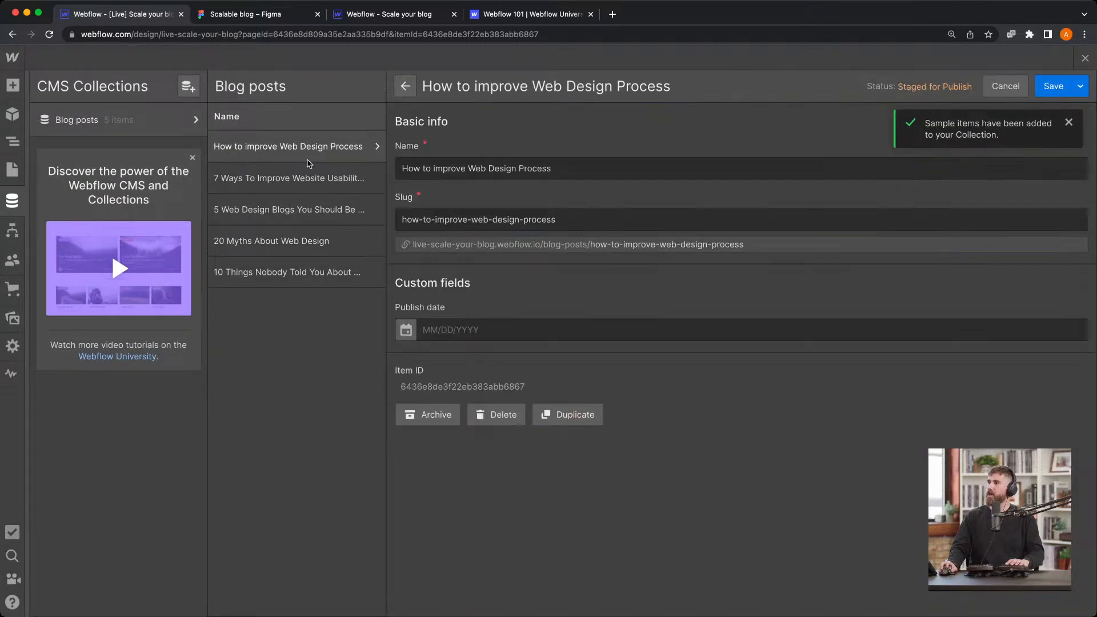
{"action": "left_click", "coordinate": [406, 330]}
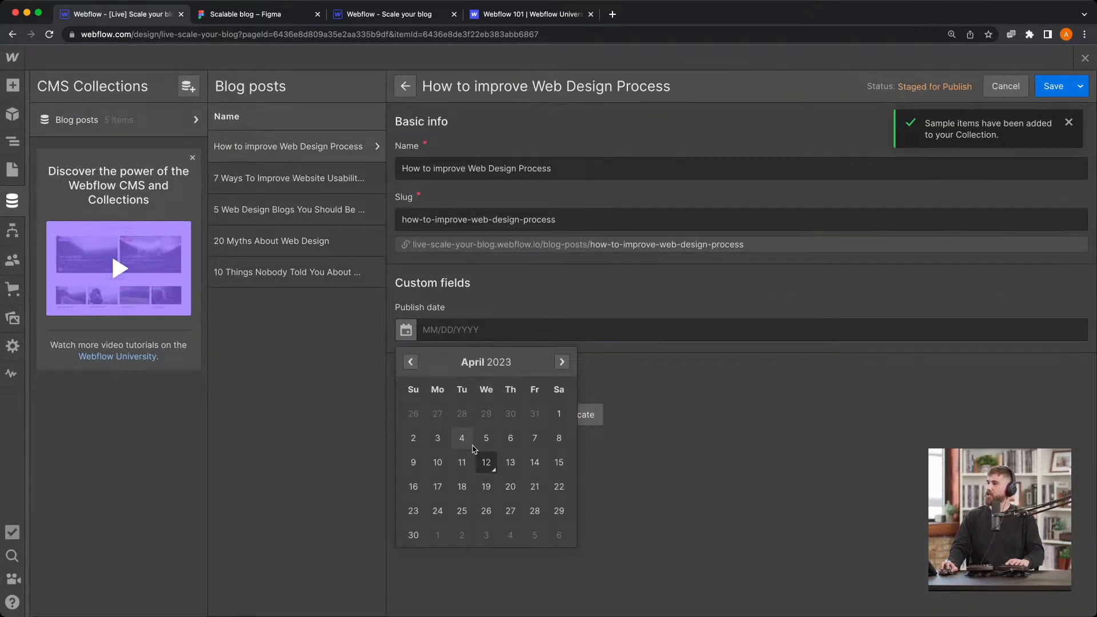
{"action": "left_click", "coordinate": [462, 464]}
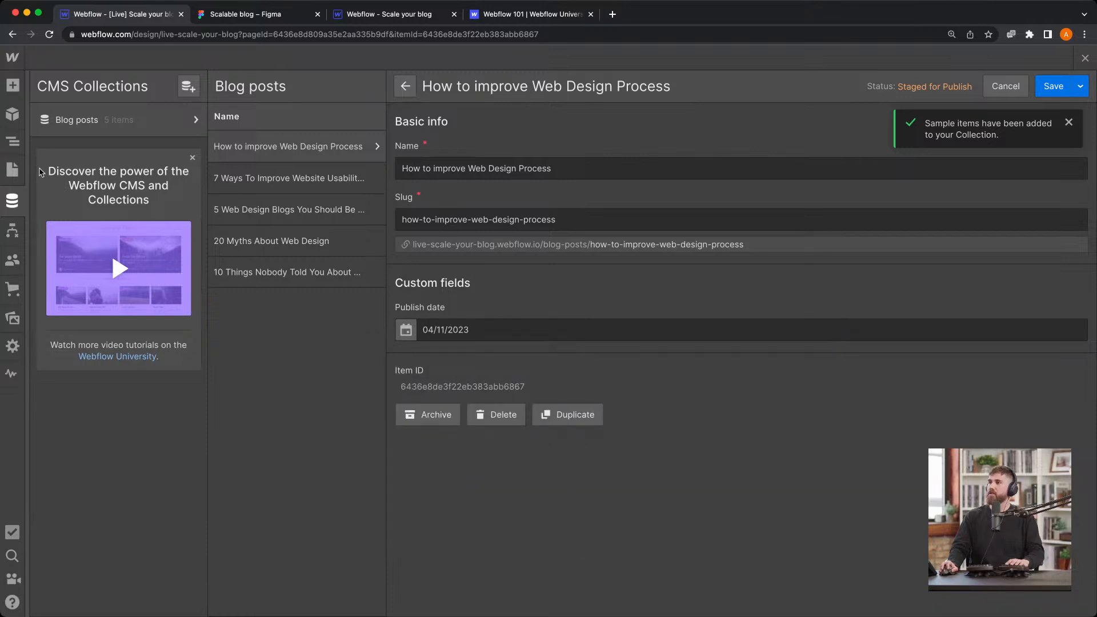
{"action": "left_click", "coordinate": [12, 170]}
{"action": "left_click", "coordinate": [703, 377]}
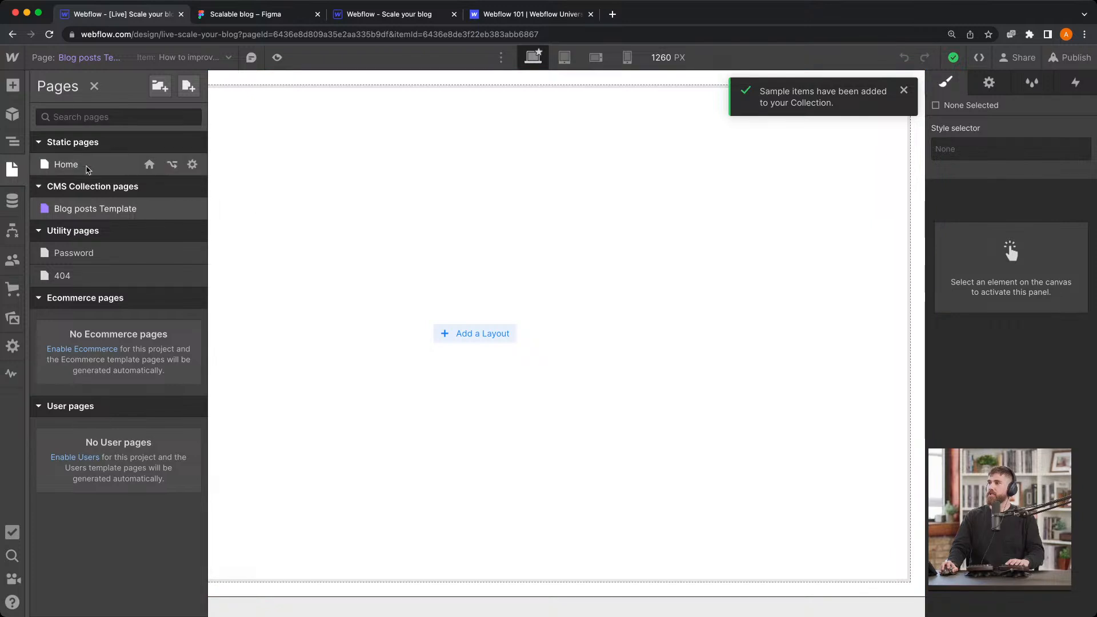
Add a Text Block to the Blog posts Template page and close its inner text settings
{"action": "left_click", "coordinate": [13, 85]}
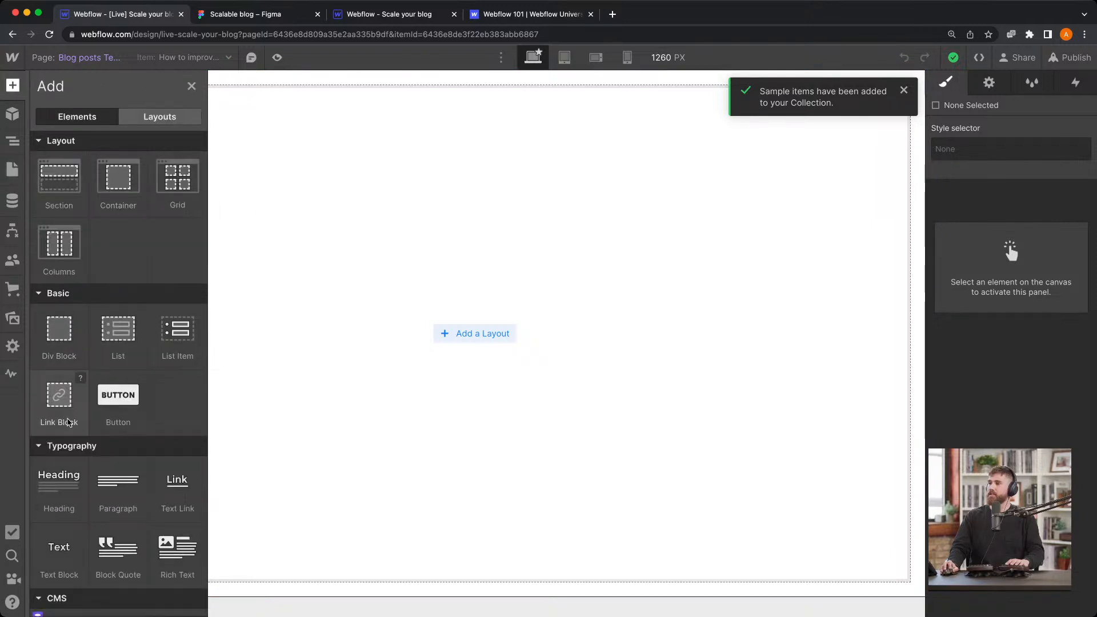
{"action": "scroll", "coordinate": [68, 365], "scroll_direction": "down", "scroll_amount": 6}
{"action": "scroll", "coordinate": [72, 350], "scroll_direction": "up", "scroll_amount": 2}
{"action": "left_click_drag", "start_coordinate": [59, 245], "coordinate": [44, 149]}
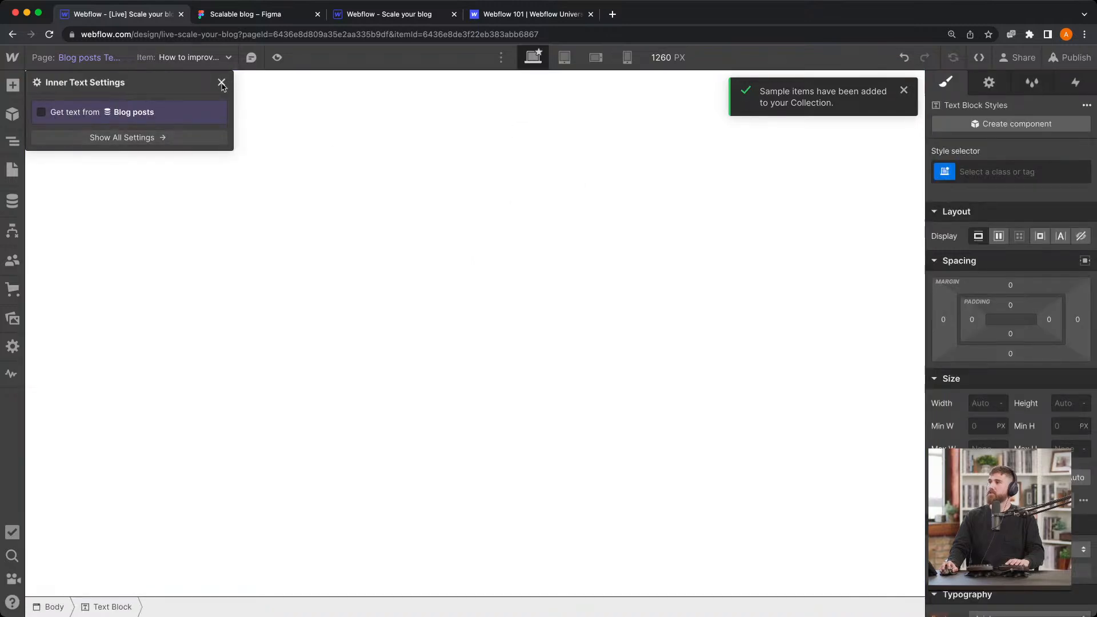
{"action": "left_click", "coordinate": [222, 83]}
Add a Section and a Container to the body of the Blog posts Template page
{"action": "left_click", "coordinate": [12, 141]}
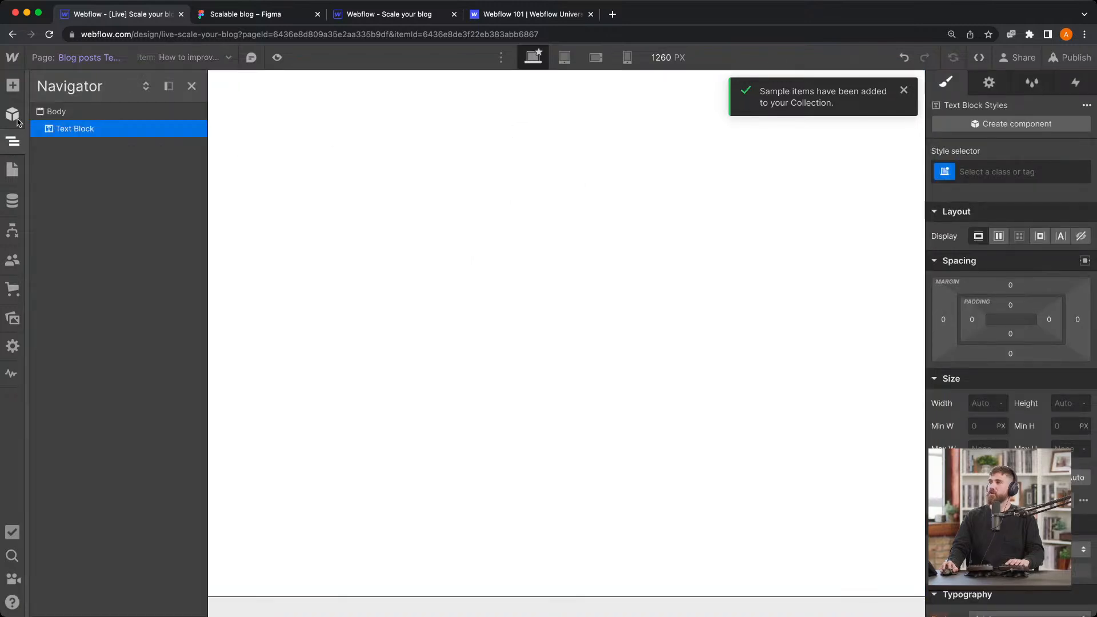
{"action": "left_click", "coordinate": [13, 85]}
{"action": "left_click_drag", "start_coordinate": [59, 177], "coordinate": [42, 88]}
{"action": "left_click", "coordinate": [14, 85]}
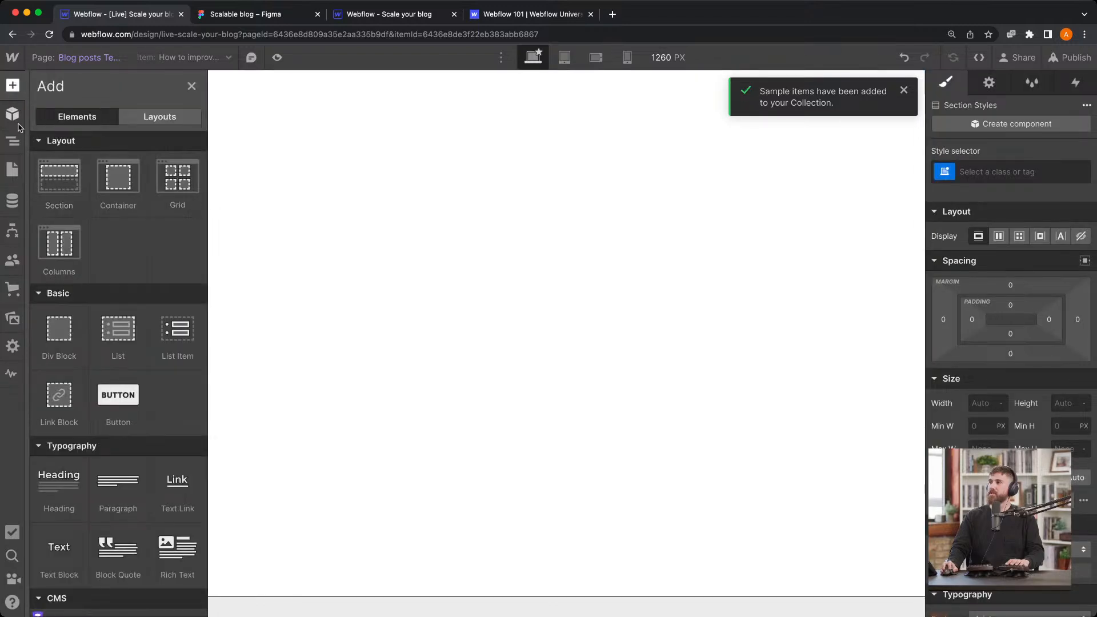
{"action": "left_click_drag", "start_coordinate": [118, 177], "coordinate": [53, 129]}
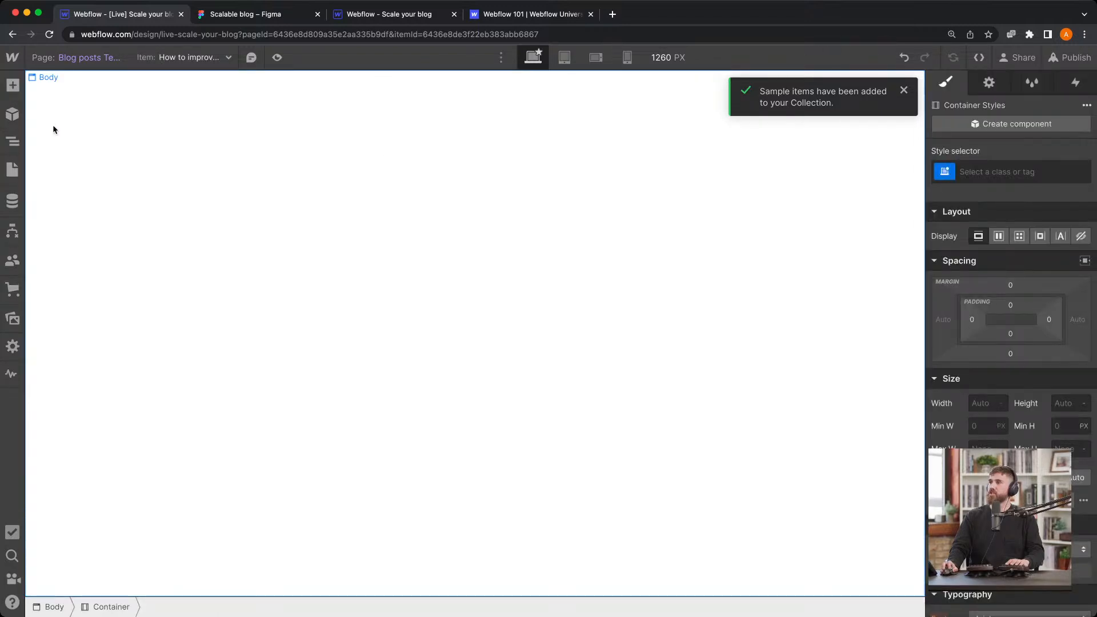
Reload the Designer and nest the Container inside the Section and the Text Block inside the Container
{"action": "key", "text": "z"}
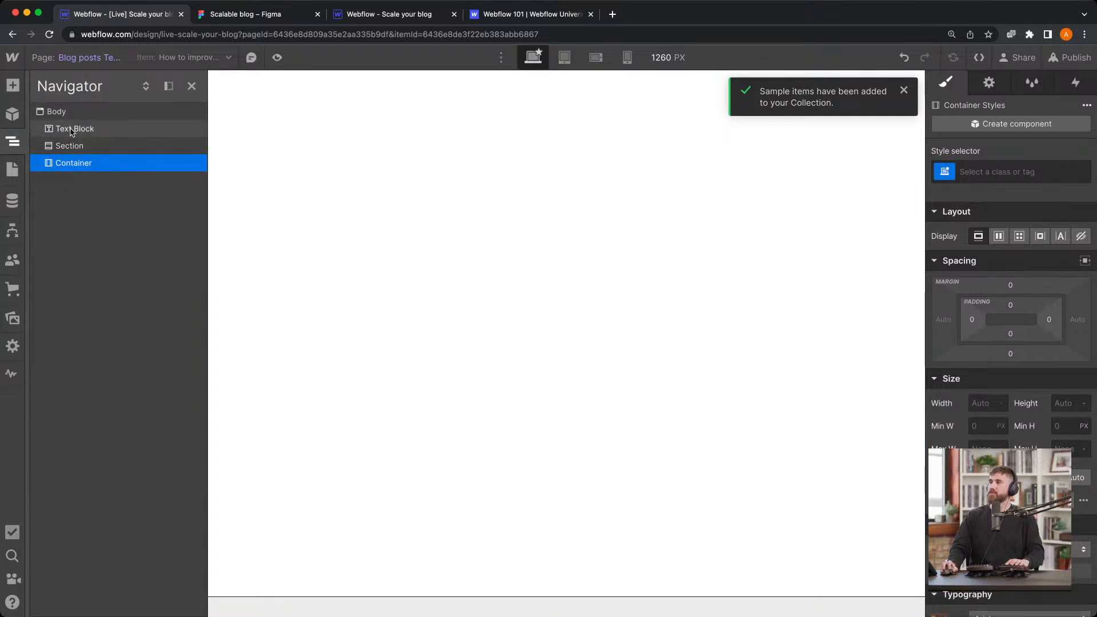
{"action": "left_click", "coordinate": [70, 146]}
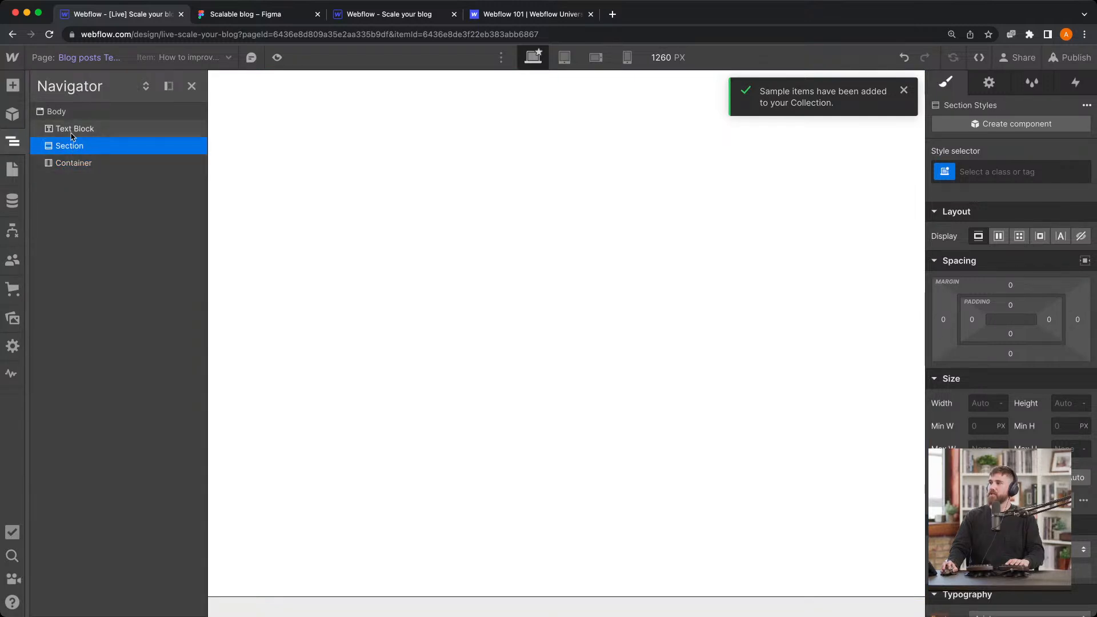
{"action": "left_click", "coordinate": [62, 131]}
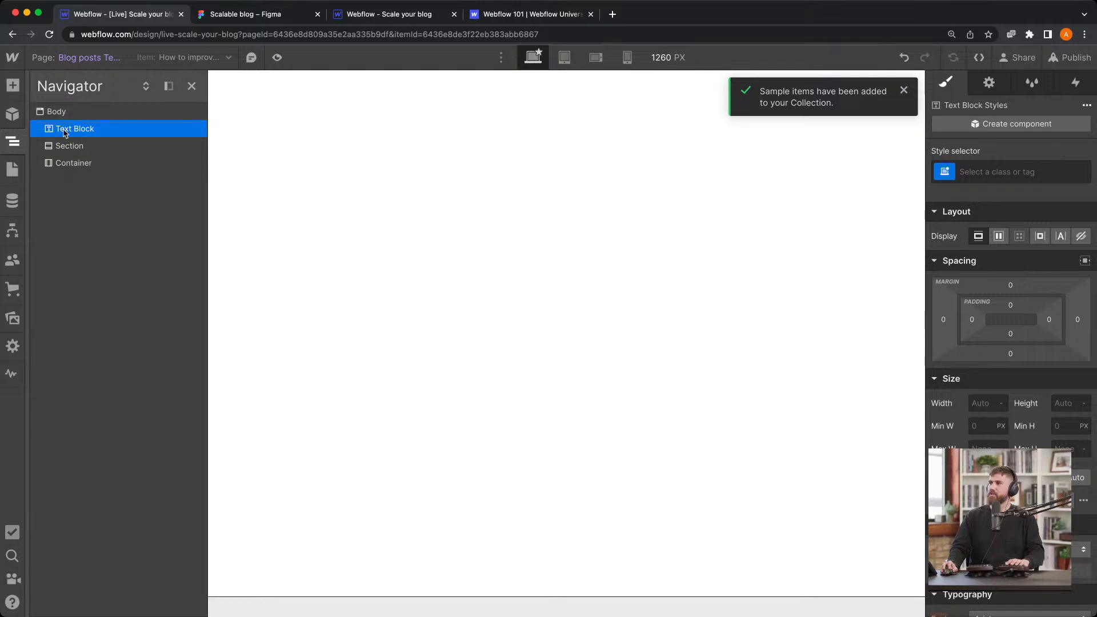
{"action": "left_click", "coordinate": [83, 164]}
{"action": "key", "text": "super+r"}
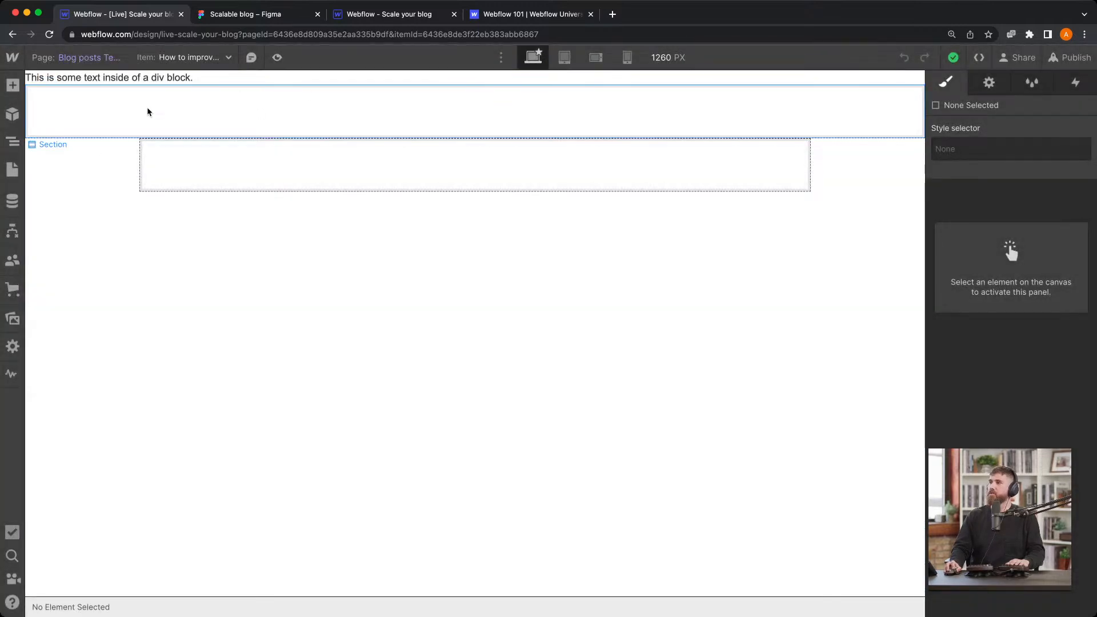
{"action": "left_click", "coordinate": [160, 138]}
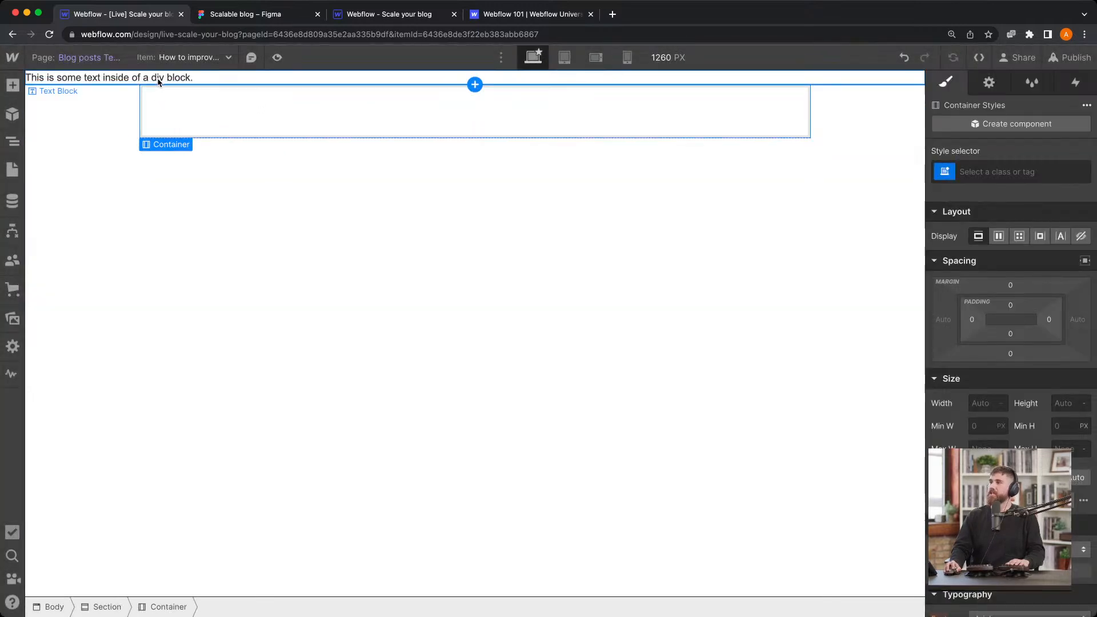
{"action": "left_click_drag", "start_coordinate": [159, 77], "coordinate": [200, 122]}
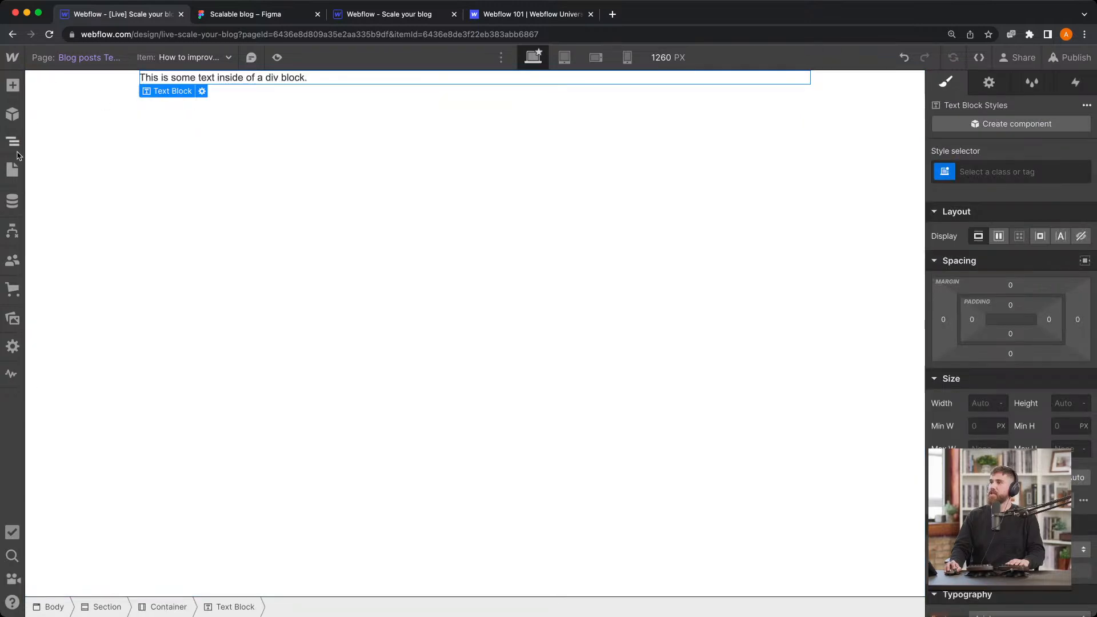
Add a top margin to the Section so the text block sits lower on the page
{"action": "left_click", "coordinate": [13, 144]}
{"action": "left_click", "coordinate": [86, 129]}
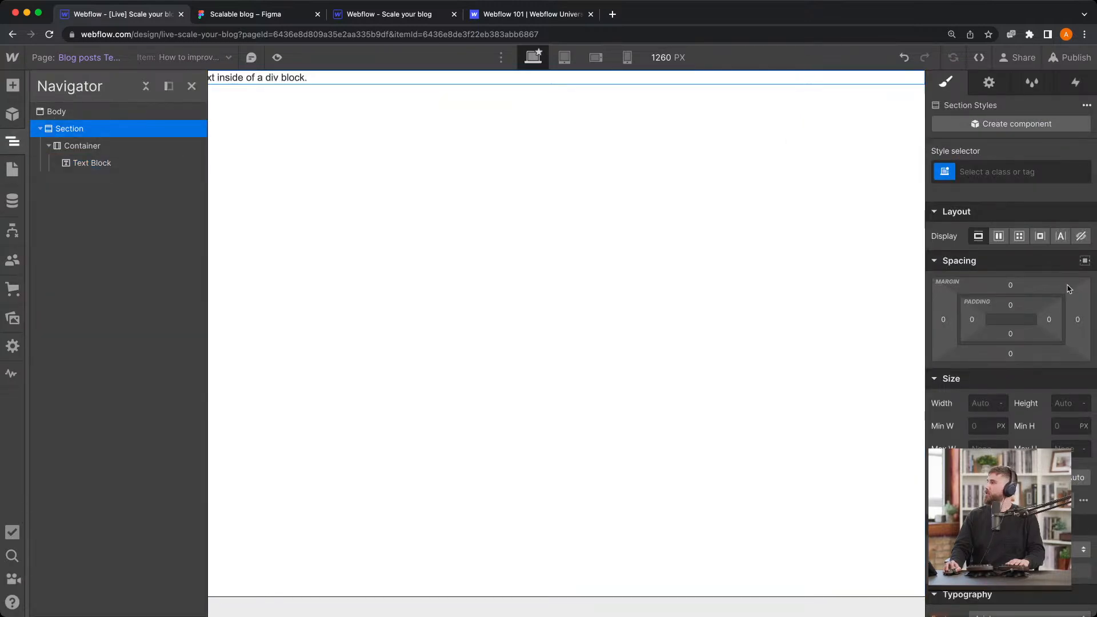
{"action": "left_click_drag", "start_coordinate": [1023, 288], "coordinate": [1022, 212]}
{"action": "left_click", "coordinate": [532, 233]}
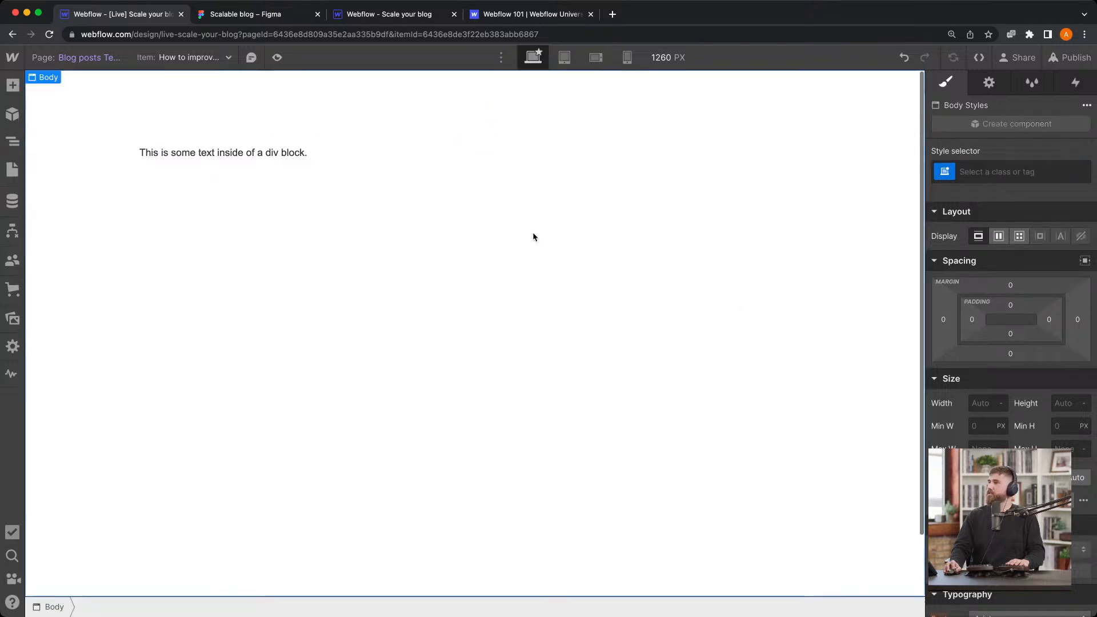
Bind the Text Block's content to the Publish date field of the Blog posts collection
{"action": "left_click", "coordinate": [230, 149]}
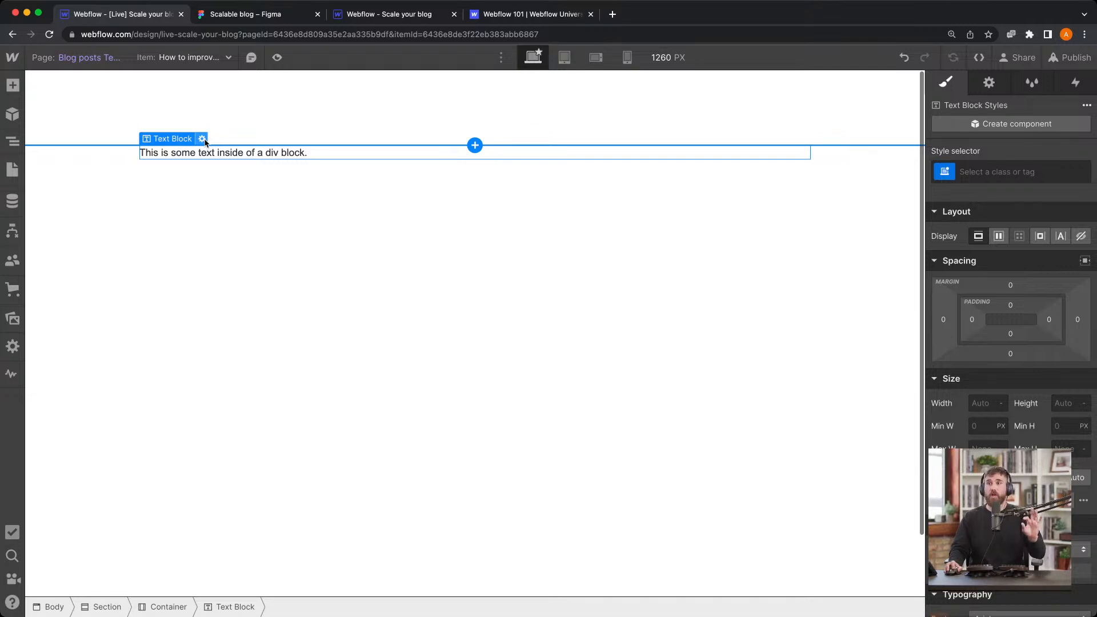
{"action": "left_click", "coordinate": [203, 139]}
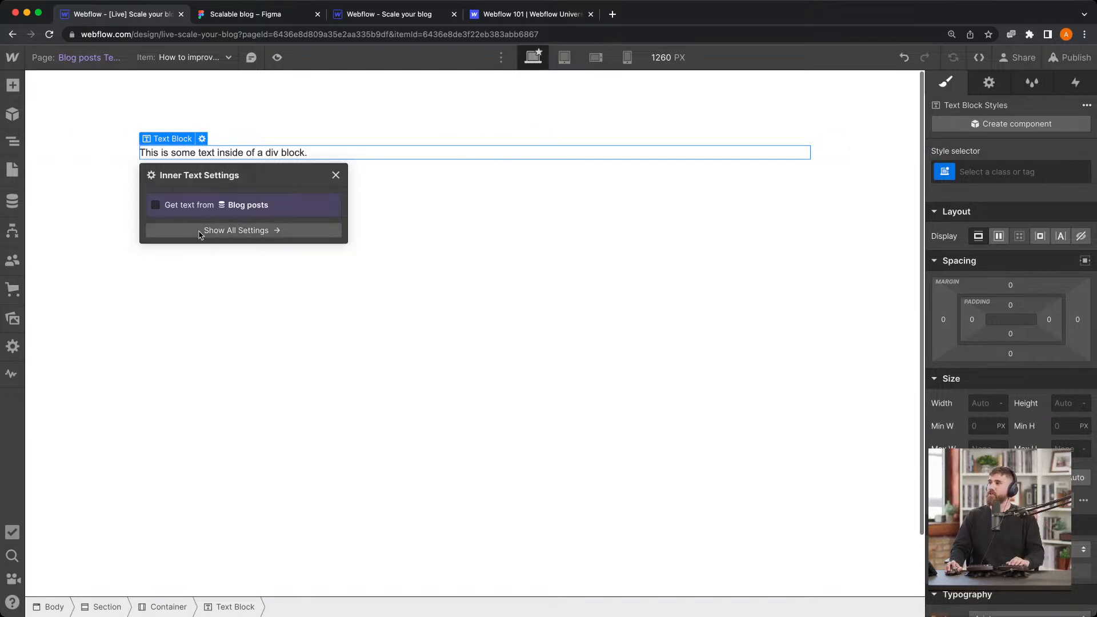
{"action": "left_click", "coordinate": [184, 206]}
{"action": "left_click", "coordinate": [253, 223]}
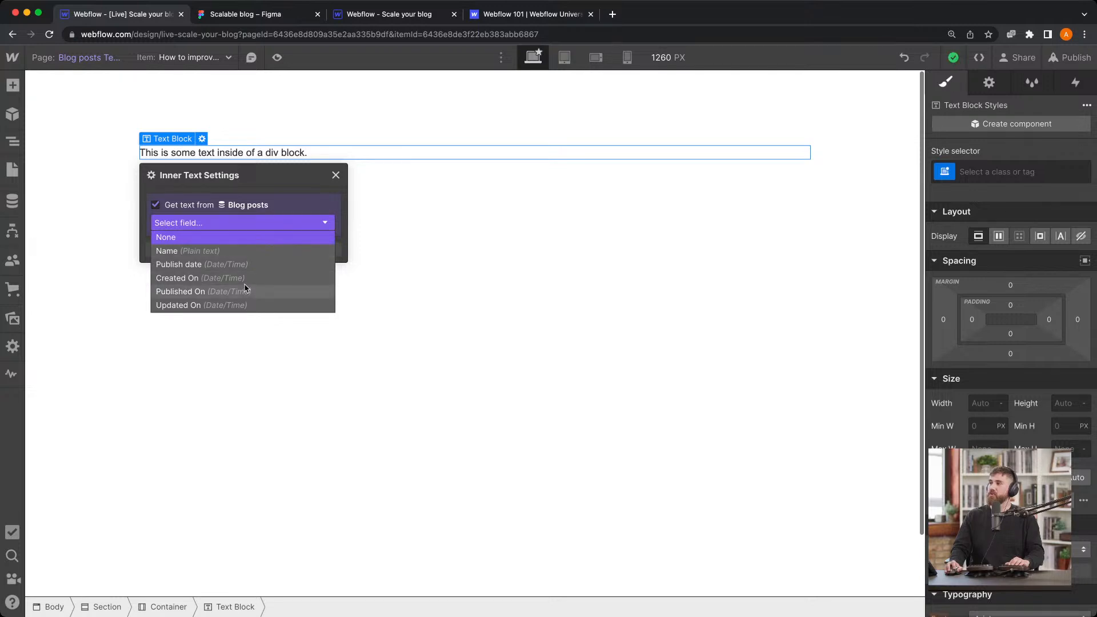
{"action": "left_click", "coordinate": [244, 264]}
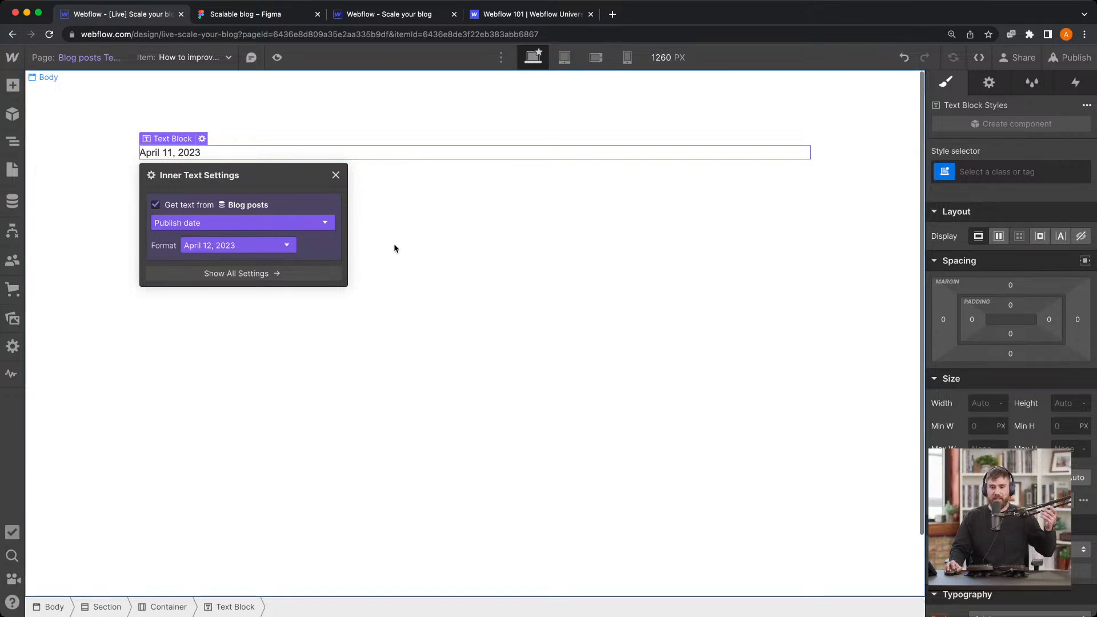
{"action": "left_click", "coordinate": [433, 220]}
Preview the template with the "20 Myths About Web Design" item and return to "How to improve Web Design Process"
{"action": "left_click", "coordinate": [202, 152]}
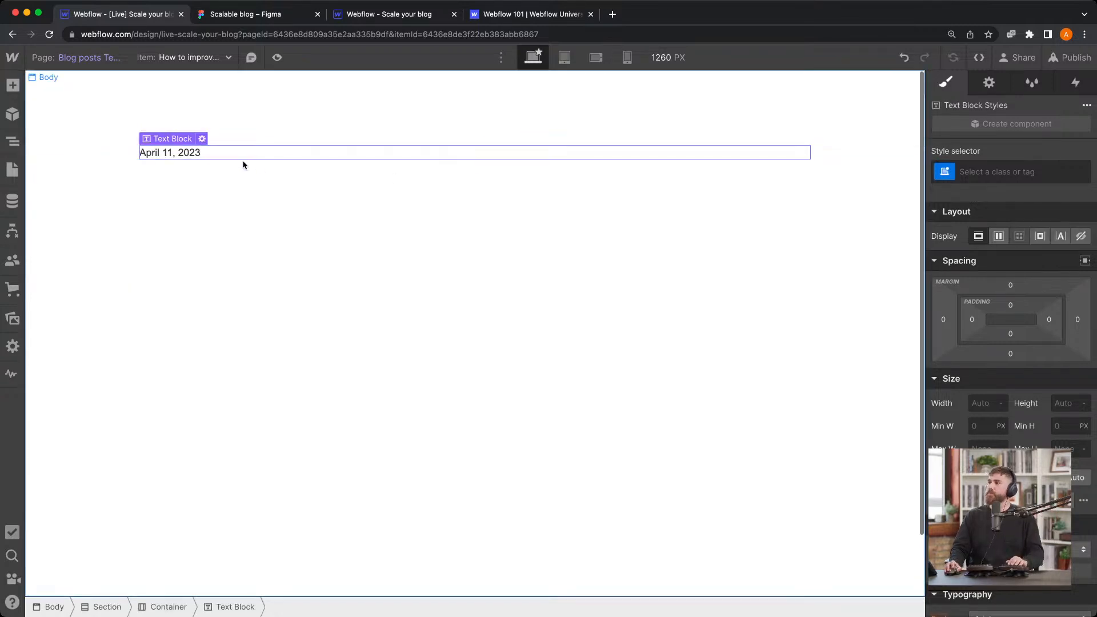
{"action": "left_click", "coordinate": [190, 59]}
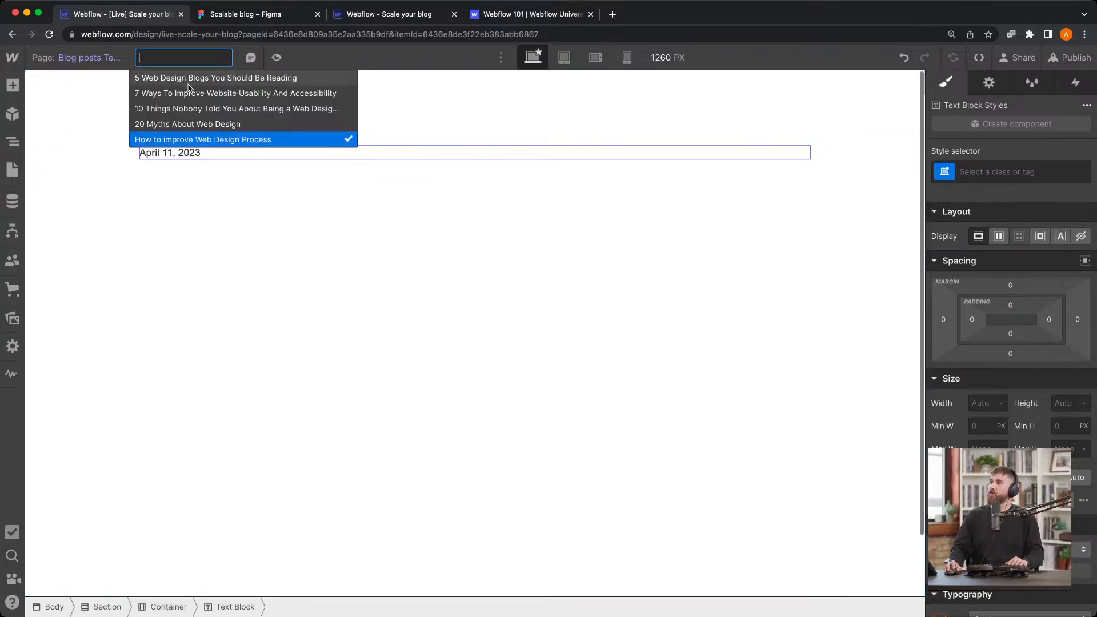
{"action": "left_click", "coordinate": [189, 124]}
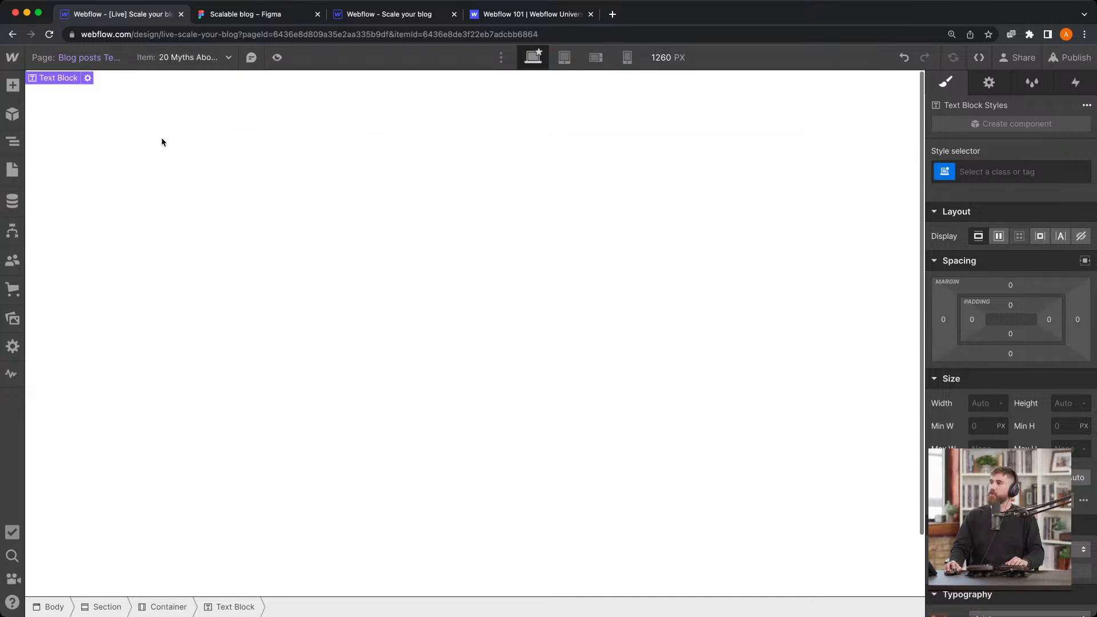
{"action": "left_click", "coordinate": [193, 59]}
{"action": "left_click", "coordinate": [199, 141]}
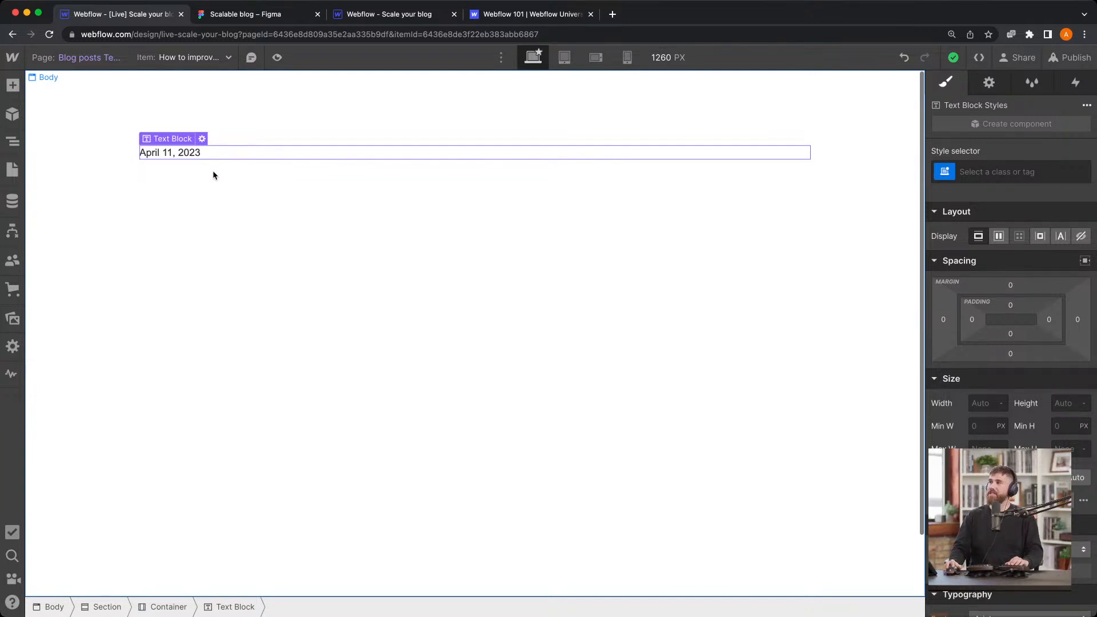
Check the Figma design, add an H1 Heading below the publish date in Webflow and bind its text to the Blog posts Name field
{"action": "left_click", "coordinate": [240, 16]}
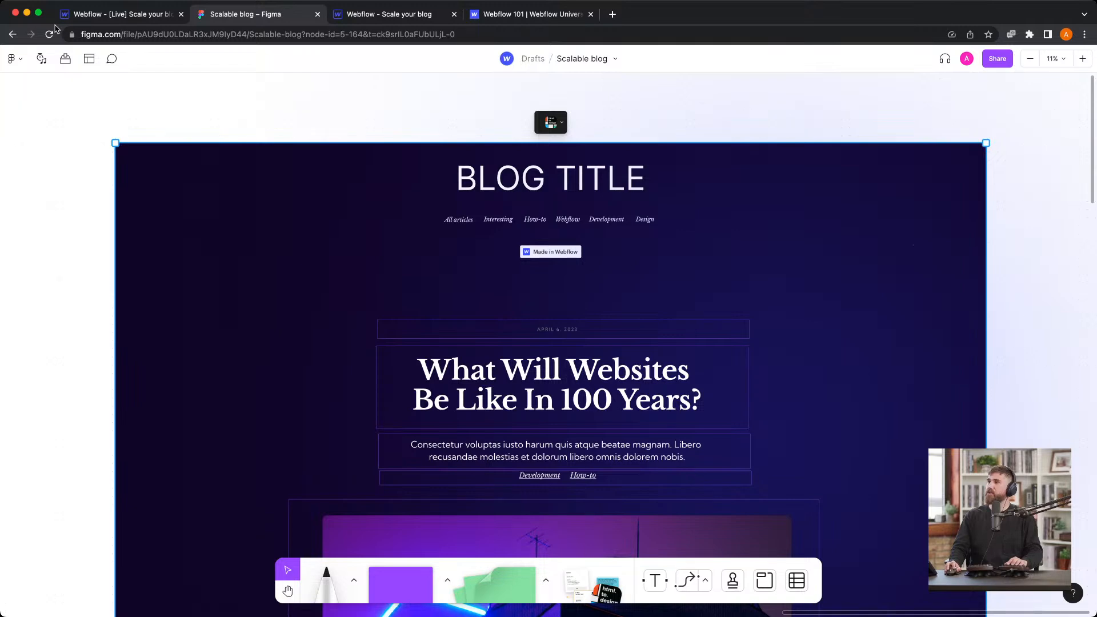
{"action": "left_click", "coordinate": [86, 14]}
{"action": "left_click", "coordinate": [12, 84]}
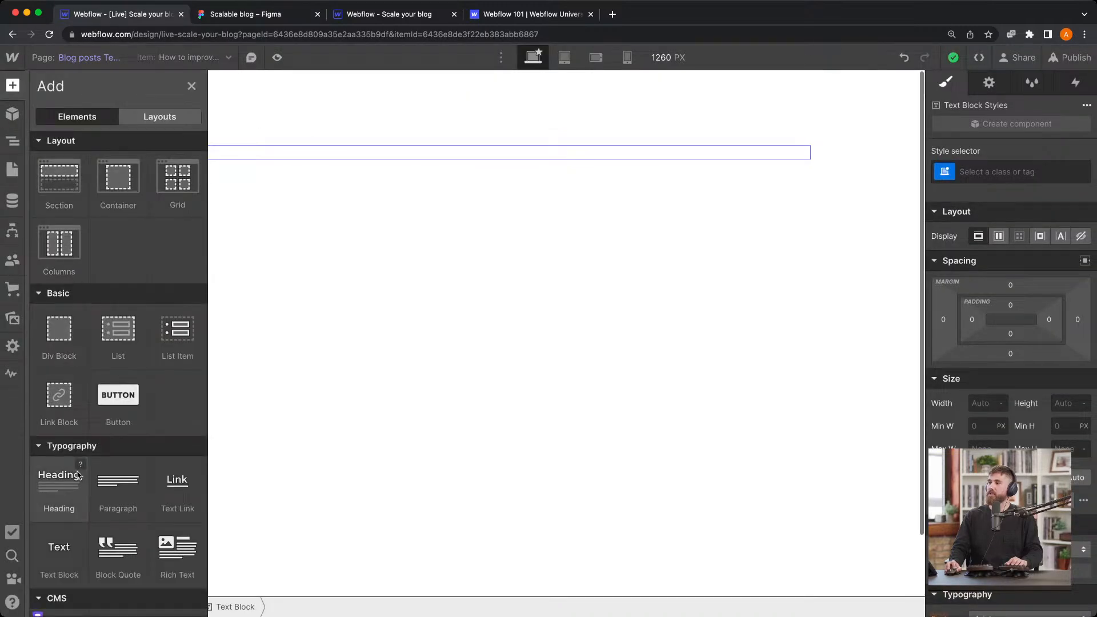
{"action": "scroll", "coordinate": [78, 474], "scroll_direction": "down", "scroll_amount": 1}
{"action": "left_click_drag", "start_coordinate": [76, 471], "coordinate": [503, 156]}
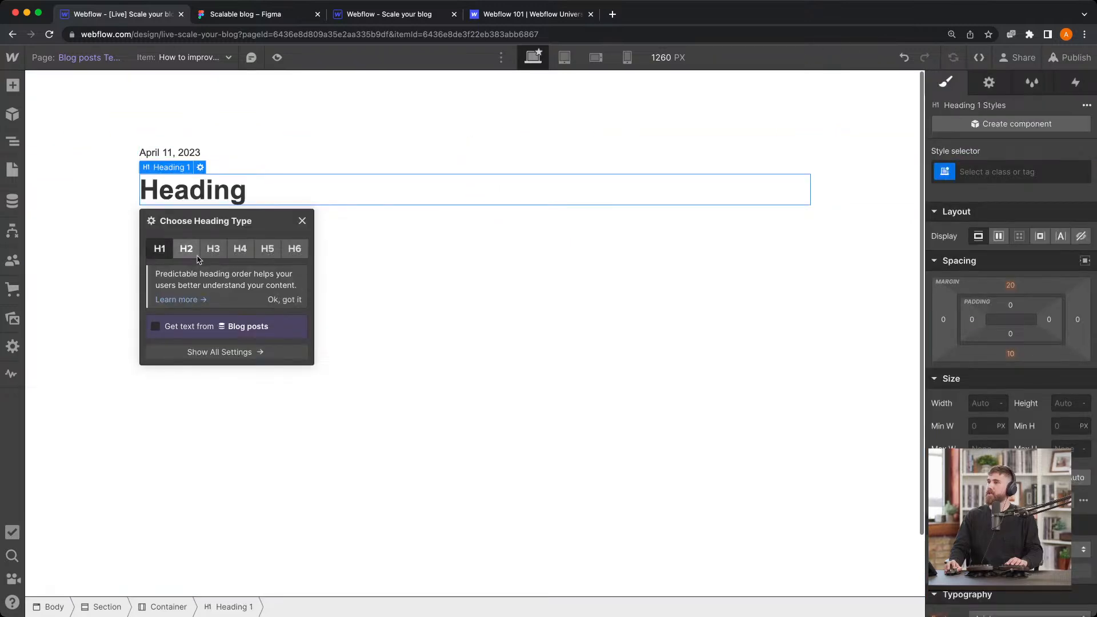
{"action": "left_click", "coordinate": [156, 327]}
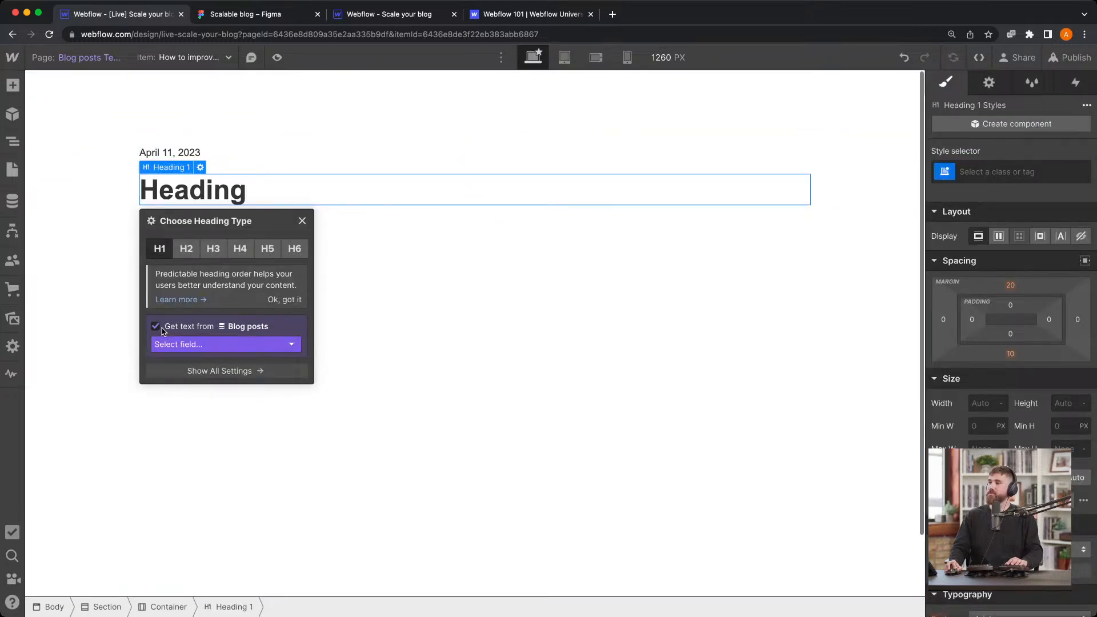
{"action": "left_click", "coordinate": [189, 345]}
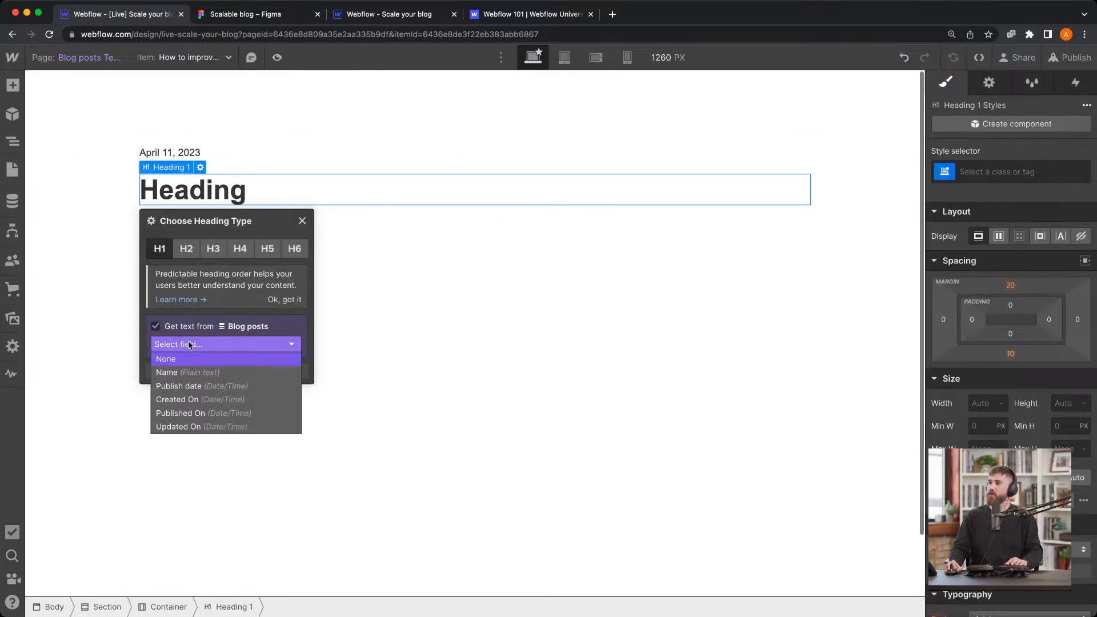
{"action": "left_click", "coordinate": [210, 377]}
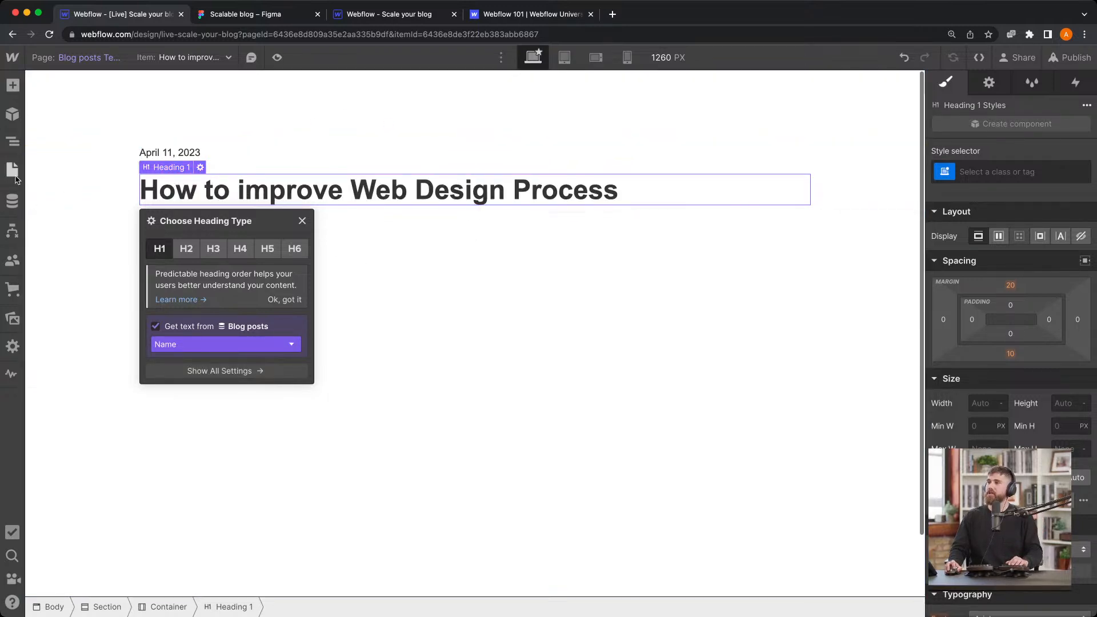
Review the fields of the "How to improve Web Design Process" item in the Blog posts collection and return to the template's heading
{"action": "left_click", "coordinate": [70, 232]}
{"action": "left_click", "coordinate": [12, 200]}
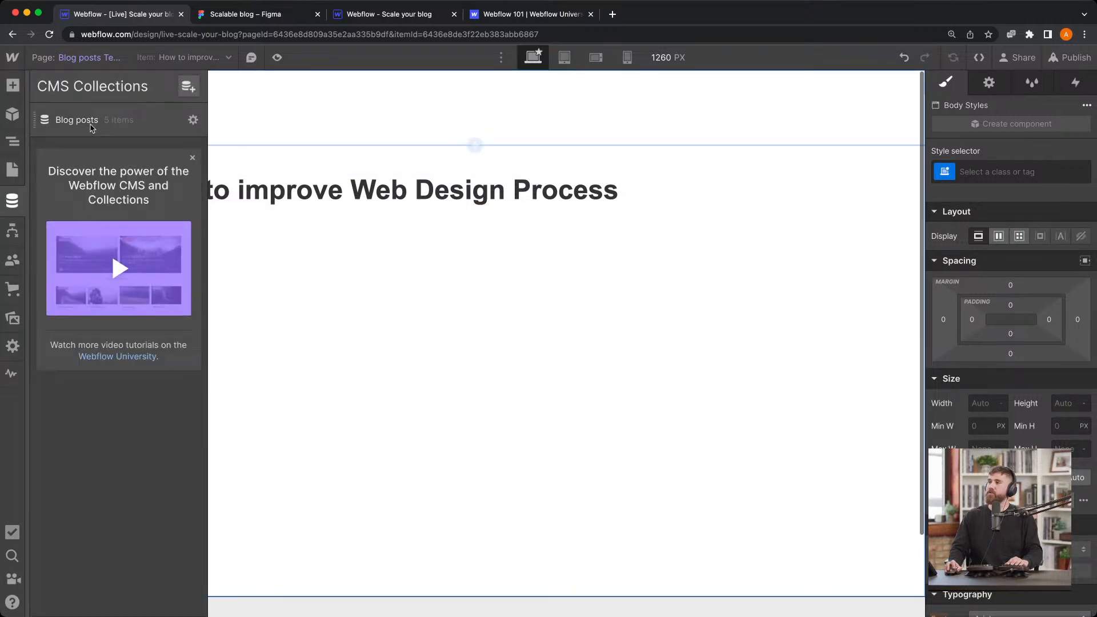
{"action": "left_click", "coordinate": [98, 122]}
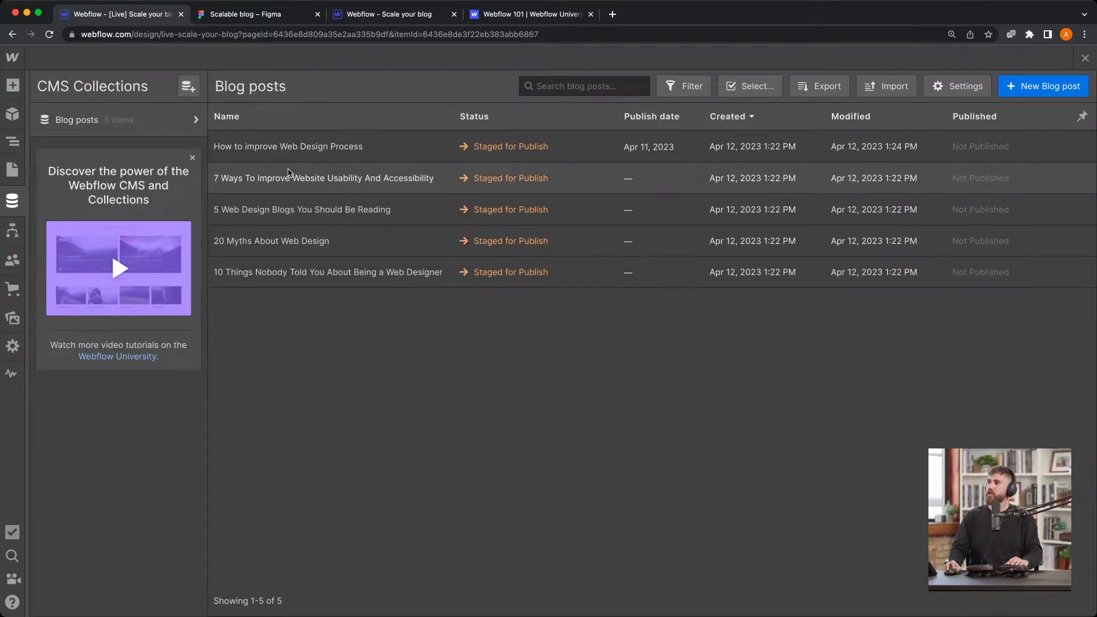
{"action": "left_click", "coordinate": [297, 148]}
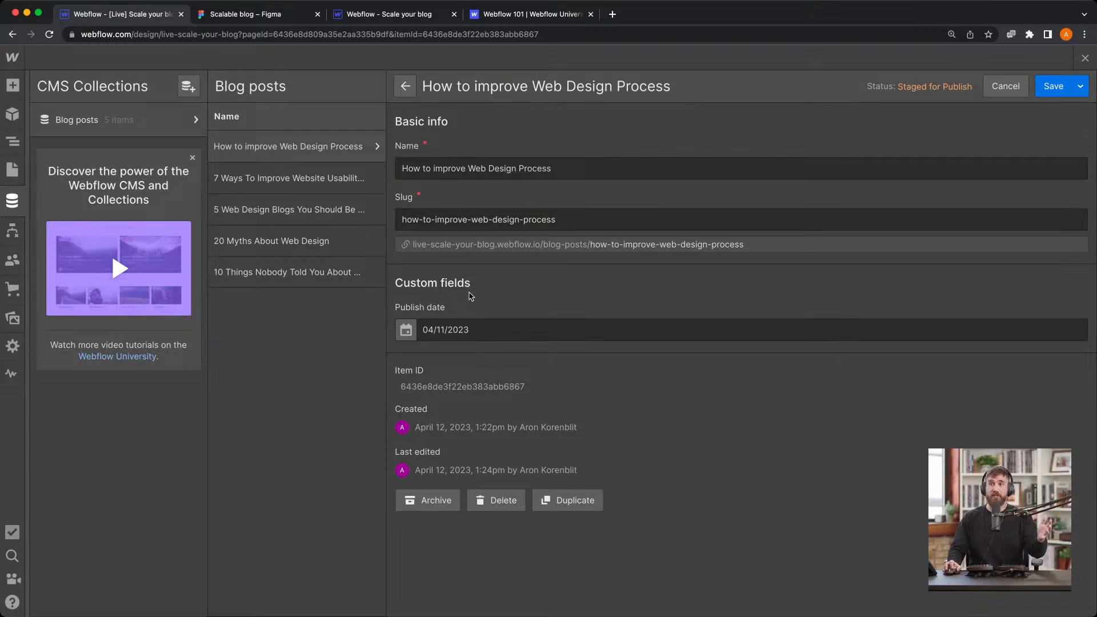
{"action": "left_click", "coordinate": [10, 173]}
{"action": "left_click", "coordinate": [359, 199]}
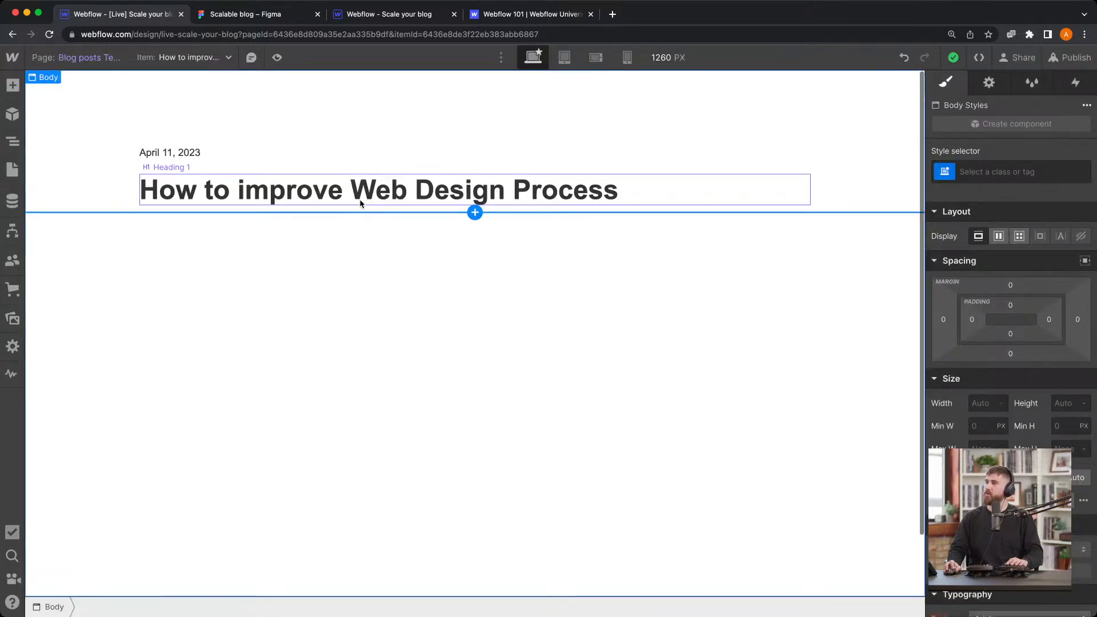
{"action": "left_click", "coordinate": [358, 199]}
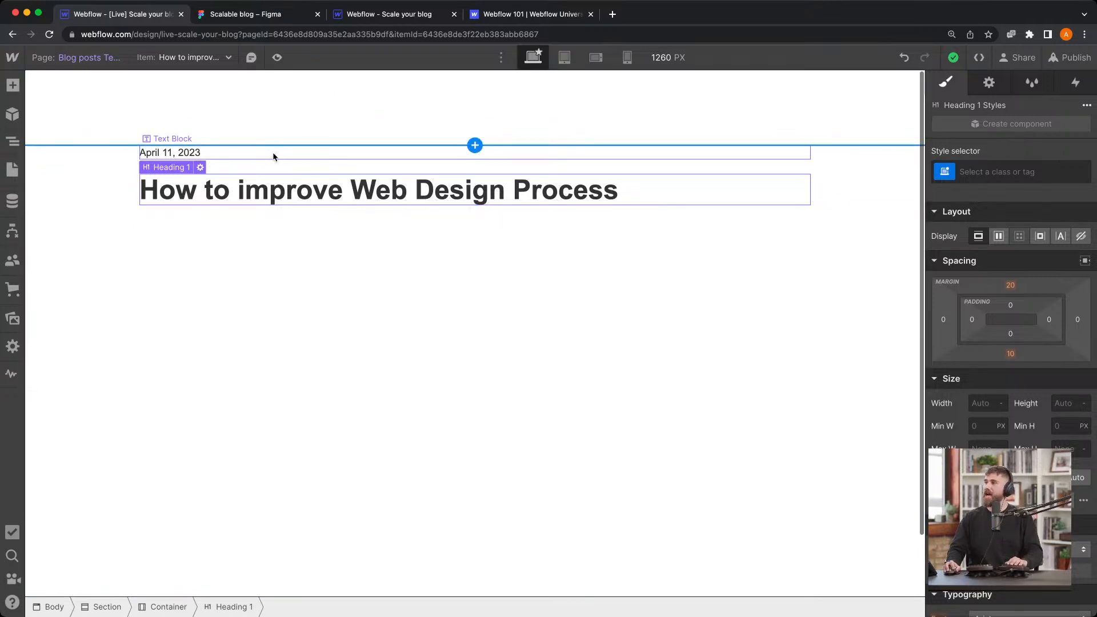
Switch to the Figma design, copy the description paragraph under the "What Will Websites Be Like In 100 Years?" title and return to Webflow
{"action": "left_click", "coordinate": [256, 18]}
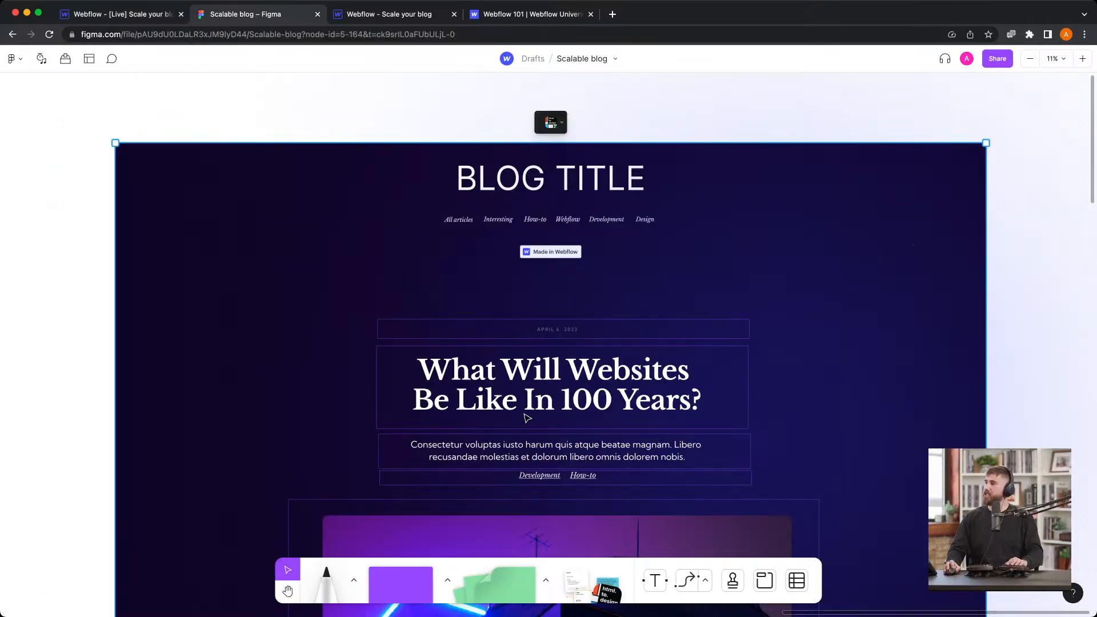
{"action": "scroll", "coordinate": [527, 418], "scroll_direction": "down", "scroll_amount": 1}
{"action": "scroll", "coordinate": [553, 444], "scroll_direction": "up", "scroll_amount": 3}
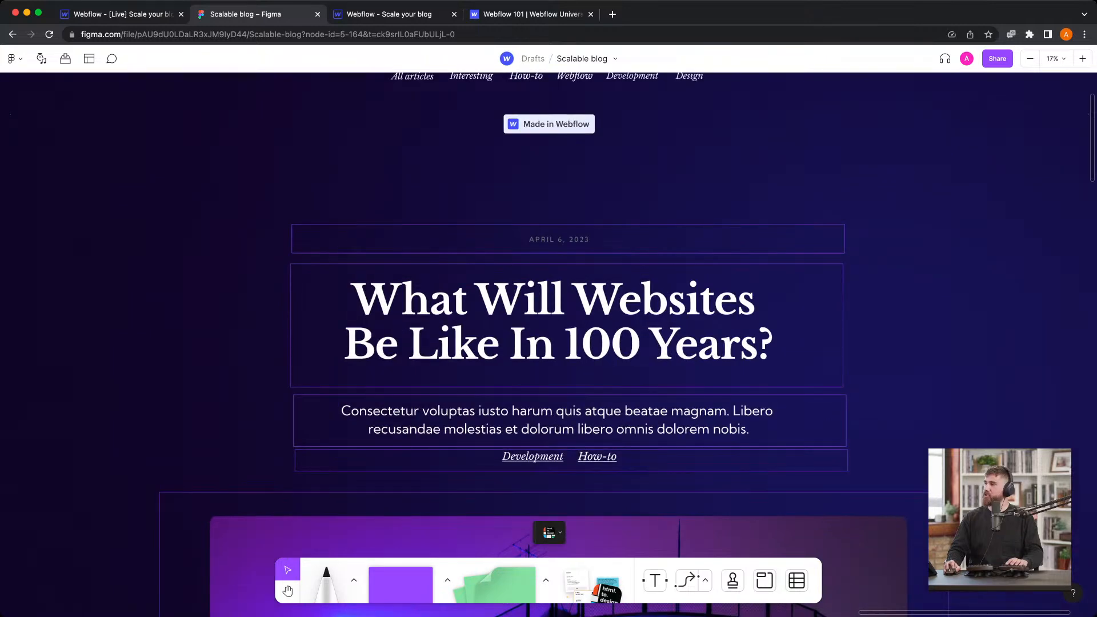
{"action": "double_click", "coordinate": [464, 423]}
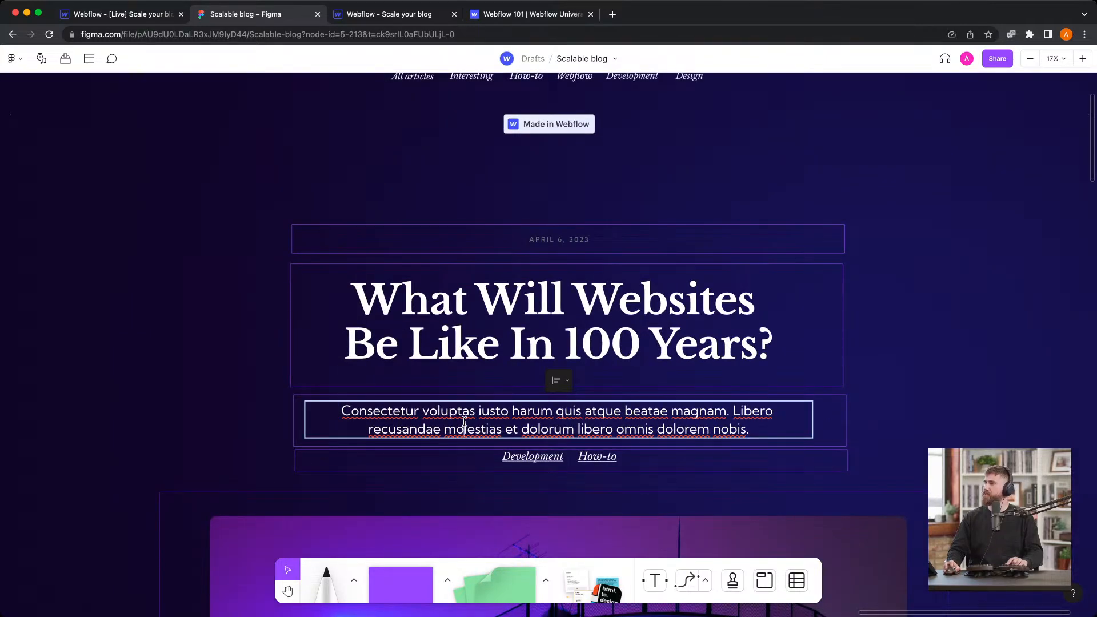
{"action": "key", "text": "super+a"}
{"action": "left_click", "coordinate": [153, 14]}
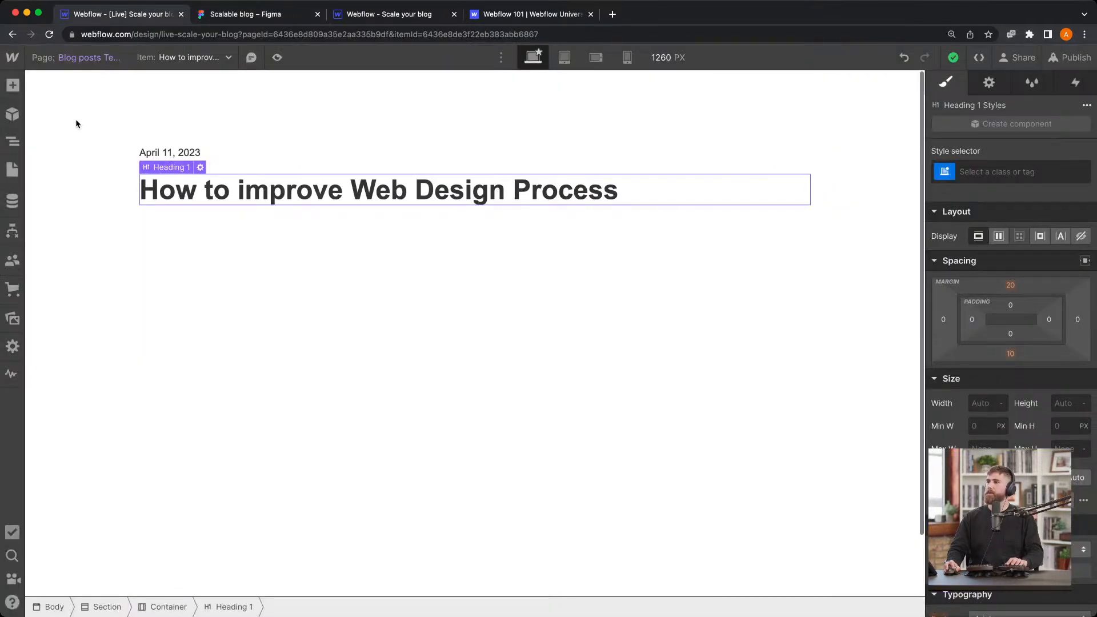
Add a single-line Plain text field labelled Description to the Blog posts collection and save the collection
{"action": "left_click", "coordinate": [12, 201]}
{"action": "left_click", "coordinate": [193, 119]}
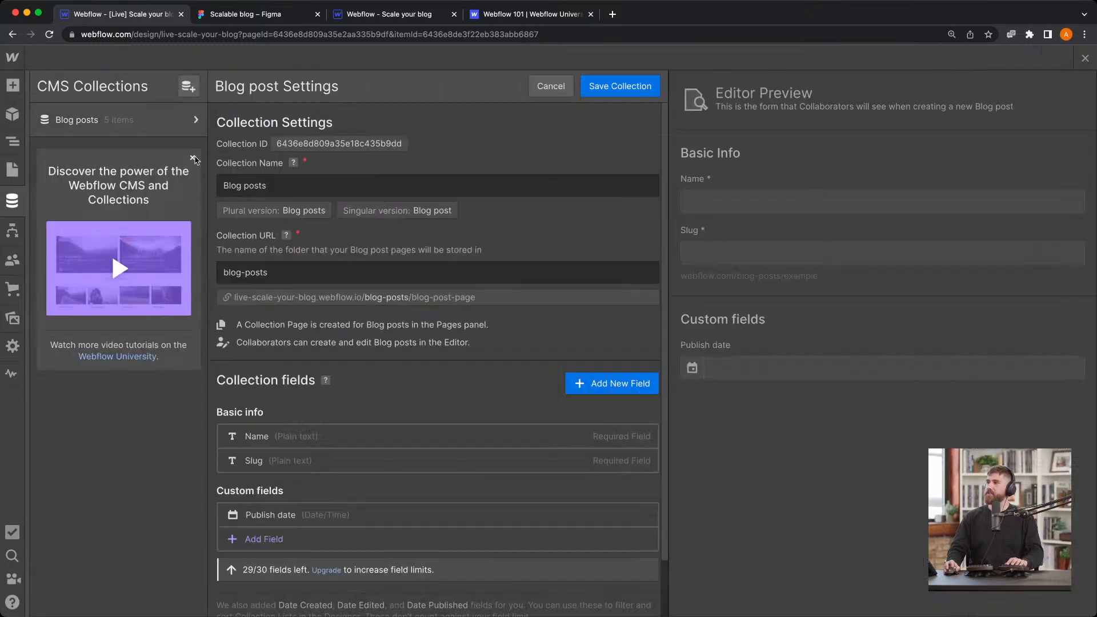
{"action": "left_click", "coordinate": [611, 369]}
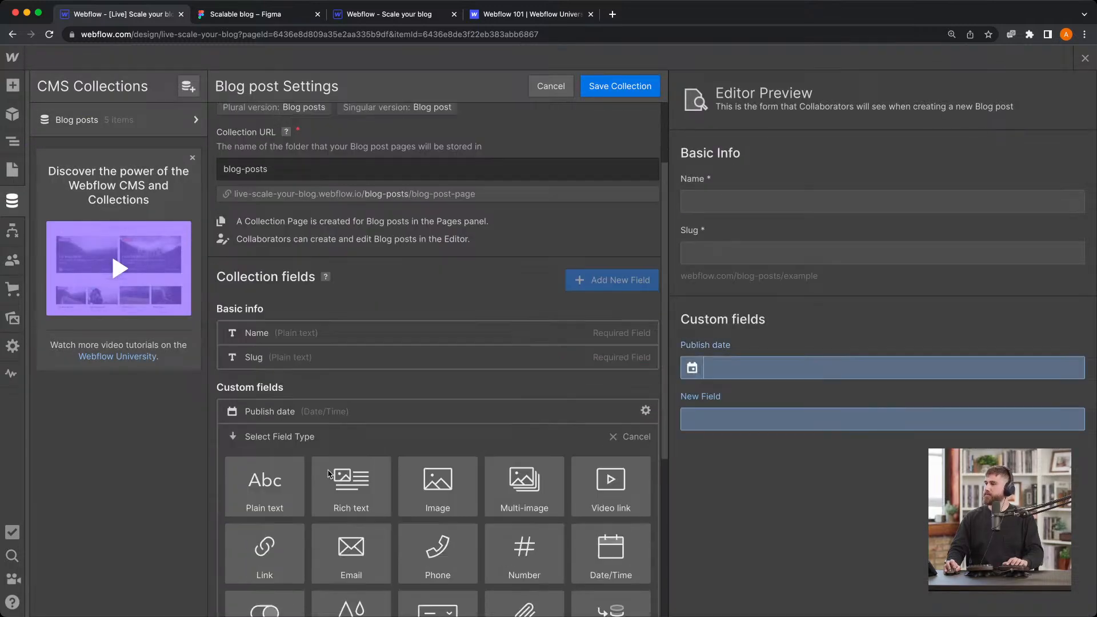
{"action": "scroll", "coordinate": [286, 482], "scroll_direction": "down", "scroll_amount": 2}
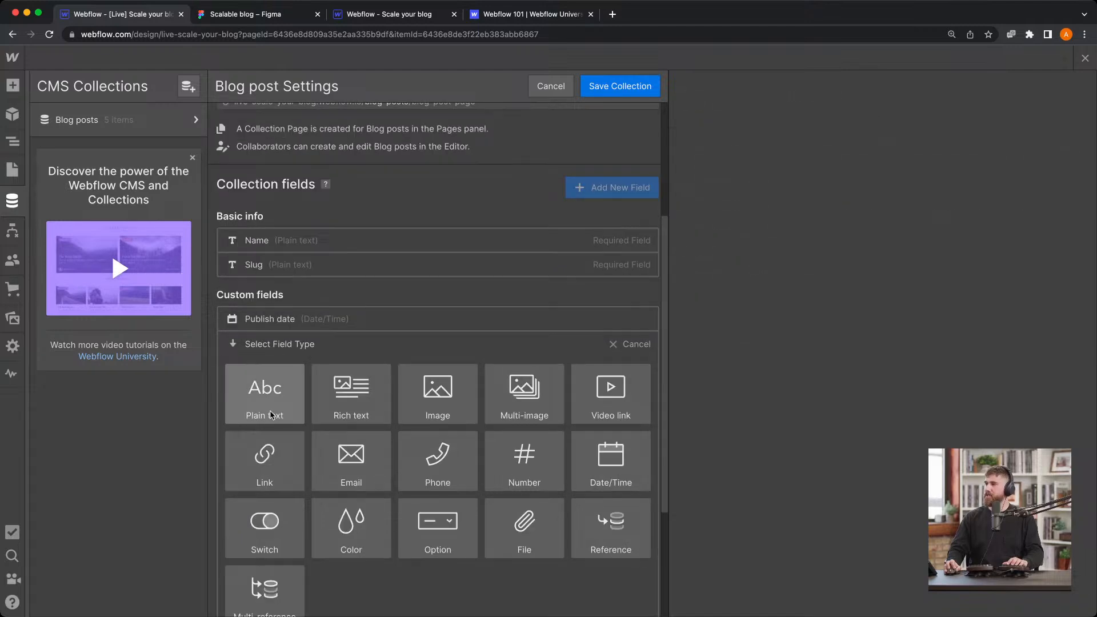
{"action": "left_click", "coordinate": [277, 393]}
{"action": "type", "text": "Des"}
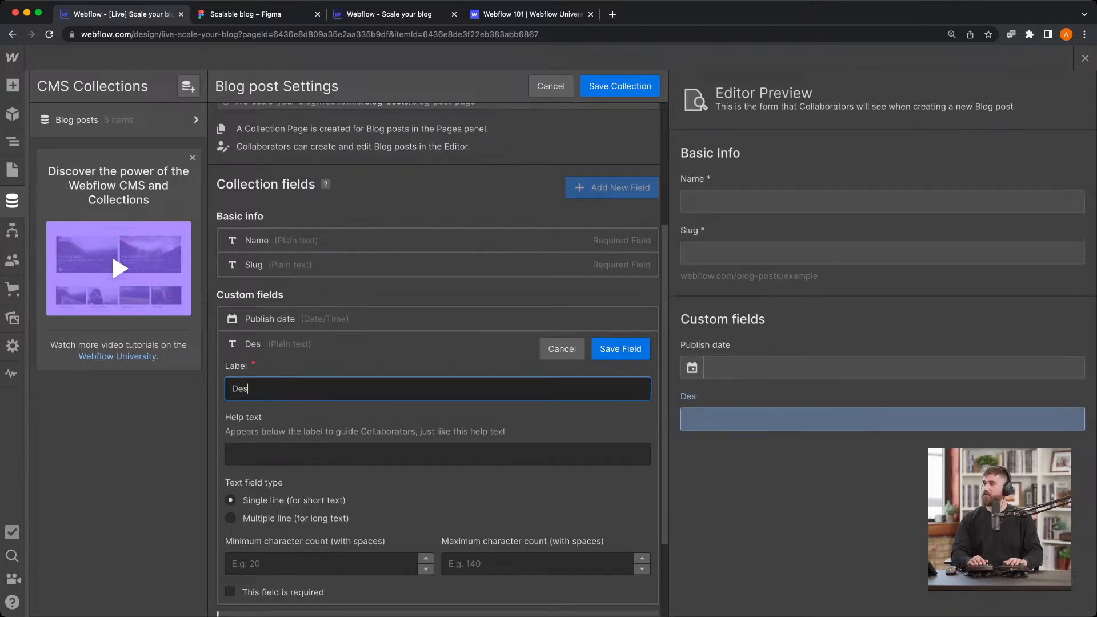
{"action": "type", "text": "cription"}
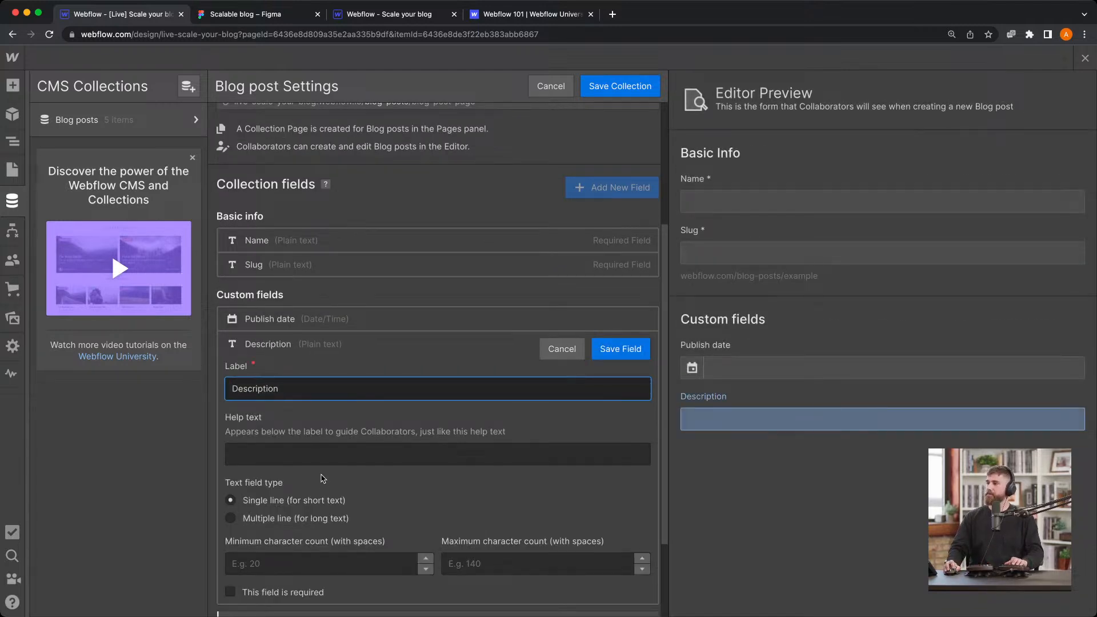
{"action": "left_click", "coordinate": [631, 349]}
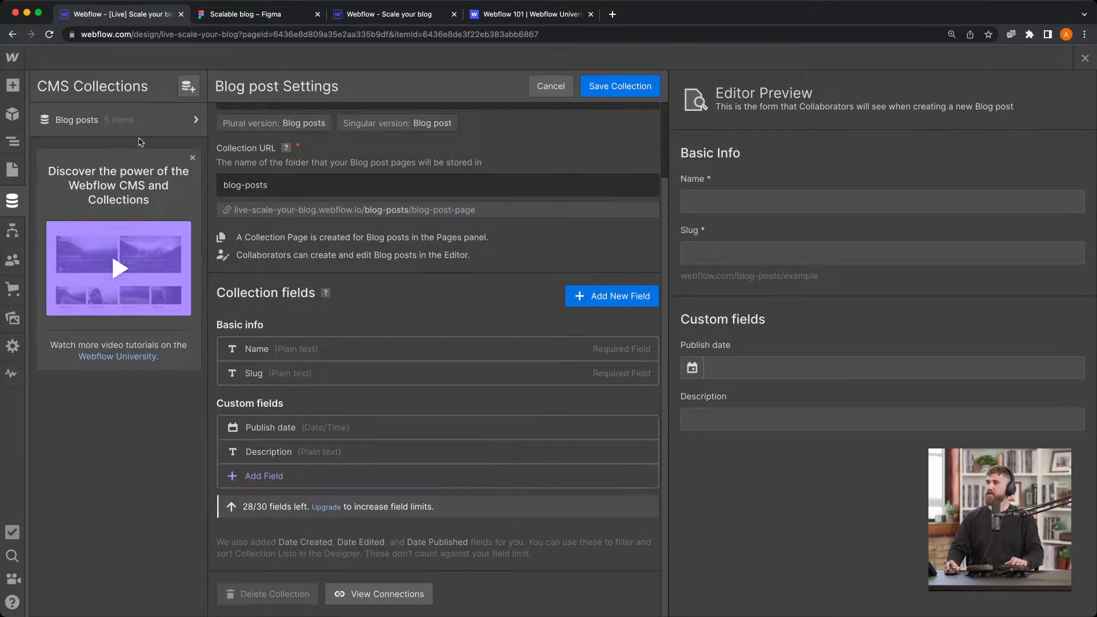
{"action": "left_click", "coordinate": [194, 120]}
{"action": "left_click", "coordinate": [669, 380]}
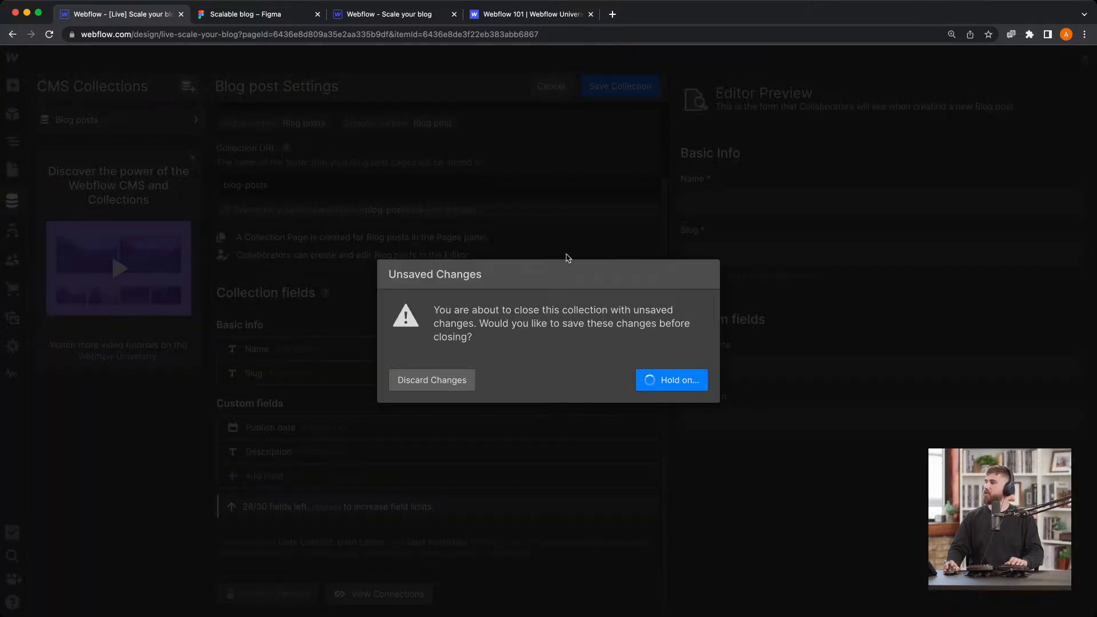
Paste the copied paragraph into the Description field of the "How to improve Web Design Process" item and save it
{"action": "left_click", "coordinate": [117, 119]}
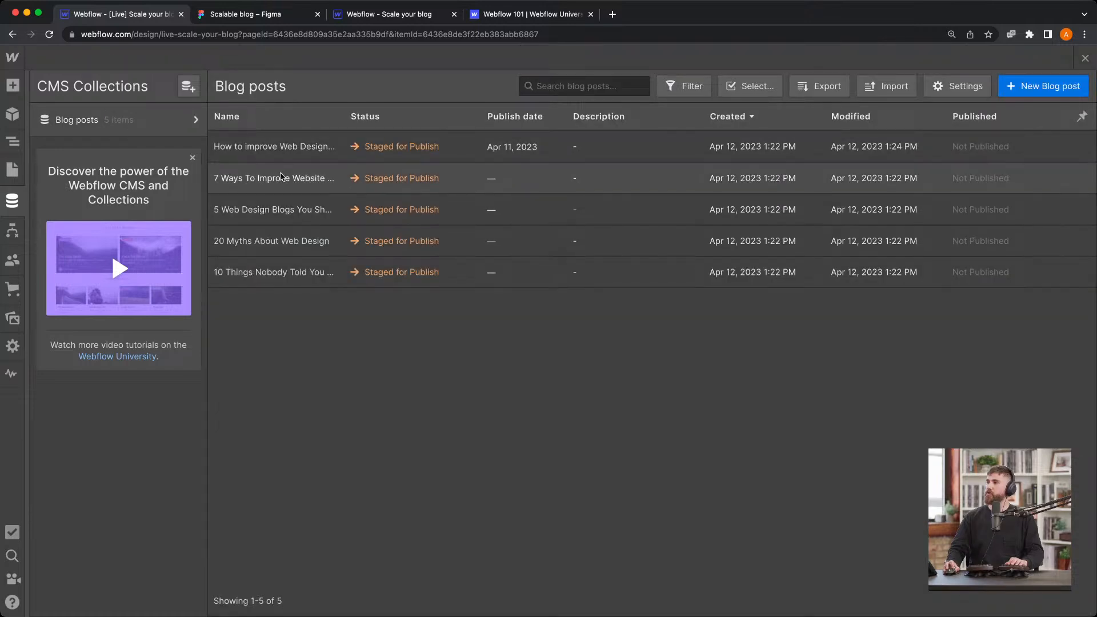
{"action": "left_click", "coordinate": [289, 147]}
{"action": "left_click", "coordinate": [464, 383]}
{"action": "key", "text": "super+v"}
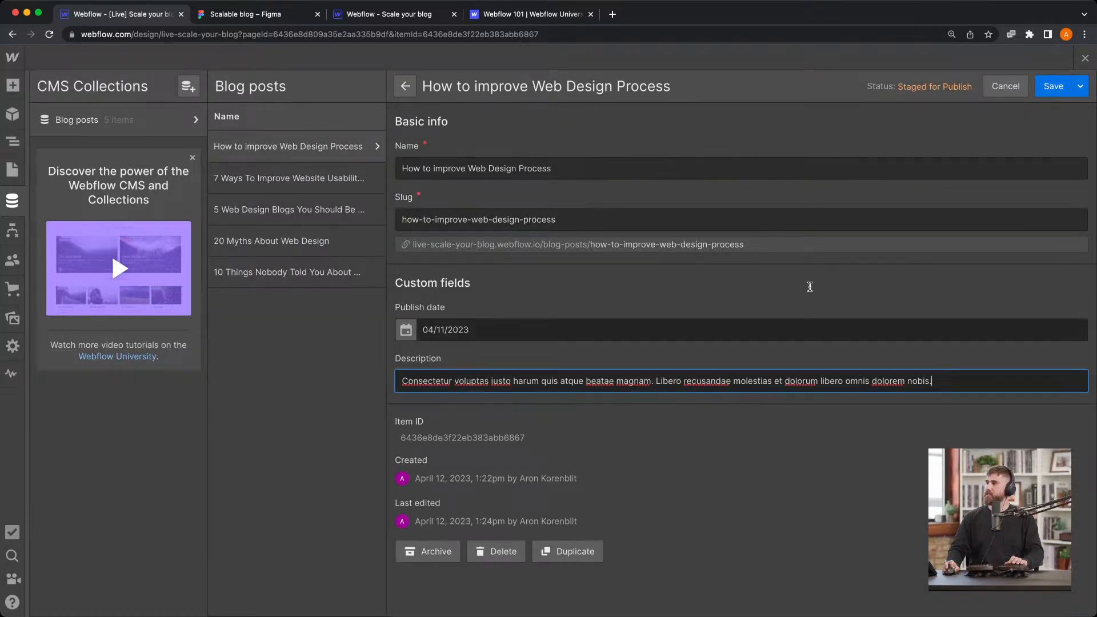
{"action": "left_click", "coordinate": [1053, 86]}
Add a Text Block below the heading on the Blog posts template and bind its text to the Description field
{"action": "key", "text": "p"}
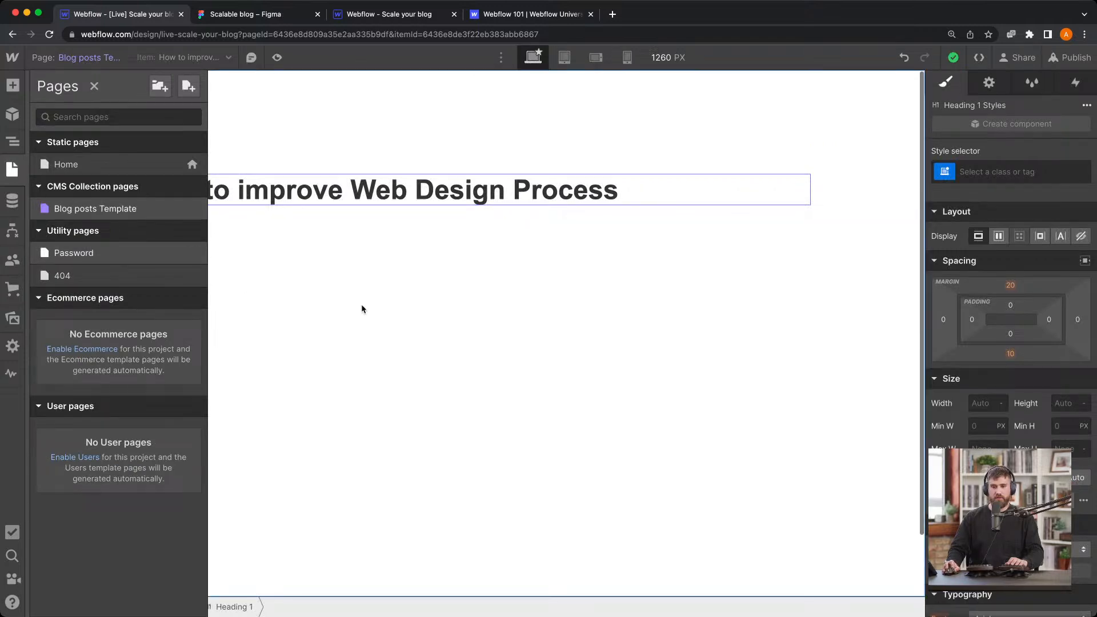
{"action": "left_click", "coordinate": [13, 143]}
{"action": "left_click", "coordinate": [13, 86]}
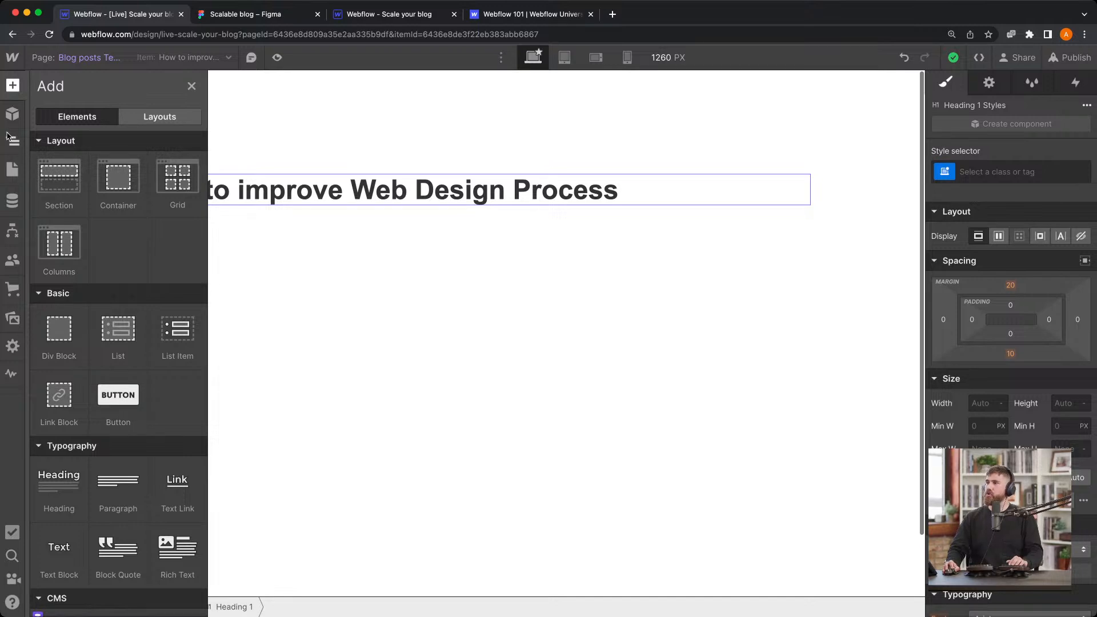
{"action": "scroll", "coordinate": [63, 502], "scroll_direction": "down", "scroll_amount": 2}
{"action": "left_click_drag", "start_coordinate": [62, 526], "coordinate": [314, 202]}
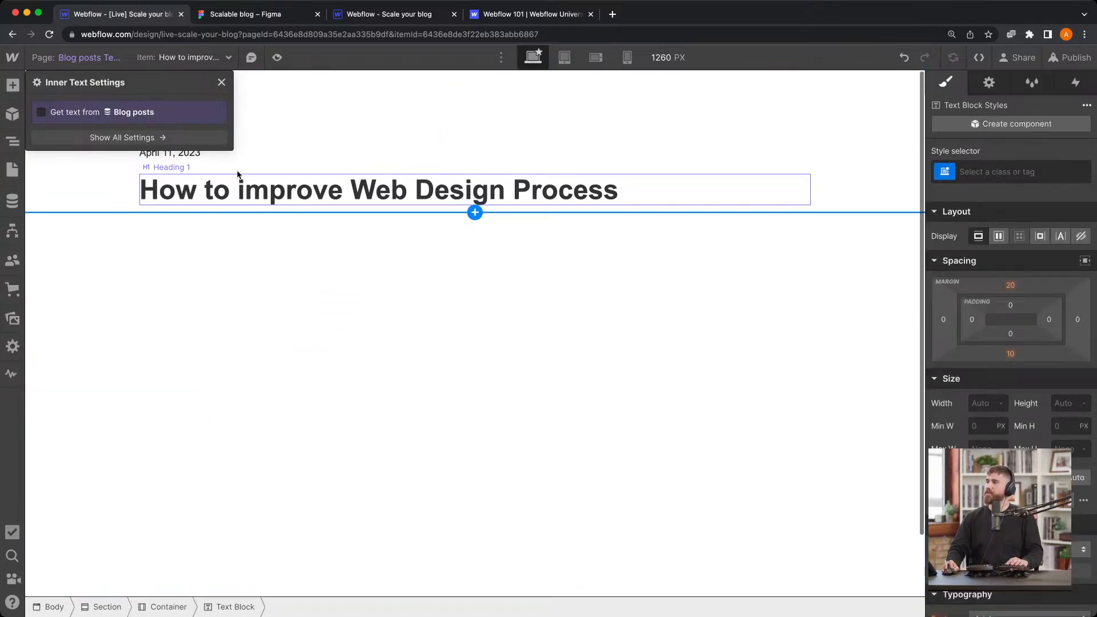
{"action": "left_click", "coordinate": [97, 112]}
{"action": "left_click", "coordinate": [98, 130]}
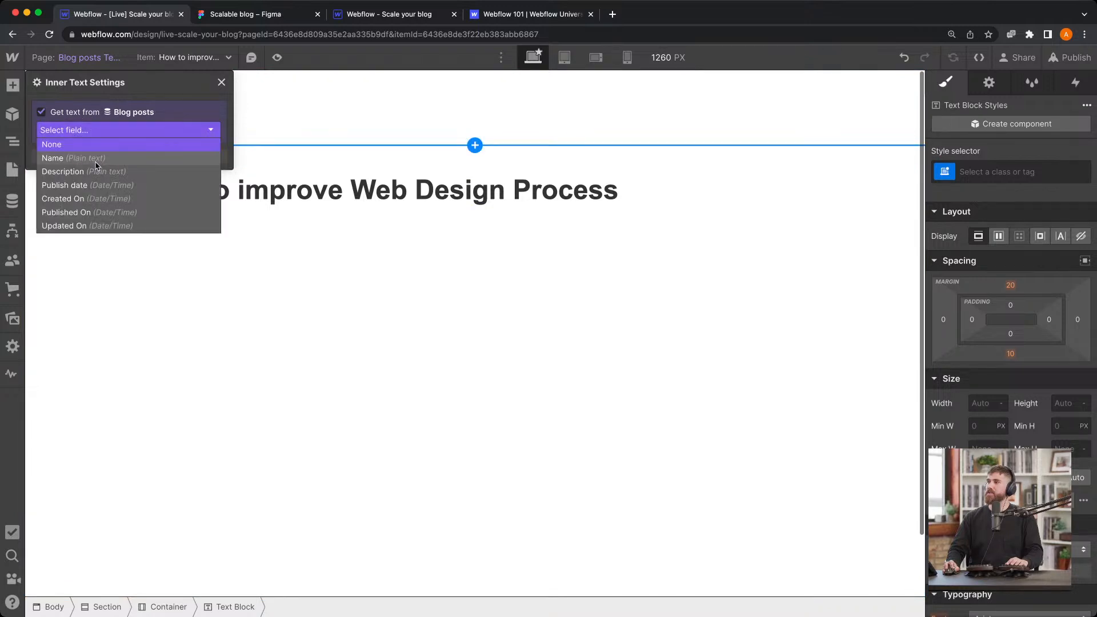
{"action": "left_click", "coordinate": [86, 185]}
{"action": "left_click", "coordinate": [472, 197]}
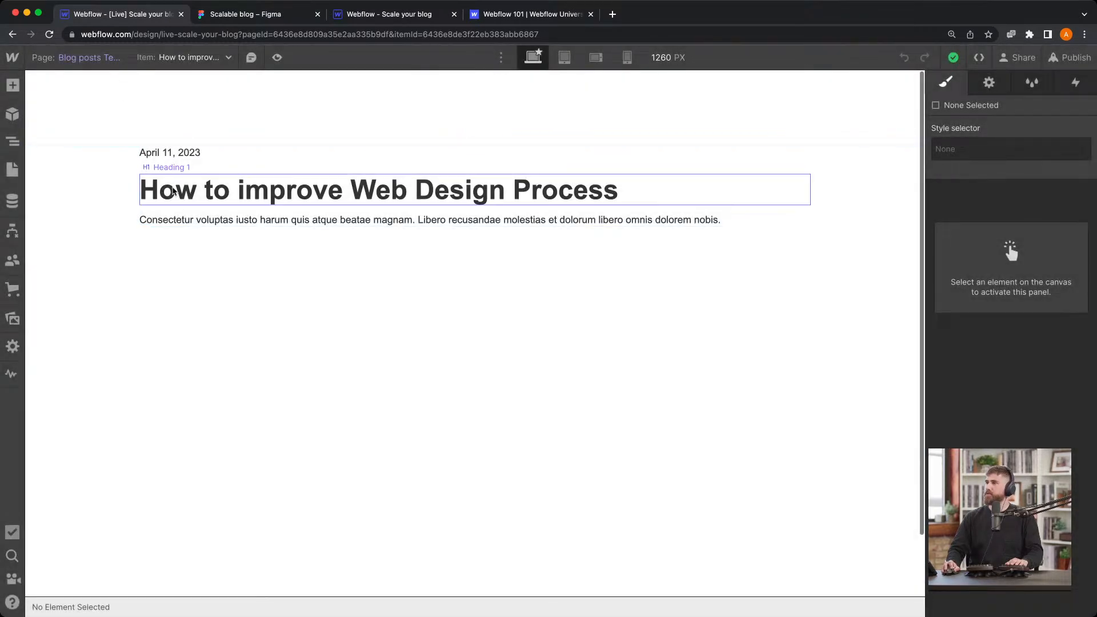
{"action": "left_click", "coordinate": [218, 223]}
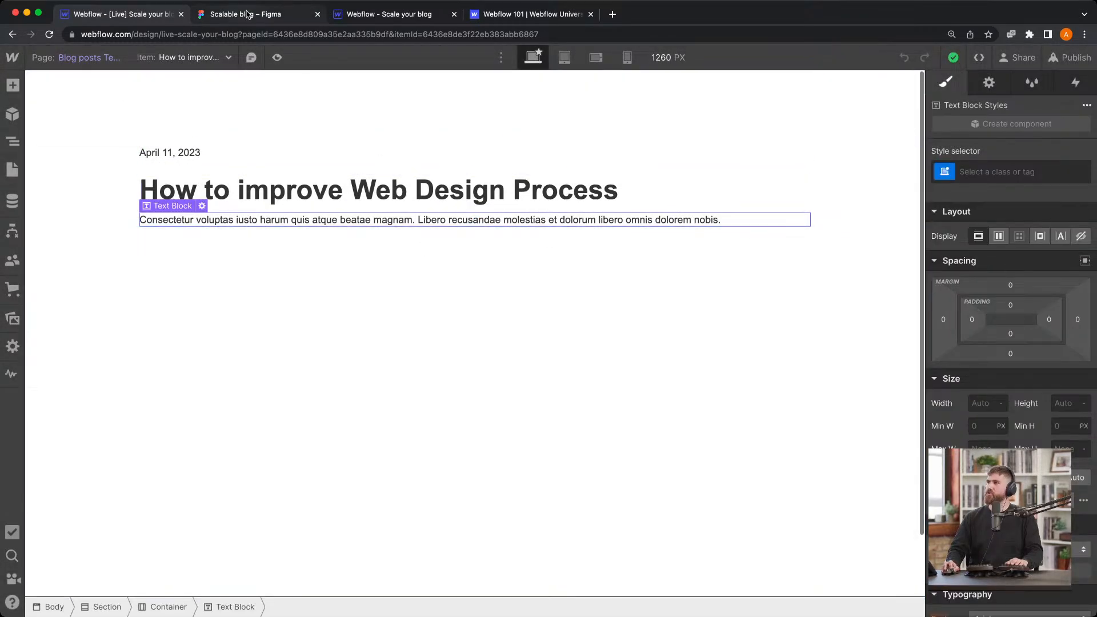
Compare the finished blog in the other Webflow project with the Figma design, examining the category links under the description
{"action": "left_click", "coordinate": [376, 23]}
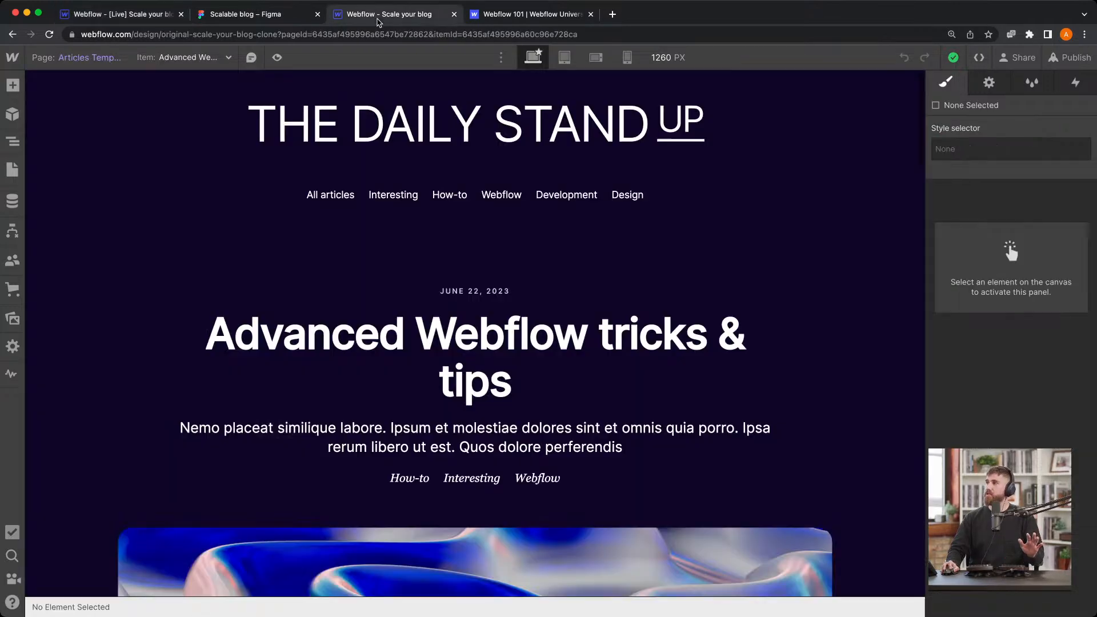
{"action": "left_click", "coordinate": [208, 20]}
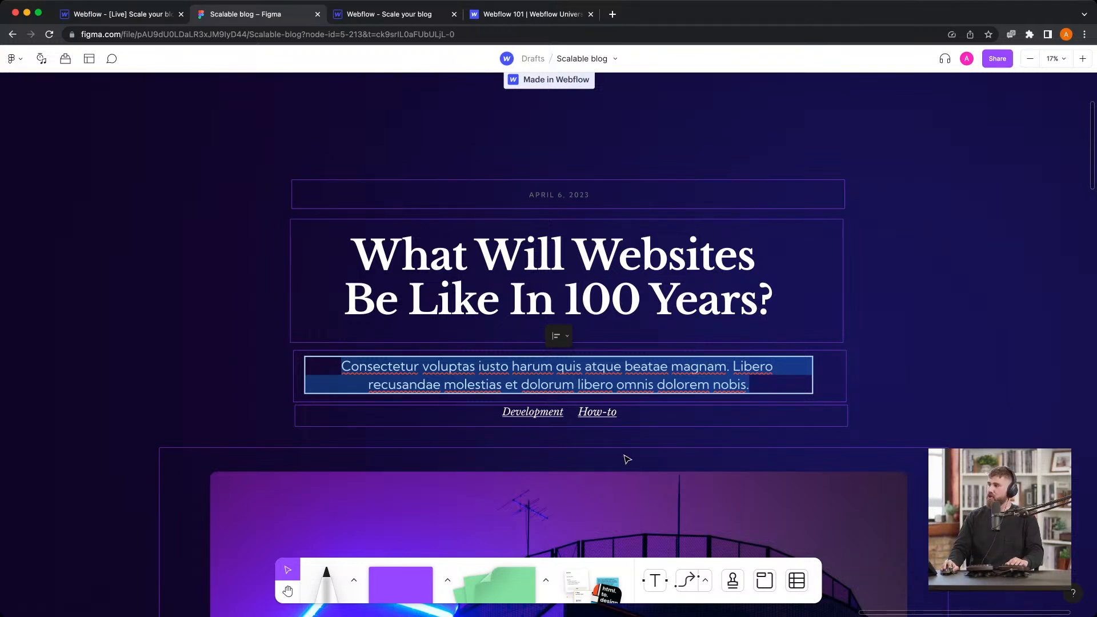
{"action": "key", "text": "Escape"}
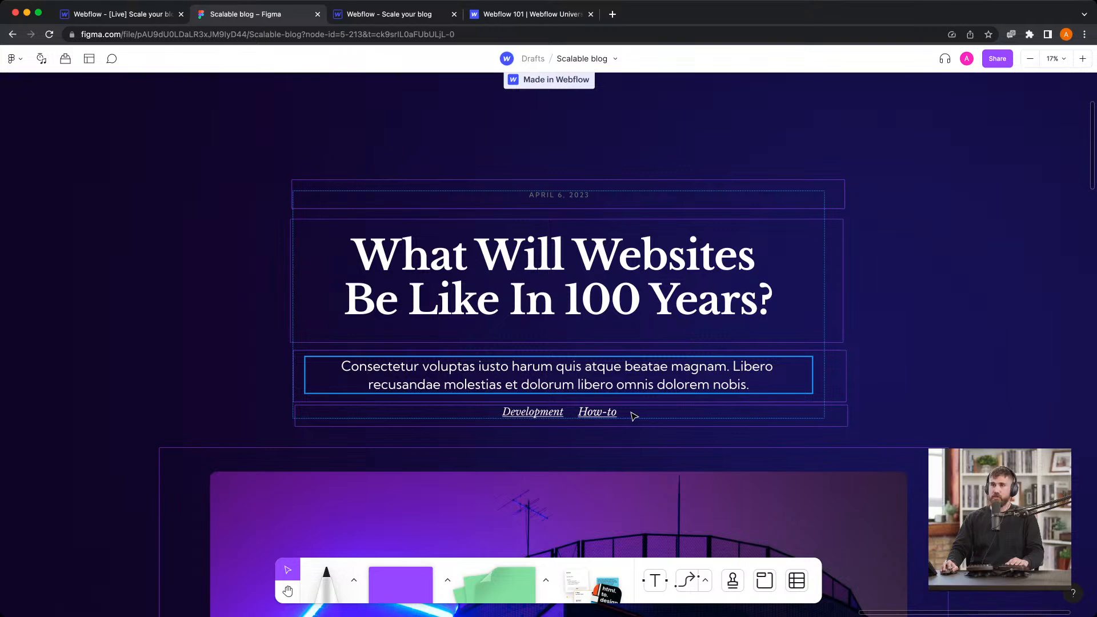
{"action": "scroll", "coordinate": [635, 416], "scroll_direction": "down", "scroll_amount": 1}
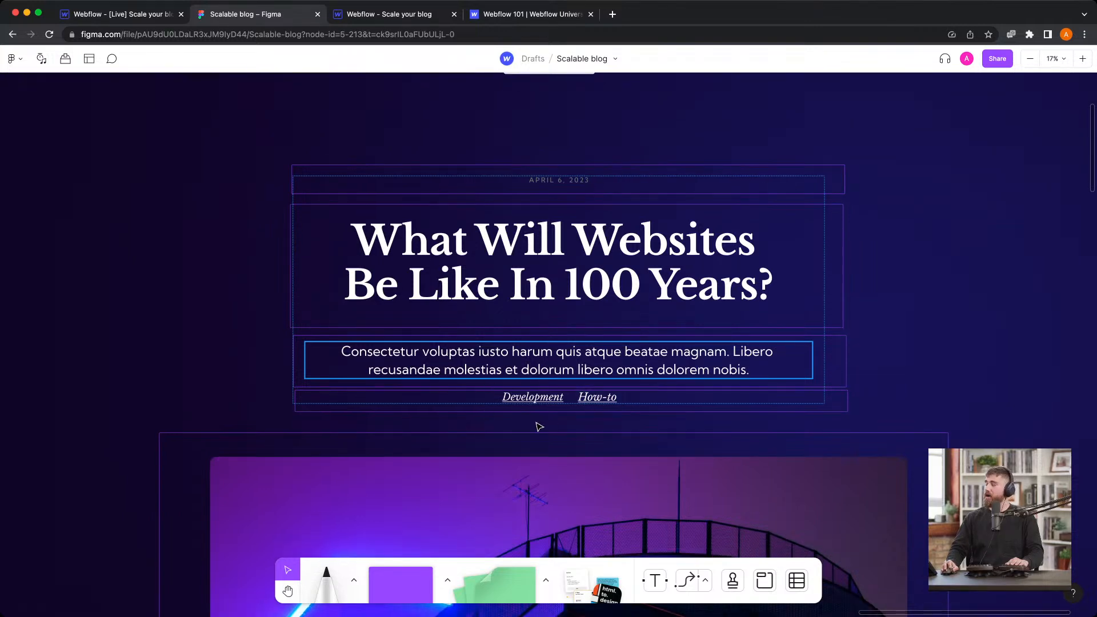
{"action": "left_click", "coordinate": [862, 403]}
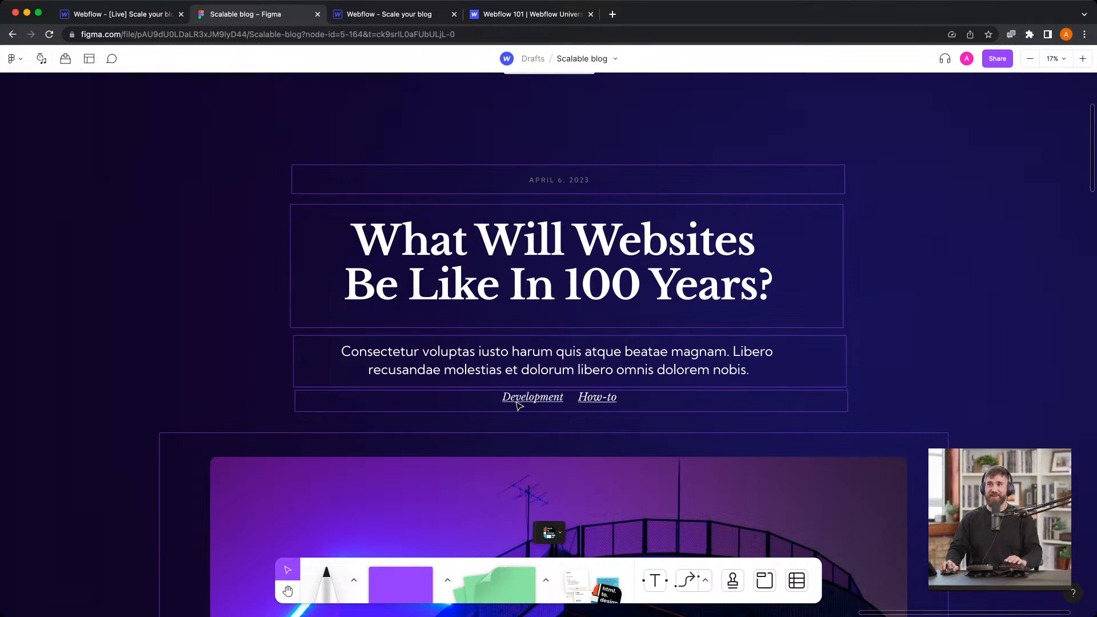
Examine the category links under the post description in the Figma design against the categories in the blog's navigation
{"action": "mouse_move", "coordinate": [536, 399]}
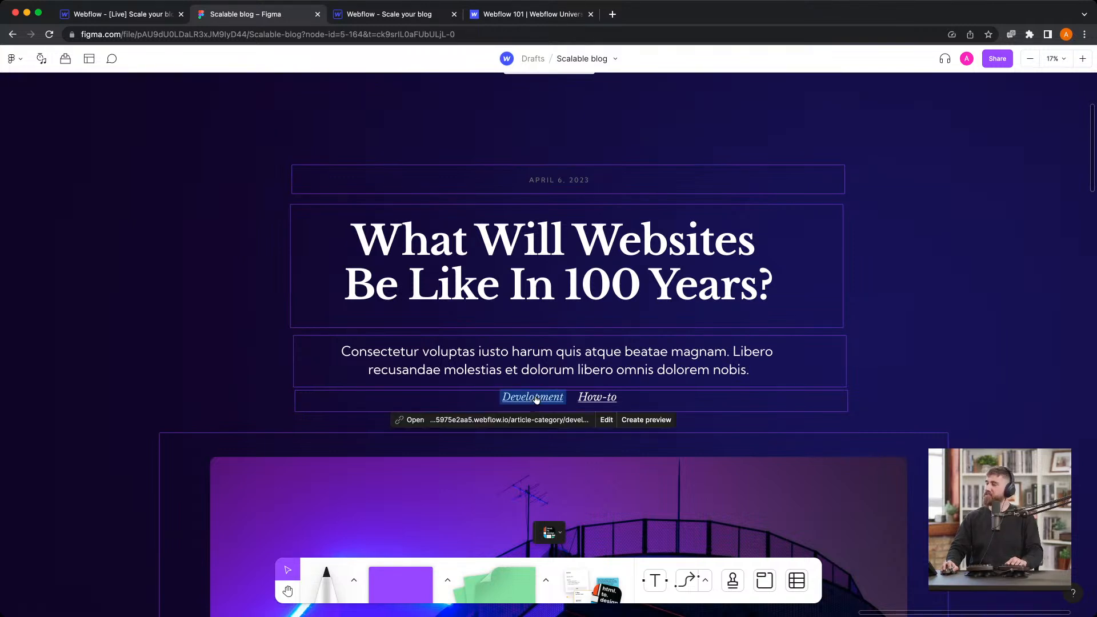
{"action": "mouse_move", "coordinate": [605, 400]}
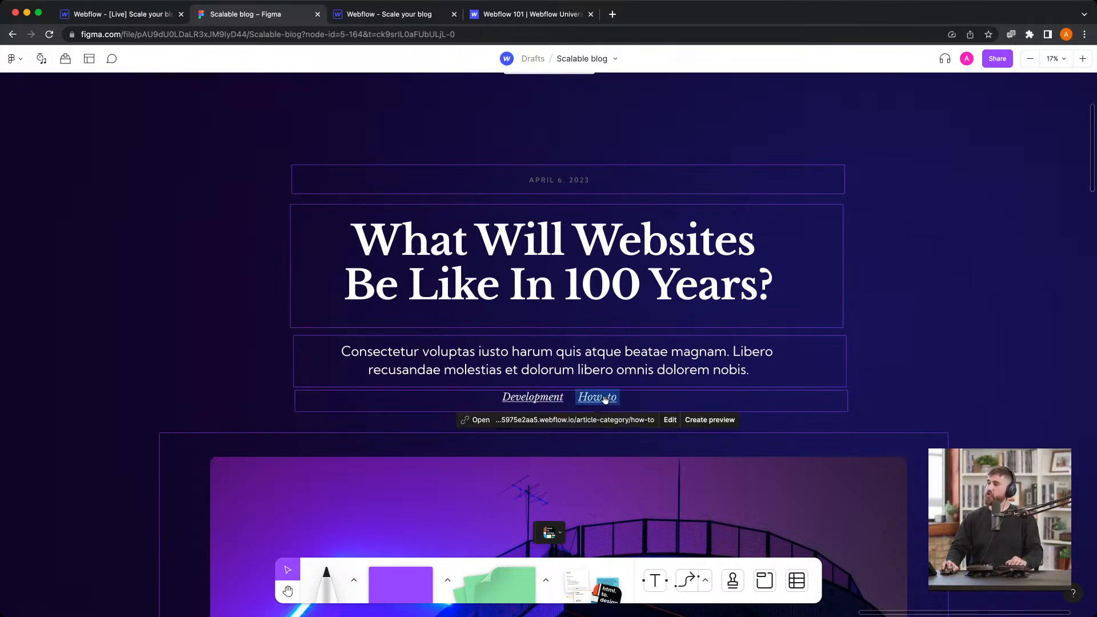
{"action": "scroll", "coordinate": [586, 303], "scroll_direction": "up", "scroll_amount": 2}
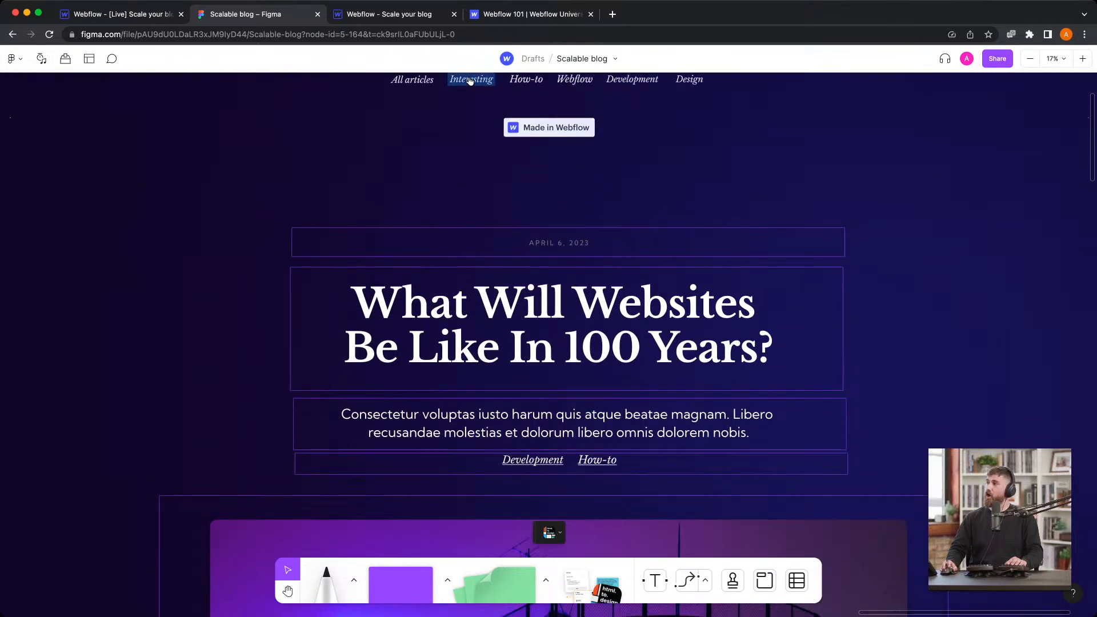
{"action": "mouse_move", "coordinate": [540, 461]}
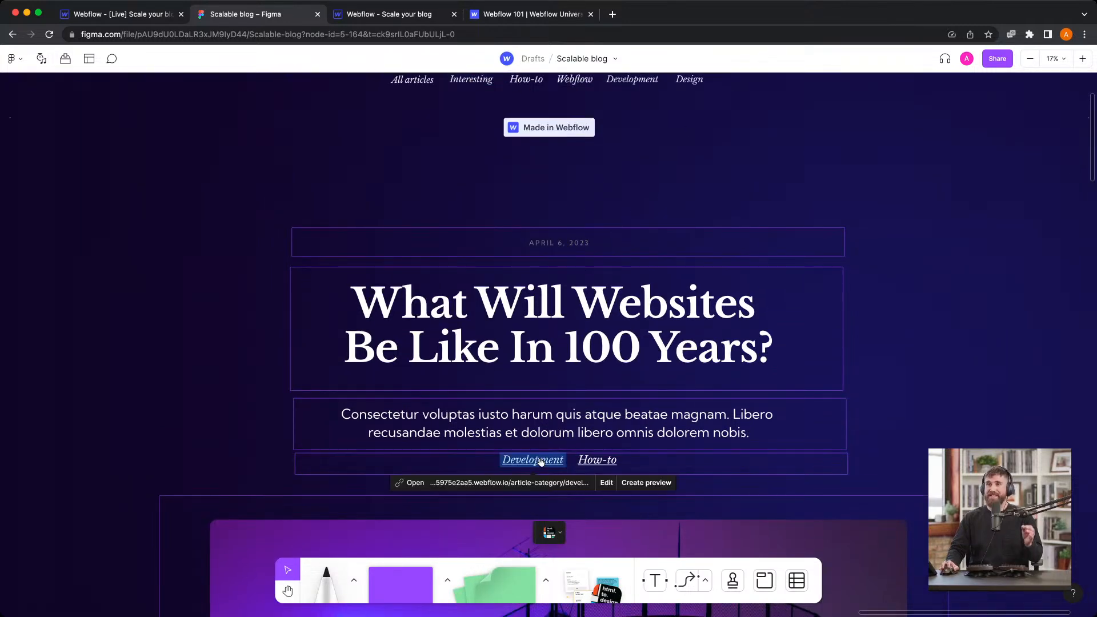
{"action": "scroll", "coordinate": [589, 452], "scroll_direction": "down", "scroll_amount": 1}
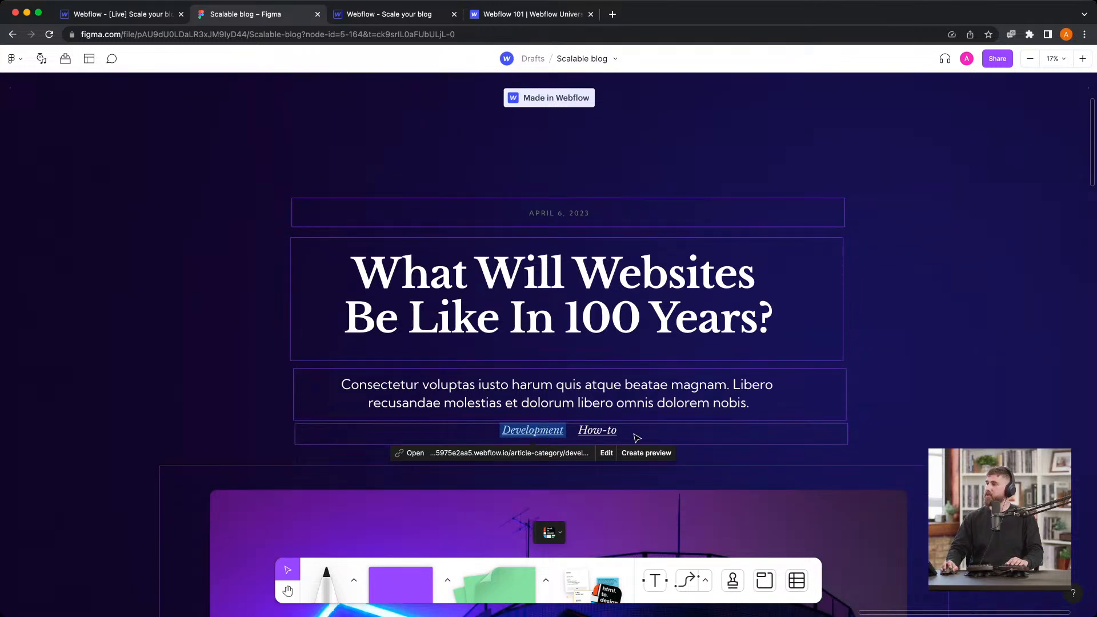
{"action": "mouse_move", "coordinate": [614, 432]}
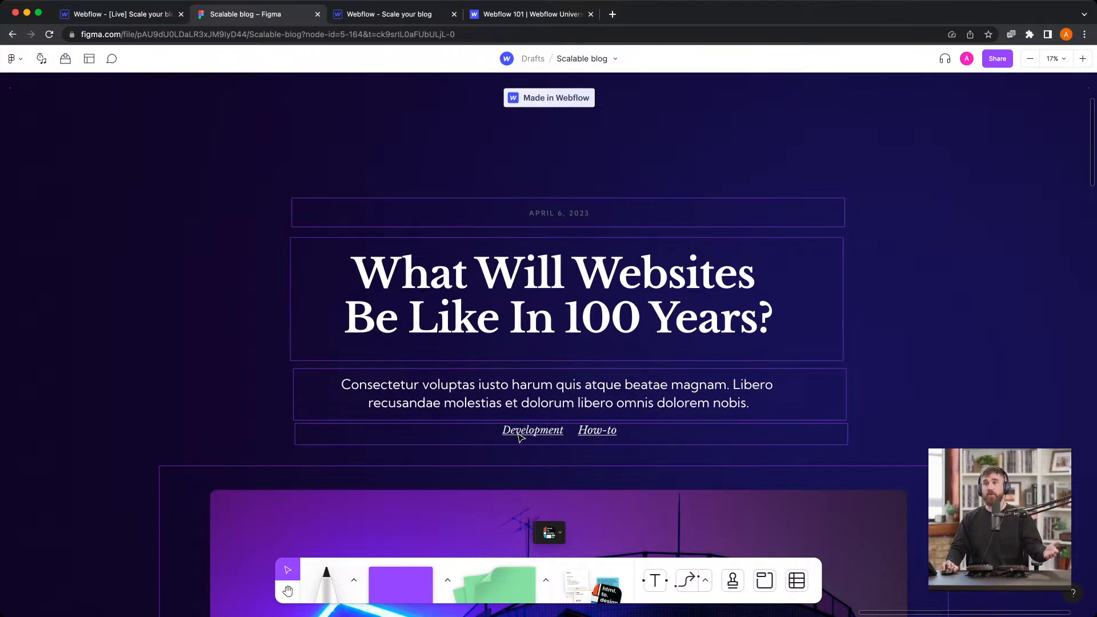
Switch to the live Webflow project and try to add a Multi-reference field labelled Tags to the Blog posts collection
{"action": "left_click", "coordinate": [110, 17]}
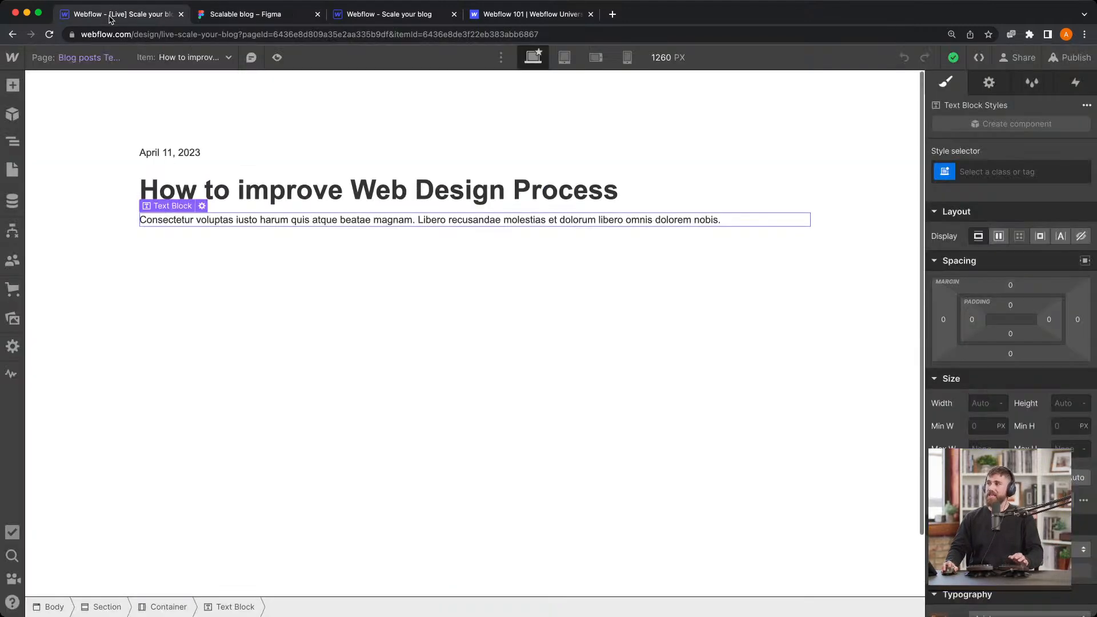
{"action": "left_click", "coordinate": [10, 204]}
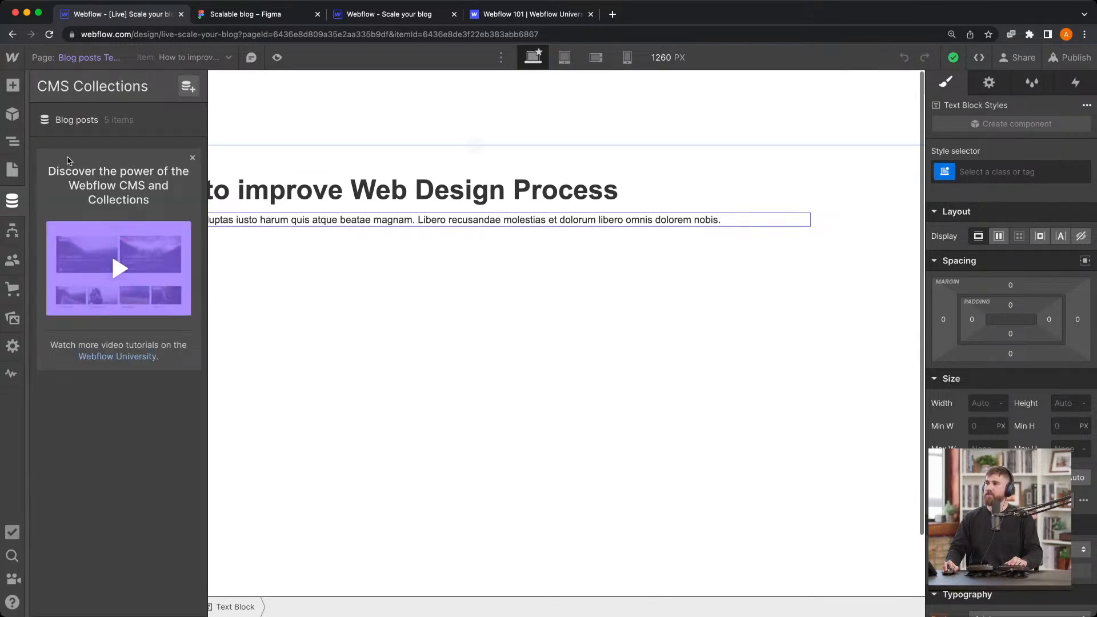
{"action": "left_click", "coordinate": [84, 124]}
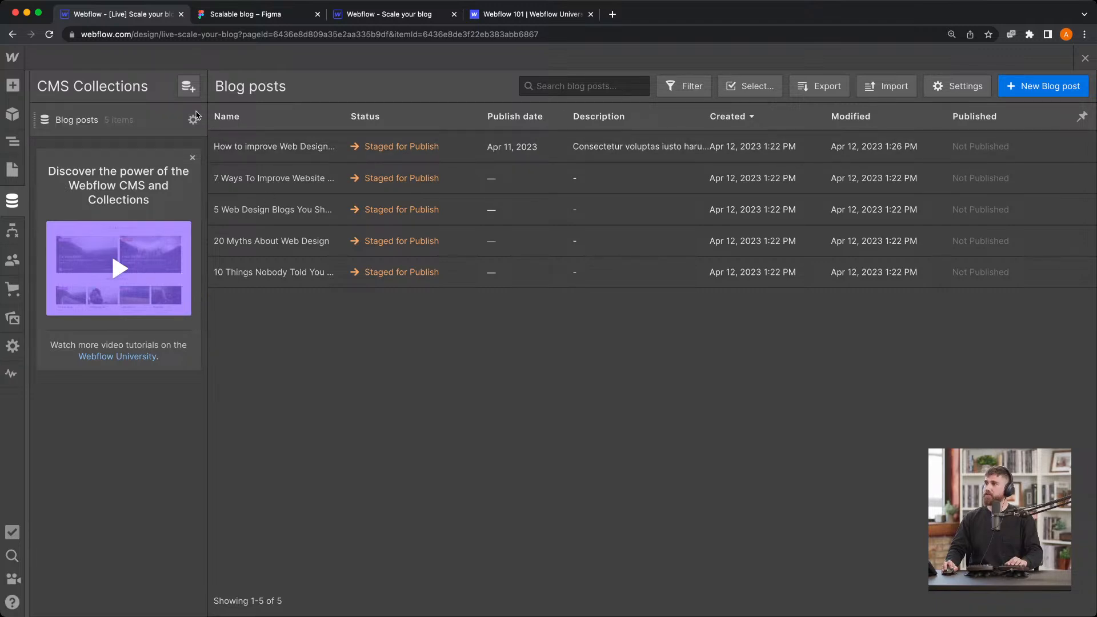
{"action": "left_click", "coordinate": [194, 120]}
{"action": "scroll", "coordinate": [299, 488], "scroll_direction": "down", "scroll_amount": 2}
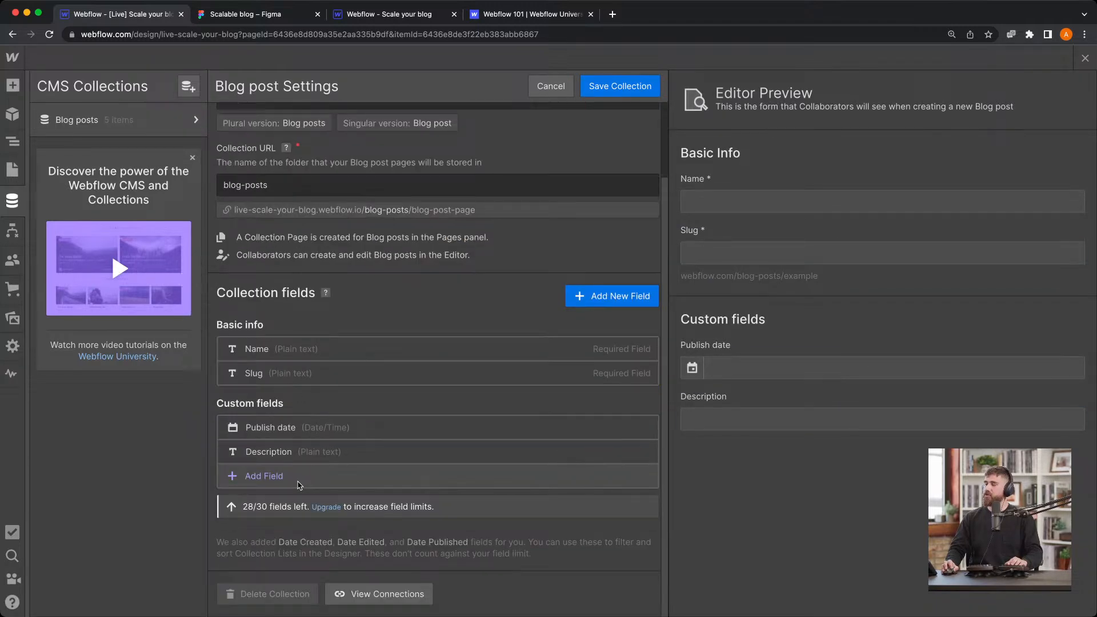
{"action": "left_click", "coordinate": [299, 485]}
{"action": "scroll", "coordinate": [455, 501], "scroll_direction": "down", "scroll_amount": 3}
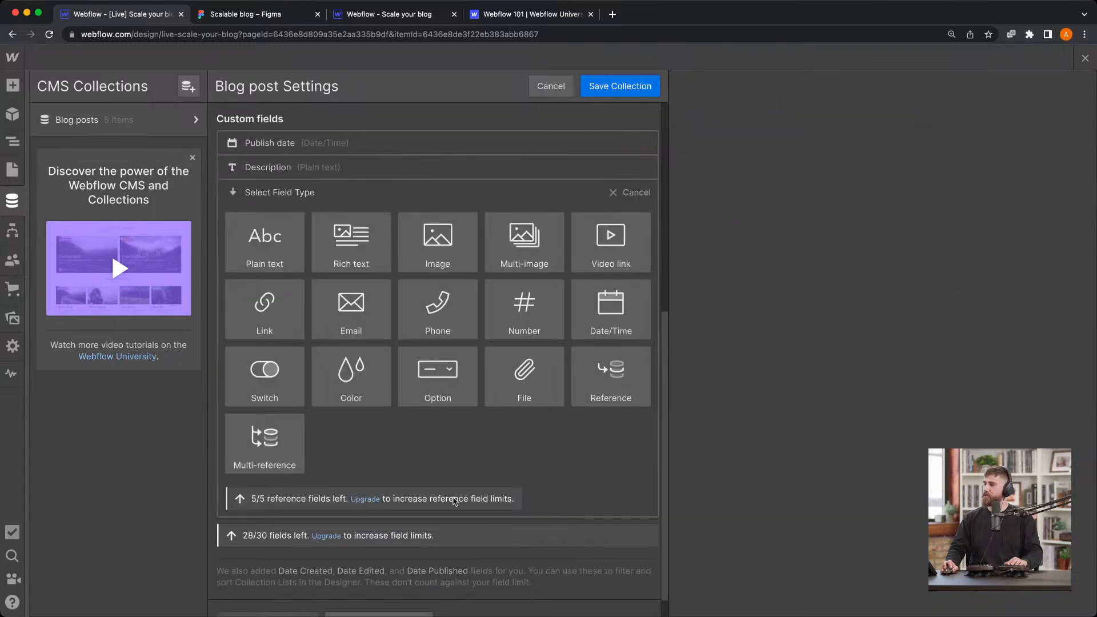
{"action": "left_click", "coordinate": [272, 447]}
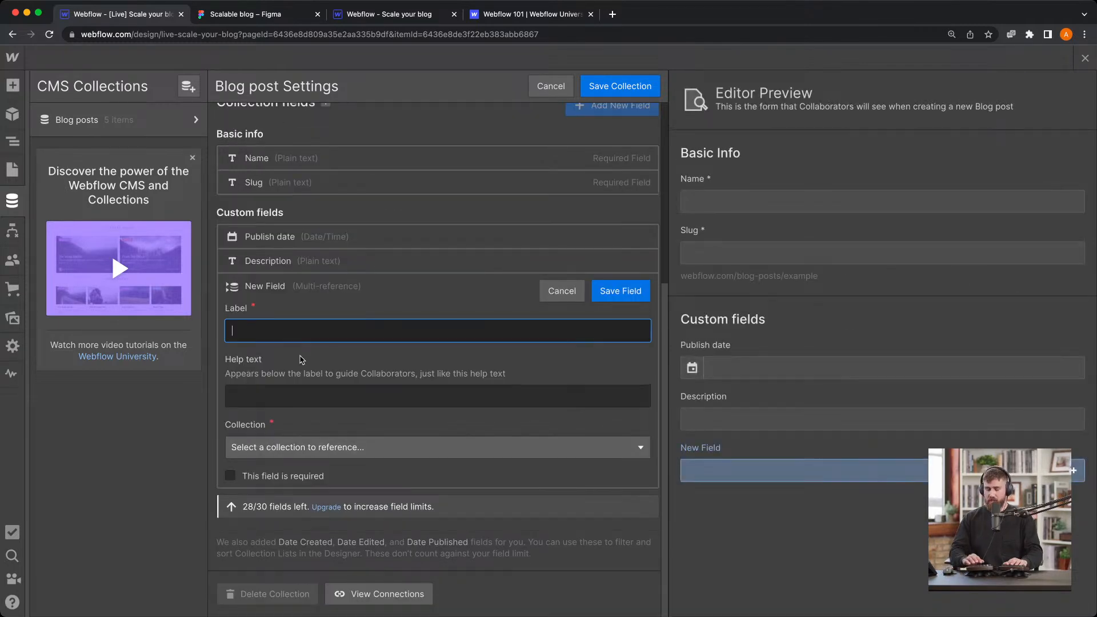
{"action": "type", "text": "Tags"}
{"action": "left_click", "coordinate": [296, 388]}
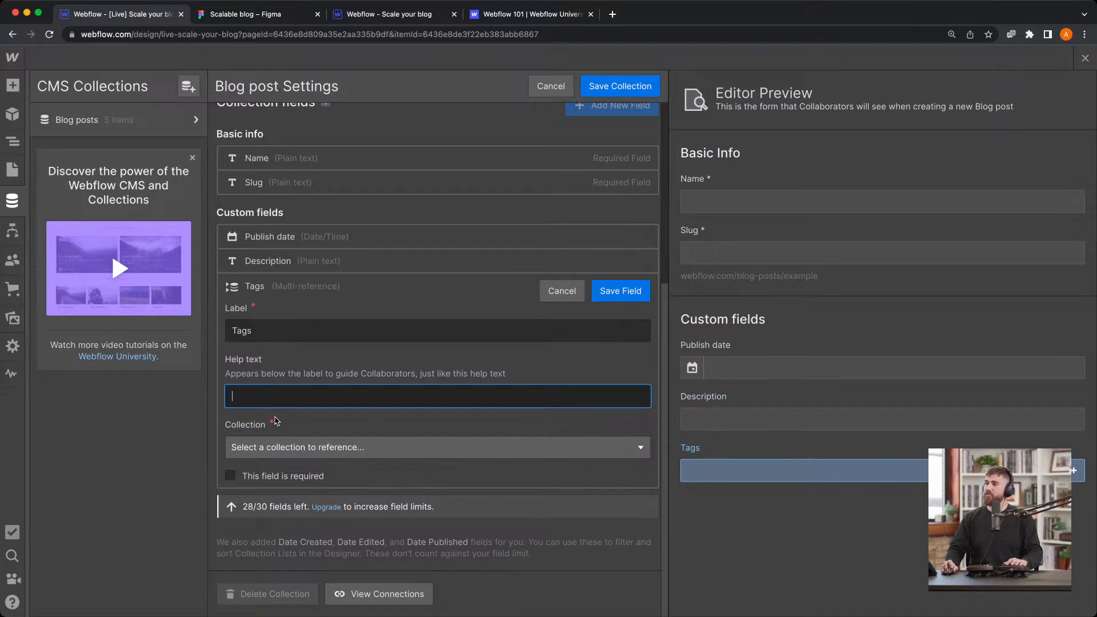
{"action": "left_click", "coordinate": [285, 448]}
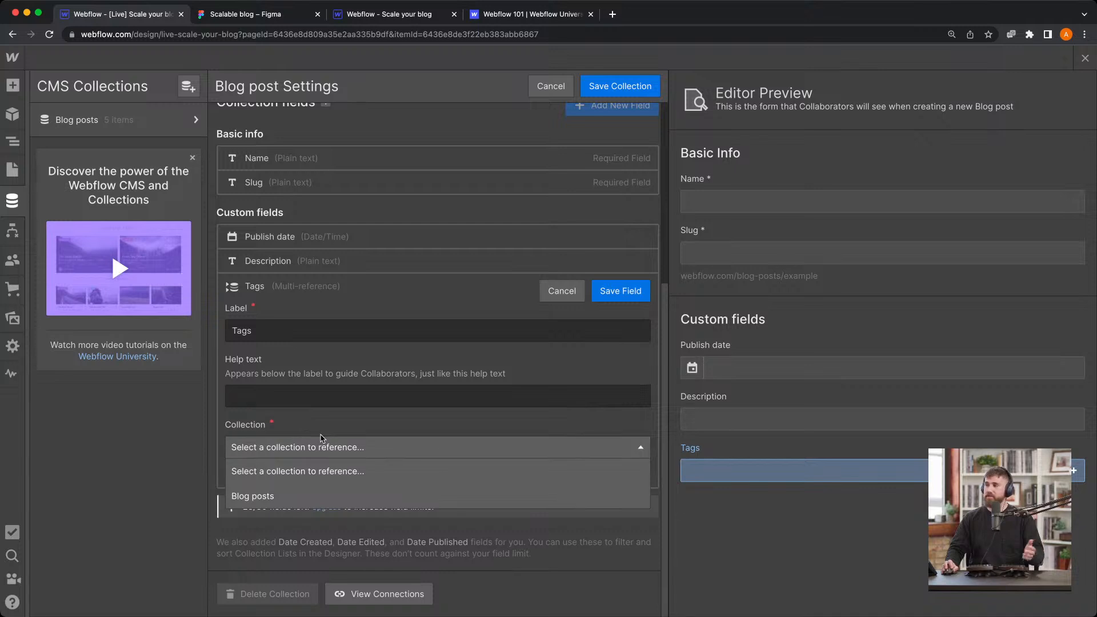
{"action": "left_click", "coordinate": [318, 451]}
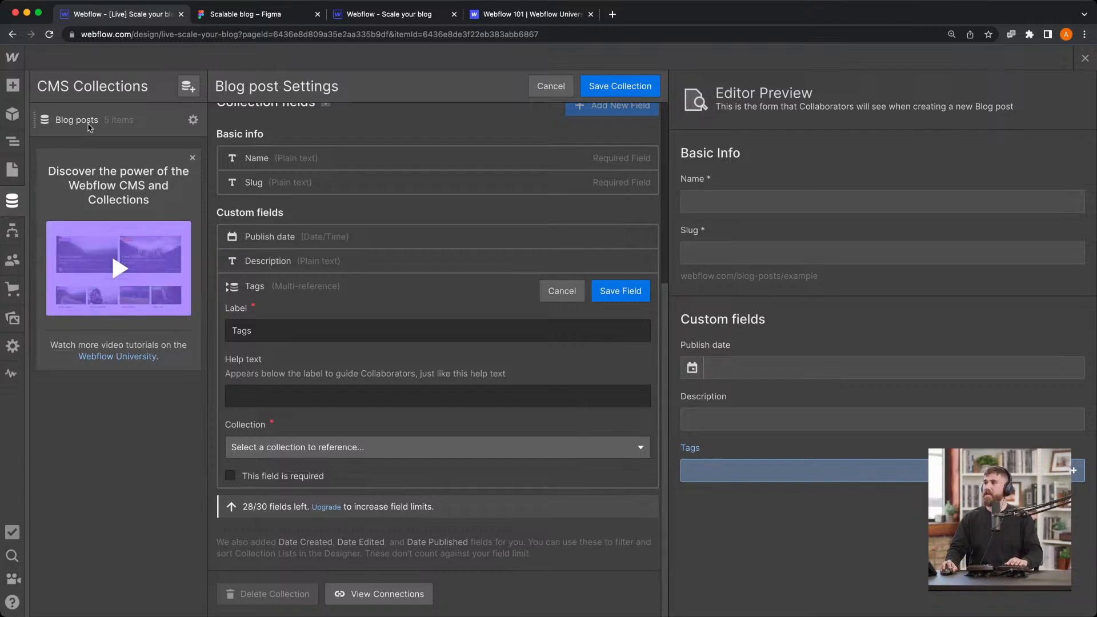
Create a new CMS collection named Tags, choosing to save the pending Blog posts changes
{"action": "left_click", "coordinate": [188, 86]}
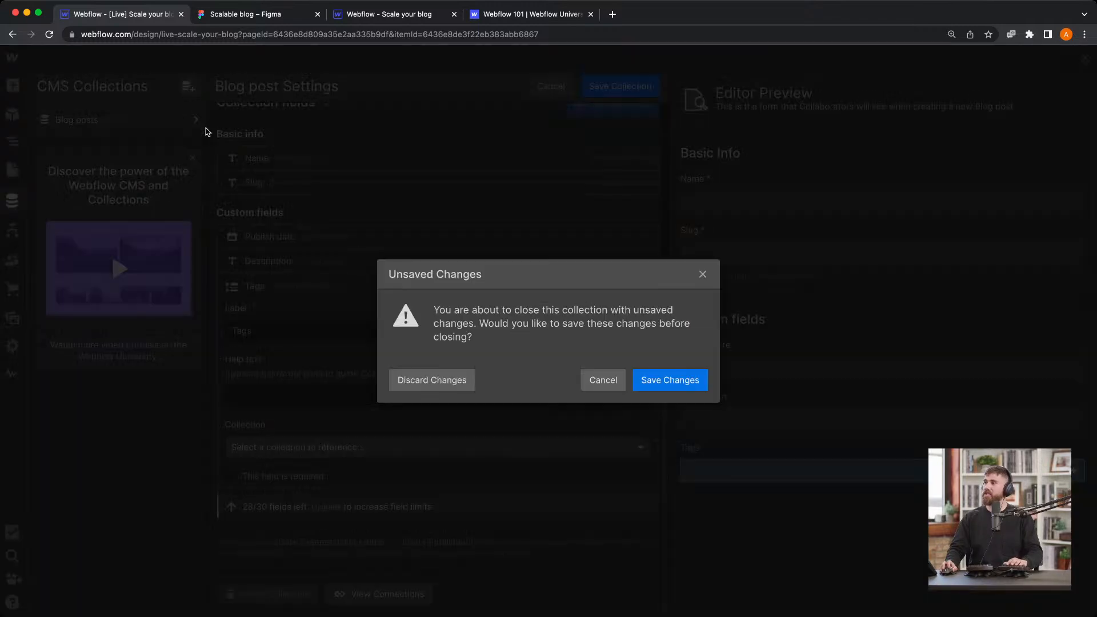
{"action": "left_click", "coordinate": [670, 380]}
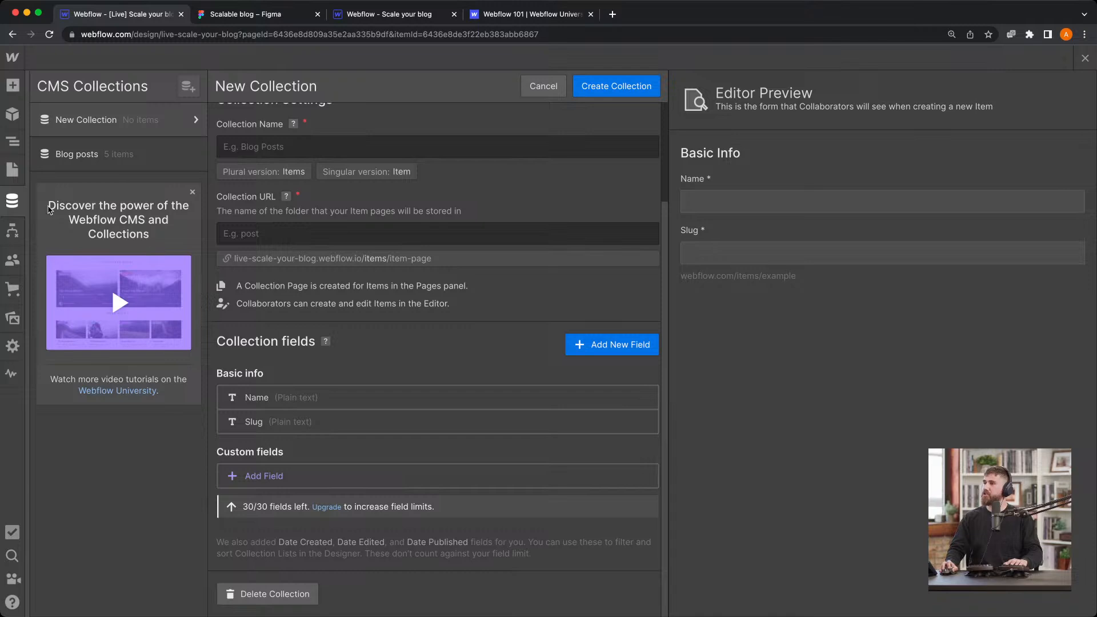
{"action": "left_click", "coordinate": [337, 146]}
{"action": "type", "text": "Tags"}
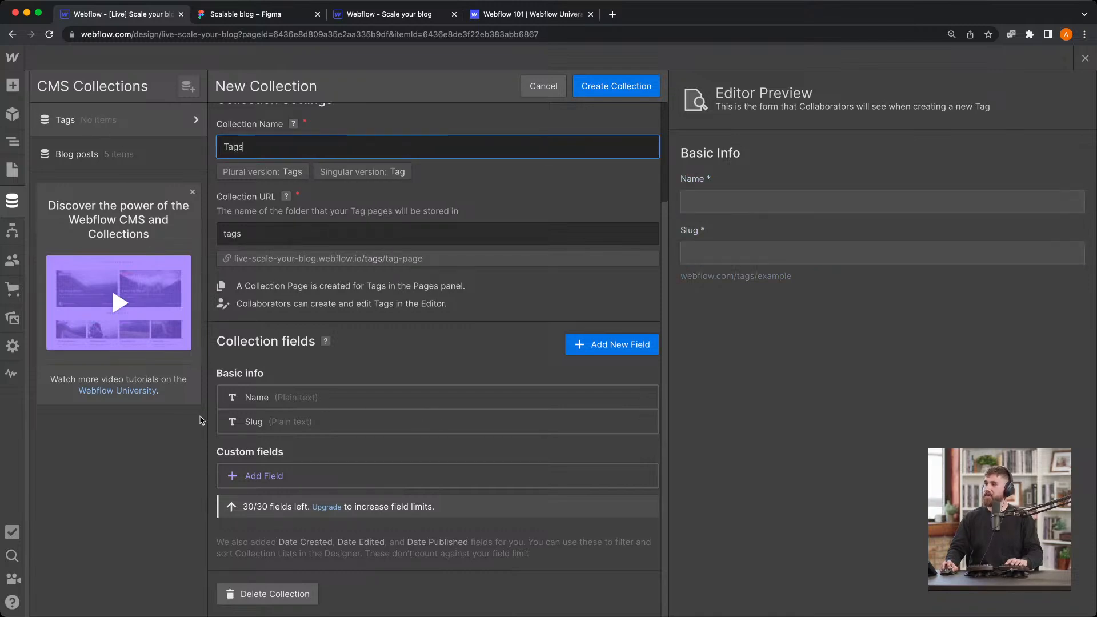
{"action": "left_click", "coordinate": [616, 85]}
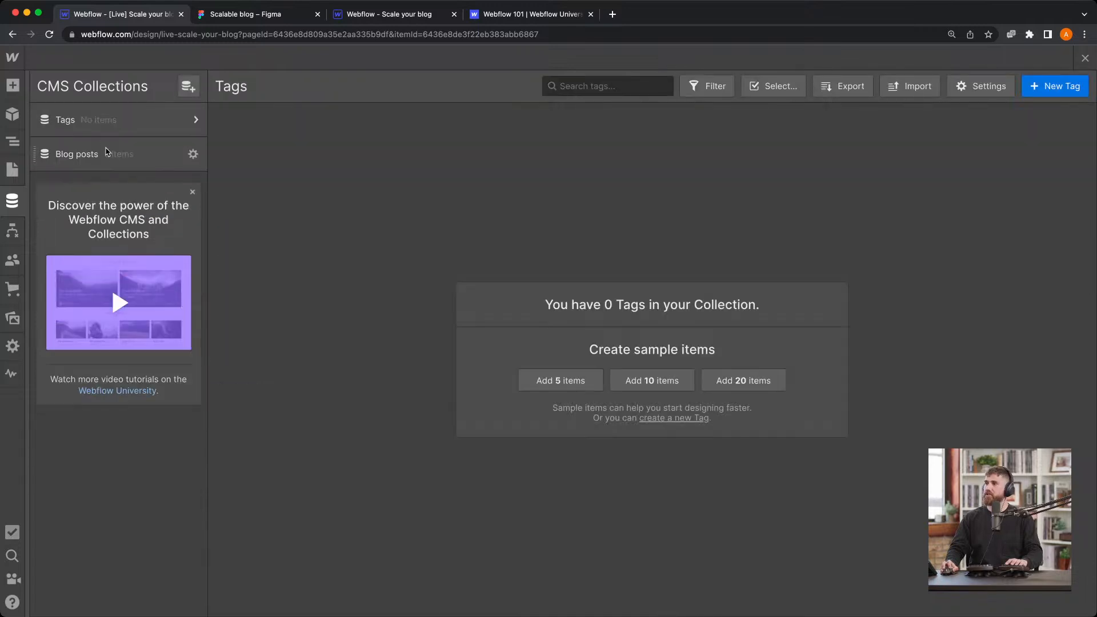
Add a Multi-reference field labelled Tags that references the Tags collection to Blog posts, and save the changes while opening the Tags collection
{"action": "left_click", "coordinate": [115, 164]}
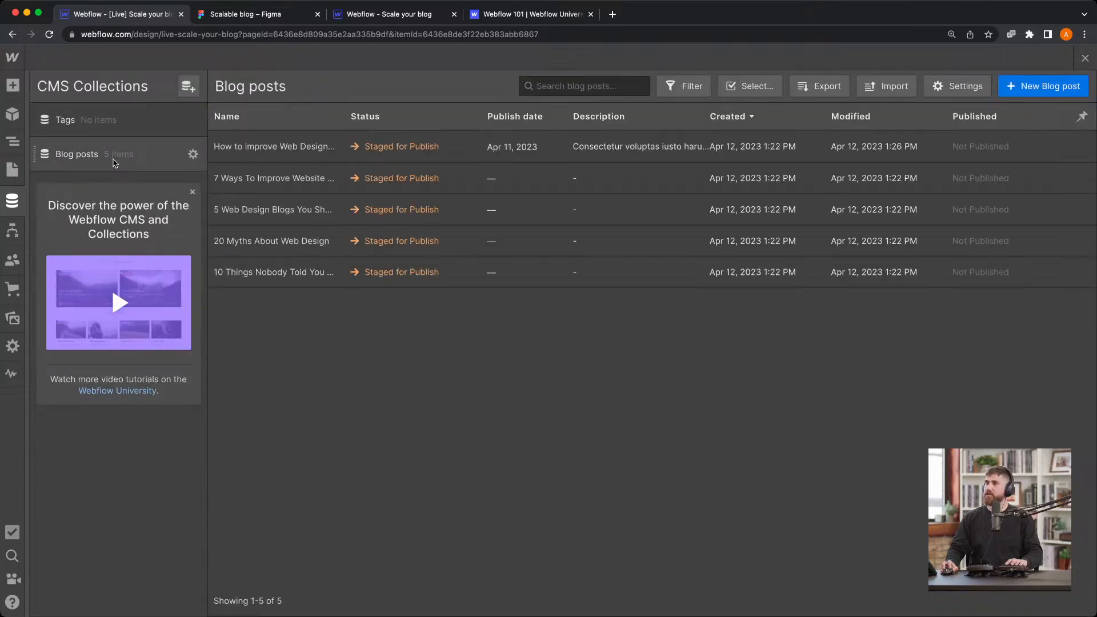
{"action": "left_click", "coordinate": [194, 154]}
{"action": "scroll", "coordinate": [331, 353], "scroll_direction": "down", "scroll_amount": 1}
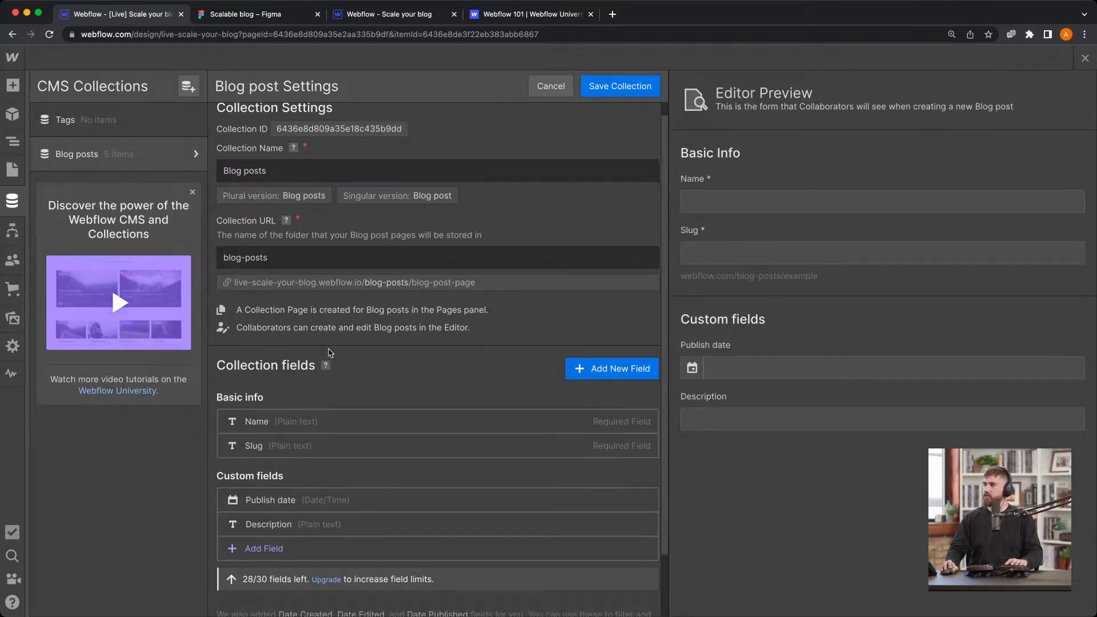
{"action": "scroll", "coordinate": [331, 353], "scroll_direction": "down", "scroll_amount": 2}
{"action": "left_click", "coordinate": [265, 484]}
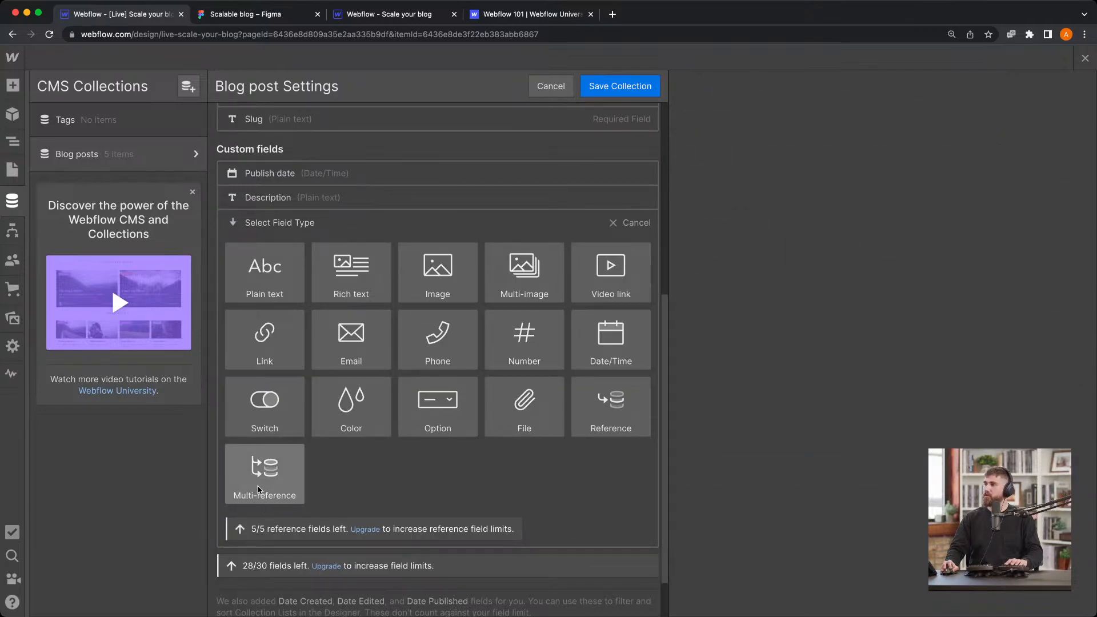
{"action": "left_click", "coordinate": [258, 490]}
{"action": "type", "text": "Tags"}
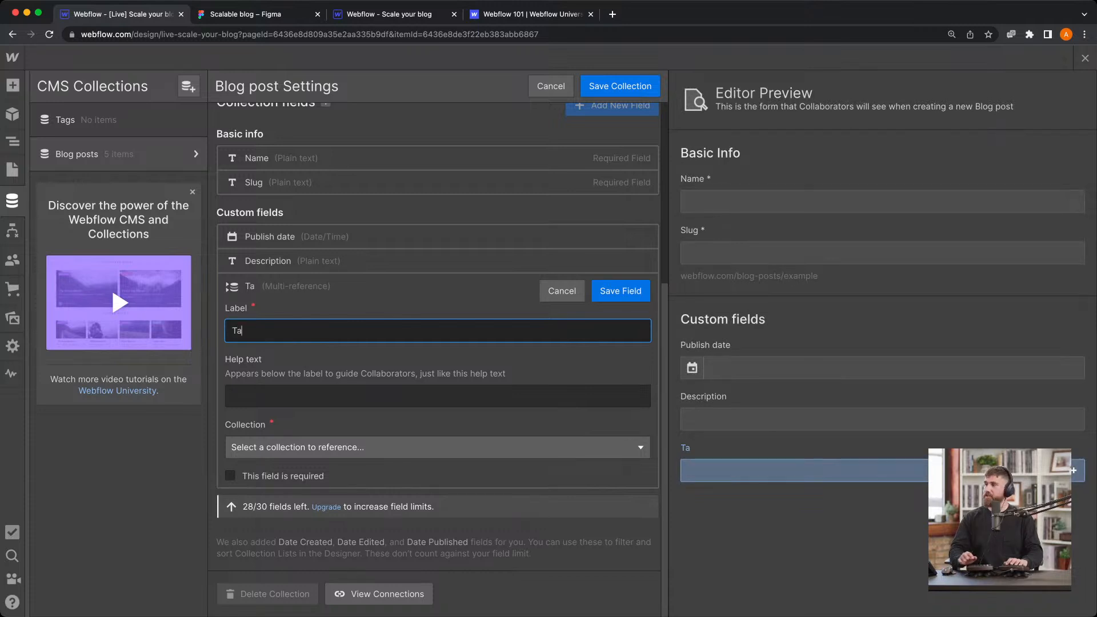
{"action": "left_click", "coordinate": [278, 441]}
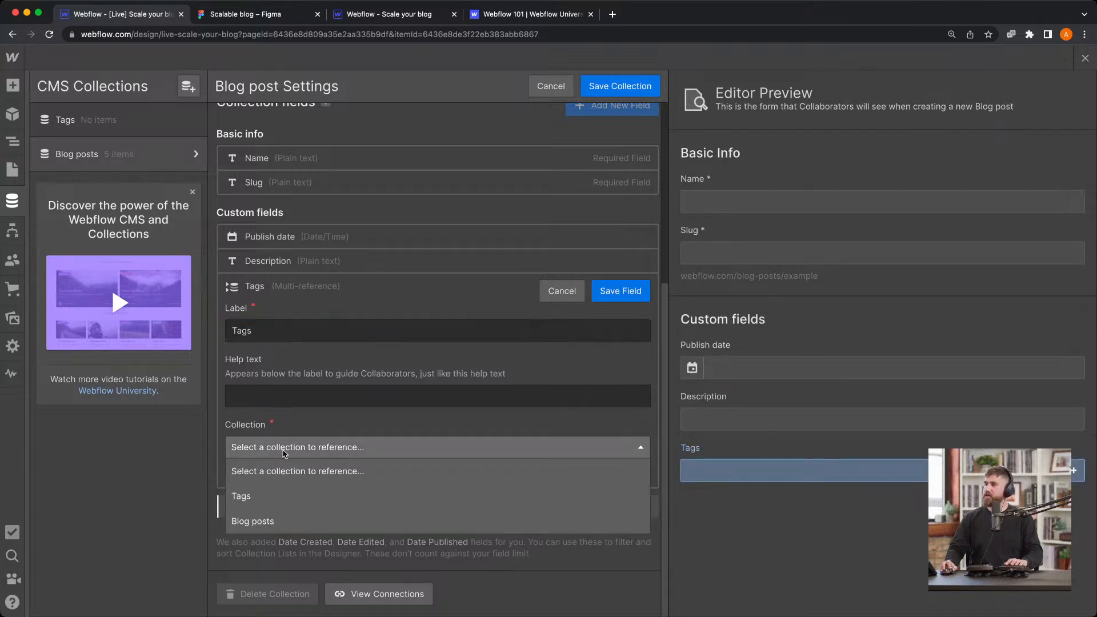
{"action": "left_click", "coordinate": [274, 503]}
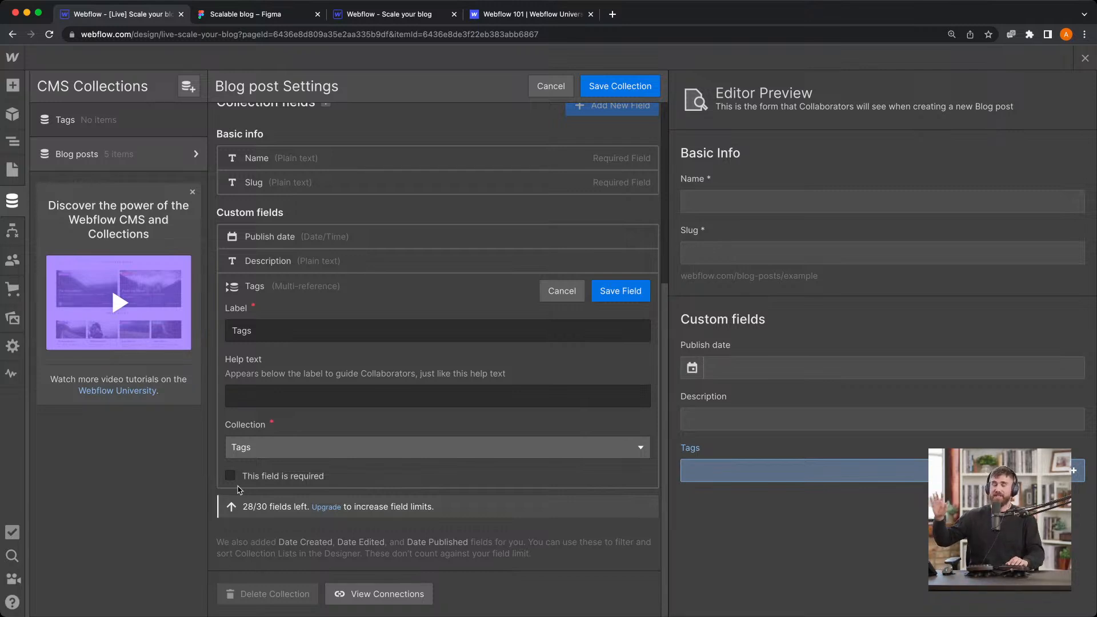
{"action": "left_click", "coordinate": [621, 291]}
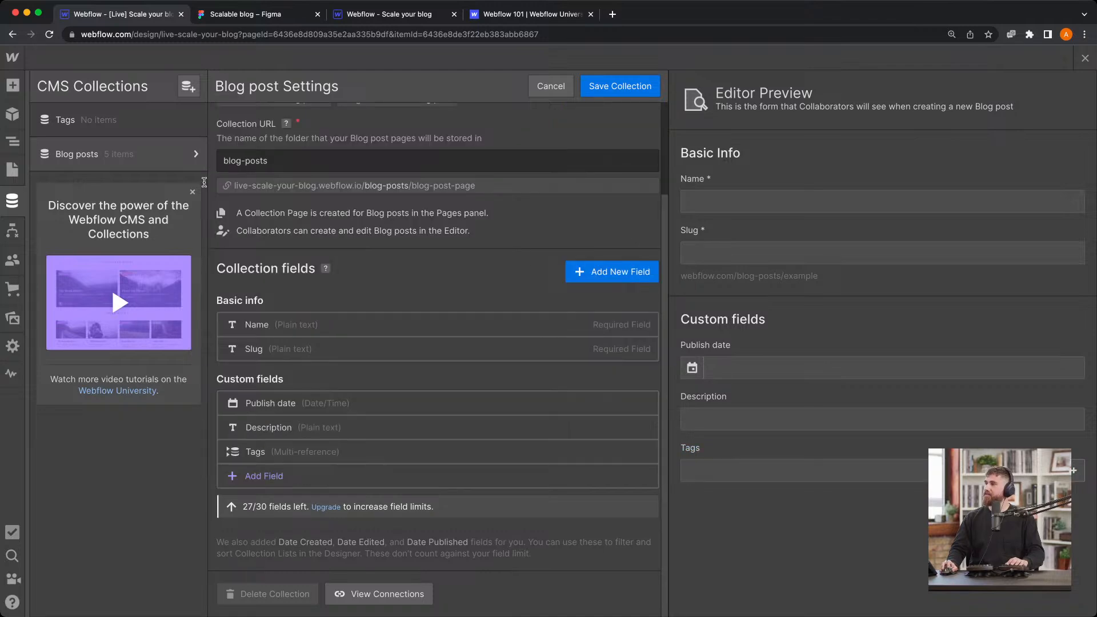
{"action": "left_click", "coordinate": [111, 127]}
{"action": "left_click", "coordinate": [655, 393]}
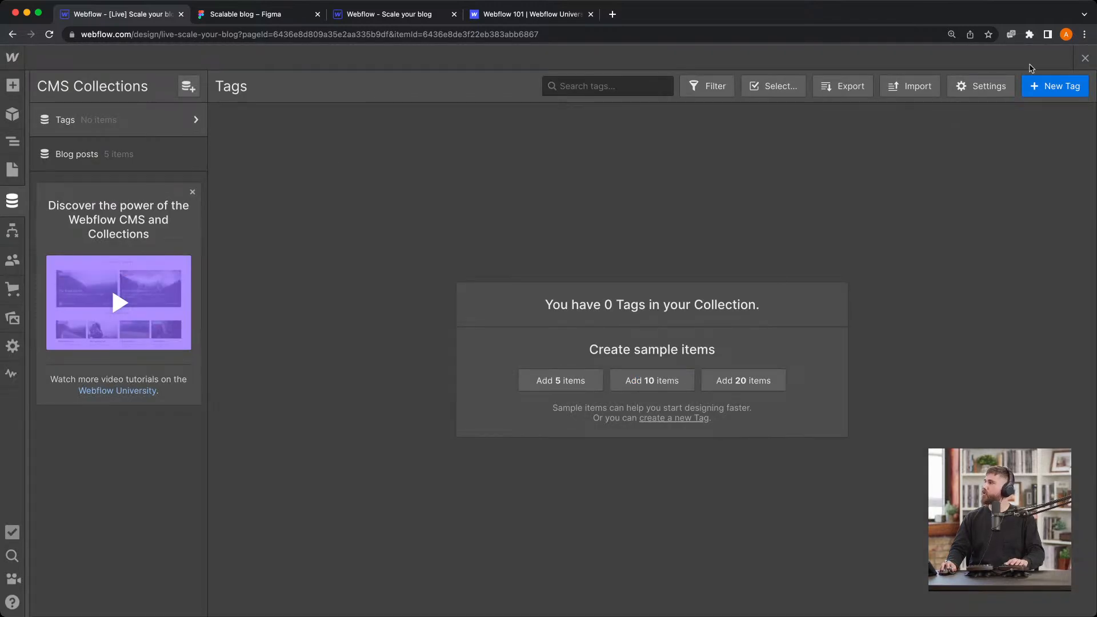
Create a tag named Development in the Tags collection
{"action": "left_click", "coordinate": [1056, 85]}
{"action": "type", "text": "Development"}
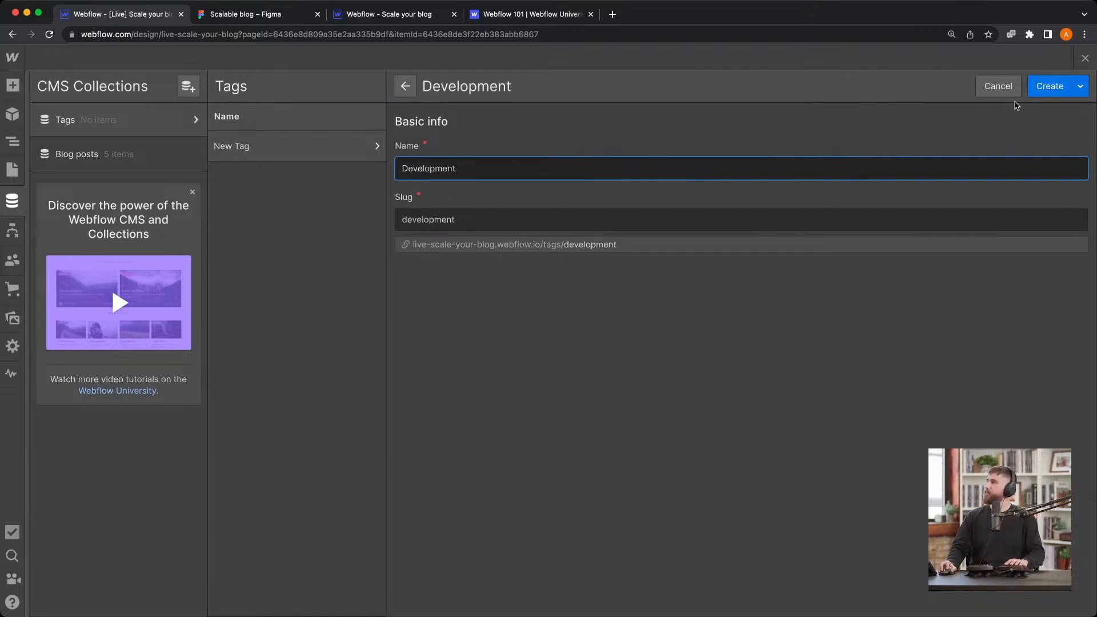
{"action": "left_click", "coordinate": [1049, 85]}
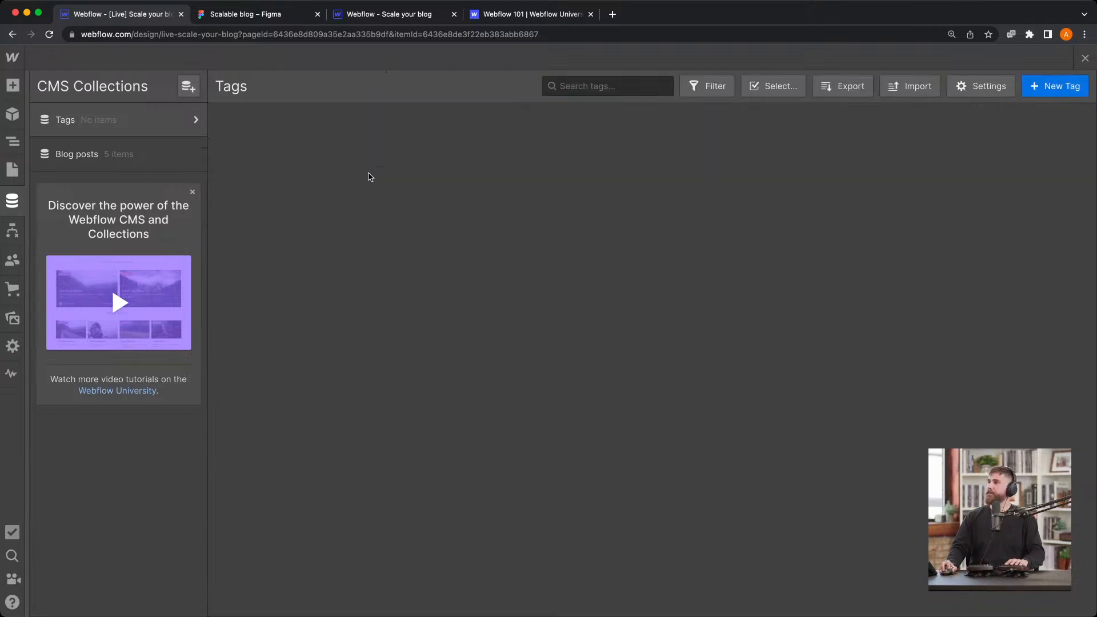
Check the category names in the finished Webflow blog project and create a second tag named Design
{"action": "left_click", "coordinate": [1075, 85]}
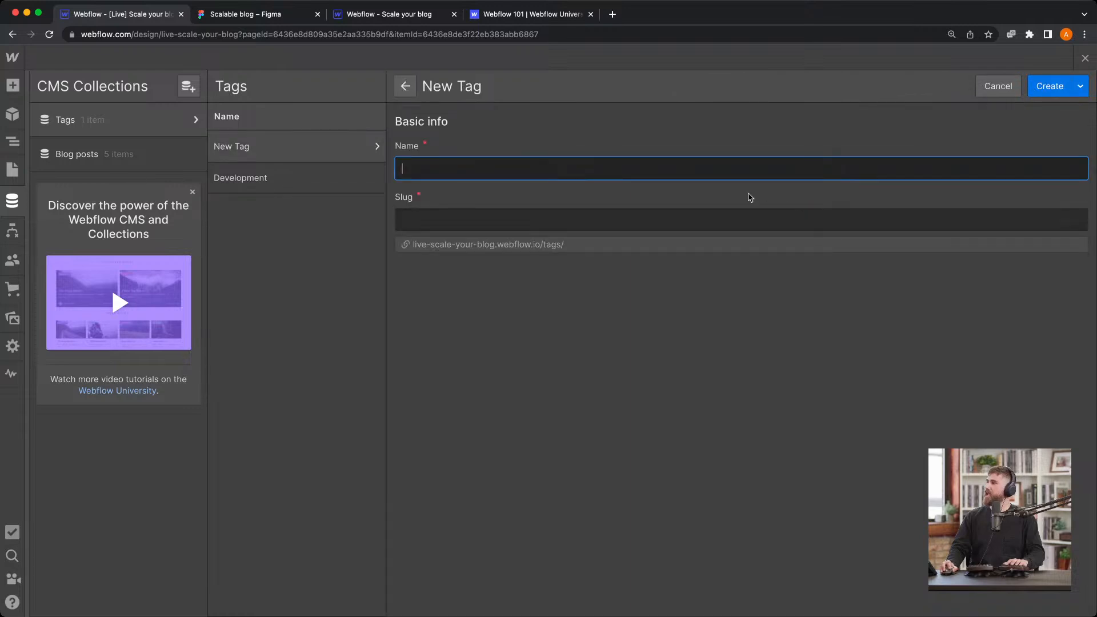
{"action": "left_click", "coordinate": [374, 18]}
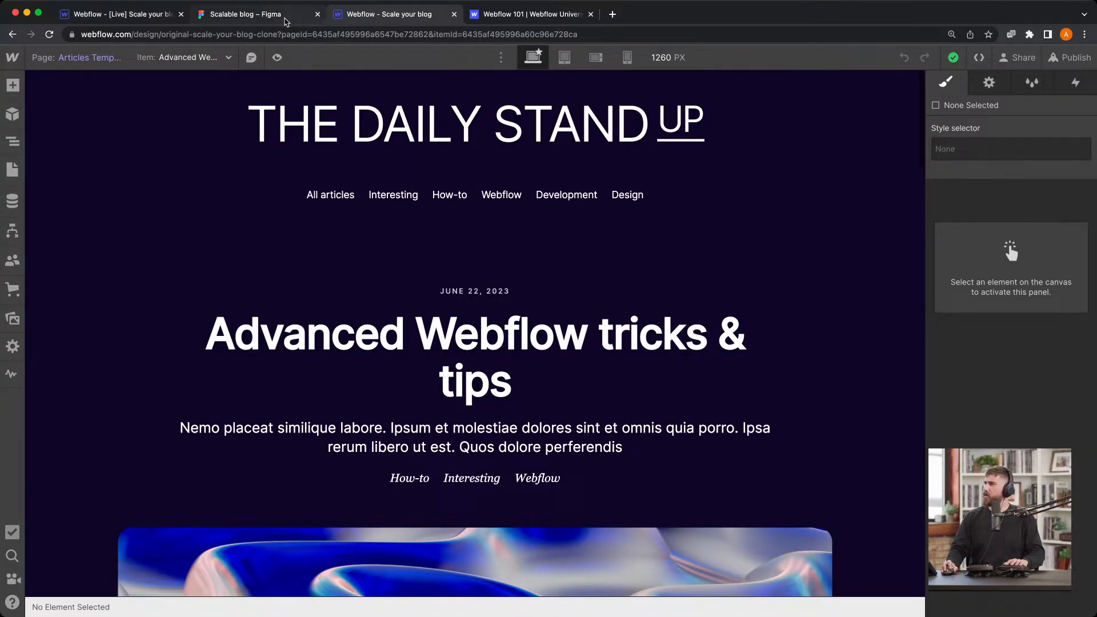
{"action": "left_click", "coordinate": [149, 14]}
{"action": "type", "text": "Des"}
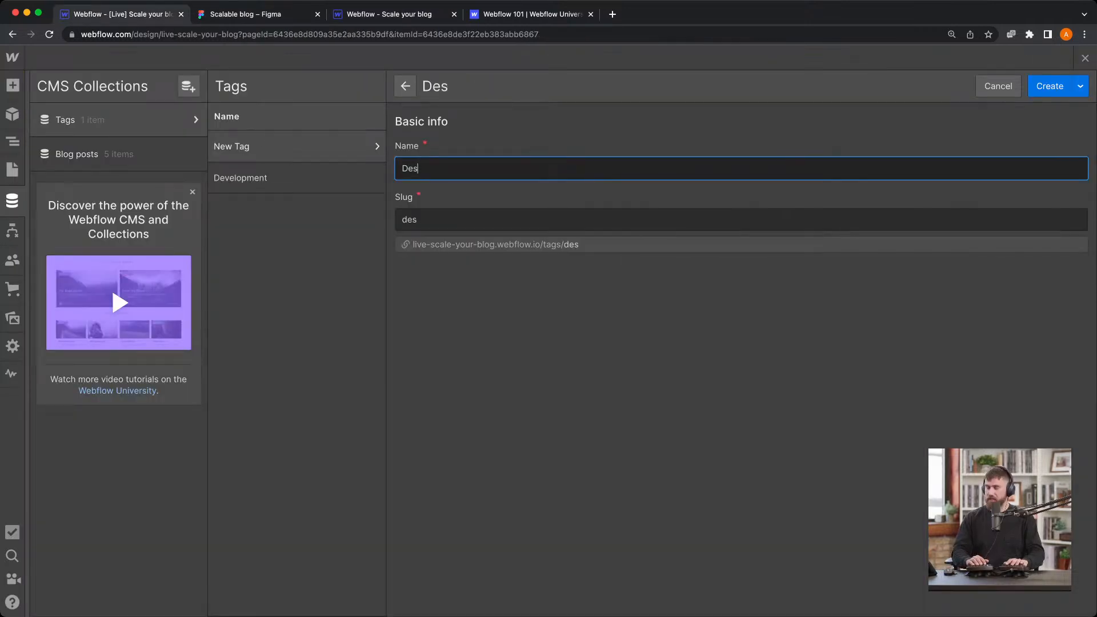
{"action": "type", "text": "ign"}
{"action": "left_click", "coordinate": [1050, 86]}
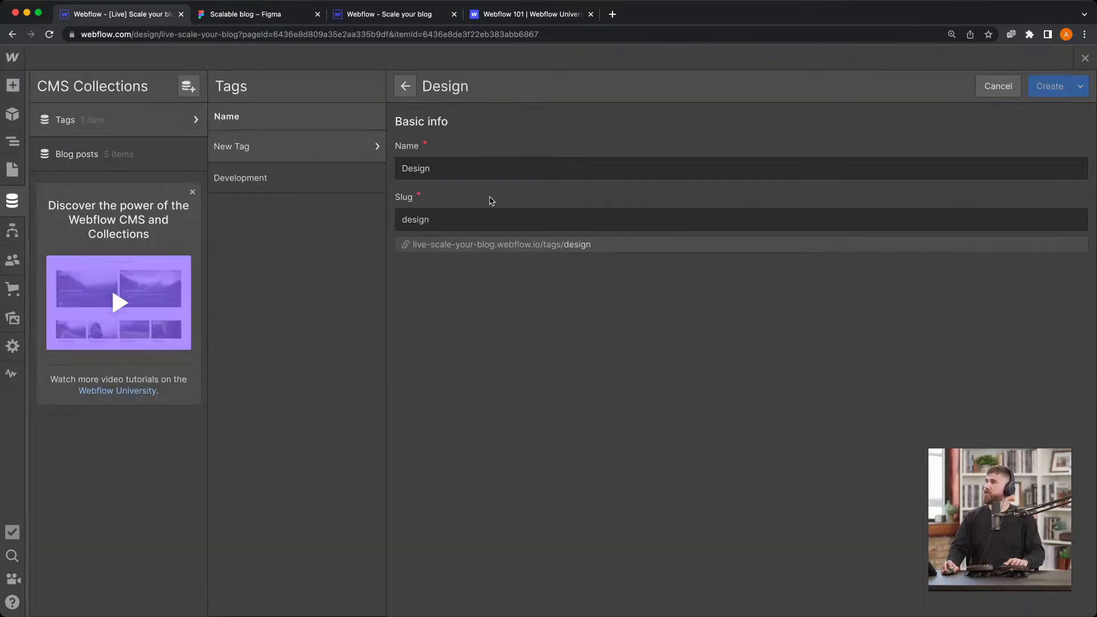
Start another new item in the Tags collection and create it with the name Interesting
{"action": "left_click", "coordinate": [1053, 85]}
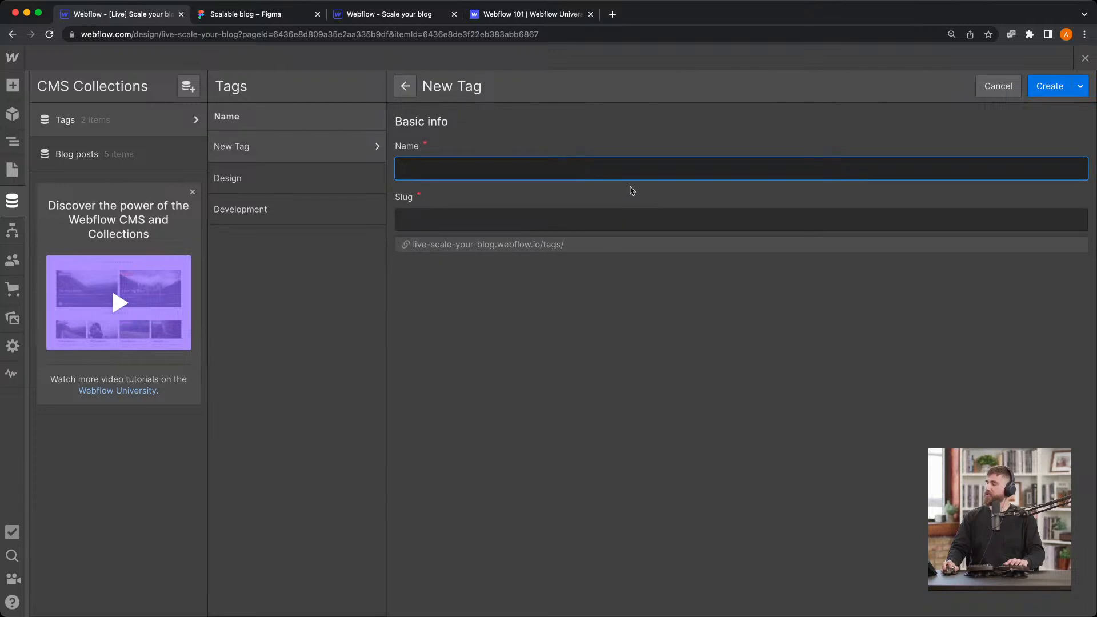
{"action": "type", "text": "IN"}
{"action": "key", "text": "BackSpace"}
{"action": "type", "text": "nteresting"}
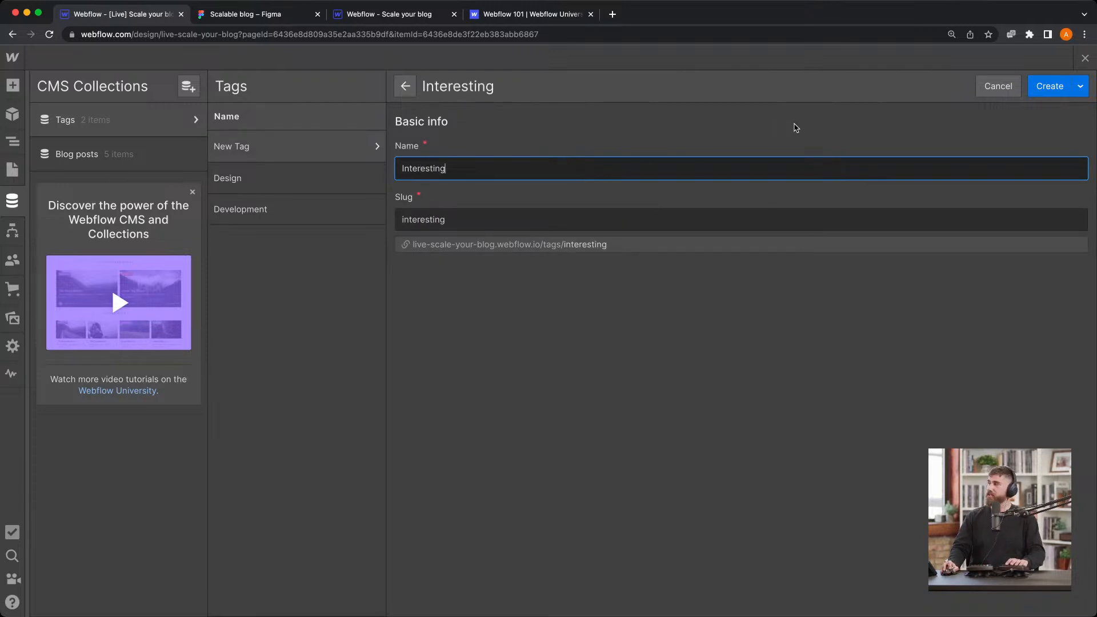
{"action": "left_click", "coordinate": [1039, 90]}
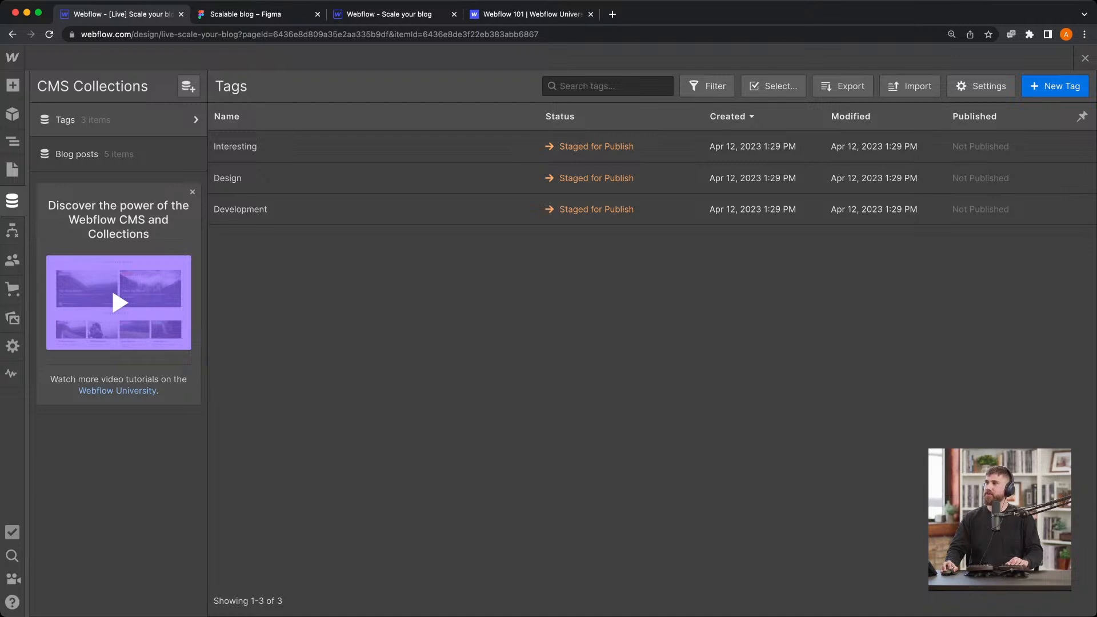
Assign the Design and Development tags to the blog post "How to improve Web Design Process" and save it
{"action": "left_click", "coordinate": [117, 151]}
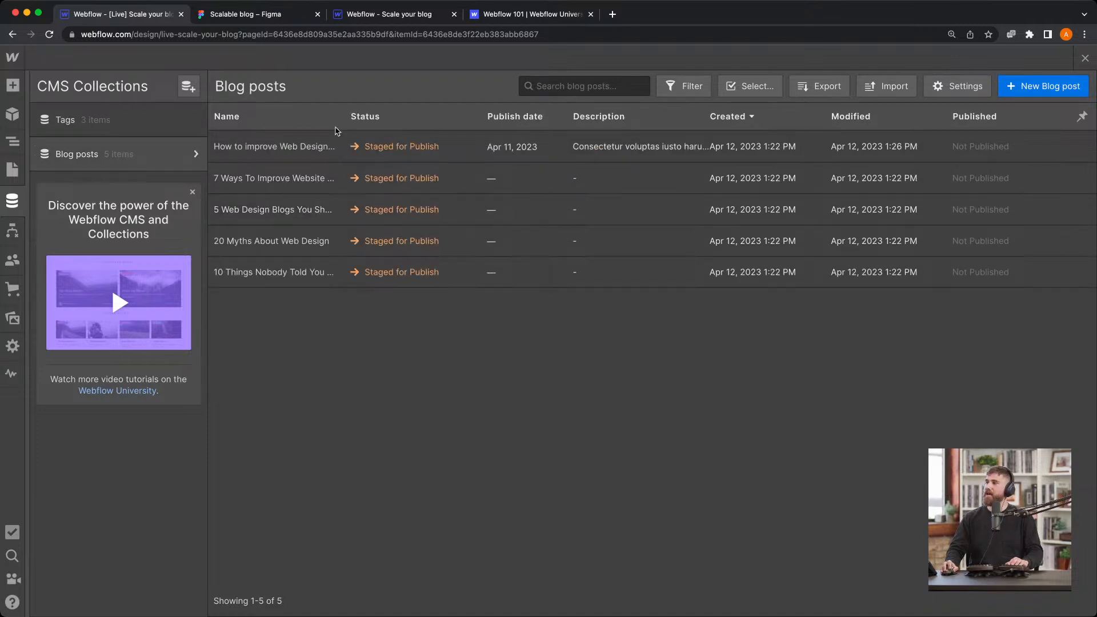
{"action": "left_click", "coordinate": [298, 154]}
{"action": "left_click", "coordinate": [441, 424]}
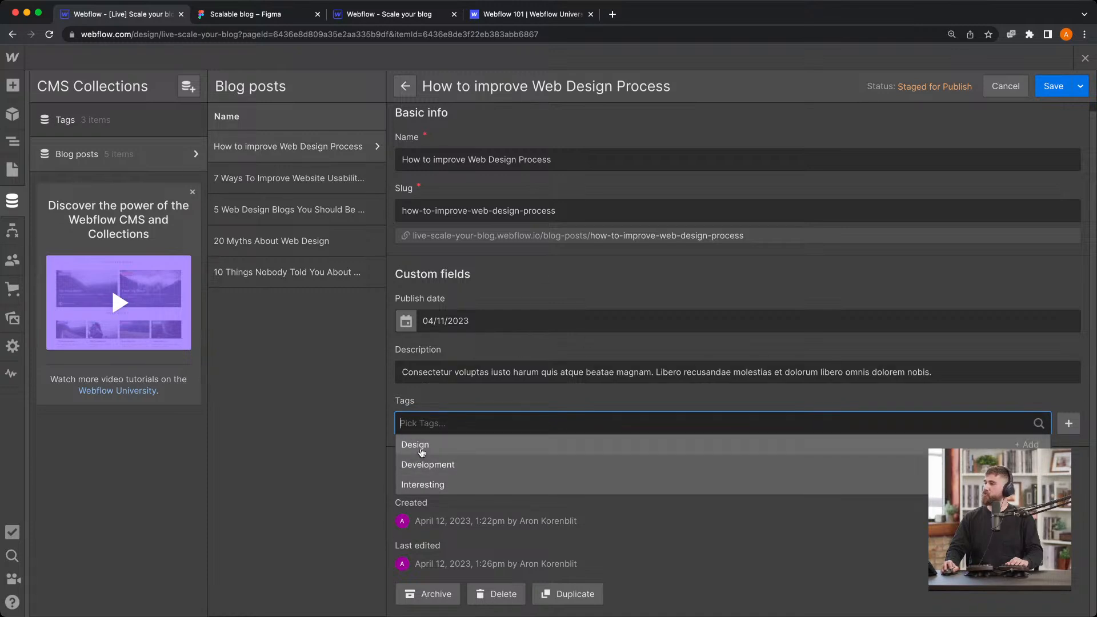
{"action": "left_click", "coordinate": [1033, 445]}
{"action": "left_click", "coordinate": [676, 423]}
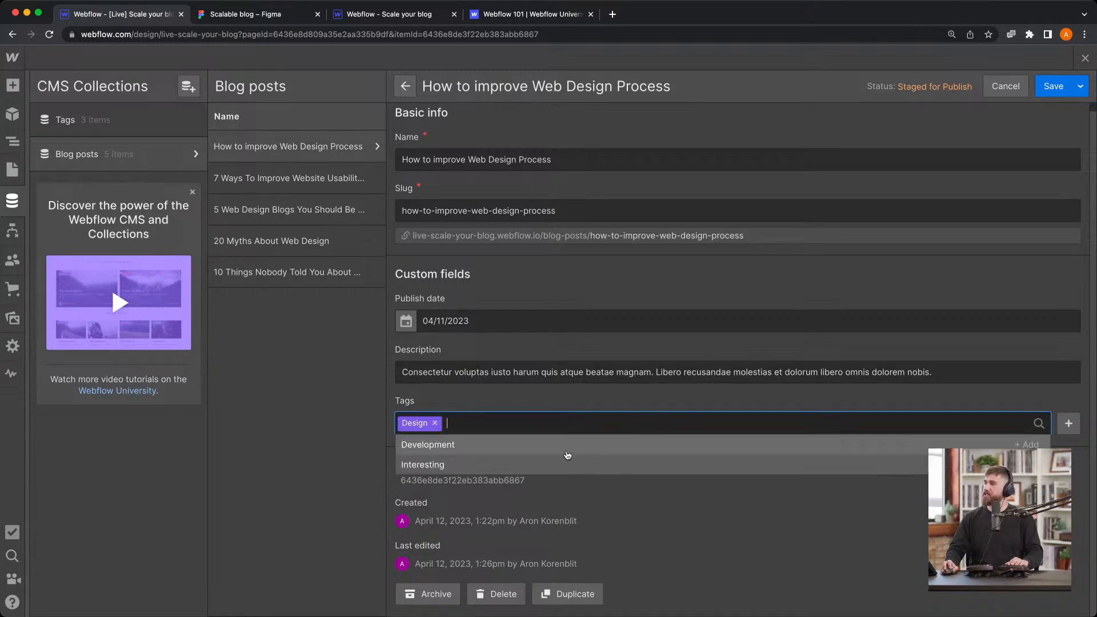
{"action": "left_click", "coordinate": [567, 446]}
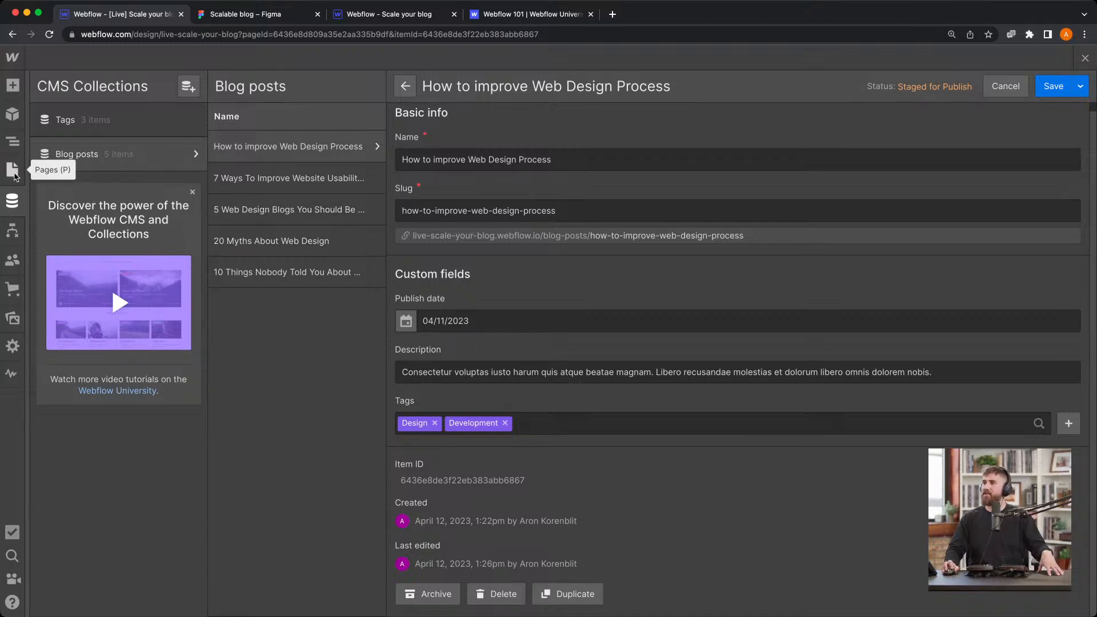
{"action": "left_click", "coordinate": [1053, 86]}
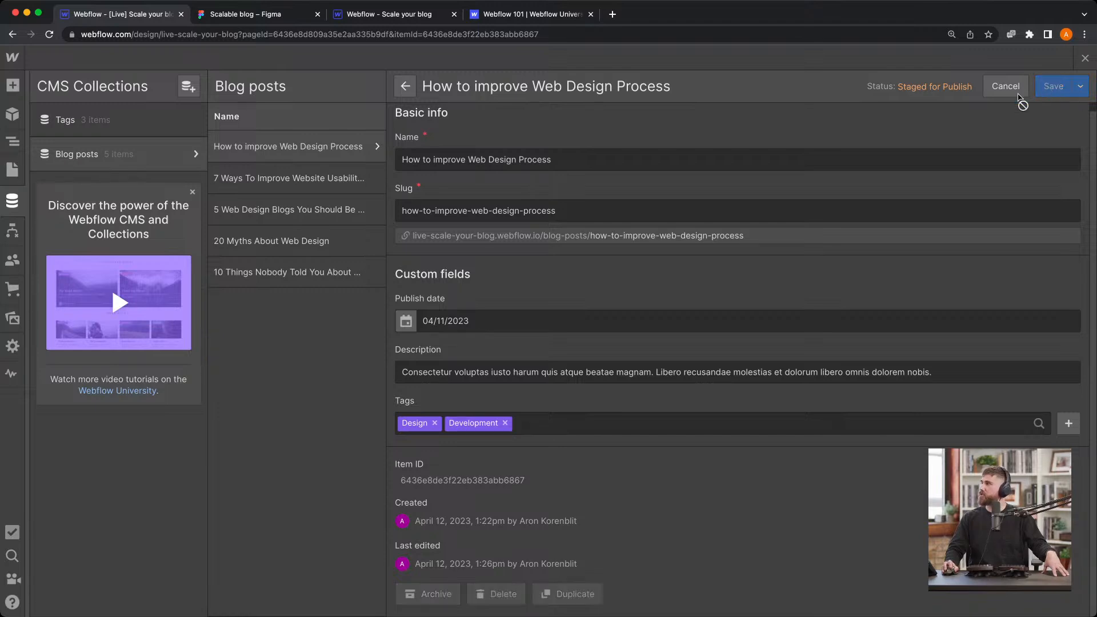
Open the Tags Template collection page and look through the tag items it can display
{"action": "left_click", "coordinate": [4, 170]}
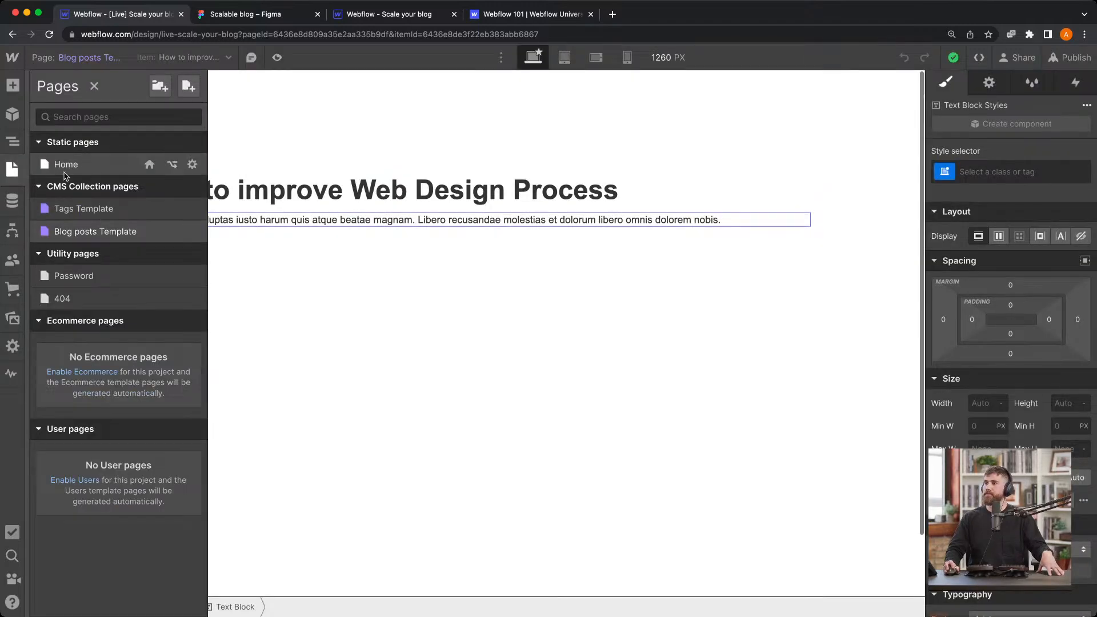
{"action": "left_click", "coordinate": [95, 211]}
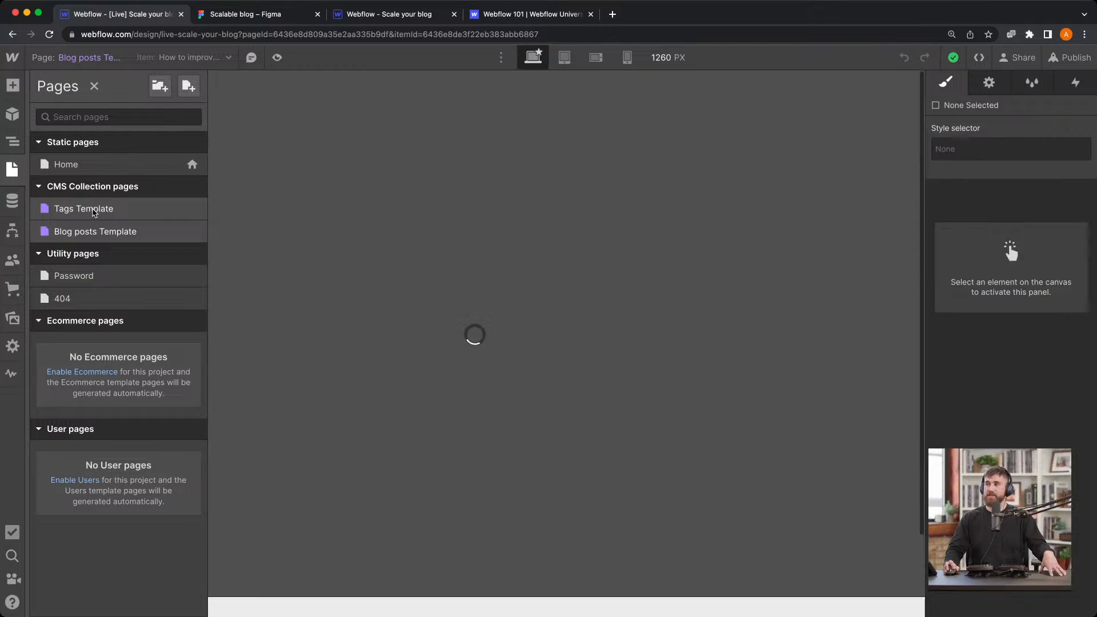
{"action": "left_click", "coordinate": [208, 58]}
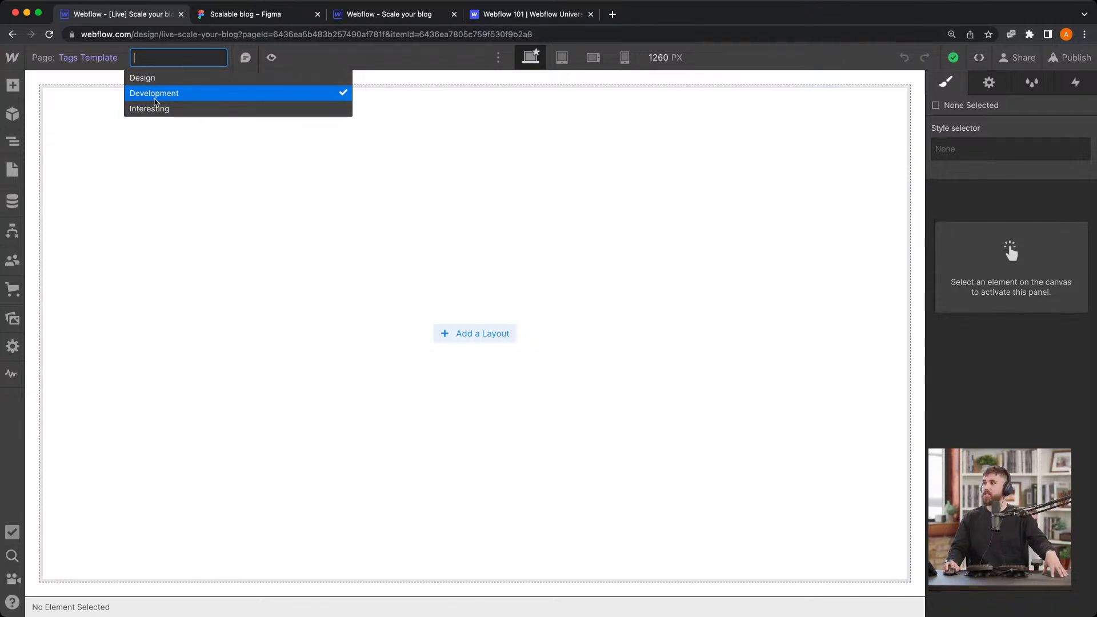
Go back to the Blog posts Template page and display the item "How to improve Web Design Process"
{"action": "left_click", "coordinate": [19, 175]}
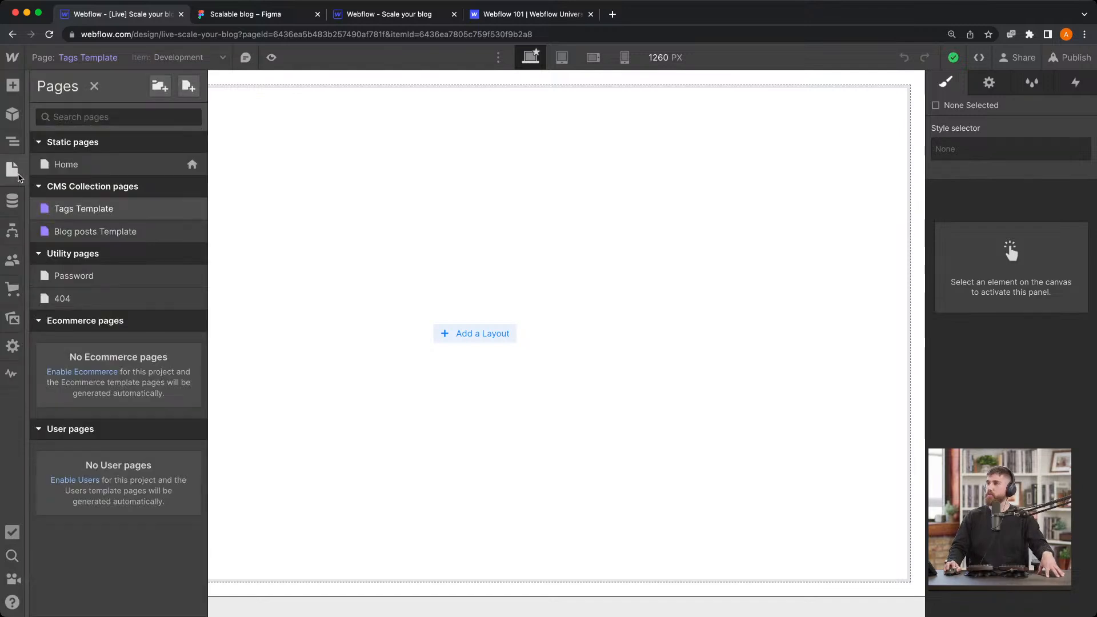
{"action": "left_click", "coordinate": [104, 231]}
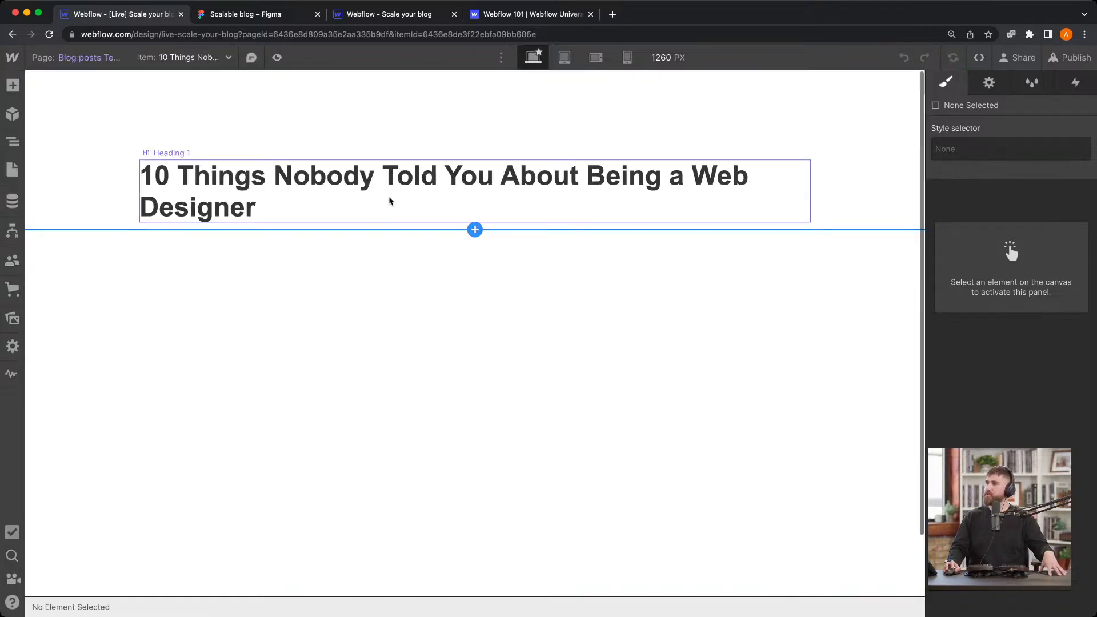
{"action": "left_click", "coordinate": [189, 57]}
{"action": "left_click", "coordinate": [201, 140]}
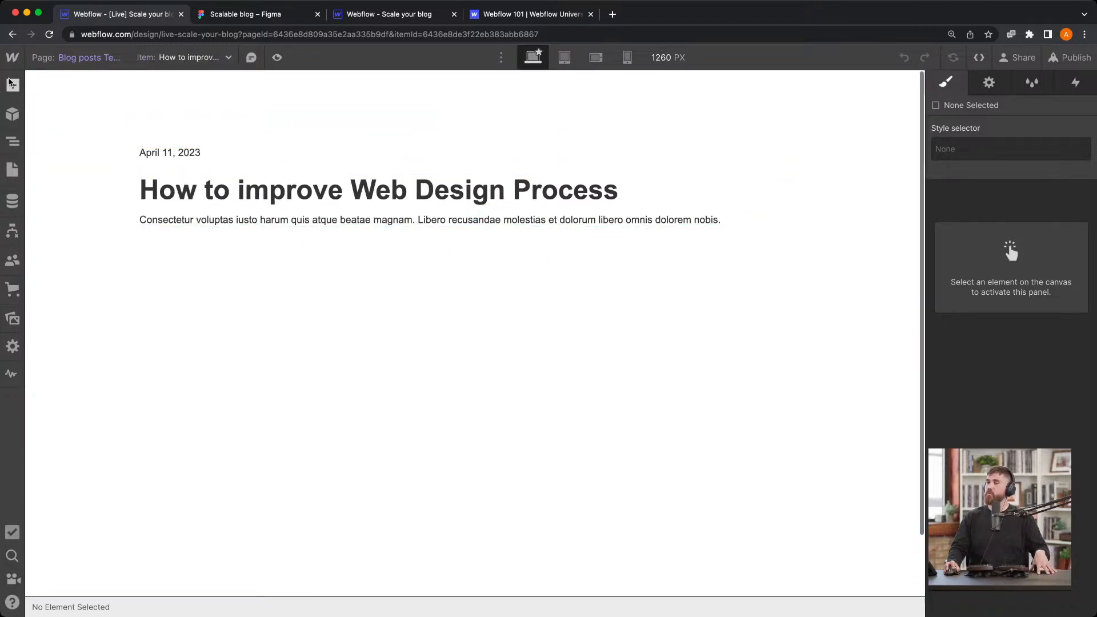
Add a Collection List below the description text and set its source to the blog post's multi-reference Tags field
{"action": "left_click", "coordinate": [11, 84]}
{"action": "scroll", "coordinate": [54, 400], "scroll_direction": "down", "scroll_amount": 5}
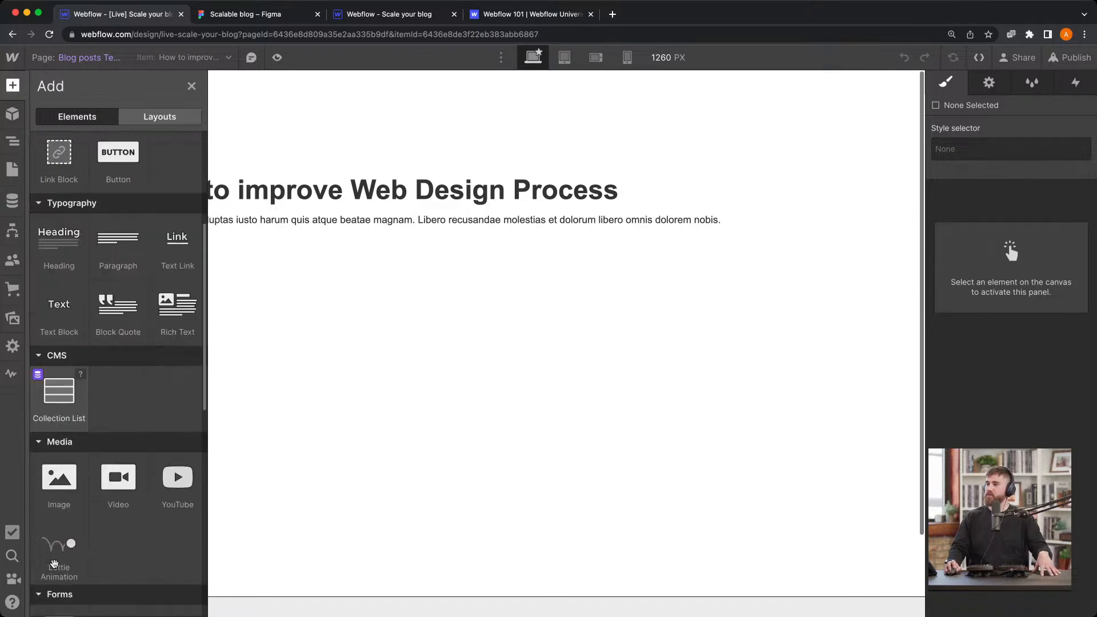
{"action": "left_click_drag", "start_coordinate": [55, 410], "coordinate": [409, 230]}
{"action": "left_click", "coordinate": [105, 433]}
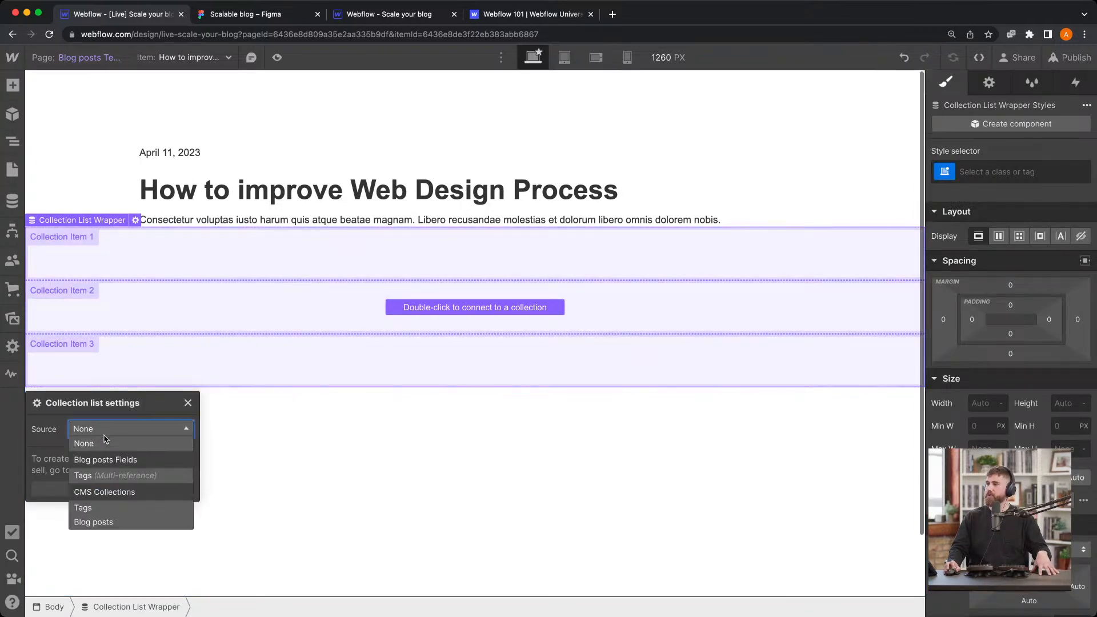
{"action": "left_click", "coordinate": [110, 476]}
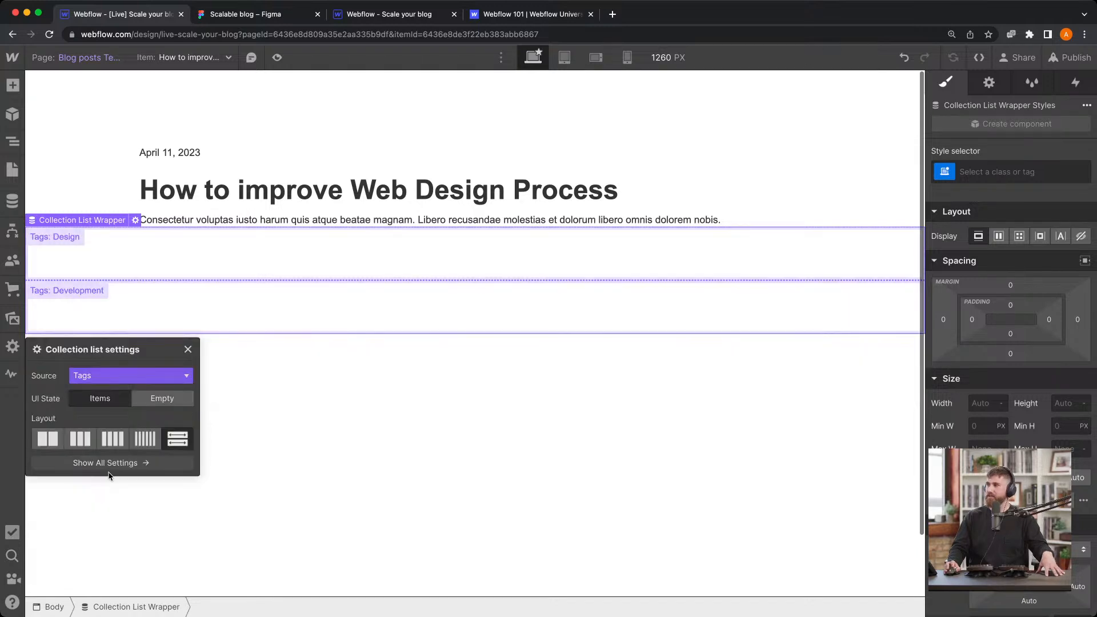
Place a Link Block inside the tags collection item and link it to the Current Tag collection page
{"action": "left_click", "coordinate": [14, 87]}
{"action": "left_click_drag", "start_coordinate": [57, 400], "coordinate": [256, 257]}
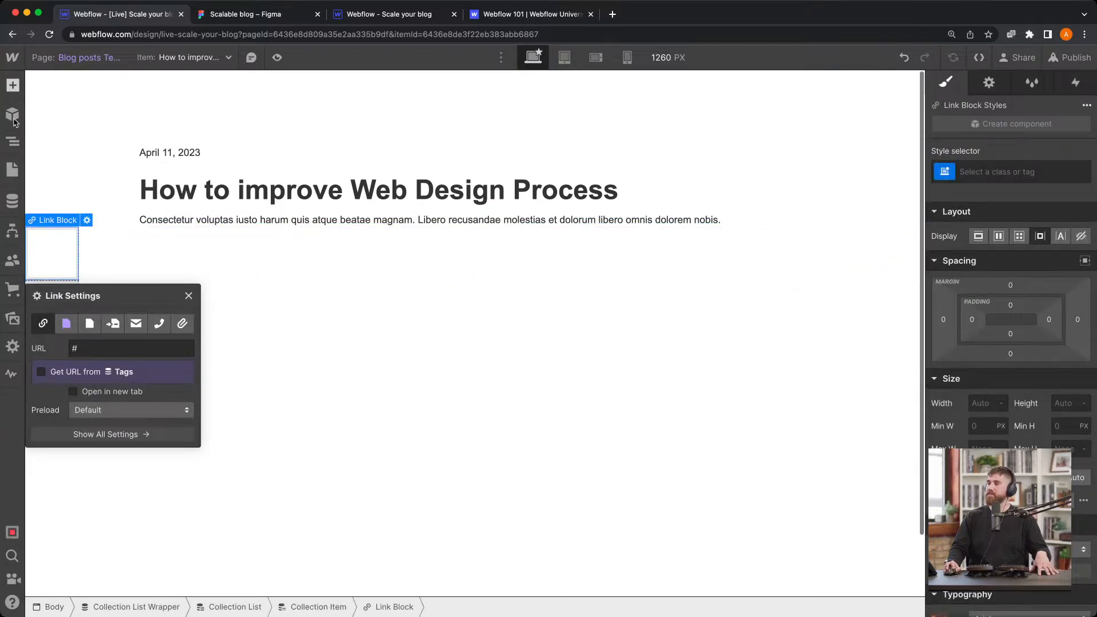
{"action": "left_click", "coordinate": [67, 324]}
{"action": "left_click", "coordinate": [109, 349]}
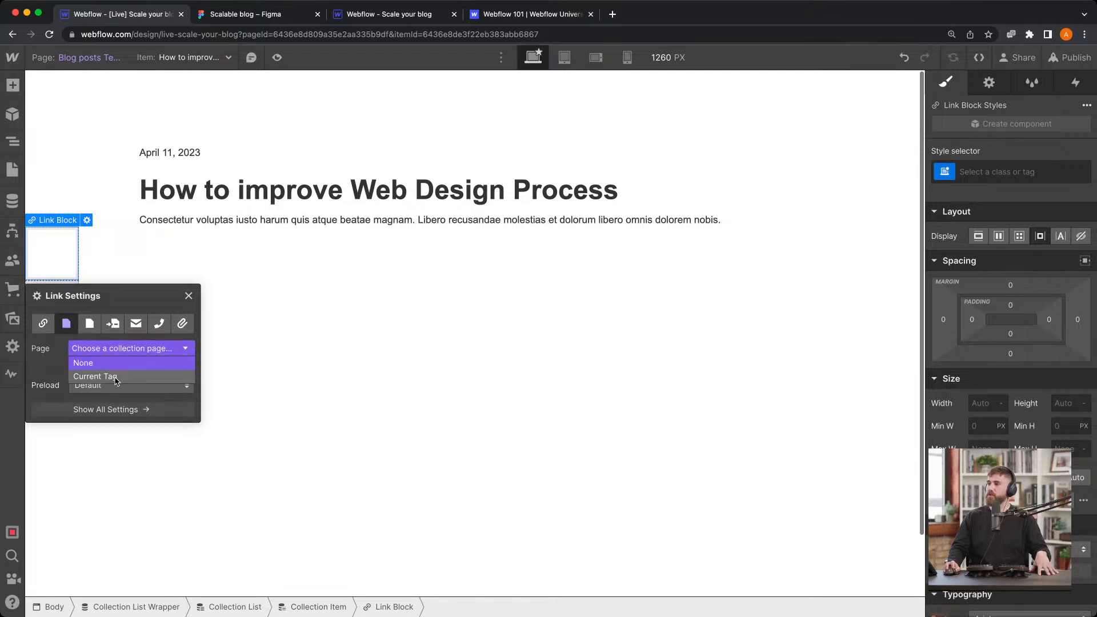
{"action": "left_click", "coordinate": [114, 375]}
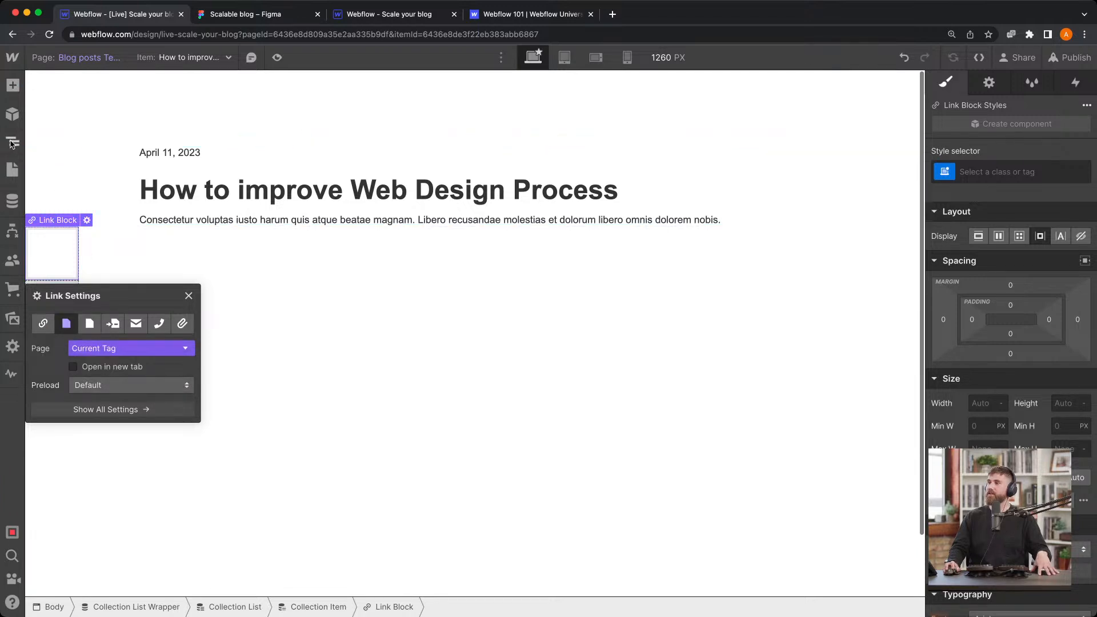
Put a Text Block inside the link block and get its text from the Name field of Tags
{"action": "left_click", "coordinate": [13, 85]}
{"action": "scroll", "coordinate": [115, 372], "scroll_direction": "down", "scroll_amount": 1}
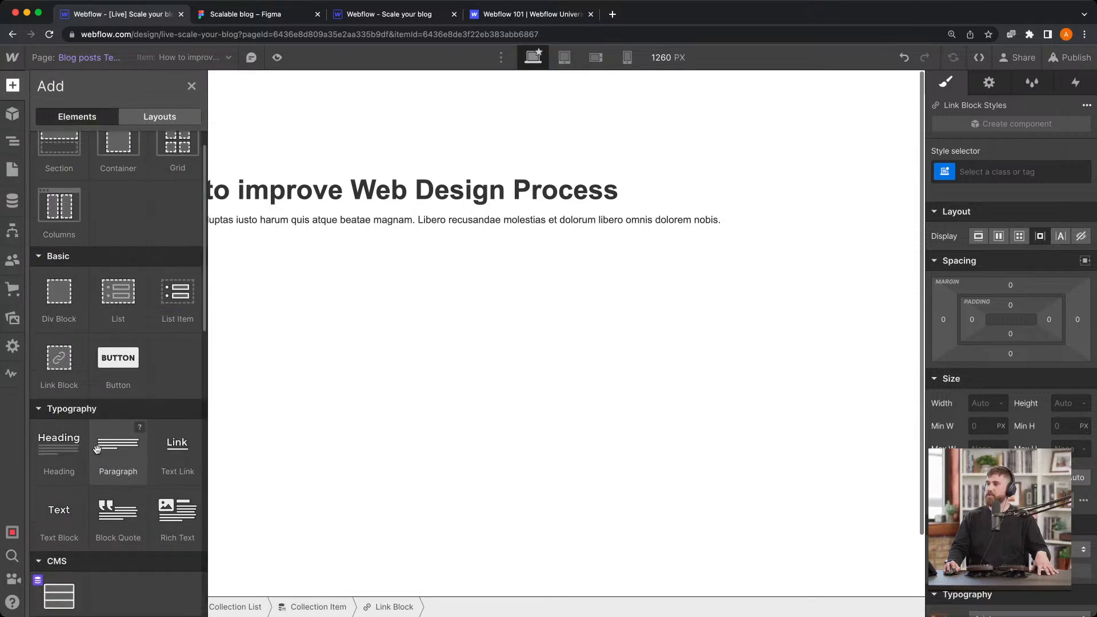
{"action": "left_click_drag", "start_coordinate": [63, 500], "coordinate": [57, 246]}
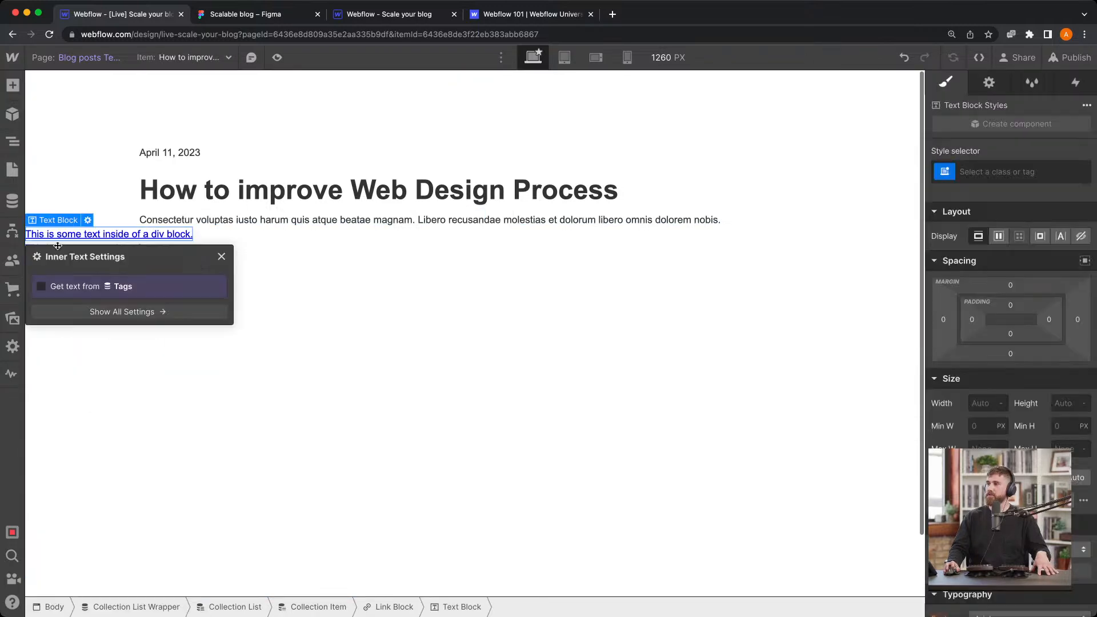
{"action": "left_click", "coordinate": [69, 291]}
{"action": "left_click", "coordinate": [115, 304]}
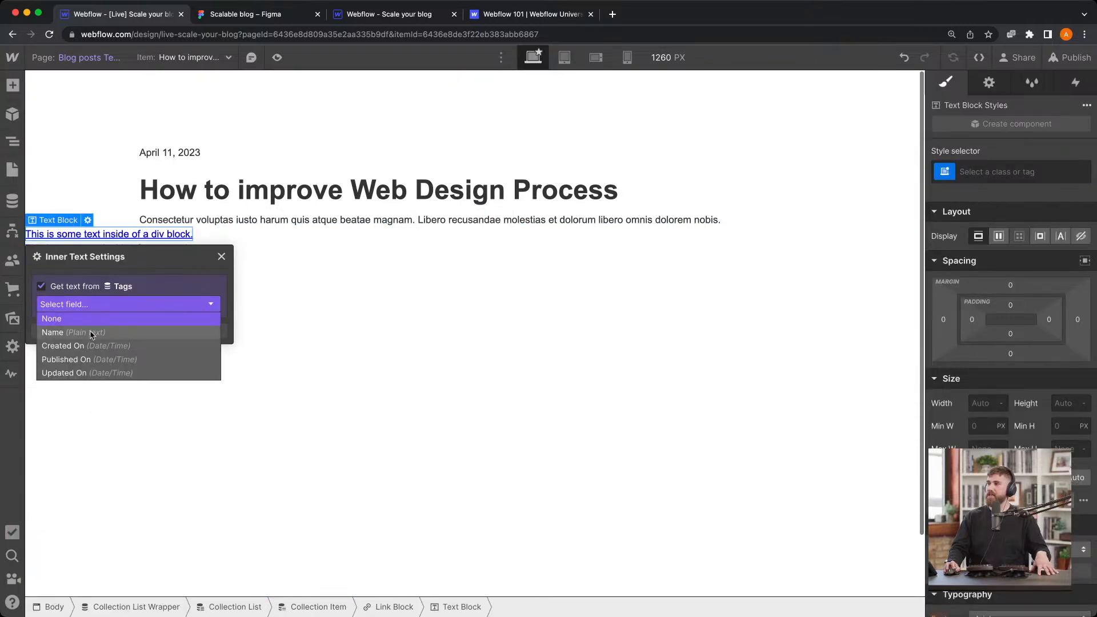
{"action": "left_click", "coordinate": [68, 318]}
{"action": "left_click", "coordinate": [307, 222]}
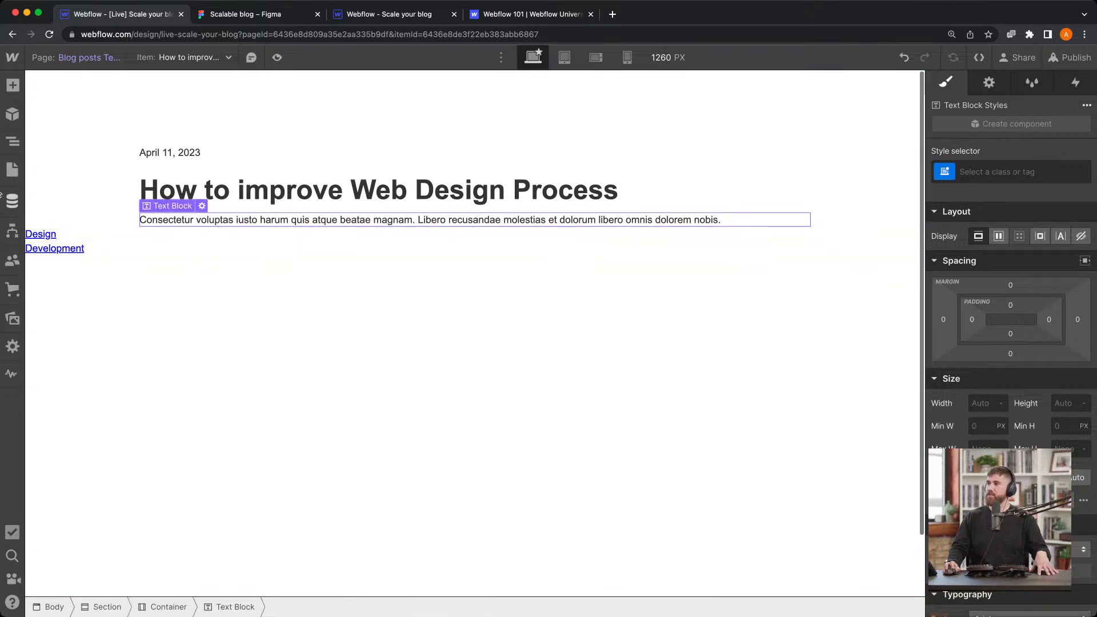
Move the Collection List Wrapper into the Container, directly after the description Text Block
{"action": "left_click", "coordinate": [13, 141]}
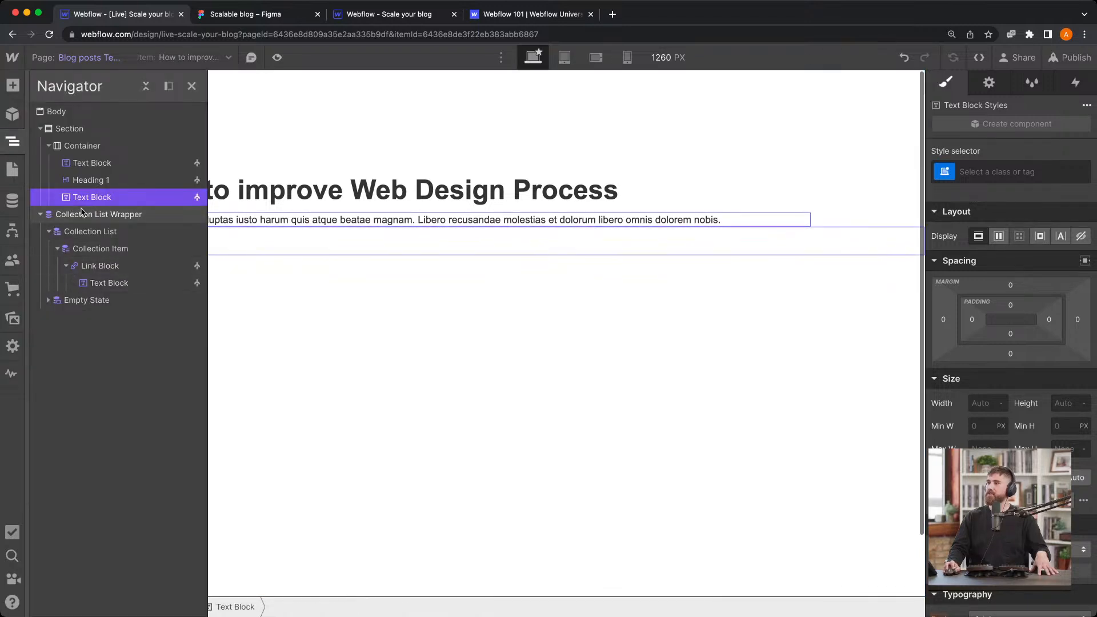
{"action": "mouse_move", "coordinate": [82, 213]}
{"action": "left_mouse_down"}
{"action": "mouse_move", "coordinate": [91, 164]}
{"action": "mouse_move", "coordinate": [91, 215]}
{"action": "left_mouse_up"}
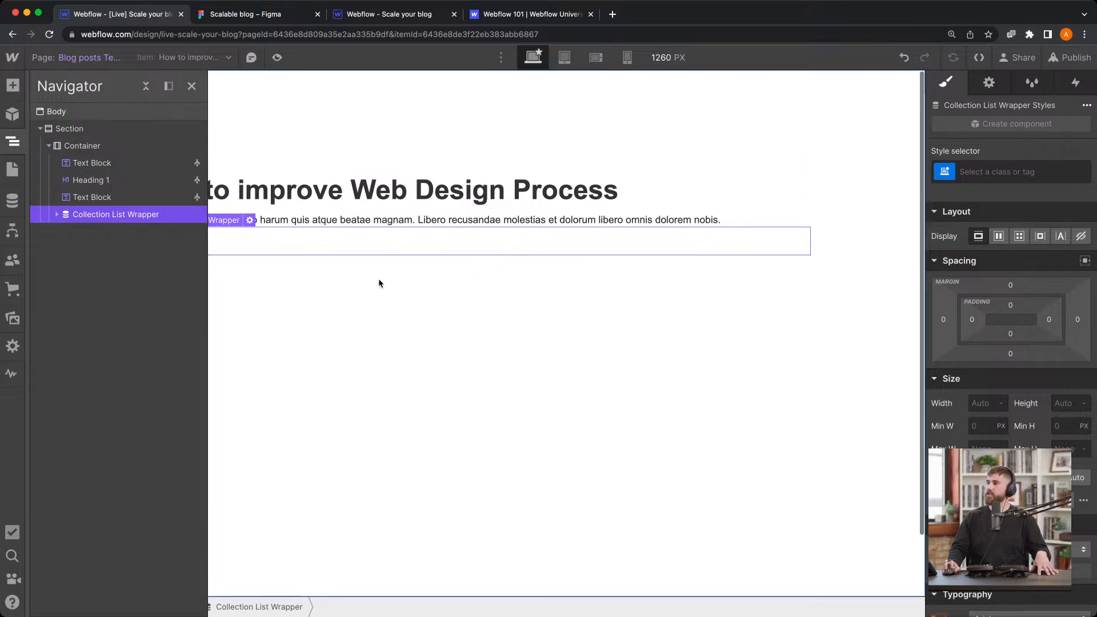
{"action": "left_click", "coordinate": [378, 284]}
{"action": "left_click", "coordinate": [265, 237]}
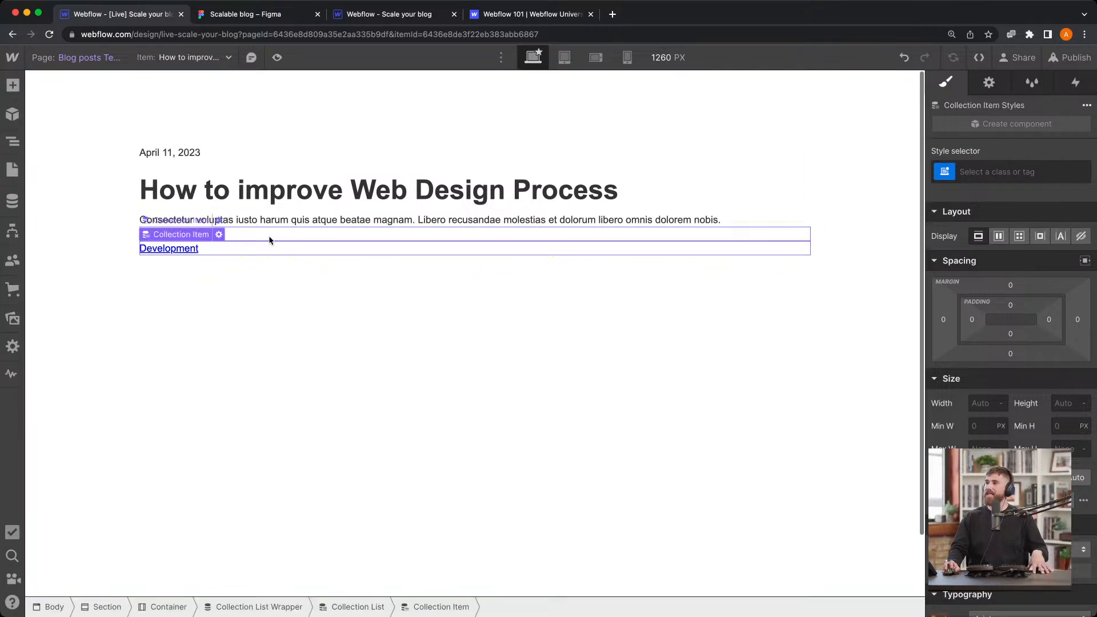
{"action": "left_click", "coordinate": [342, 336]}
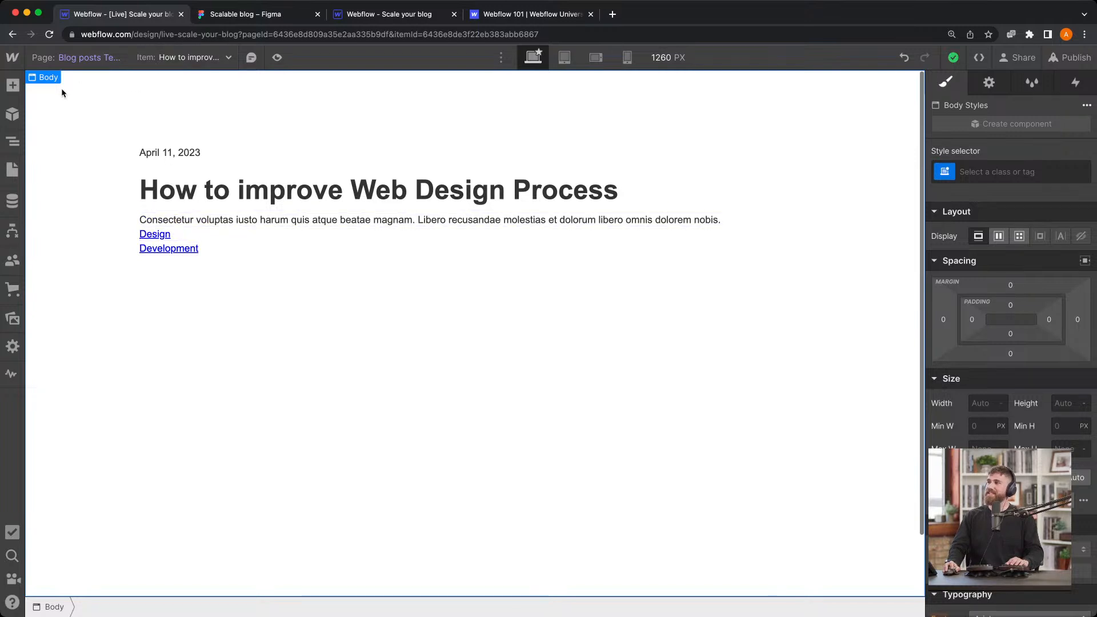
In the blog post "7 Ways To Improve Website Usability And Accessibility", set the publish date to 04/07/2023 and the description to "This is a test title"
{"action": "left_click", "coordinate": [12, 170]}
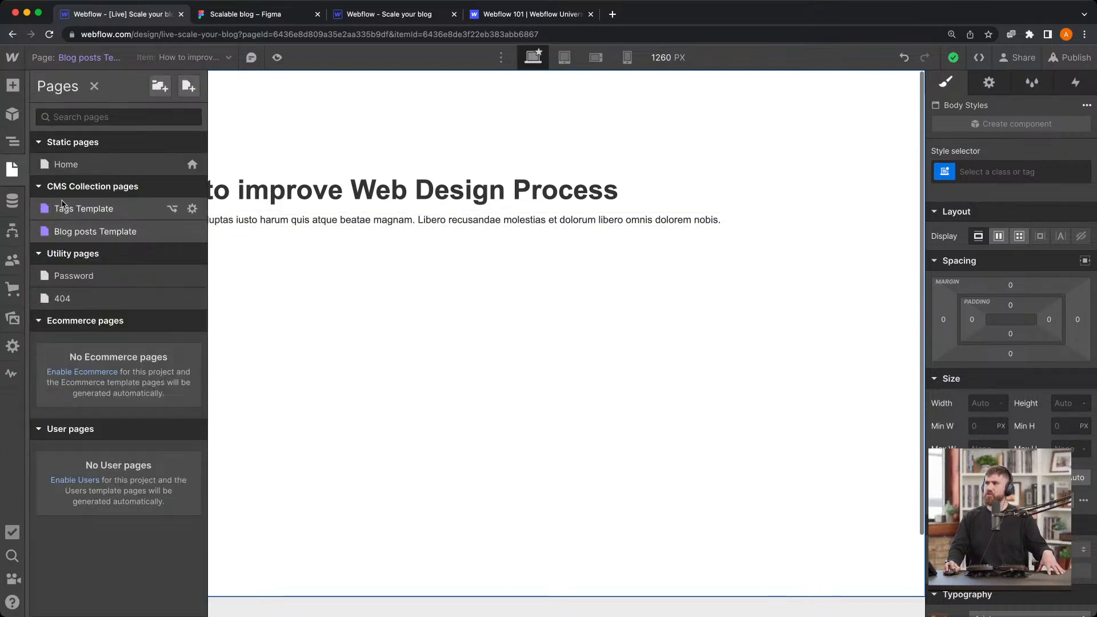
{"action": "left_click", "coordinate": [12, 200]}
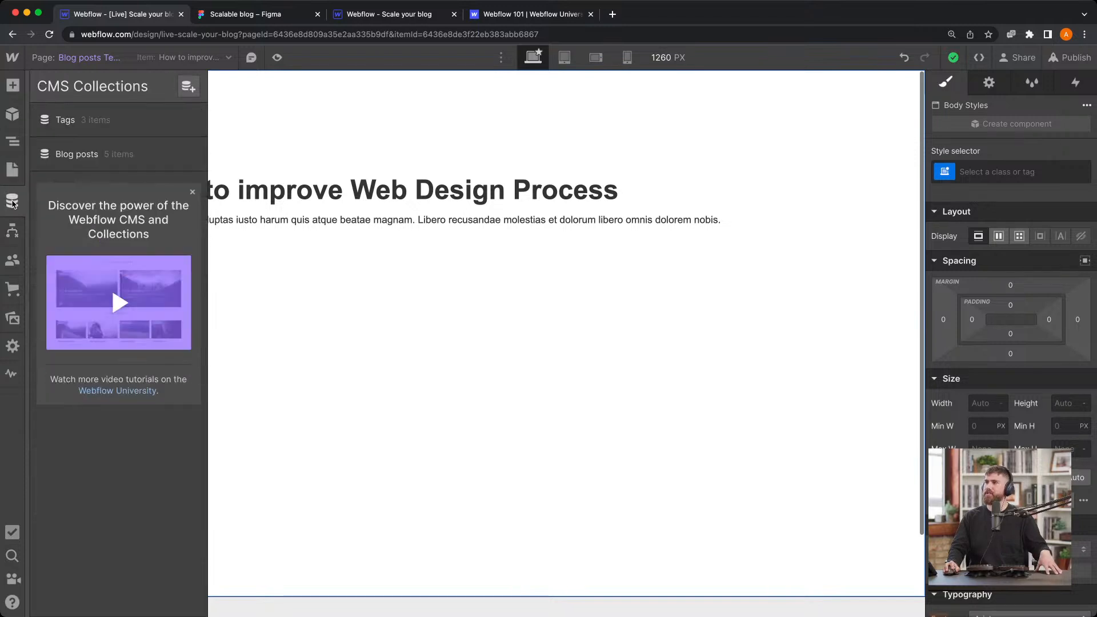
{"action": "left_click", "coordinate": [113, 155]}
{"action": "left_click", "coordinate": [286, 177]}
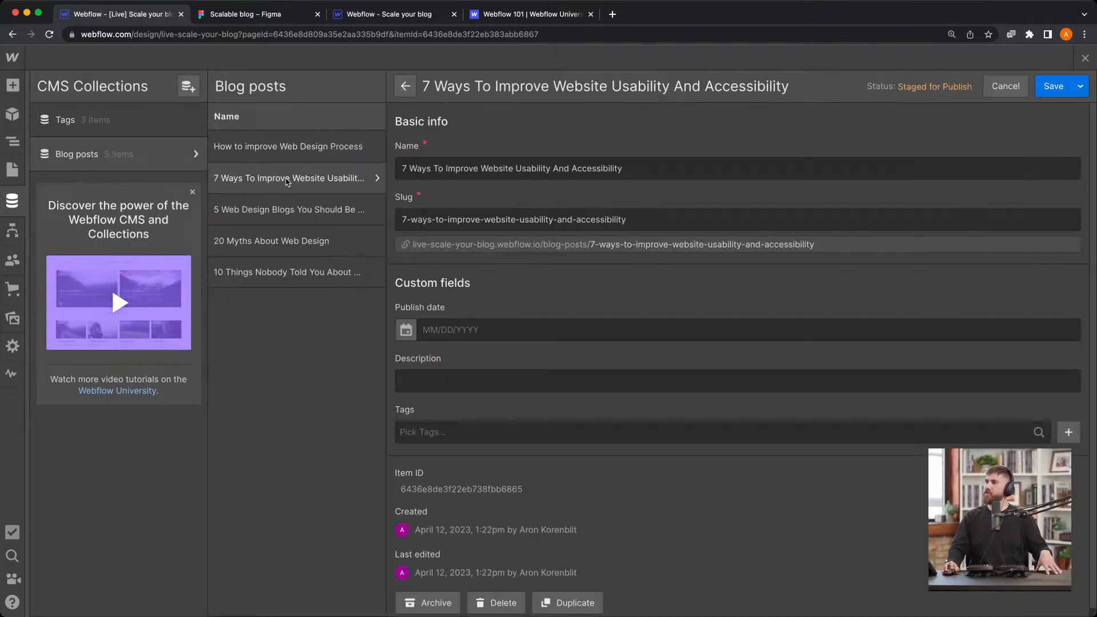
{"action": "left_click", "coordinate": [440, 330]}
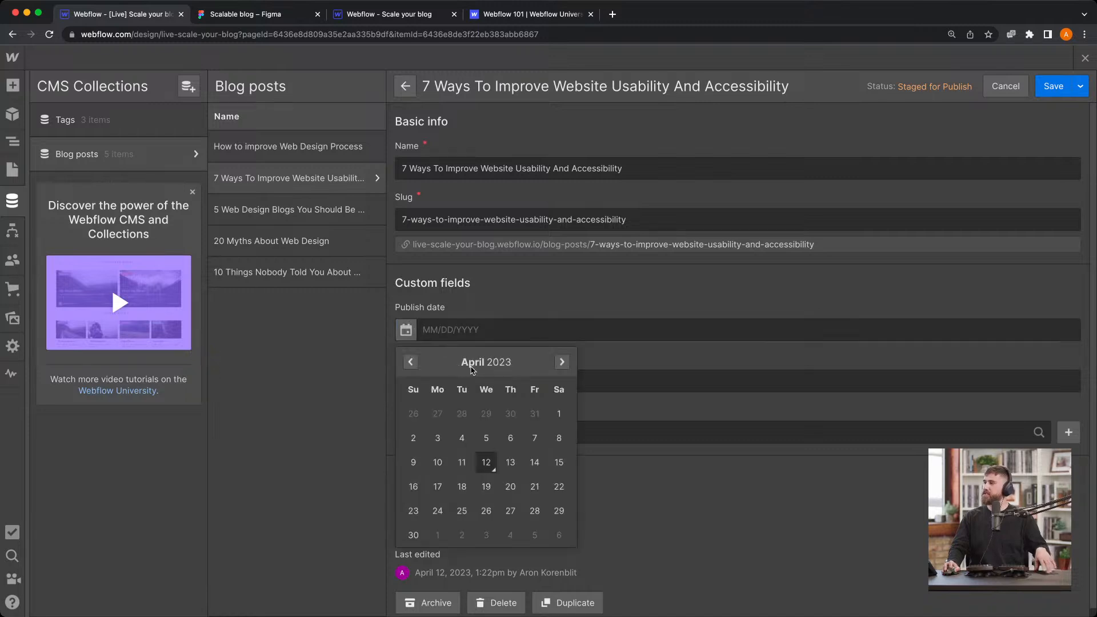
{"action": "left_click", "coordinate": [529, 439]}
{"action": "left_click", "coordinate": [473, 374]}
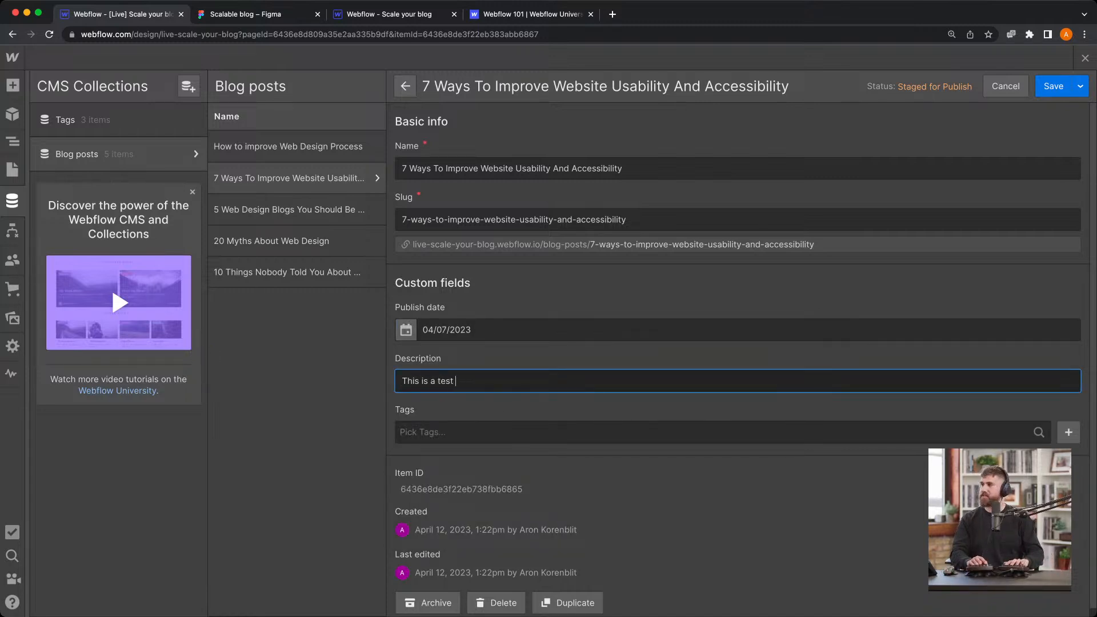
Assign the tags Design and Interesting to this blog post and save the item
{"action": "left_click", "coordinate": [488, 432]}
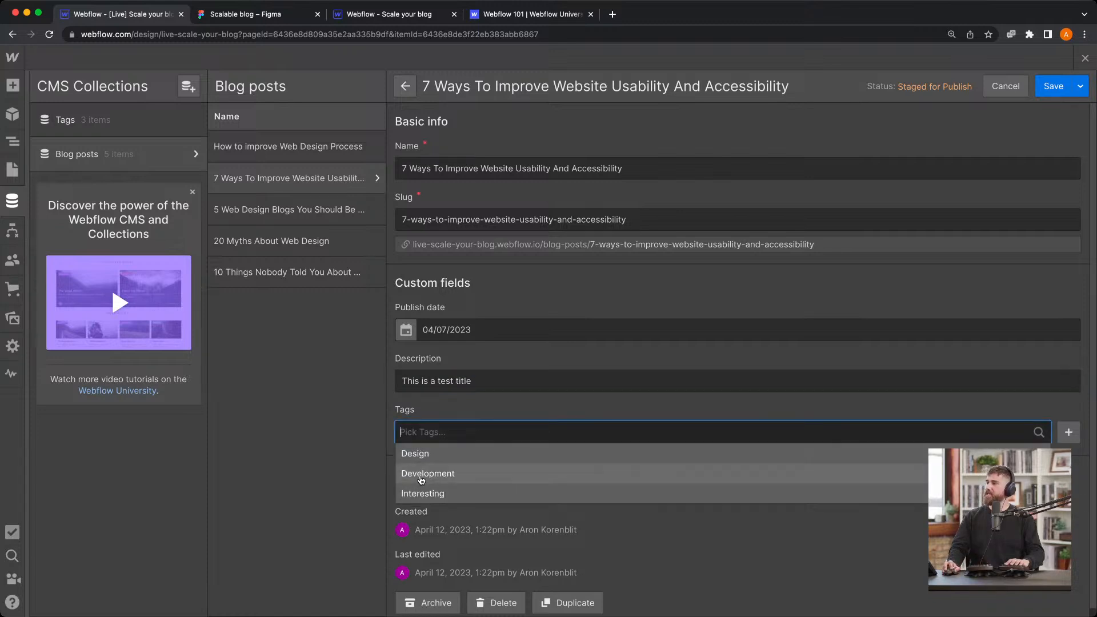
{"action": "left_click", "coordinate": [428, 456]}
{"action": "left_click", "coordinate": [448, 474]}
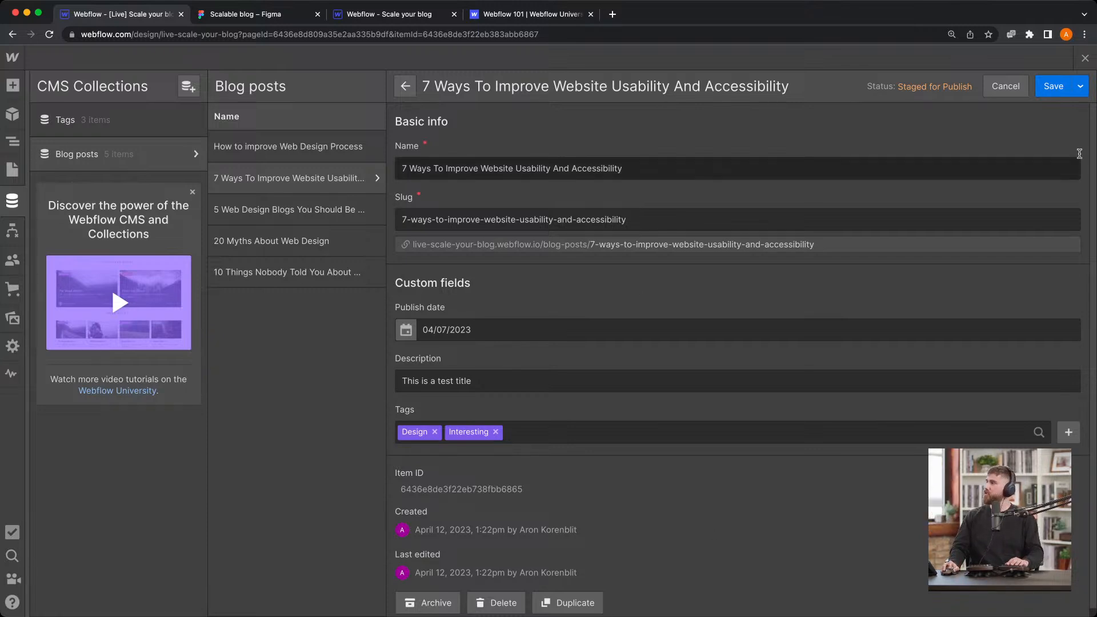
{"action": "left_click", "coordinate": [1054, 87]}
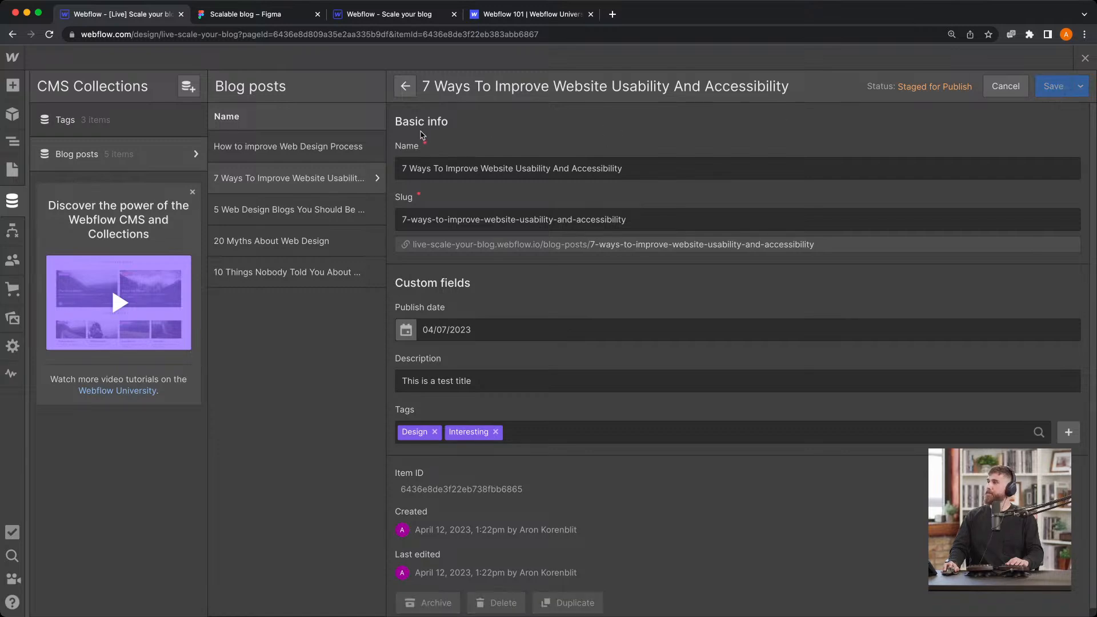
Return to the Blog posts Template and display the item "7 Ways To Improve Website Usability And Accessibility" in it
{"action": "left_click", "coordinate": [11, 172]}
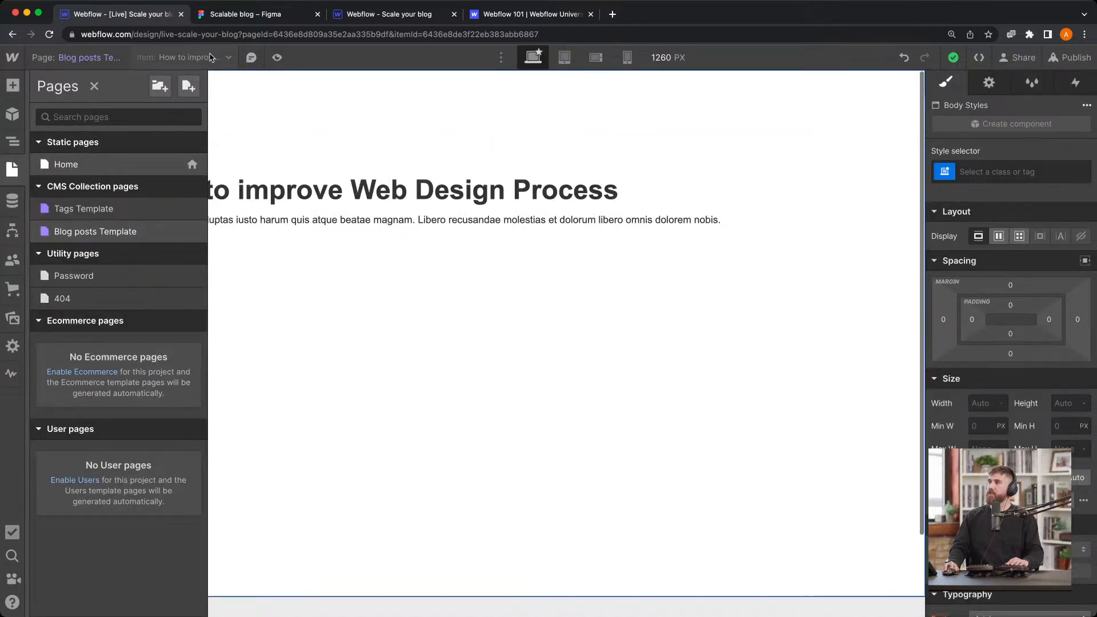
{"action": "left_click", "coordinate": [262, 235]}
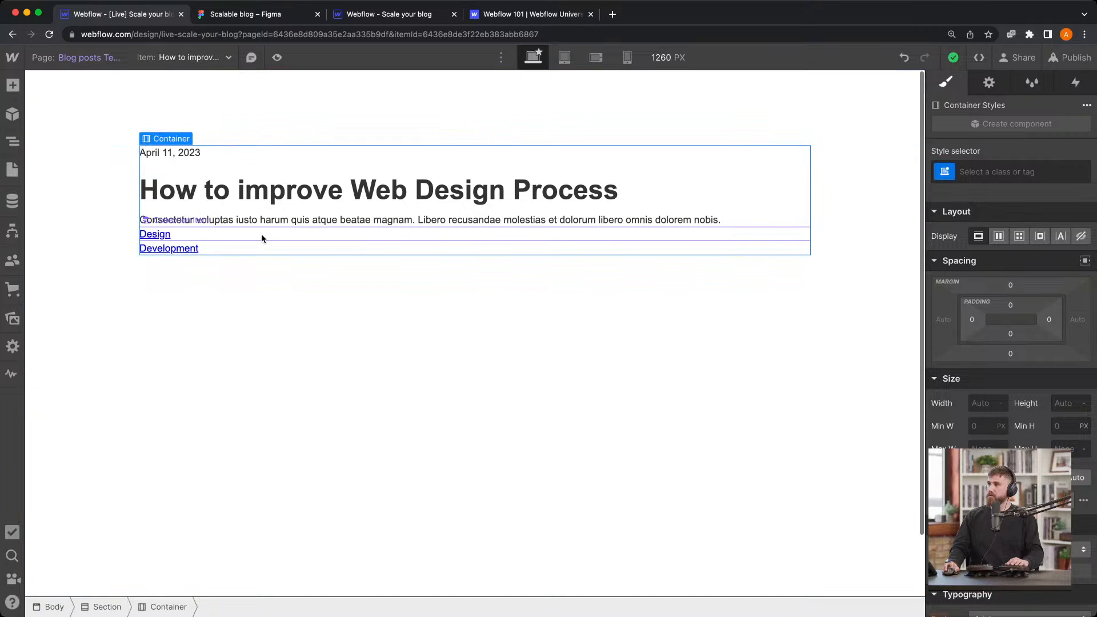
{"action": "left_click", "coordinate": [206, 57]}
{"action": "left_click", "coordinate": [203, 93]}
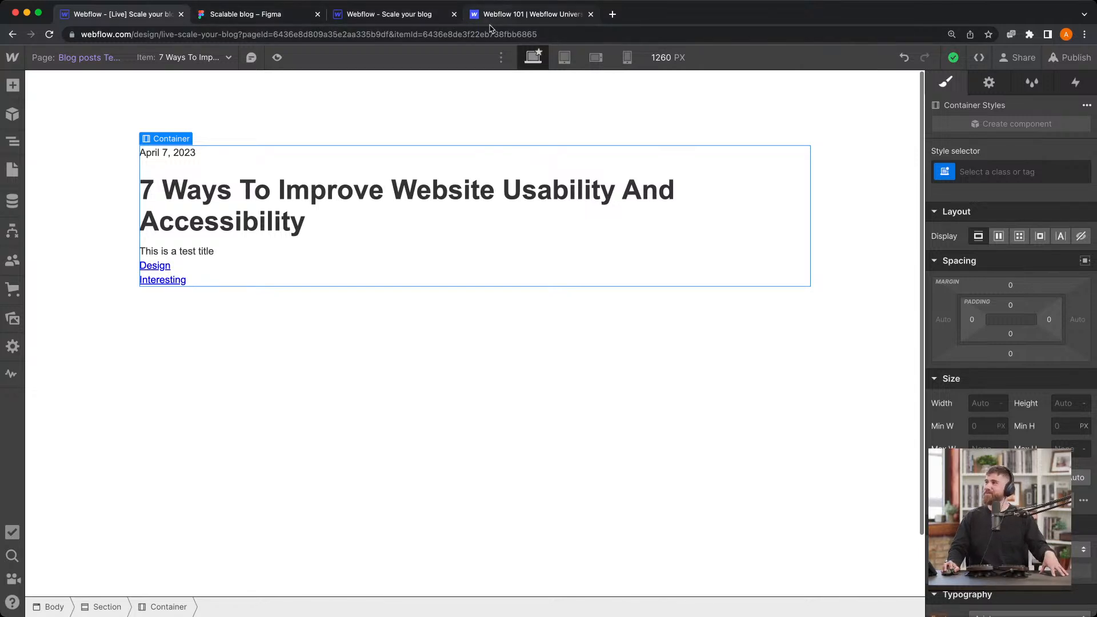
Switch to the Scalable blog design in Figma and examine the header, tags and main image of the post layout
{"action": "left_click", "coordinate": [237, 15]}
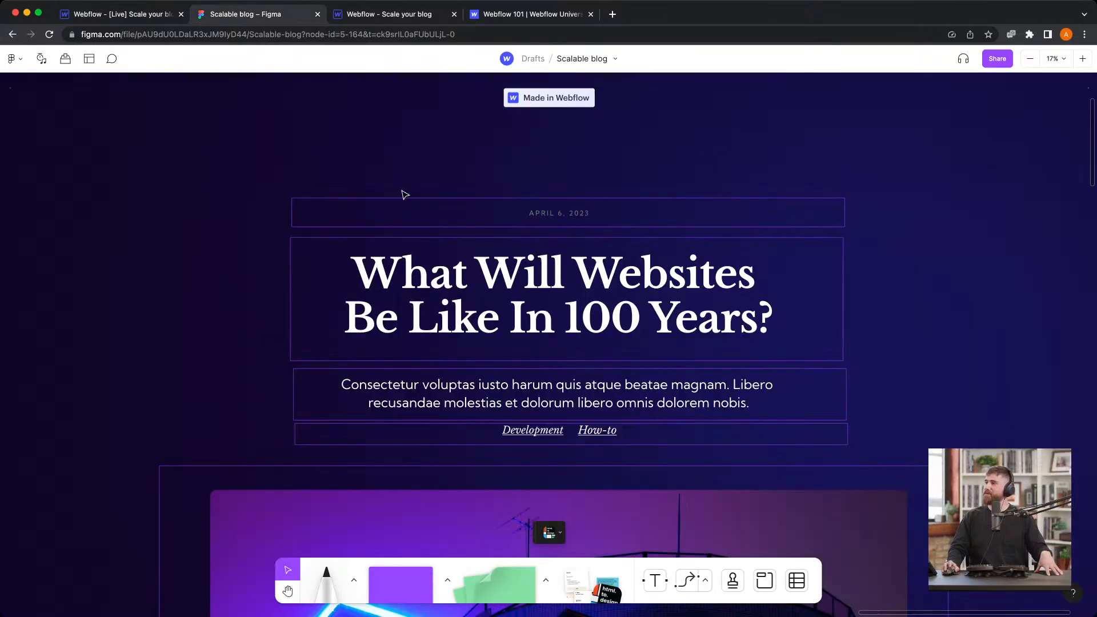
{"action": "scroll", "coordinate": [531, 384], "scroll_direction": "down", "scroll_amount": 10}
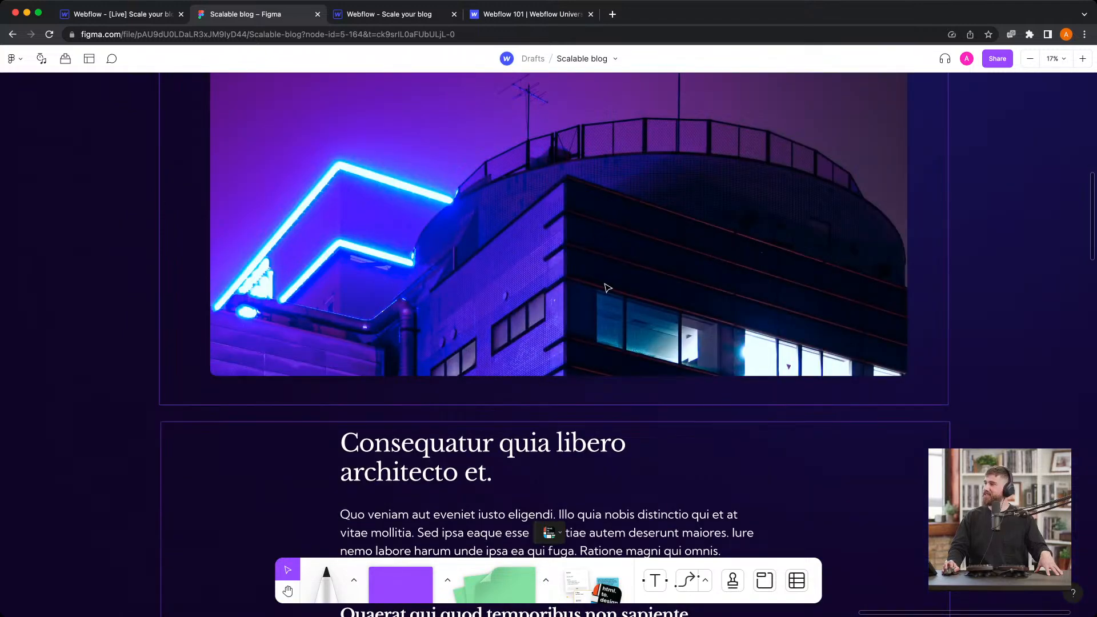
{"action": "scroll", "coordinate": [608, 287], "scroll_direction": "up", "scroll_amount": 5}
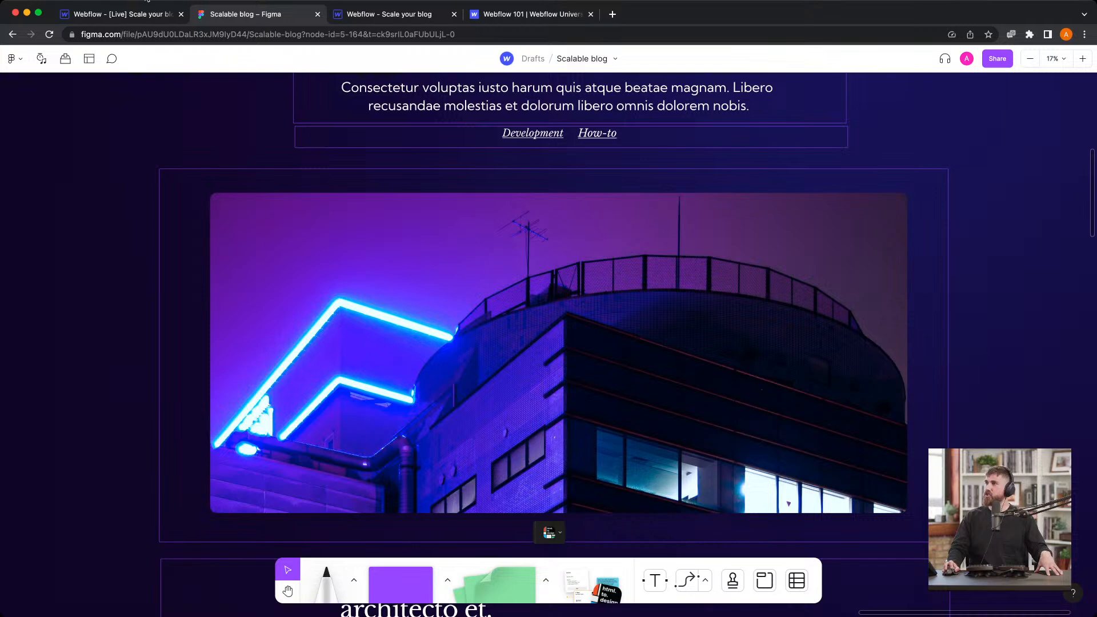
Switch to the live Webflow project and open the settings of the Blog posts collection
{"action": "left_click", "coordinate": [123, 14]}
{"action": "left_click", "coordinate": [12, 201]}
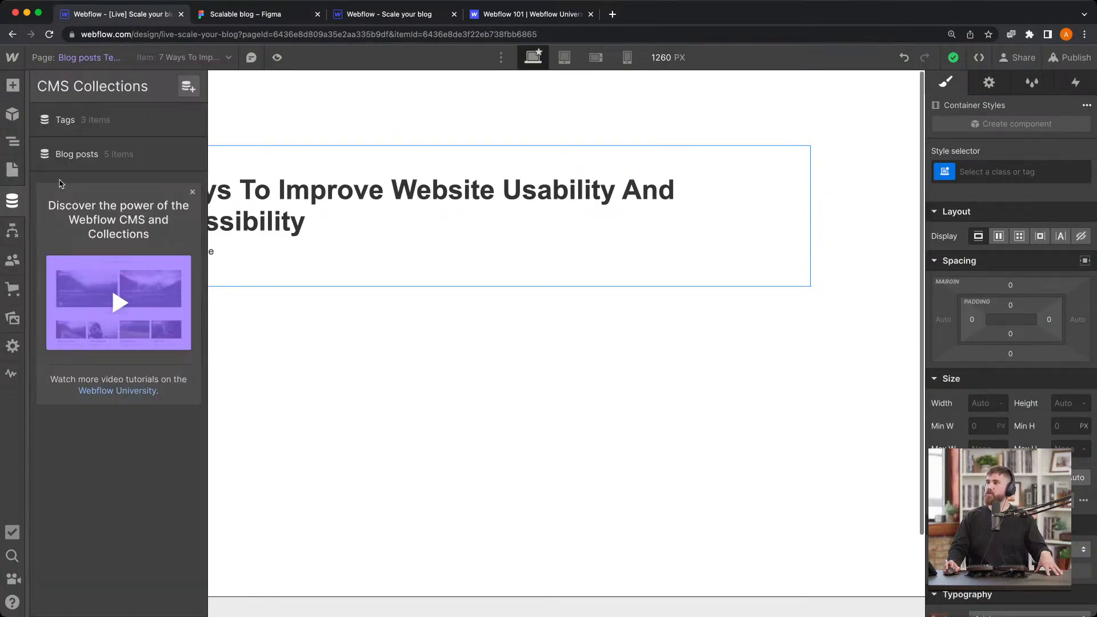
{"action": "left_click", "coordinate": [192, 154]}
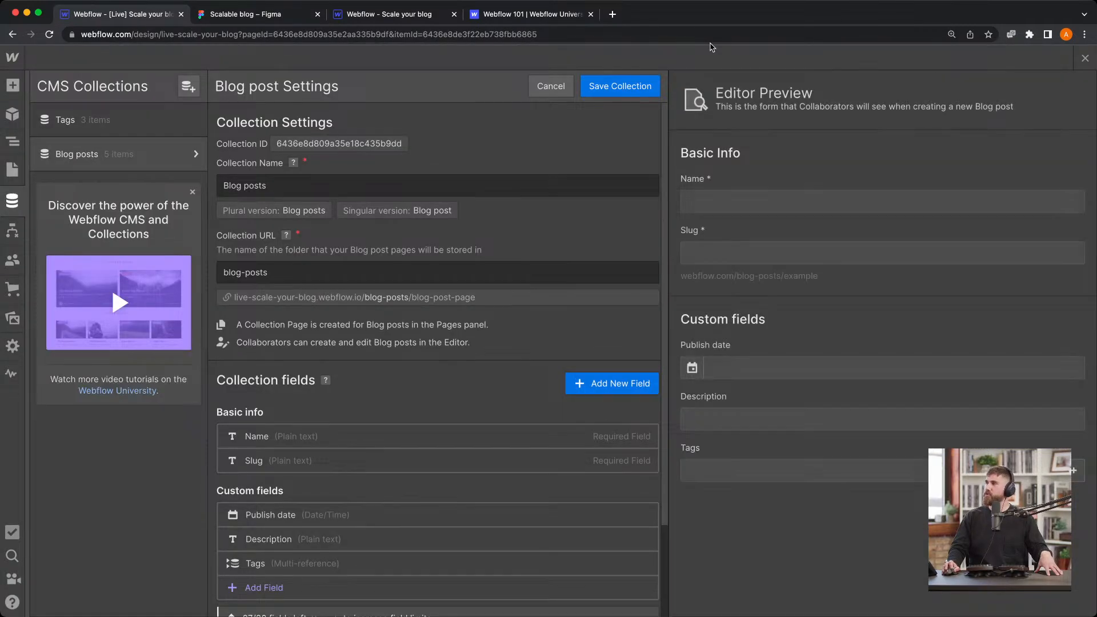
Add an Image field labelled "Header image" to the Blog posts collection and save the field
{"action": "left_click", "coordinate": [623, 384]}
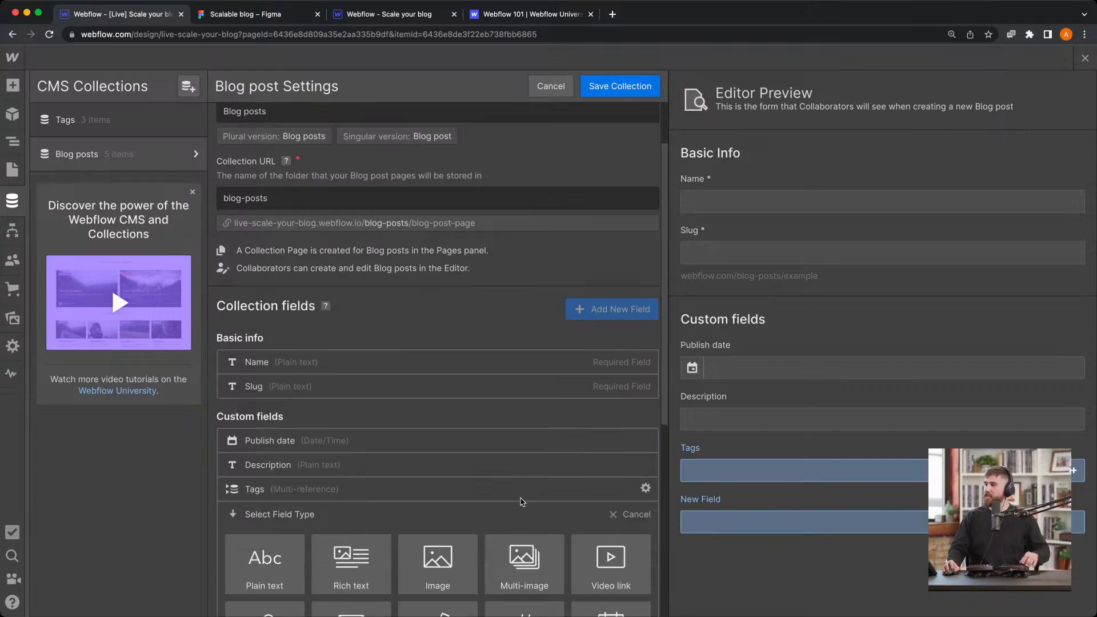
{"action": "left_click", "coordinate": [436, 419]}
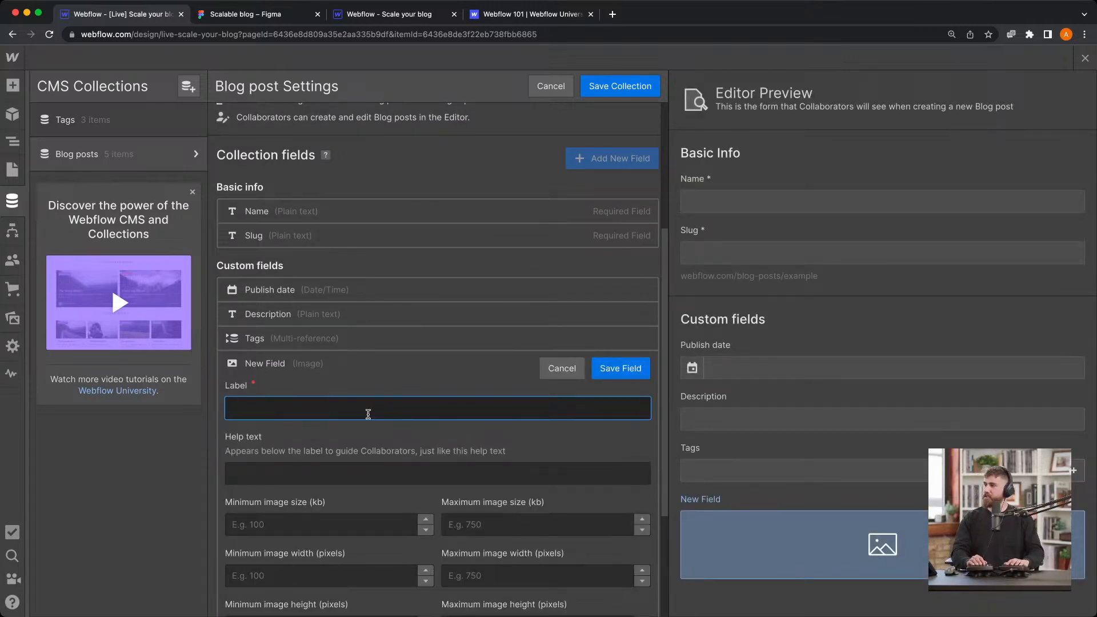
{"action": "type", "text": "I"}
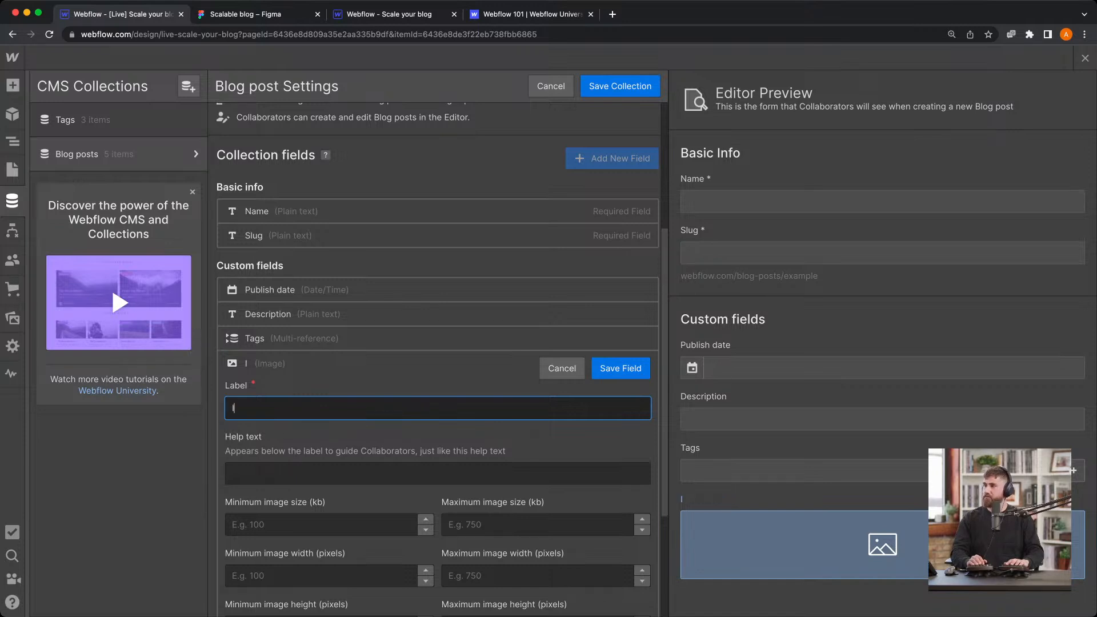
{"action": "key", "text": "BackSpace"}
{"action": "type", "text": "THu"}
{"action": "key", "text": "BackSpace"}
{"action": "key", "text": "BackSpace"}
{"action": "key", "text": "BackSpace"}
{"action": "type", "text": "Header image"}
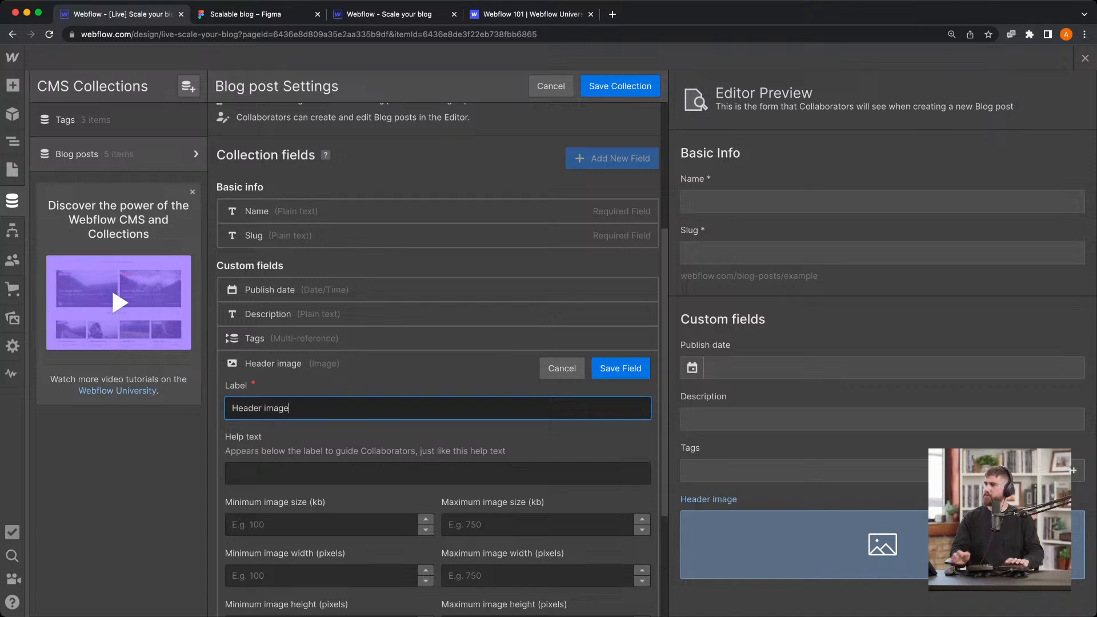
{"action": "left_click", "coordinate": [613, 370]}
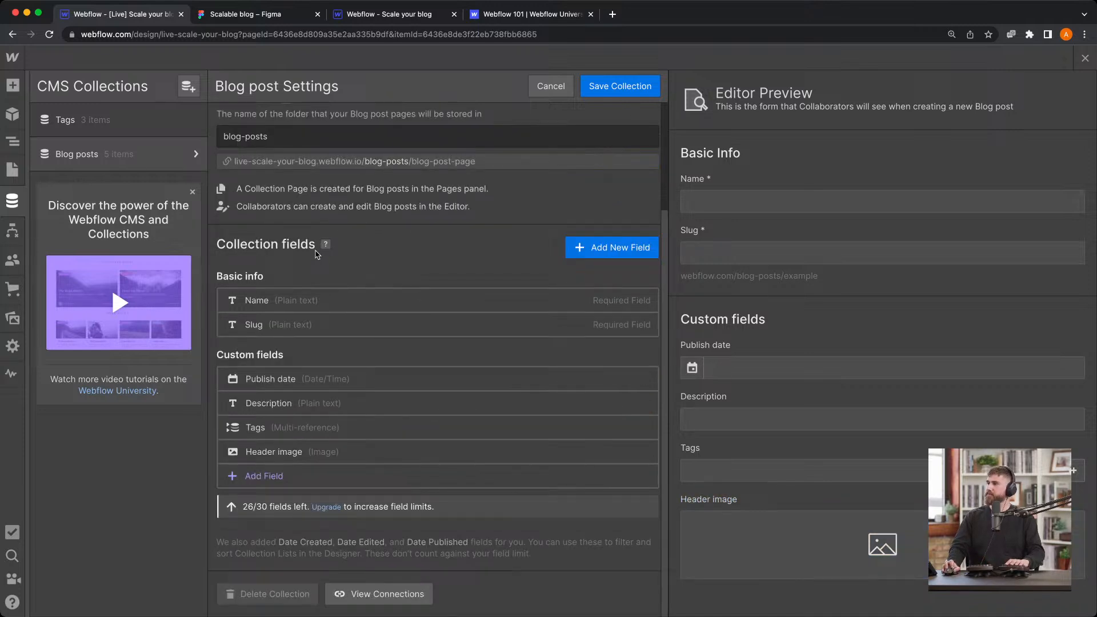
Open the first blog post item, "How to improve Web Design Process", and display the assets of the original Scale your blog project
{"action": "left_click", "coordinate": [164, 155]}
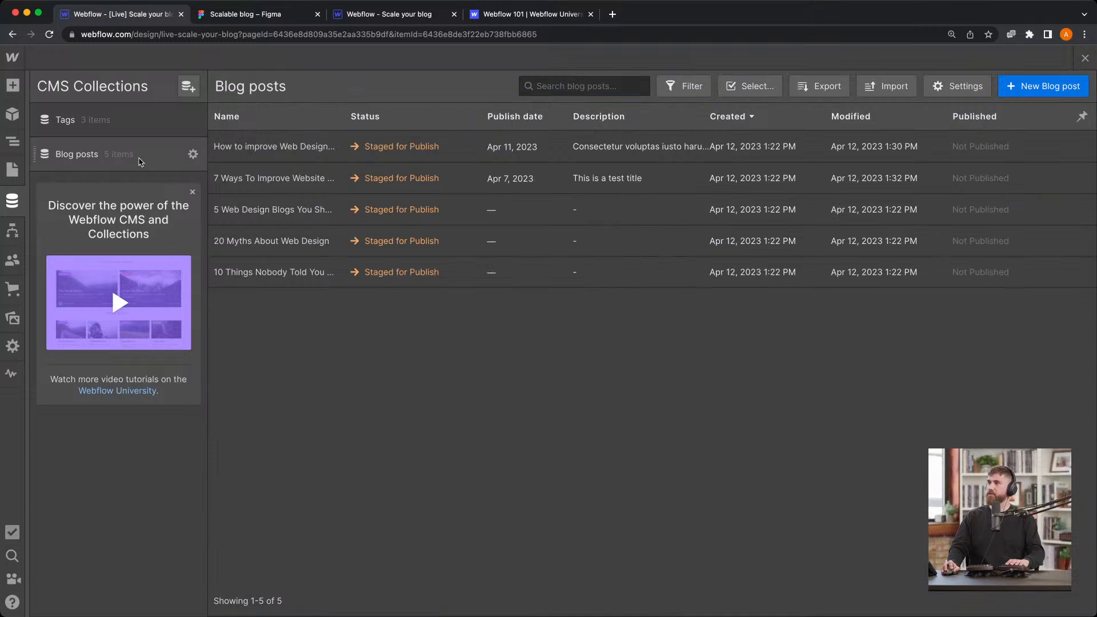
{"action": "left_click", "coordinate": [306, 150]}
{"action": "left_click", "coordinate": [382, 14]}
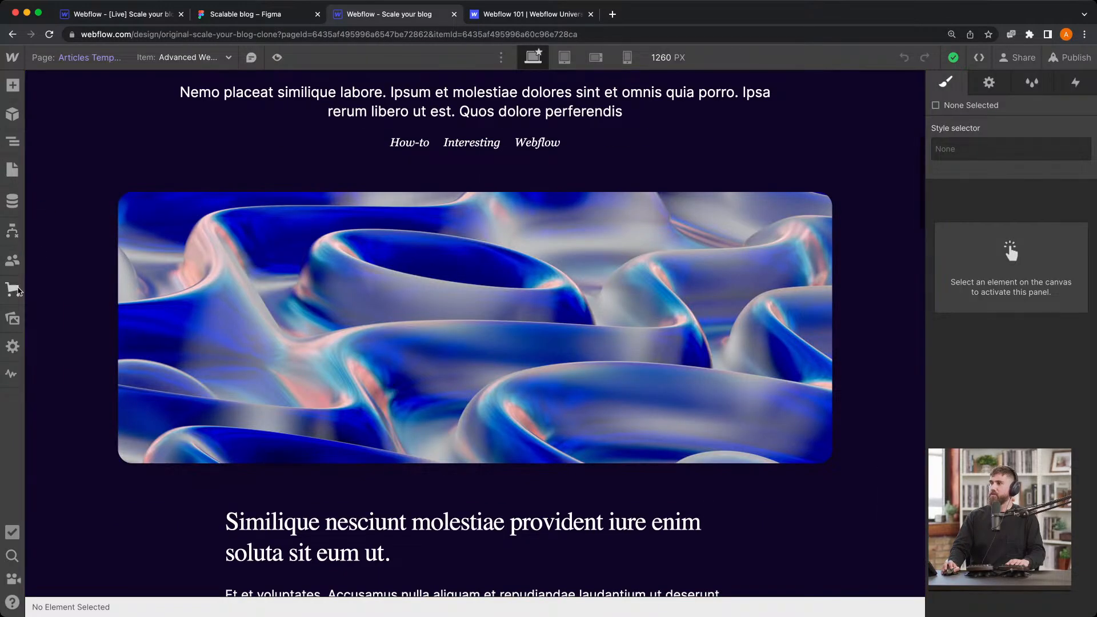
{"action": "left_click", "coordinate": [12, 318]}
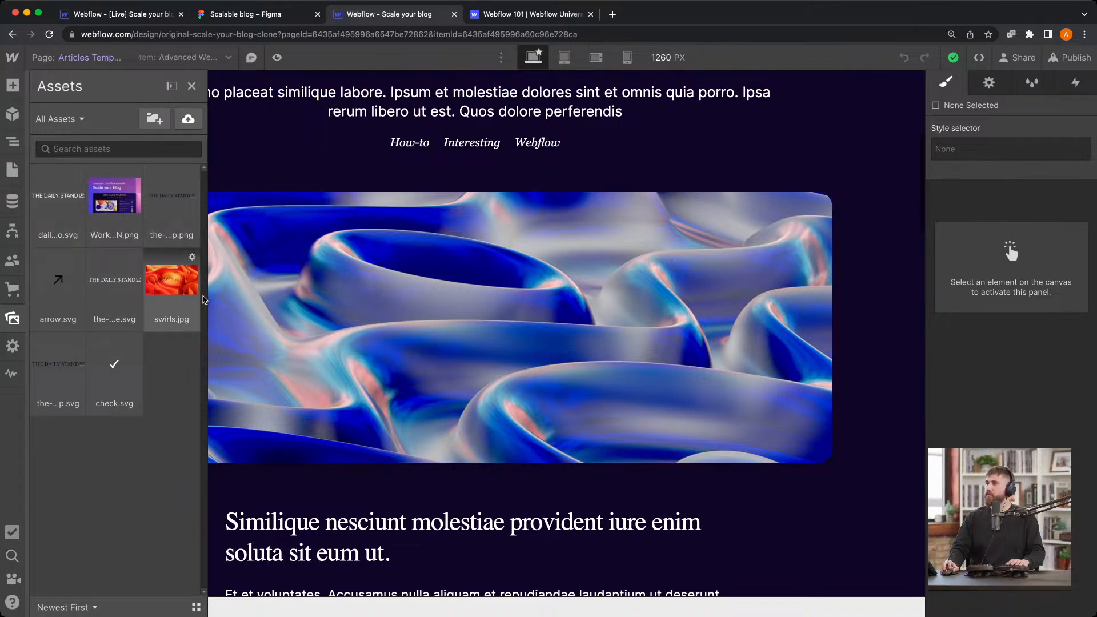
{"action": "key", "text": "super+t"}
{"action": "type", "text": "https://uploads-ssl.webflow.com/6435af495996a67e83e72859/6435af495996a6f570e7287e_swirls-p-130x130q80.jpeg"}
{"action": "key", "text": "Return"}
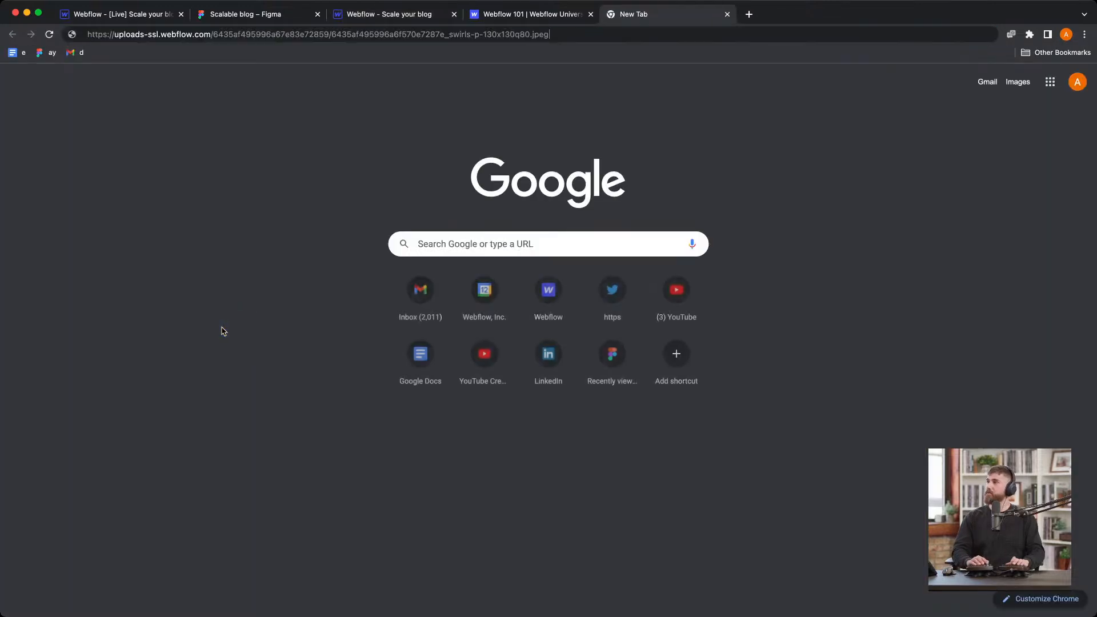
{"action": "key", "text": "super+w"}
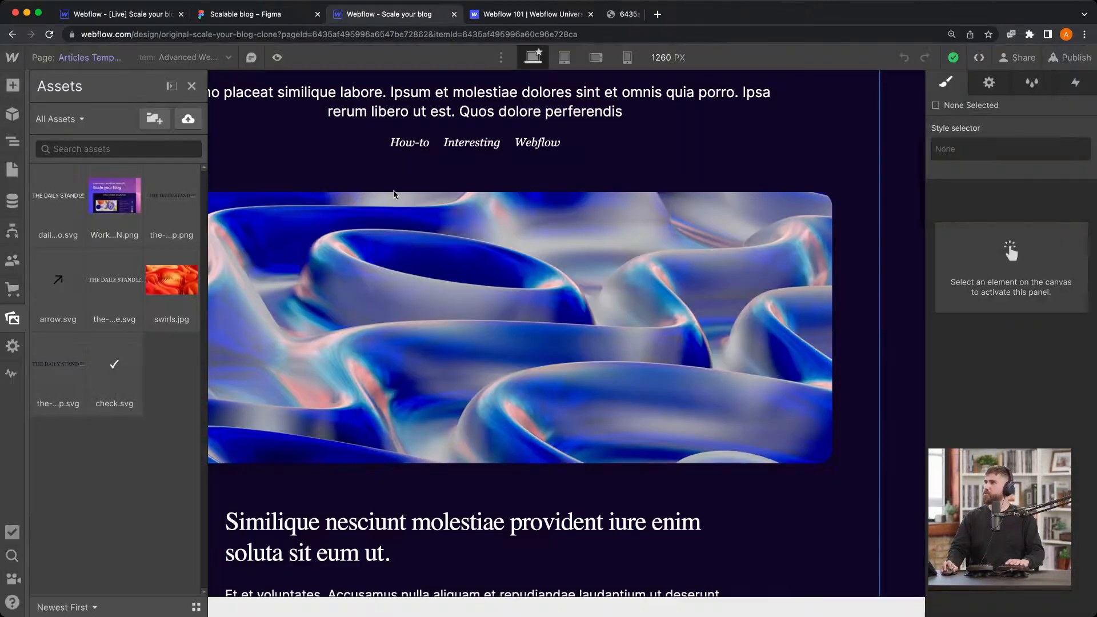
Download the full-size swirls.jpg asset and save it as the header image of the blog post "How to improve Web Design Process"
{"action": "left_click", "coordinate": [191, 258]}
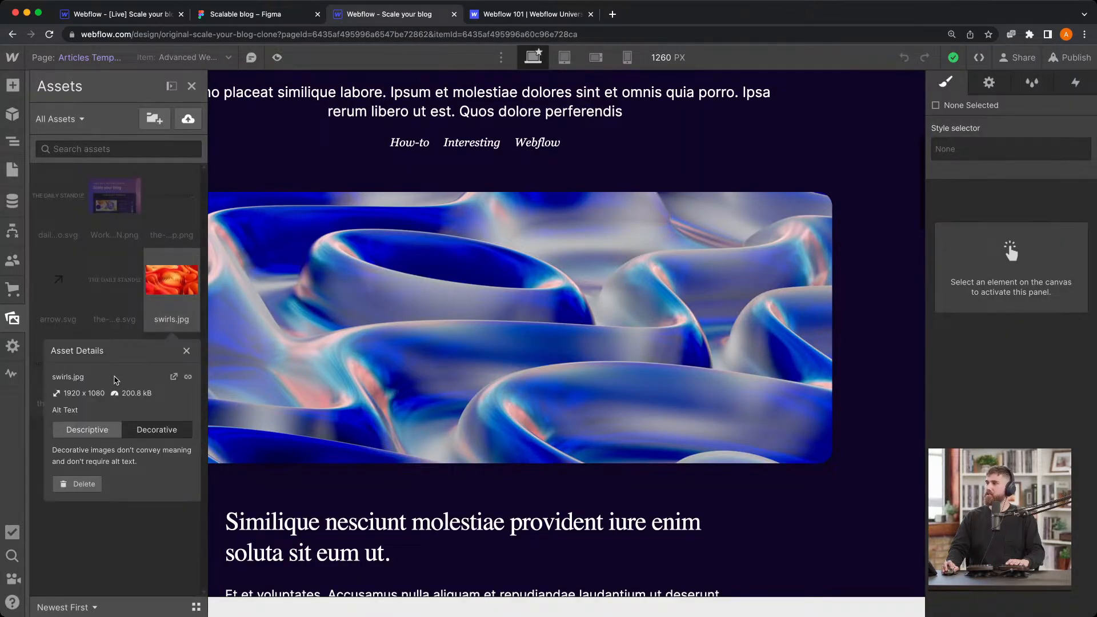
{"action": "left_click", "coordinate": [173, 378]}
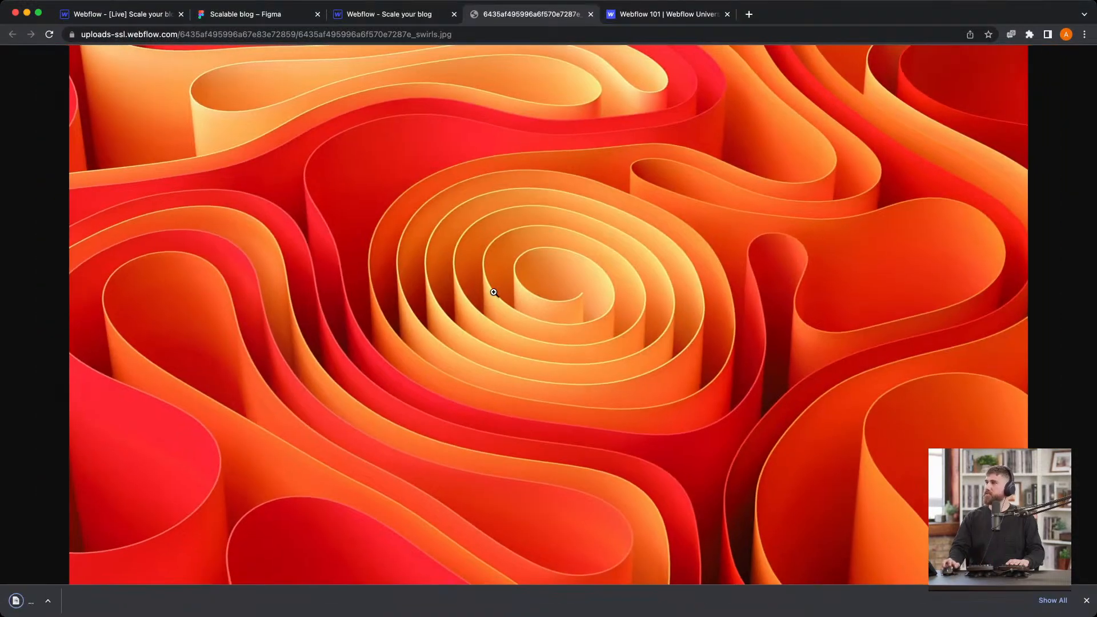
{"action": "left_click", "coordinate": [114, 14]}
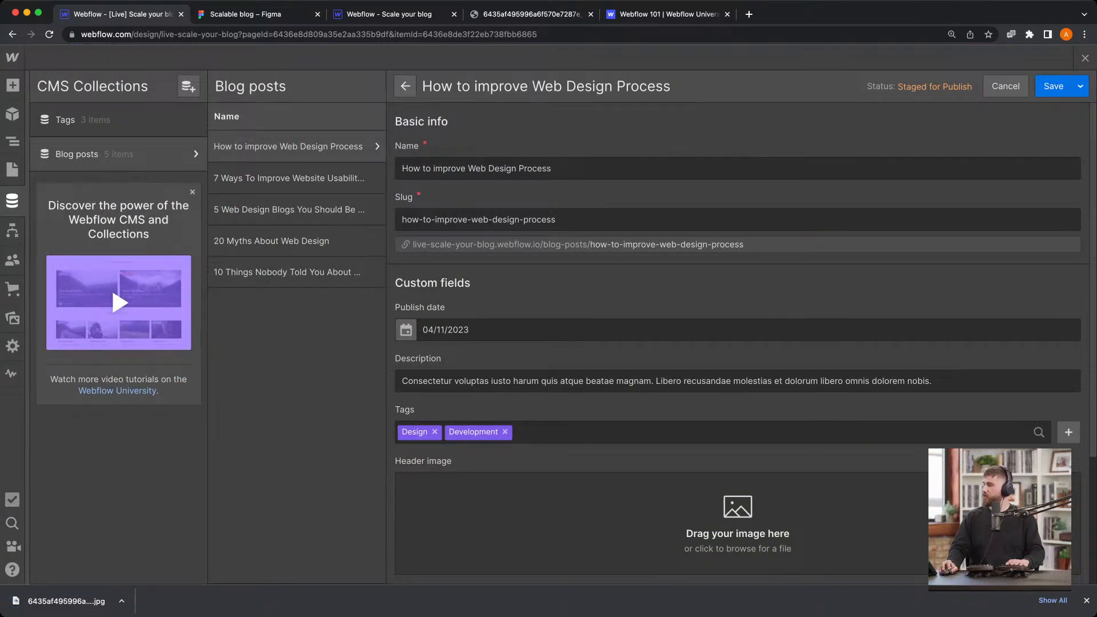
{"action": "left_click_drag", "start_coordinate": [269, 337], "coordinate": [522, 501]}
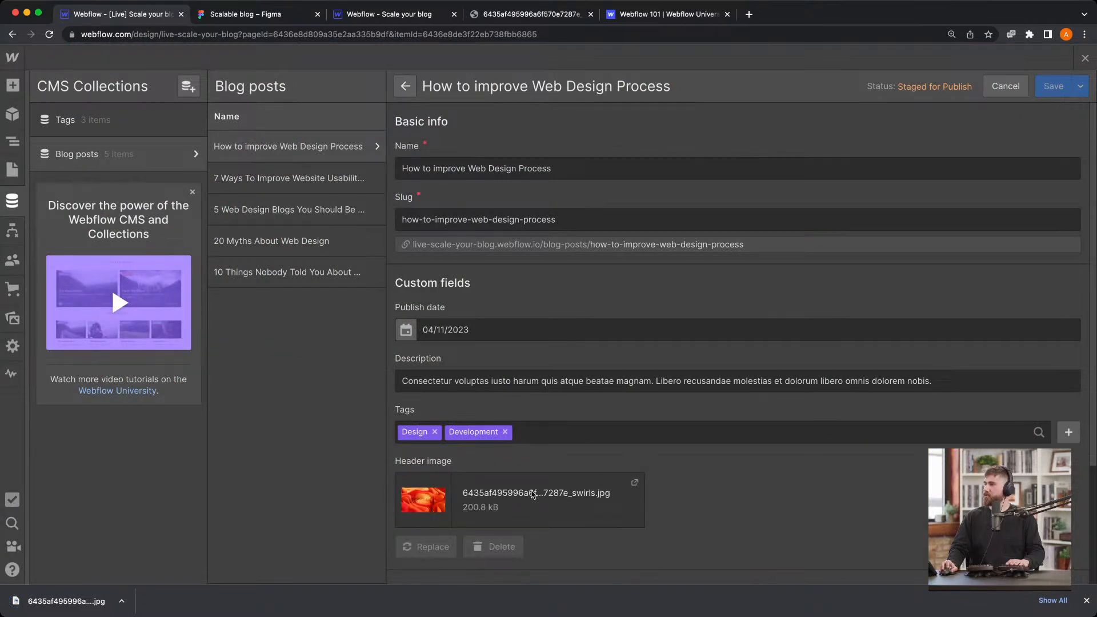
{"action": "left_click", "coordinate": [1047, 91]}
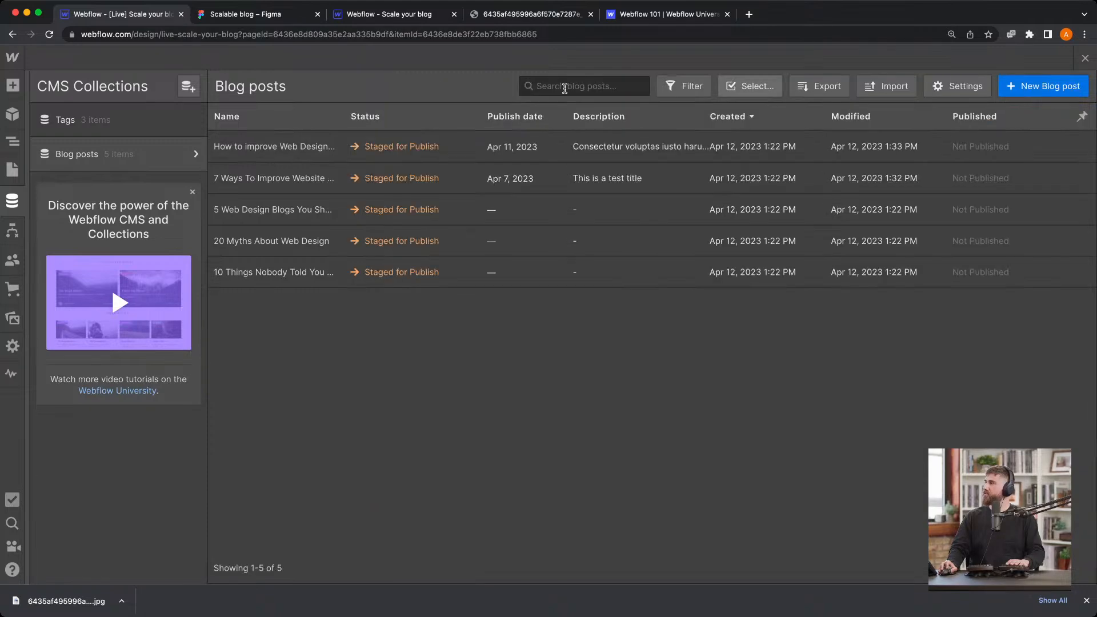
Return to the Blog posts Template and look through the available elements for an image element
{"action": "left_click", "coordinate": [17, 170]}
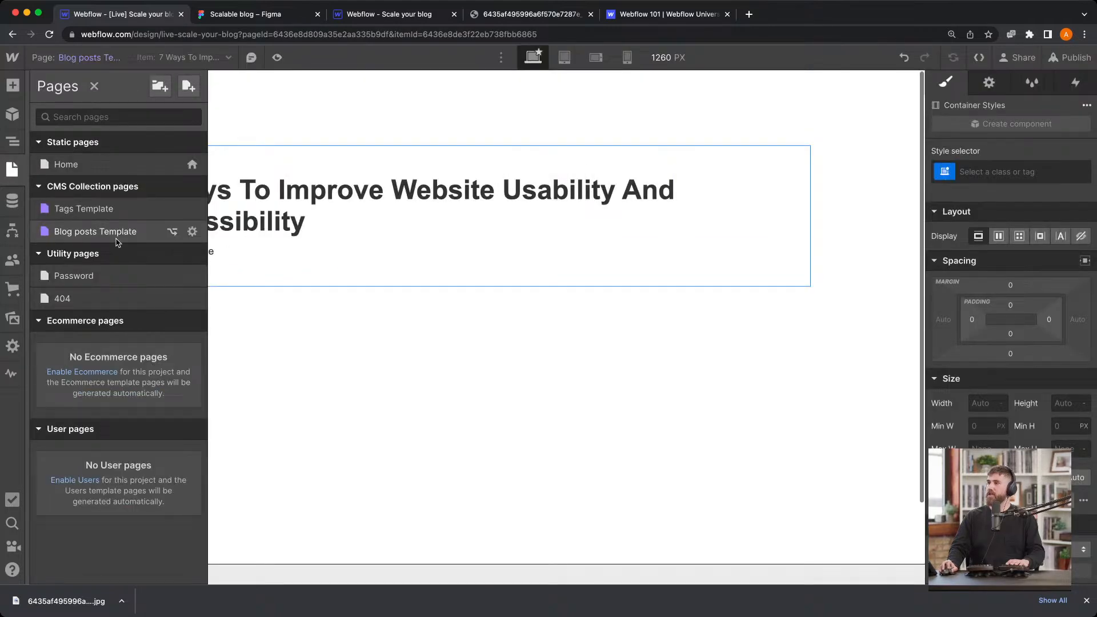
{"action": "left_click", "coordinate": [12, 83]}
{"action": "scroll", "coordinate": [89, 447], "scroll_direction": "down", "scroll_amount": 10}
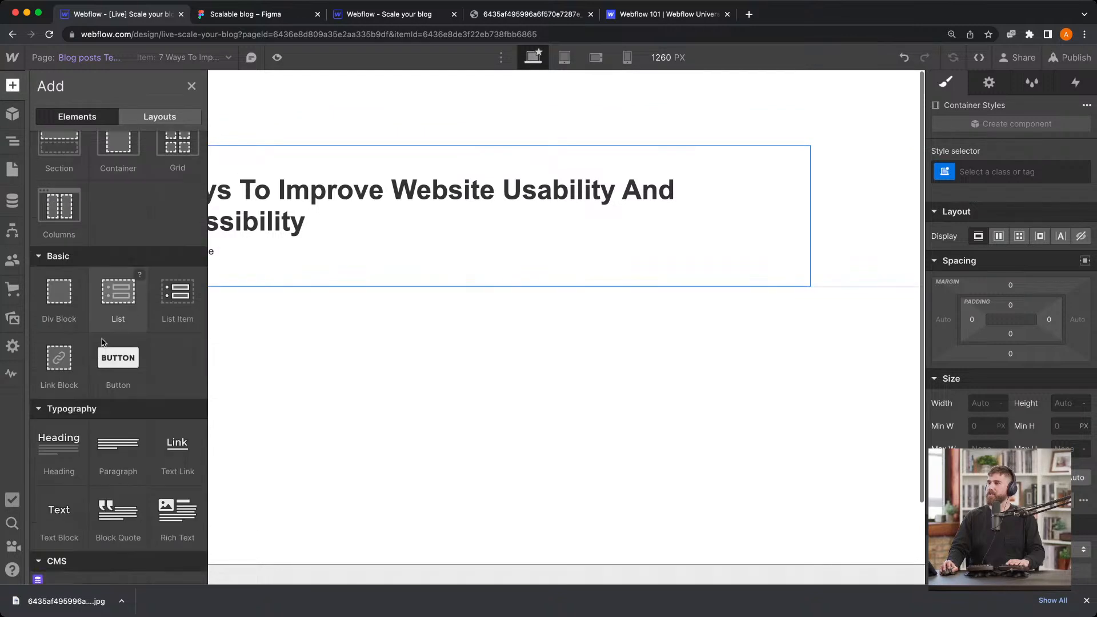
{"action": "scroll", "coordinate": [90, 446], "scroll_direction": "down", "scroll_amount": 5}
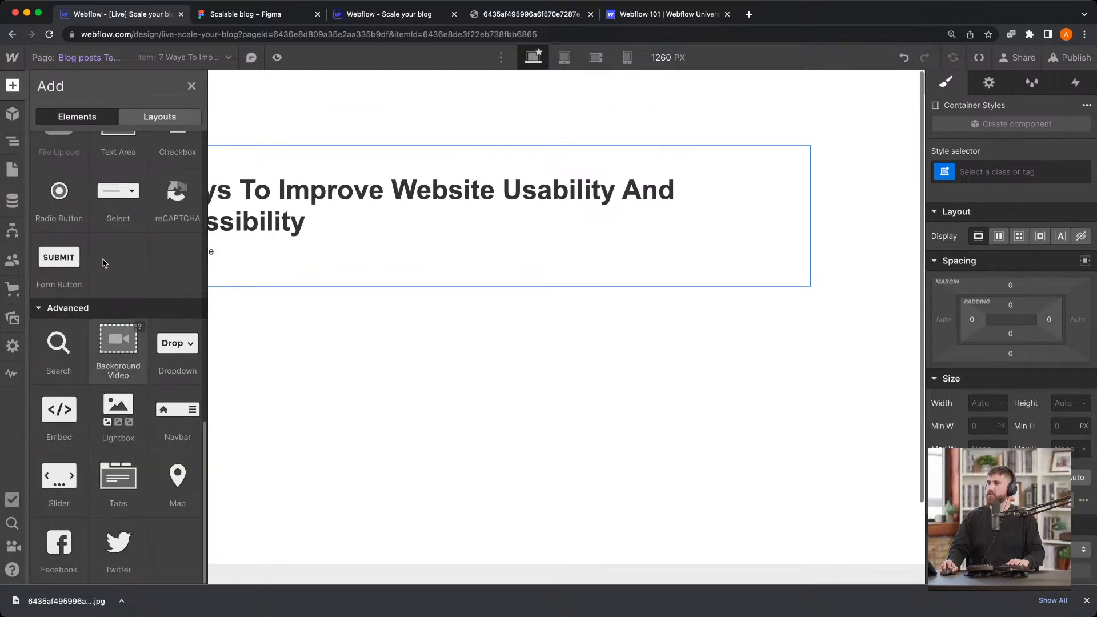
{"action": "left_click", "coordinate": [412, 266]}
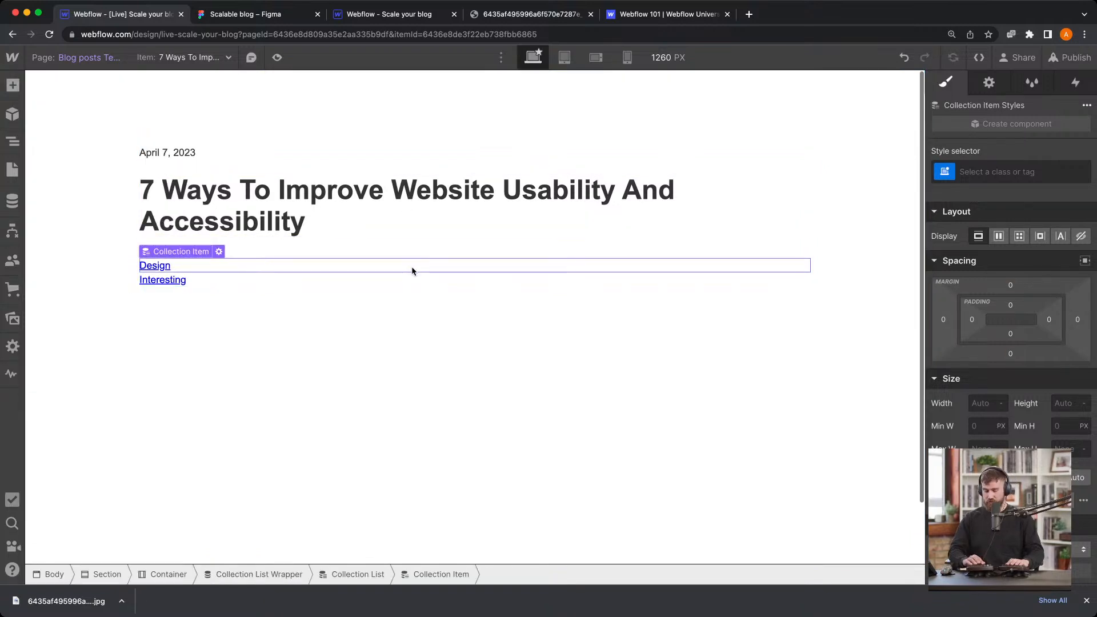
{"action": "key", "text": "super+k"}
{"action": "type", "text": "image"}
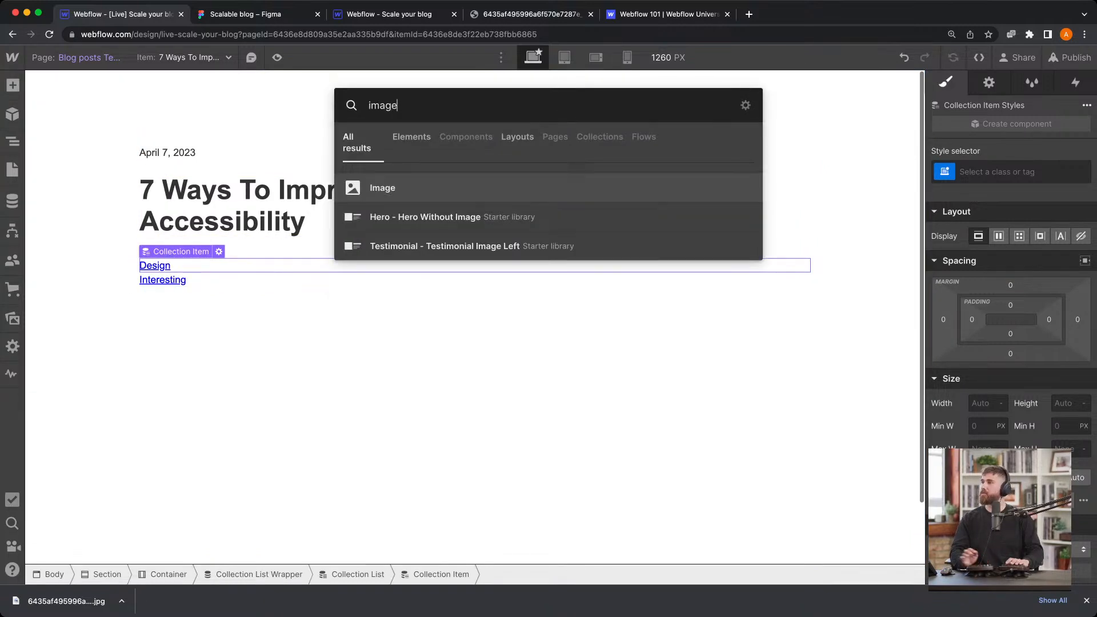
{"action": "key", "text": "Escape"}
Insert an image into the template's container and link its source to the Header image field of Blog posts
{"action": "left_click", "coordinate": [255, 166]}
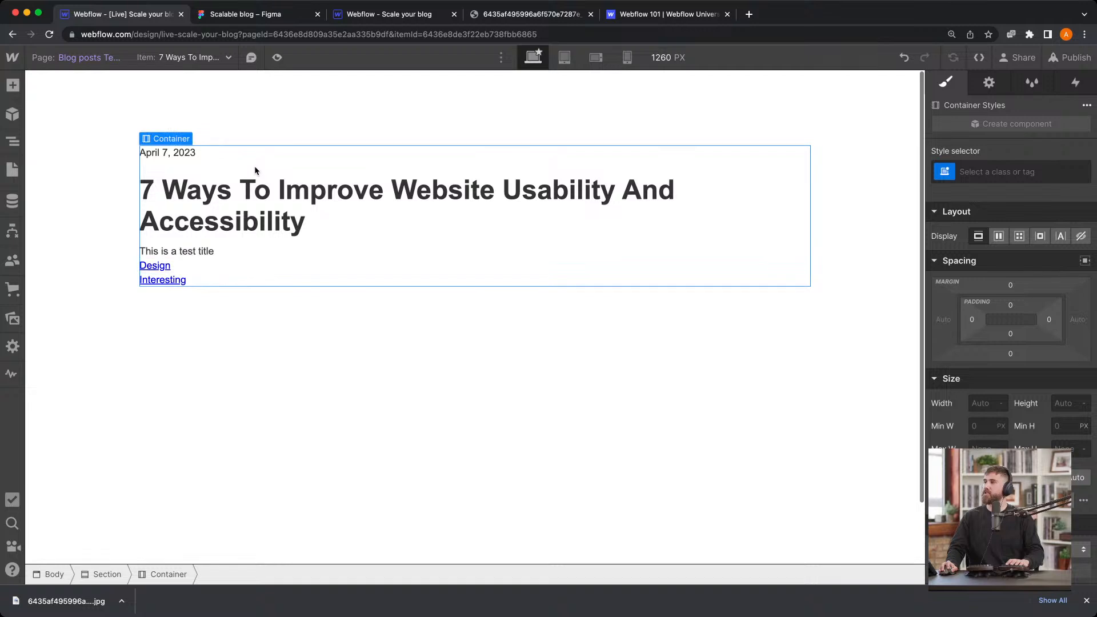
{"action": "key", "text": "super+k"}
{"action": "type", "text": "ima"}
{"action": "key", "text": "Return"}
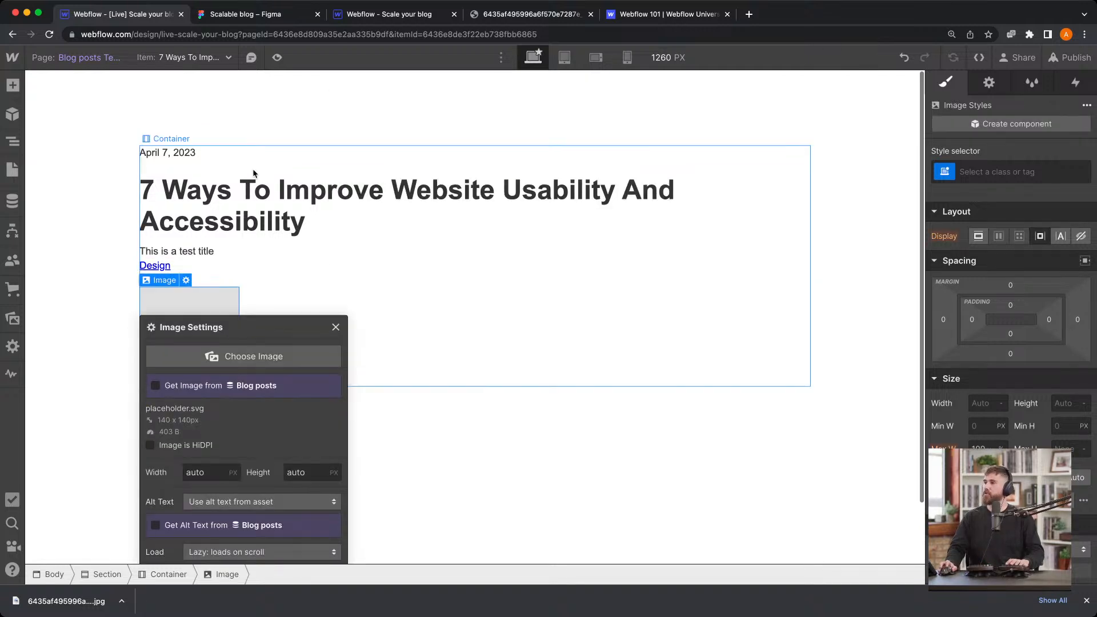
{"action": "left_click", "coordinate": [189, 385]}
{"action": "left_click", "coordinate": [189, 403]}
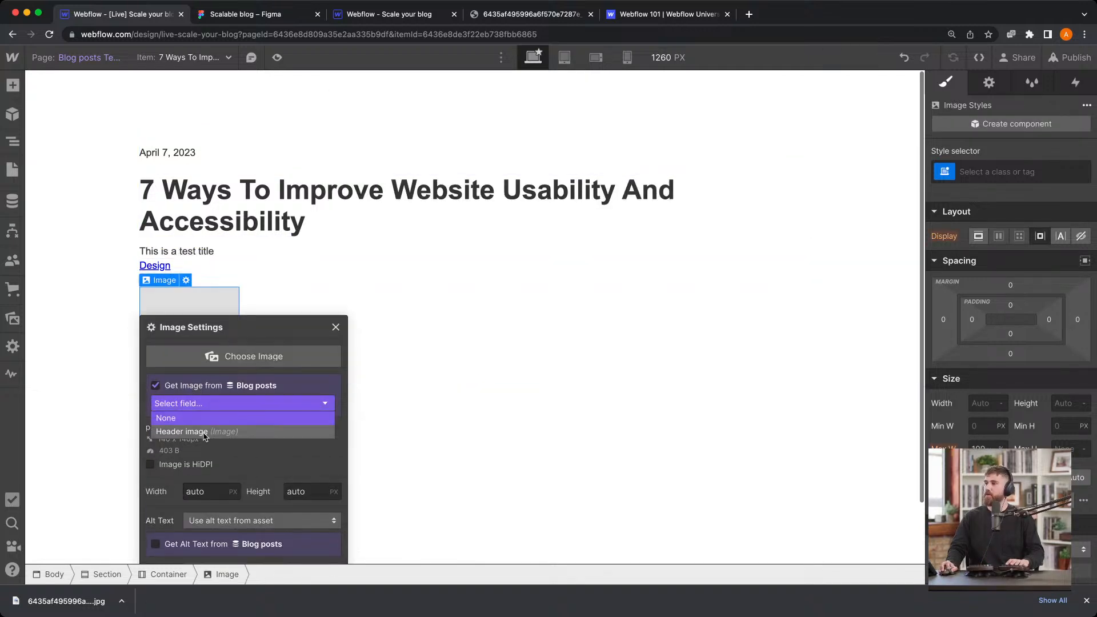
{"action": "left_click", "coordinate": [188, 433]}
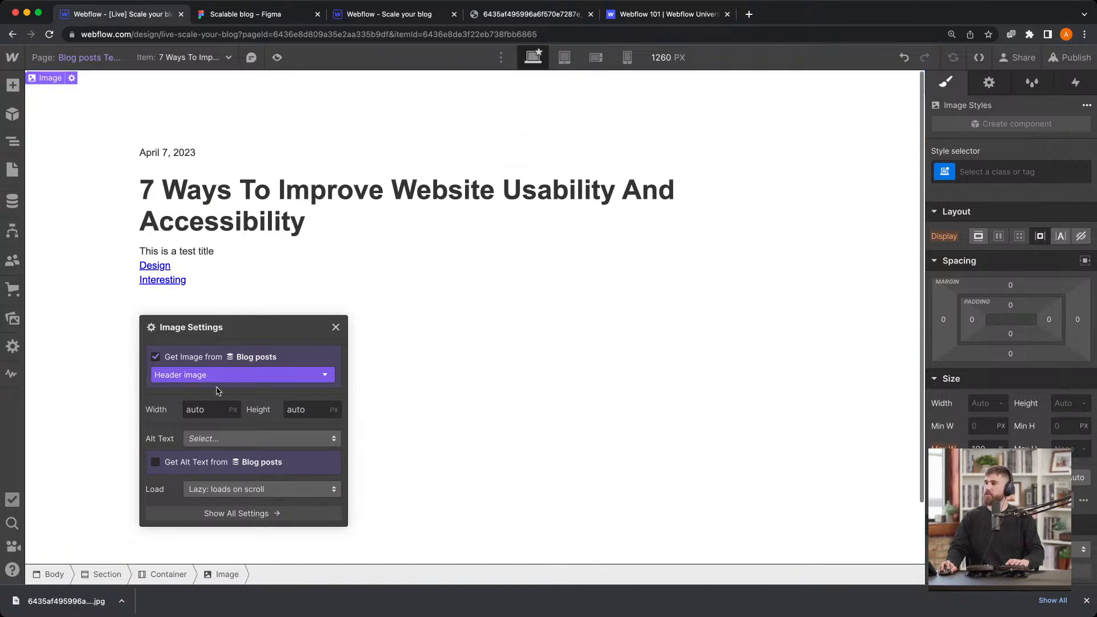
Display the item "How to improve Web Design Process" in the template and close the image settings
{"action": "left_click", "coordinate": [204, 440]}
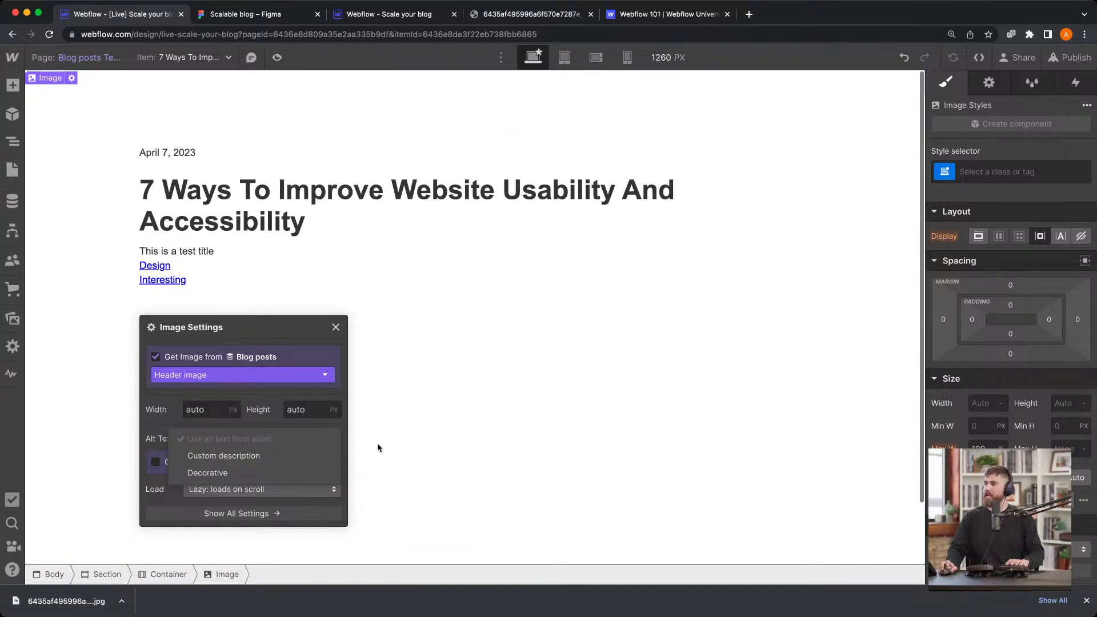
{"action": "key", "text": "Escape"}
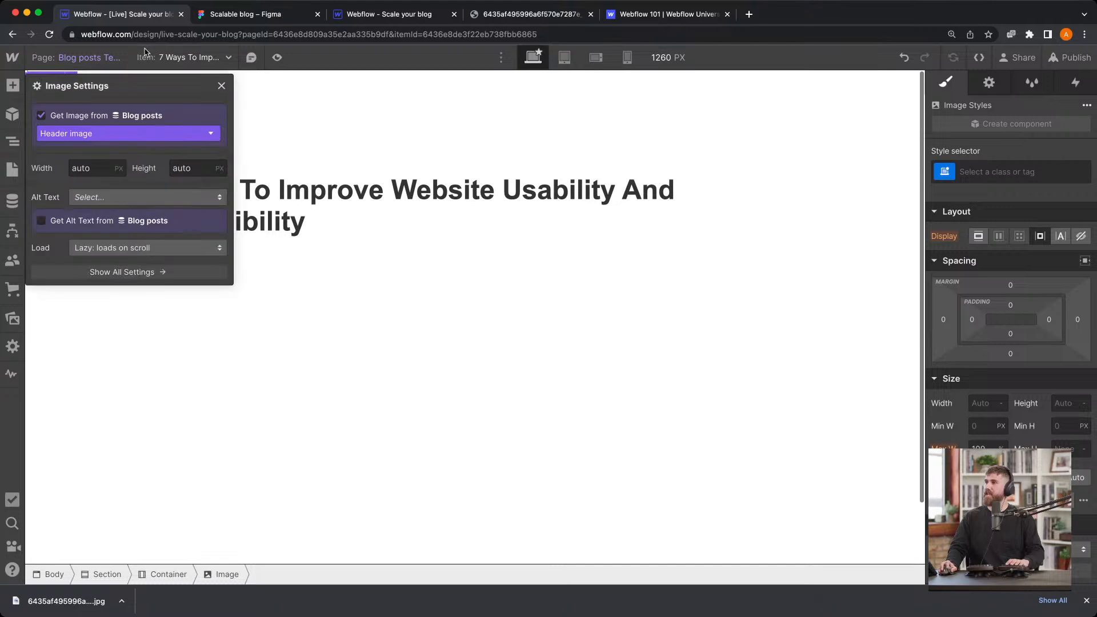
{"action": "left_click", "coordinate": [189, 58]}
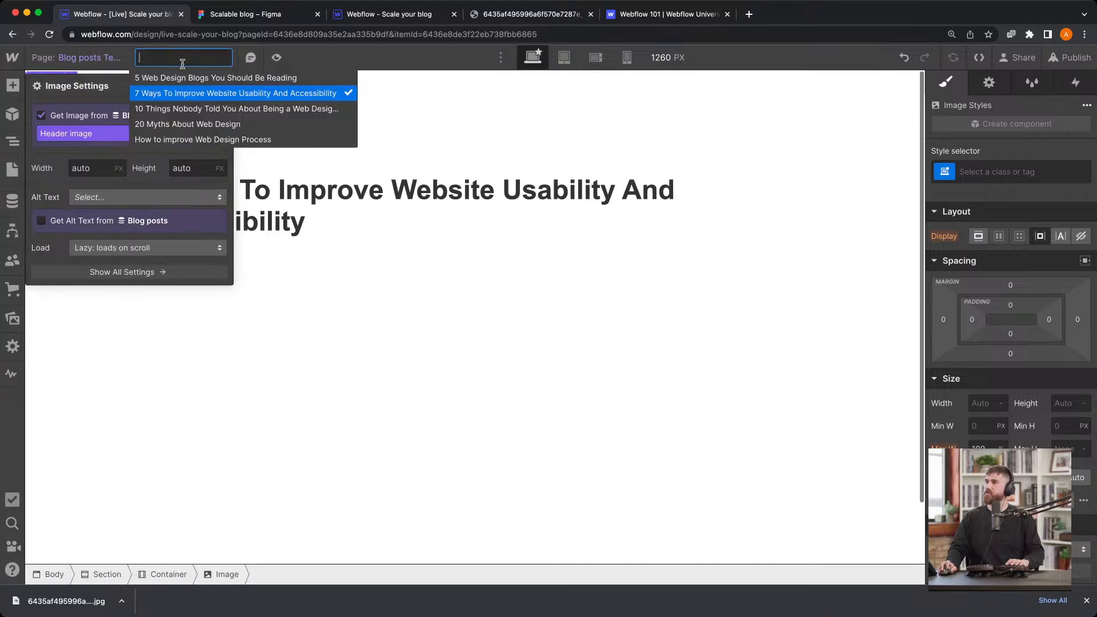
{"action": "left_click", "coordinate": [181, 140]}
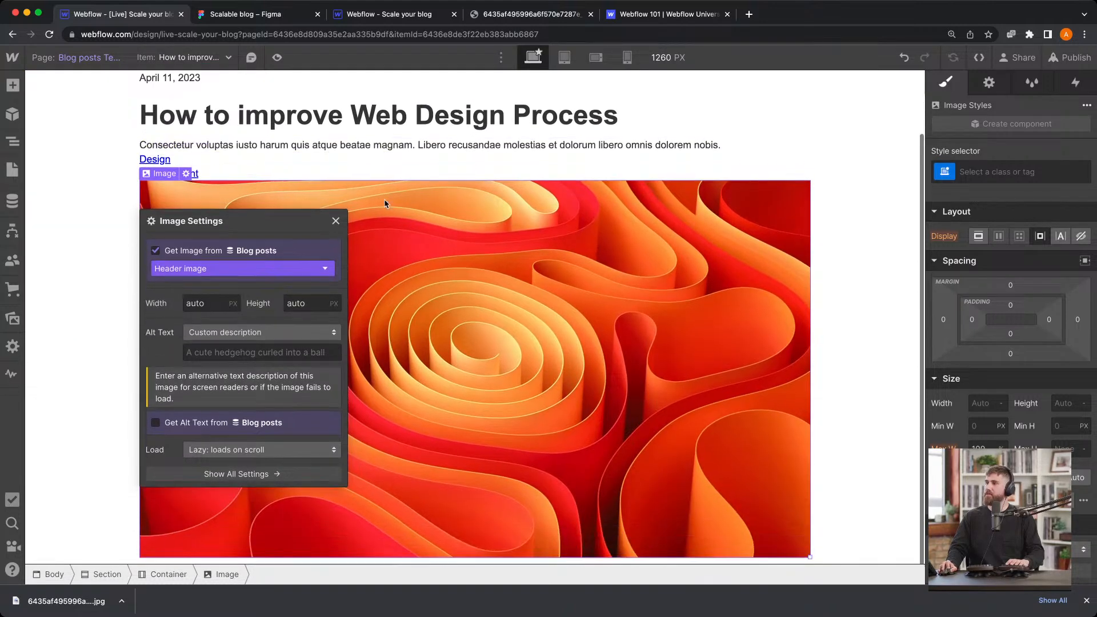
{"action": "left_click", "coordinate": [273, 353]}
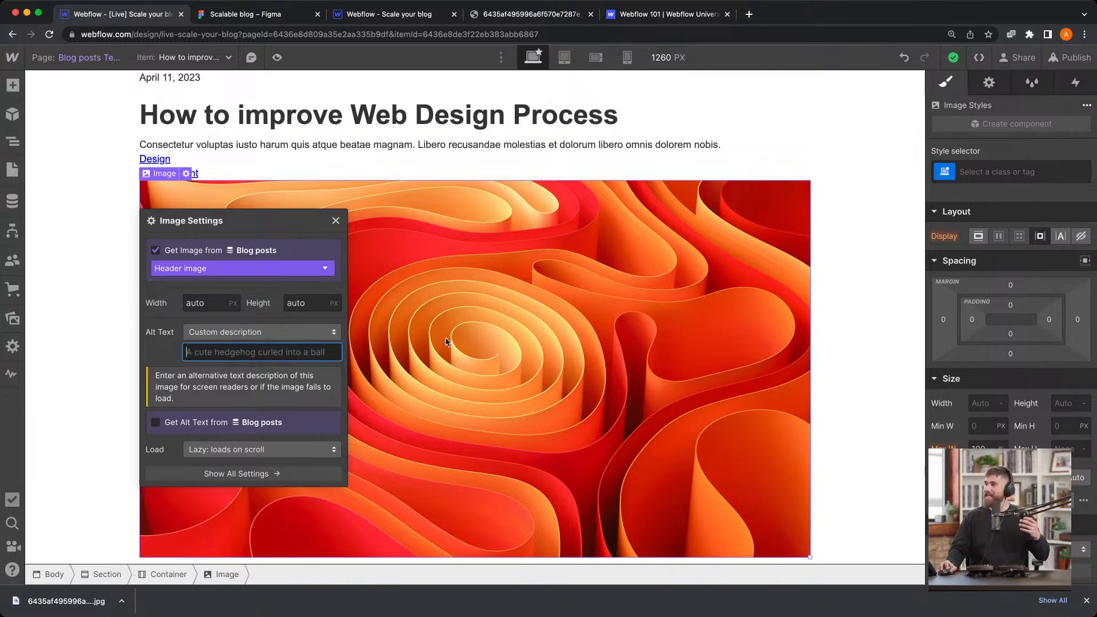
{"action": "left_click", "coordinate": [407, 366]}
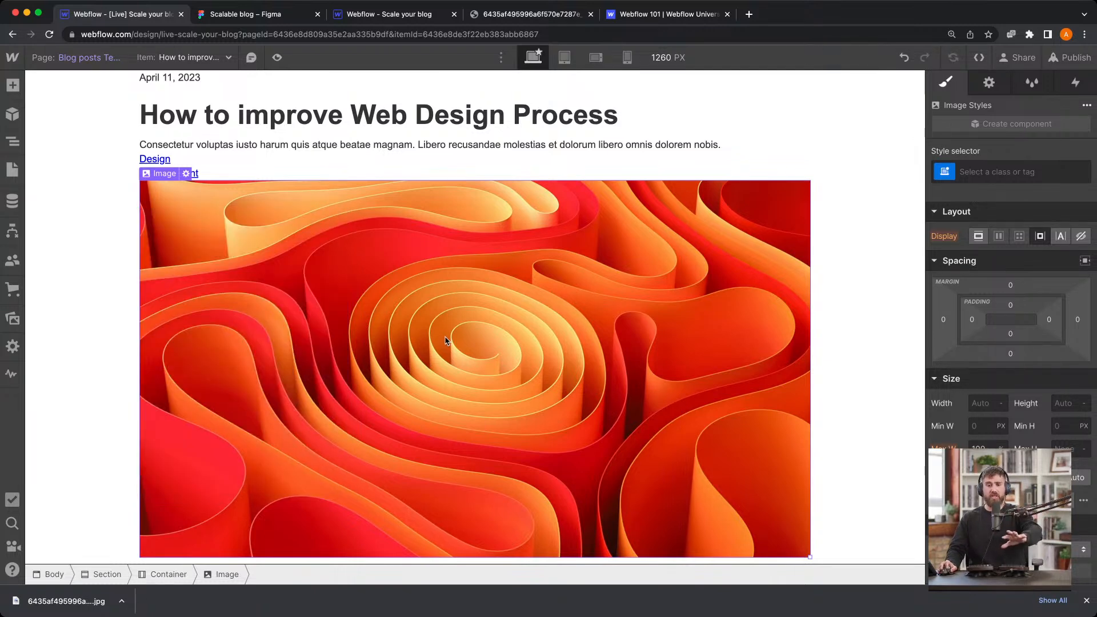
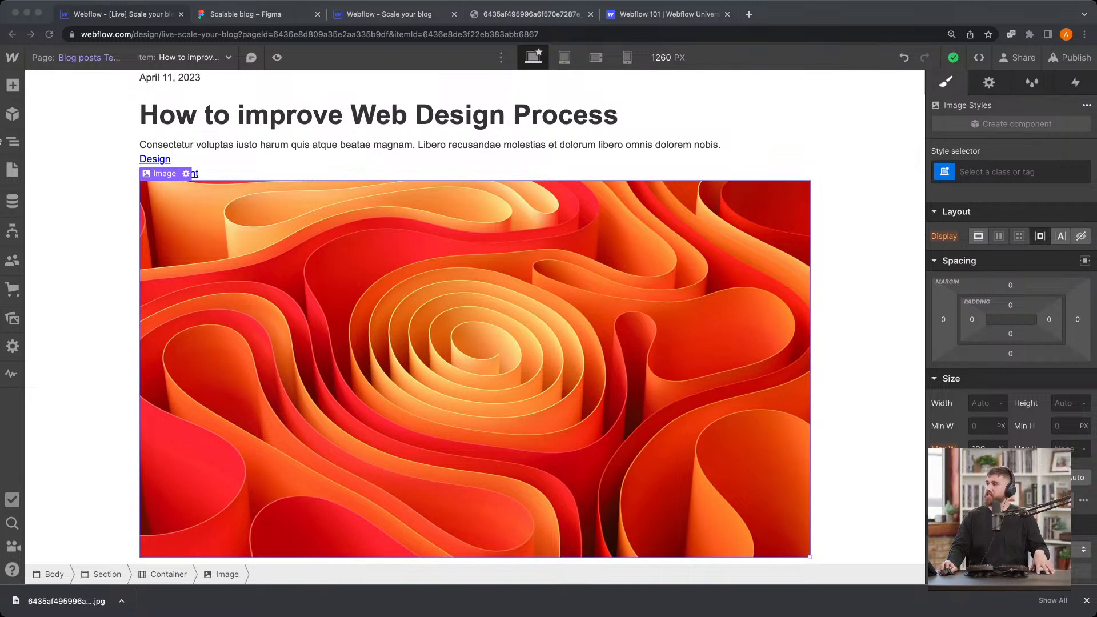
Close the downloads bar and examine the article body below the main image in the Figma Scalable blog design
{"action": "left_click", "coordinate": [1086, 601]}
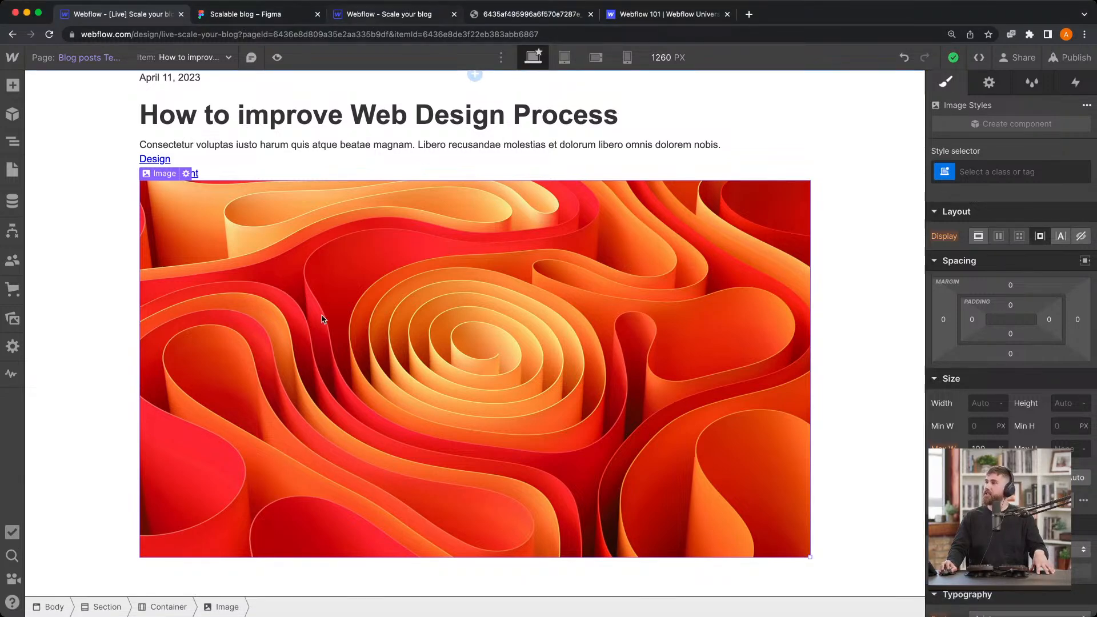
{"action": "left_click", "coordinate": [225, 17]}
{"action": "scroll", "coordinate": [725, 406], "scroll_direction": "down", "scroll_amount": 4}
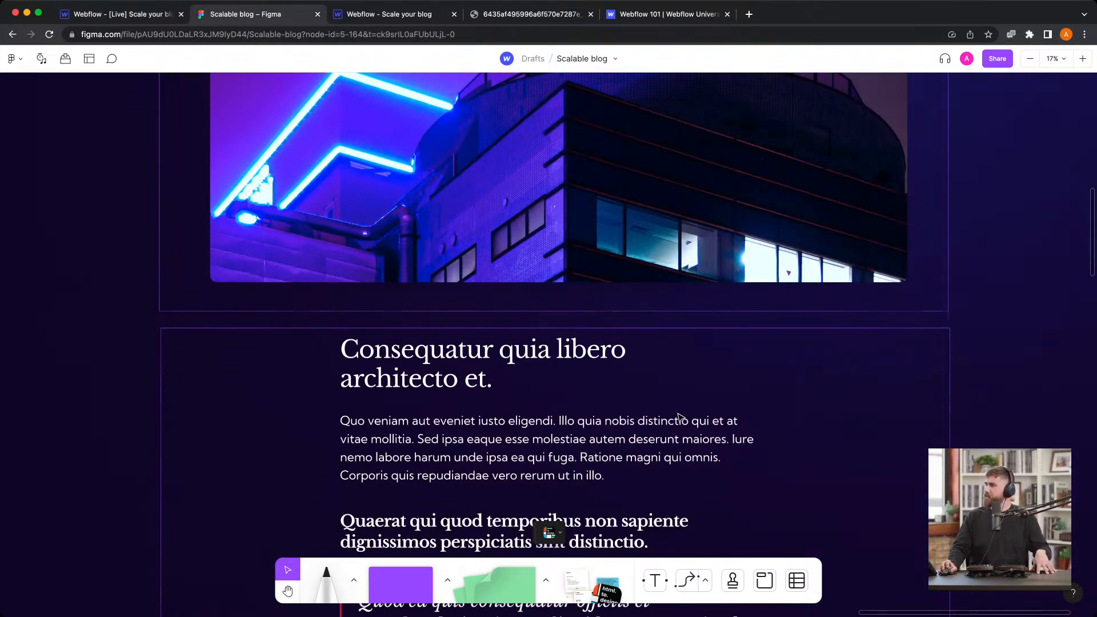
Switch from the Figma article design to the live Webflow project and open the Blog posts collection settings
{"action": "scroll", "coordinate": [629, 445], "scroll_direction": "down", "scroll_amount": 2}
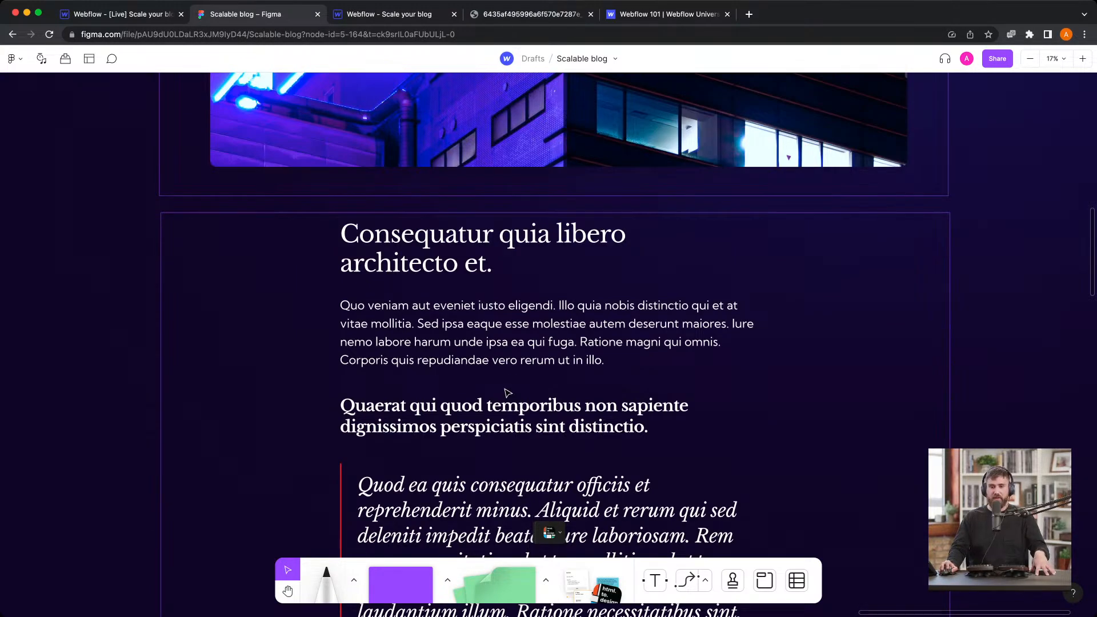
{"action": "scroll", "coordinate": [508, 383], "scroll_direction": "down", "scroll_amount": 1}
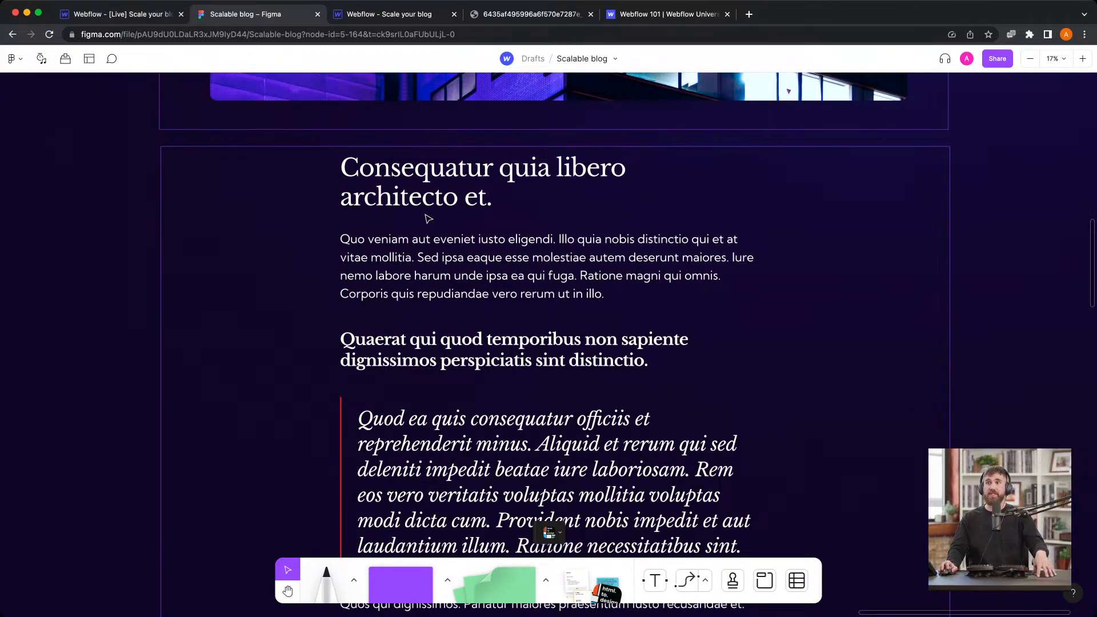
{"action": "left_click", "coordinate": [145, 8]}
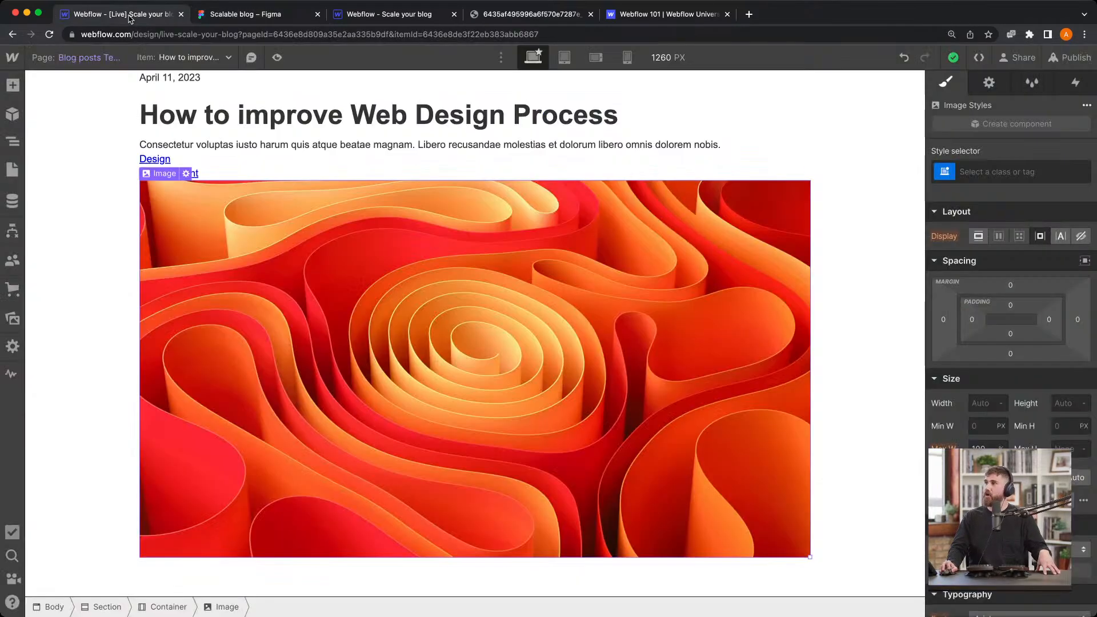
{"action": "left_click", "coordinate": [12, 169]}
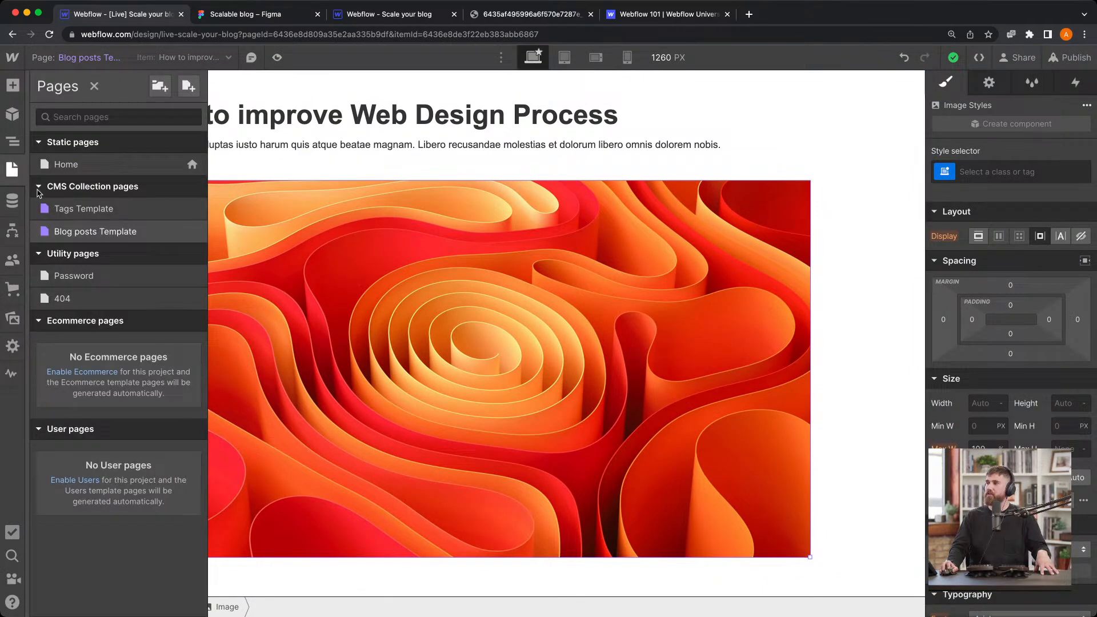
{"action": "left_click", "coordinate": [13, 201]}
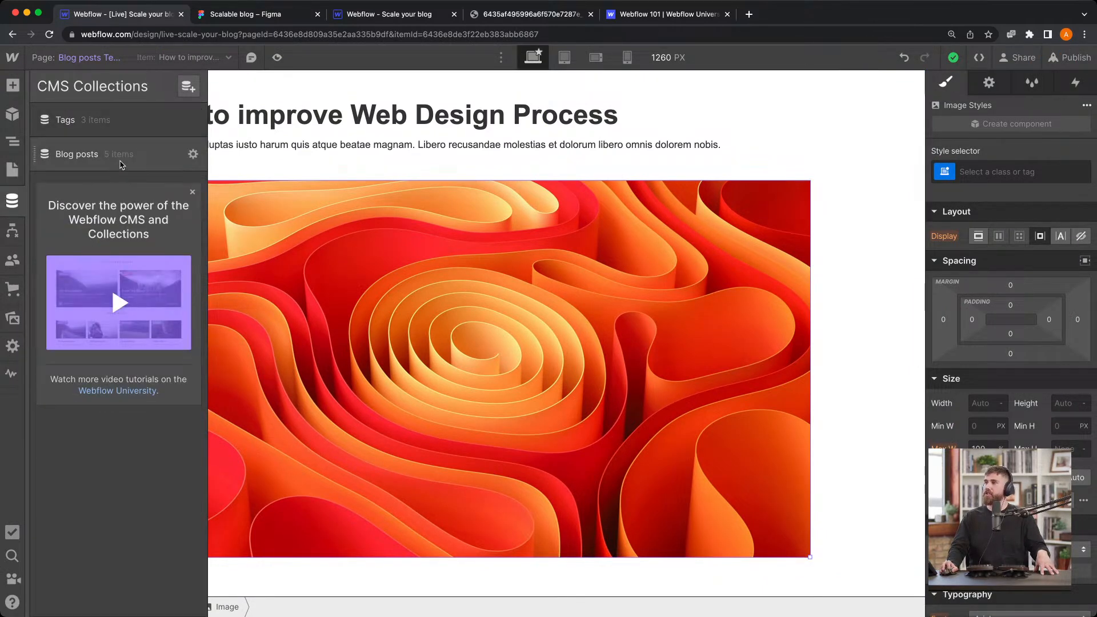
{"action": "left_click", "coordinate": [122, 162]}
{"action": "left_click", "coordinate": [196, 154]}
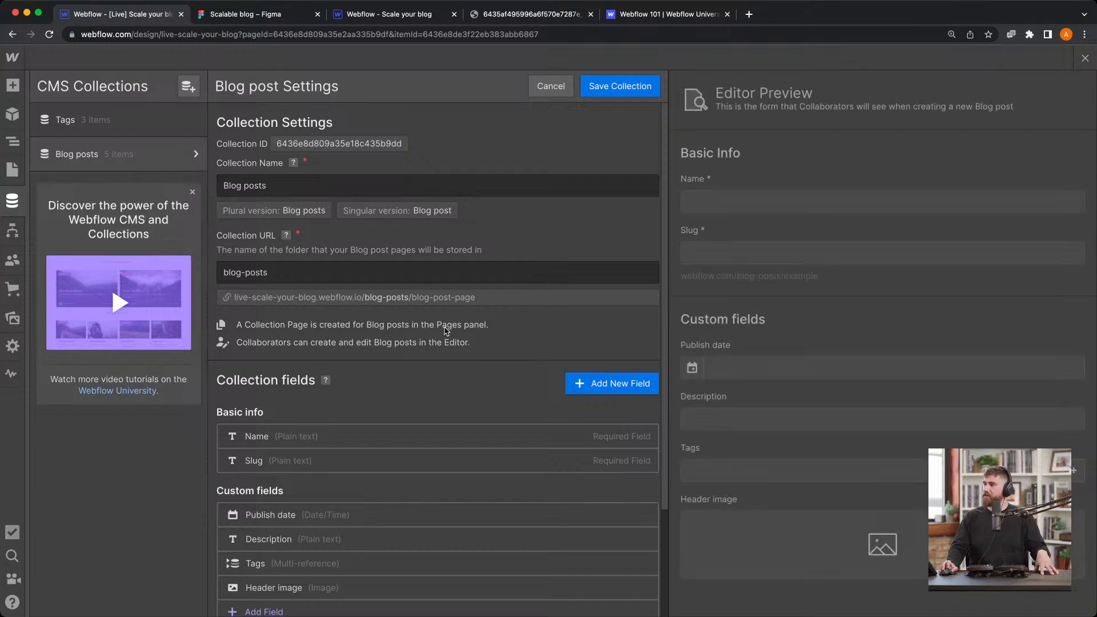
Add a rich text field labelled "Blog post body" to the Blog posts collection
{"action": "scroll", "coordinate": [571, 286], "scroll_direction": "down", "scroll_amount": 3}
{"action": "left_click", "coordinate": [616, 249]}
{"action": "scroll", "coordinate": [515, 343], "scroll_direction": "down", "scroll_amount": 3}
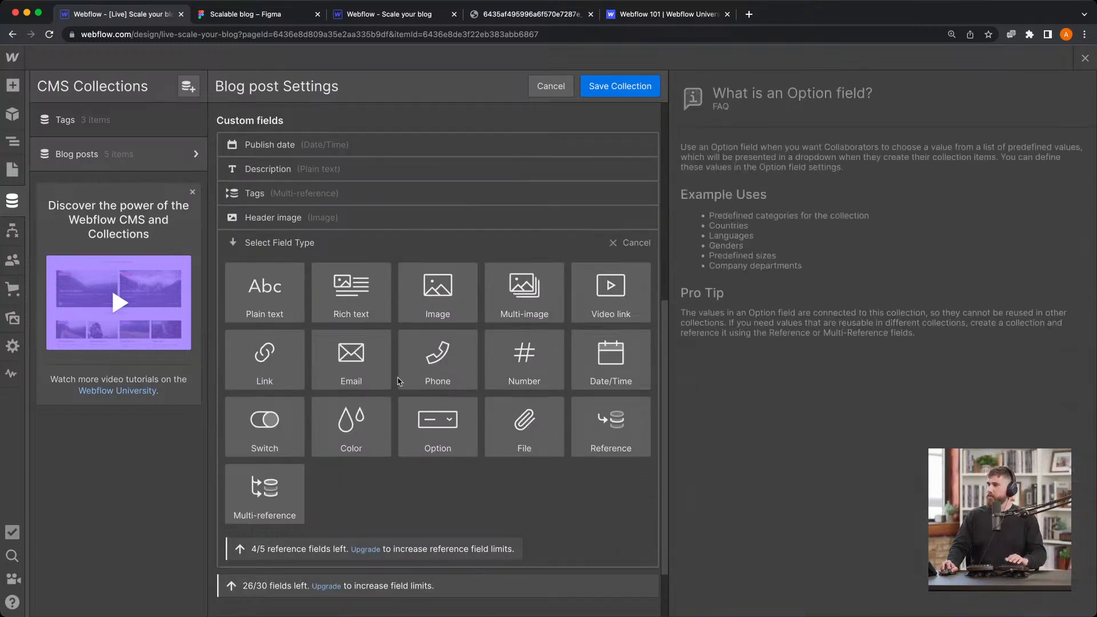
{"action": "left_click", "coordinate": [365, 304]}
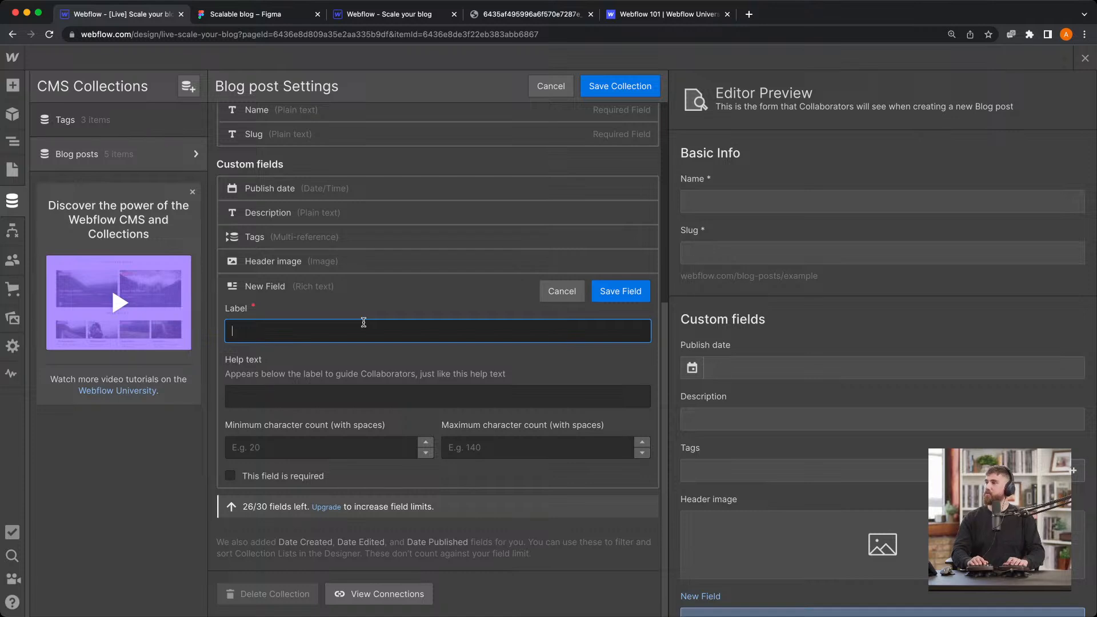
{"action": "type", "text": "Body"}
{"action": "key", "text": "BackSpace"}
{"action": "key", "text": "BackSpace"}
{"action": "key", "text": "BackSpace"}
{"action": "key", "text": "BackSpace"}
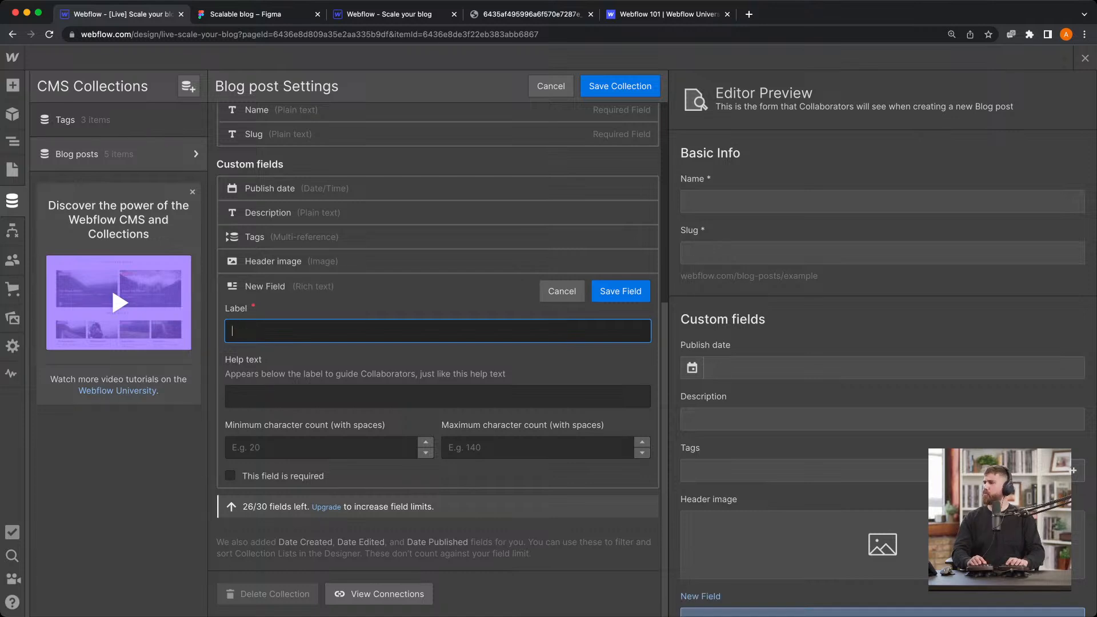
{"action": "type", "text": "Blog post body"}
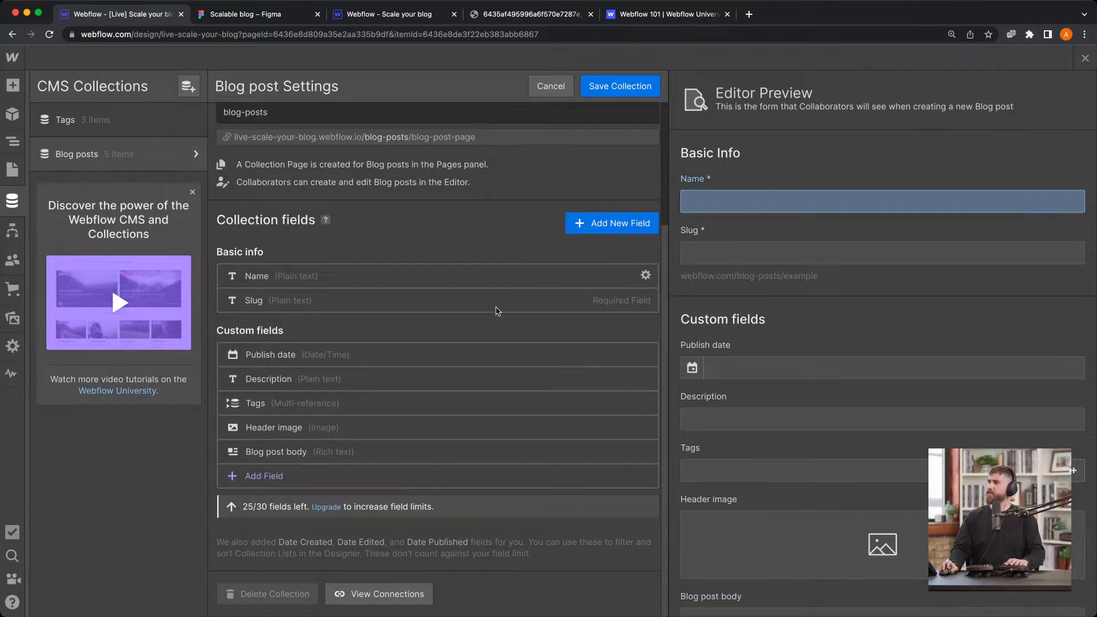
Switch to the original Scale your blog project and examine the article's rich text element and its text source setting
{"action": "left_click", "coordinate": [370, 21]}
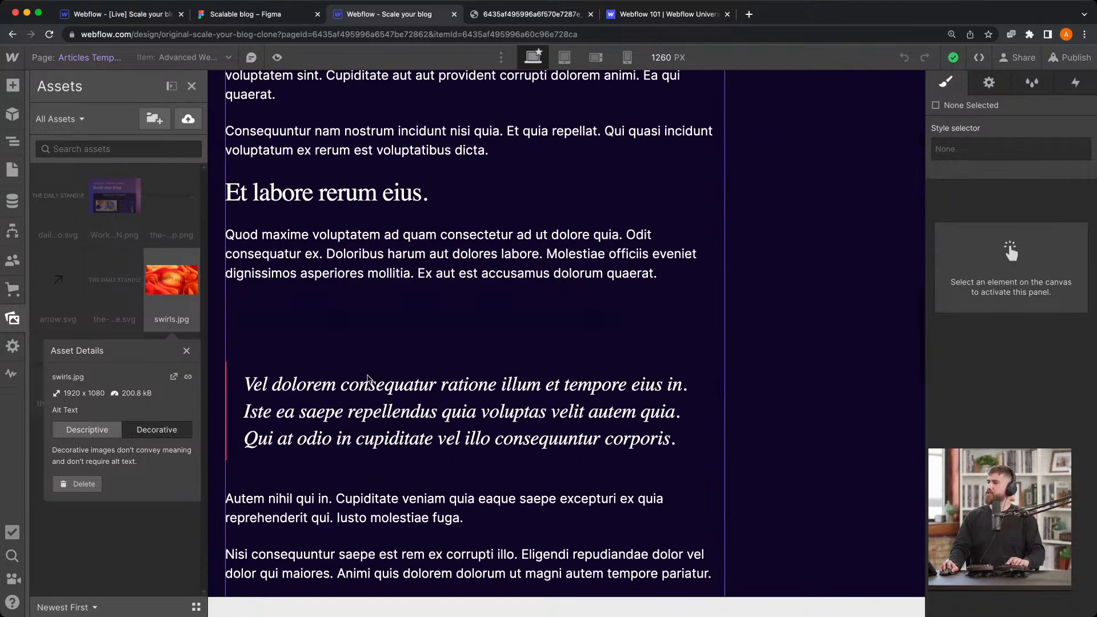
{"action": "left_click", "coordinate": [382, 355]}
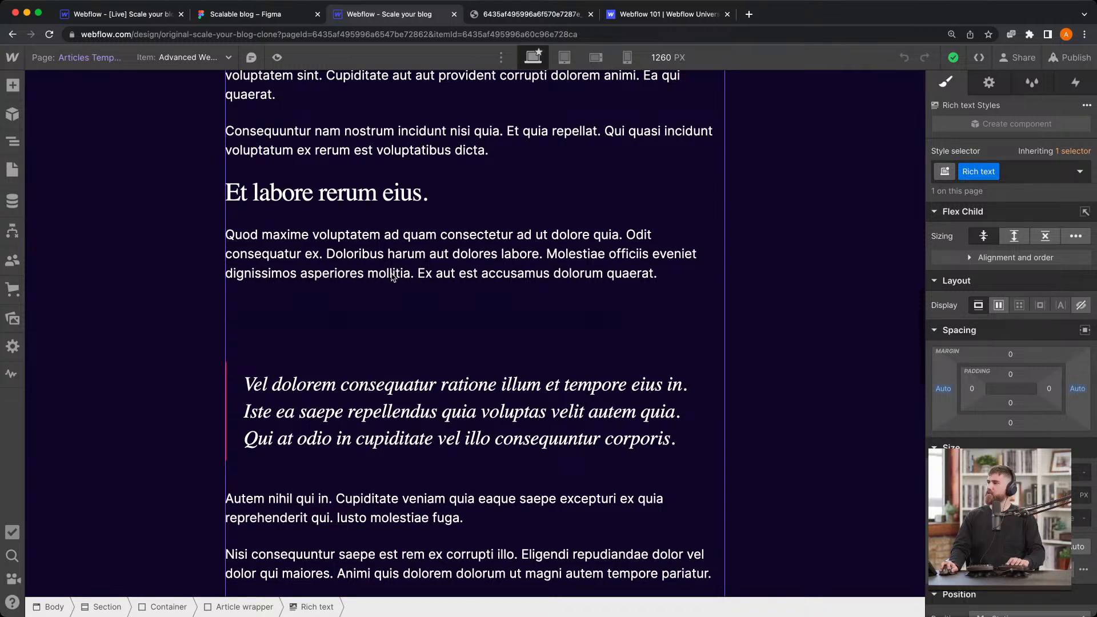
{"action": "scroll", "coordinate": [393, 277], "scroll_direction": "up", "scroll_amount": 10}
{"action": "left_click", "coordinate": [280, 200]}
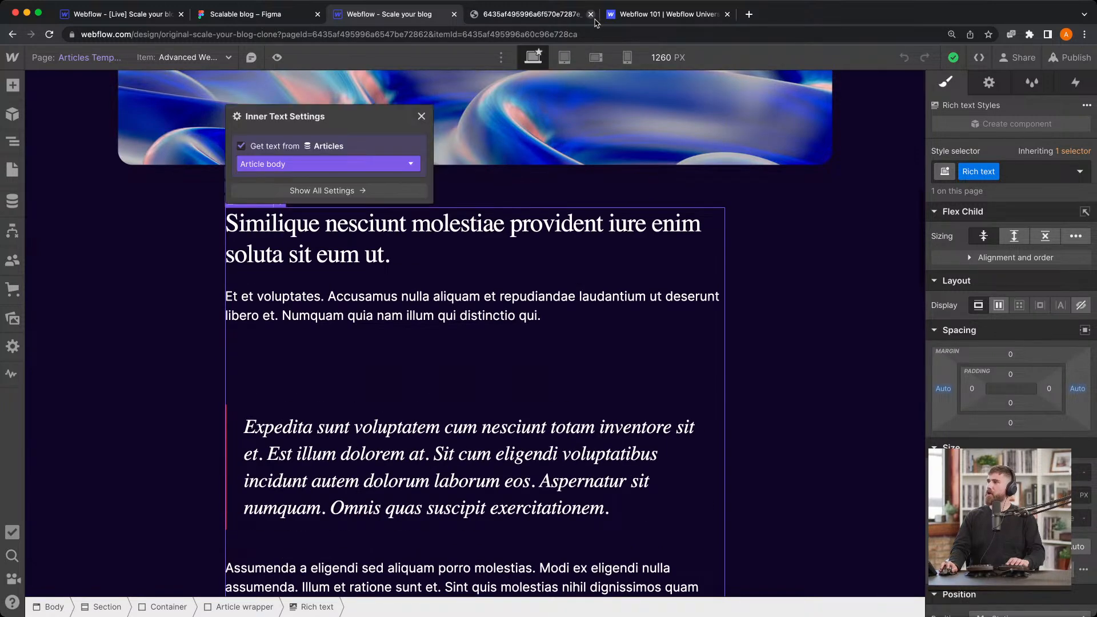
Switch to the Figma blog design and copy the heading "Consequatur quia libero architecto et."
{"action": "left_click", "coordinate": [271, 15]}
{"action": "double_click", "coordinate": [424, 239]}
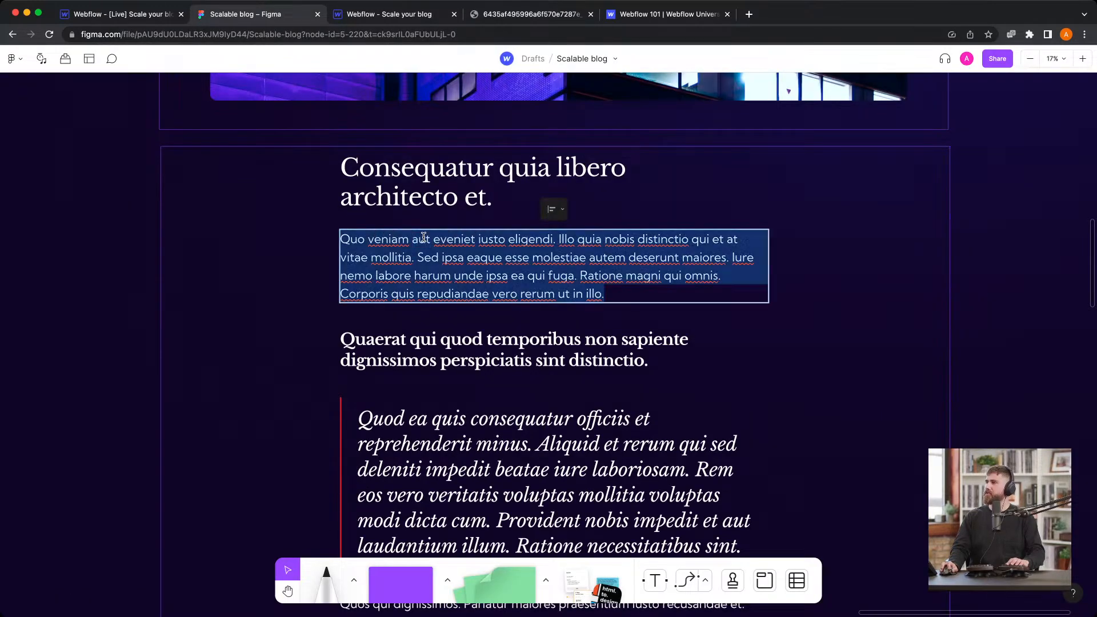
{"action": "double_click", "coordinate": [416, 179]}
{"action": "left_click_drag", "start_coordinate": [340, 172], "coordinate": [540, 209]}
Return to the live Webflow project, leave the collection settings and open the blog post "How to improve Web Design Process" for editing
{"action": "left_click", "coordinate": [103, 16]}
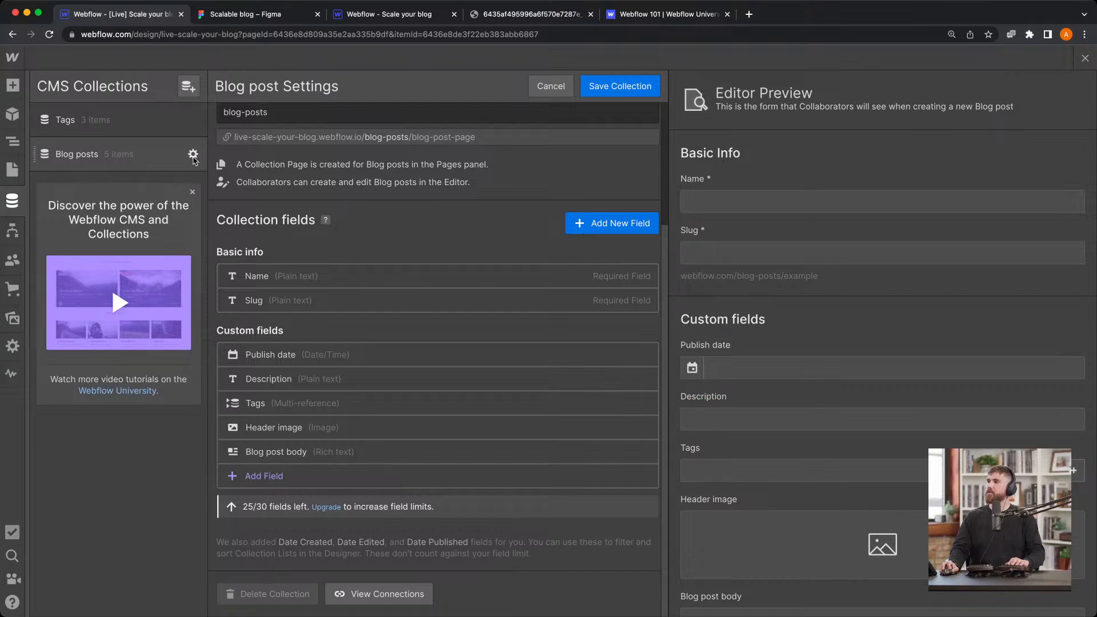
{"action": "left_click", "coordinate": [193, 157]}
{"action": "left_click", "coordinate": [667, 379]}
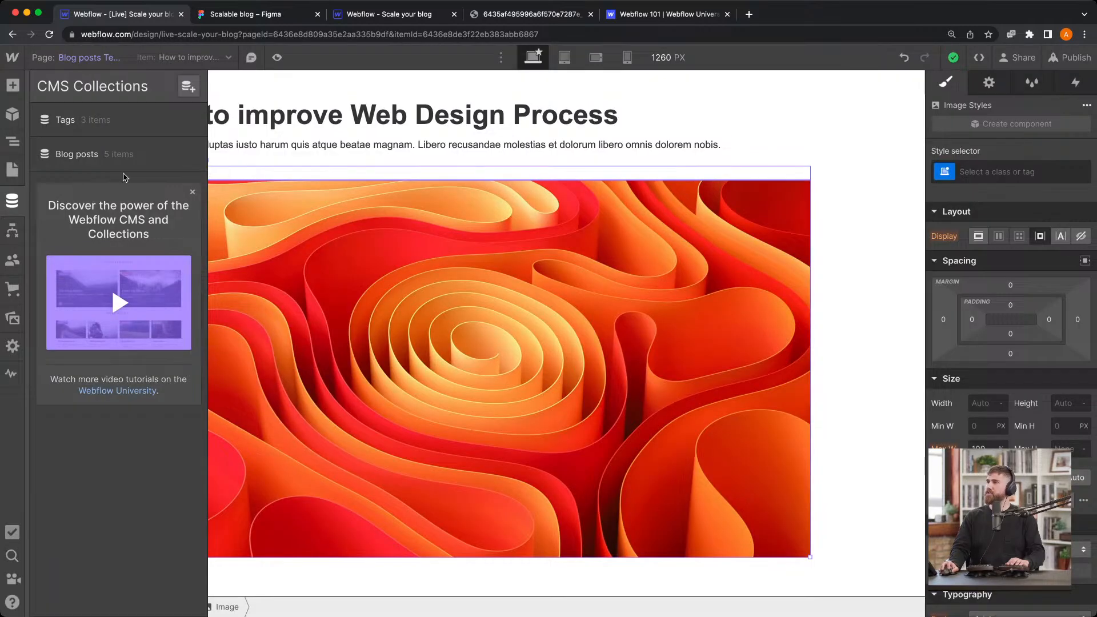
{"action": "left_click", "coordinate": [85, 154]}
{"action": "left_click", "coordinate": [257, 138]}
{"action": "scroll", "coordinate": [526, 429], "scroll_direction": "down", "scroll_amount": 3}
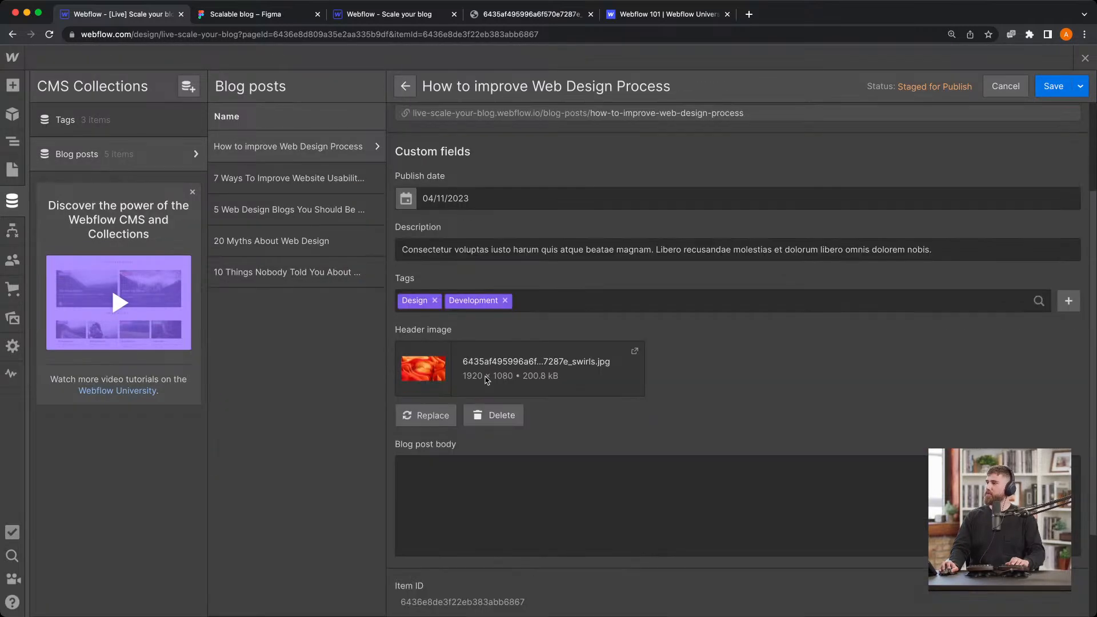
Paste "Consequatur quia libero architecto et." into the Blog post body field and format it as H1
{"action": "left_click", "coordinate": [528, 497]}
{"action": "scroll", "coordinate": [527, 497], "scroll_direction": "down", "scroll_amount": 2}
{"action": "left_click_drag", "start_coordinate": [556, 346], "coordinate": [401, 346]}
{"action": "left_click", "coordinate": [535, 323]}
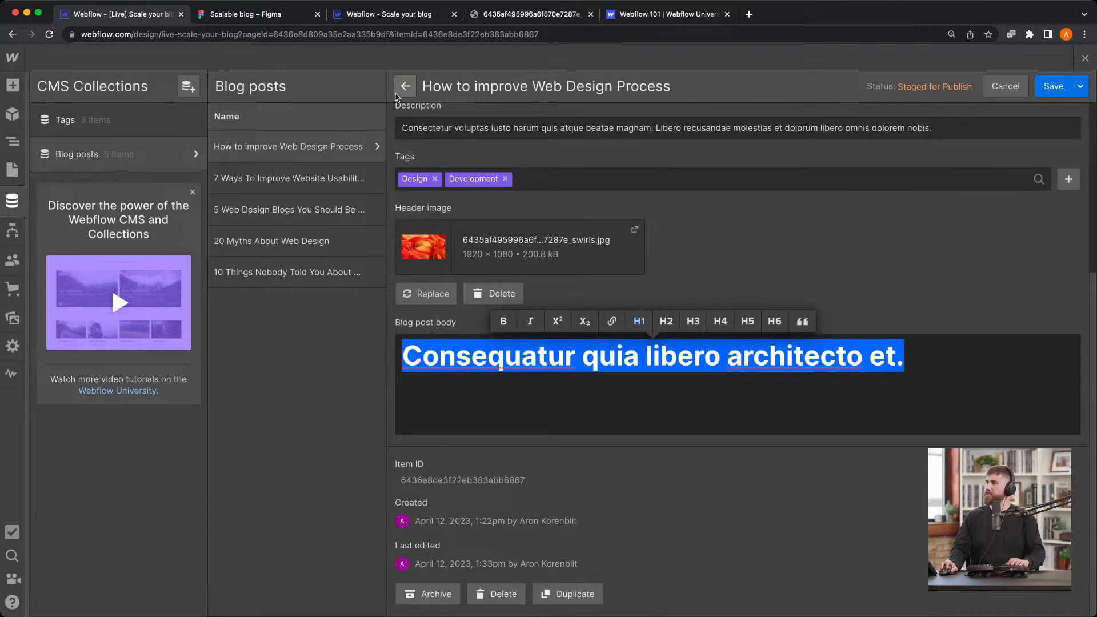
Copy the "Quo veniam aut eveniet" paragraph from the Figma design and paste it below the H1 in the Blog post body
{"action": "left_click", "coordinate": [257, 14]}
{"action": "double_click", "coordinate": [426, 259]}
{"action": "key", "text": "super+c"}
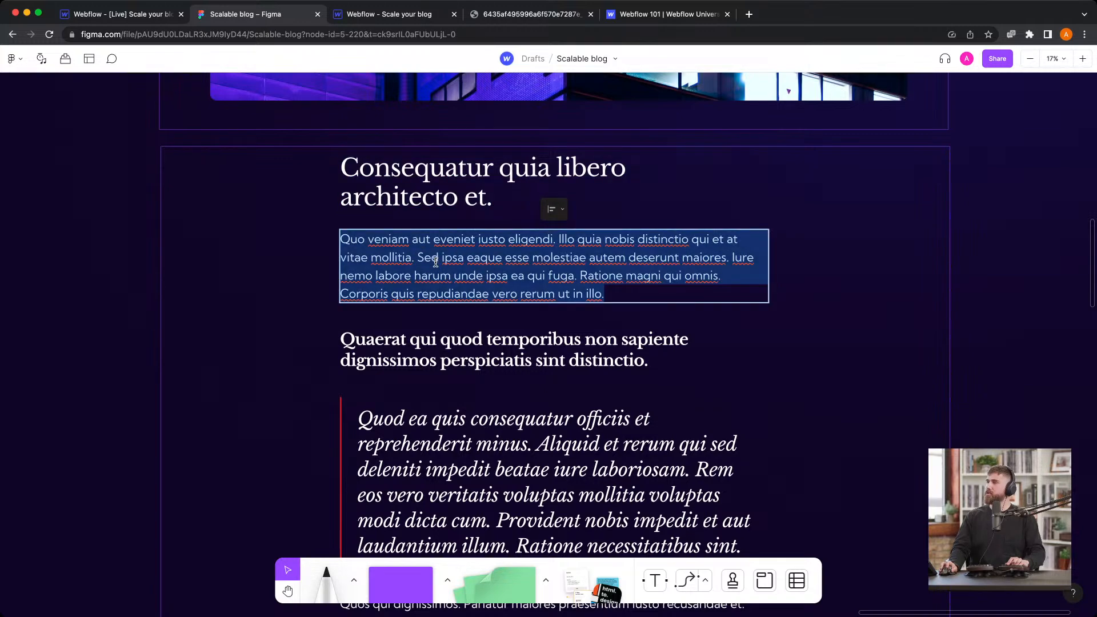
{"action": "left_click", "coordinate": [168, 15]}
{"action": "left_click", "coordinate": [923, 394]}
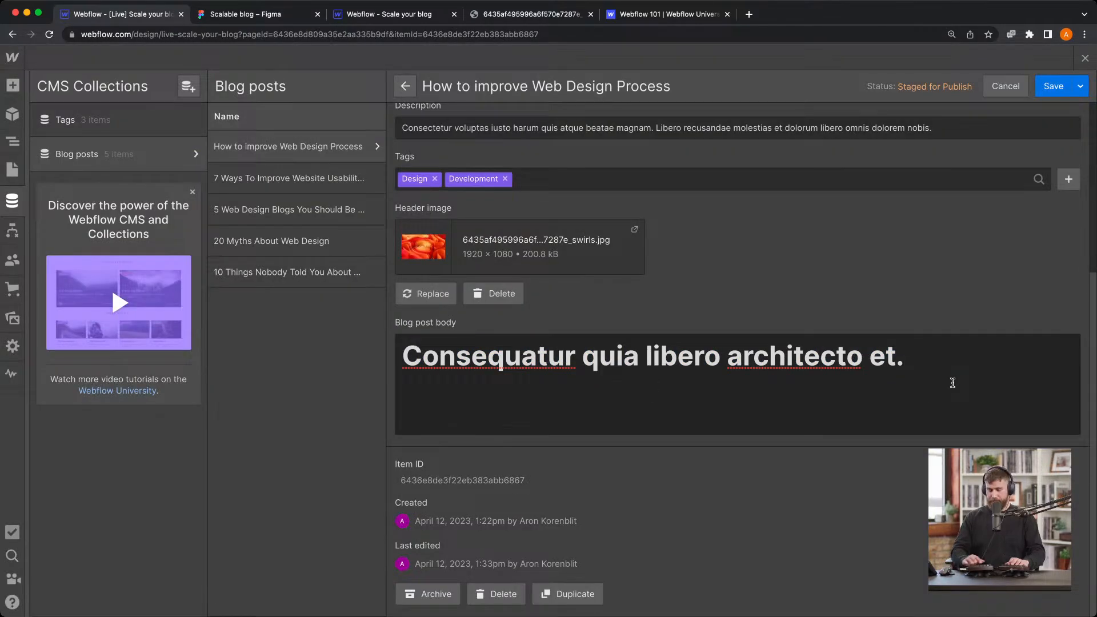
{"action": "key", "text": "Return"}
{"action": "key", "text": "super+v"}
Copy the "Quaerat qui quod temporibus" subheading from the Figma design and paste it below the paragraph in the Blog post body
{"action": "left_click", "coordinate": [291, 11]}
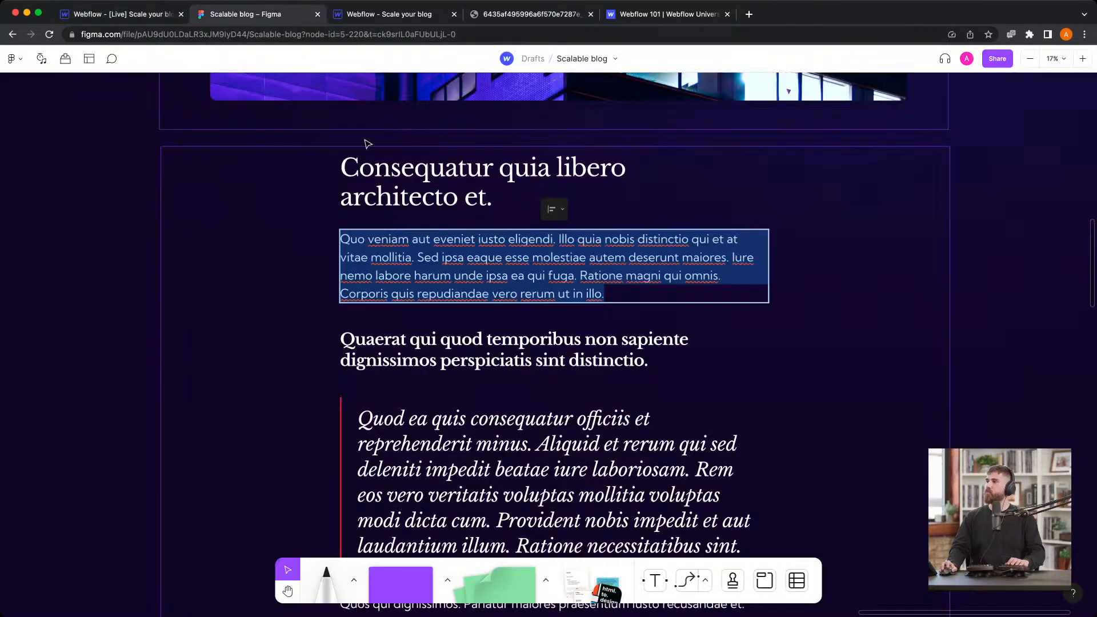
{"action": "scroll", "coordinate": [368, 144], "scroll_direction": "down", "scroll_amount": 2}
{"action": "double_click", "coordinate": [374, 294]}
{"action": "left_click", "coordinate": [377, 293]}
{"action": "key", "text": "super+a"}
{"action": "key", "text": "super+c"}
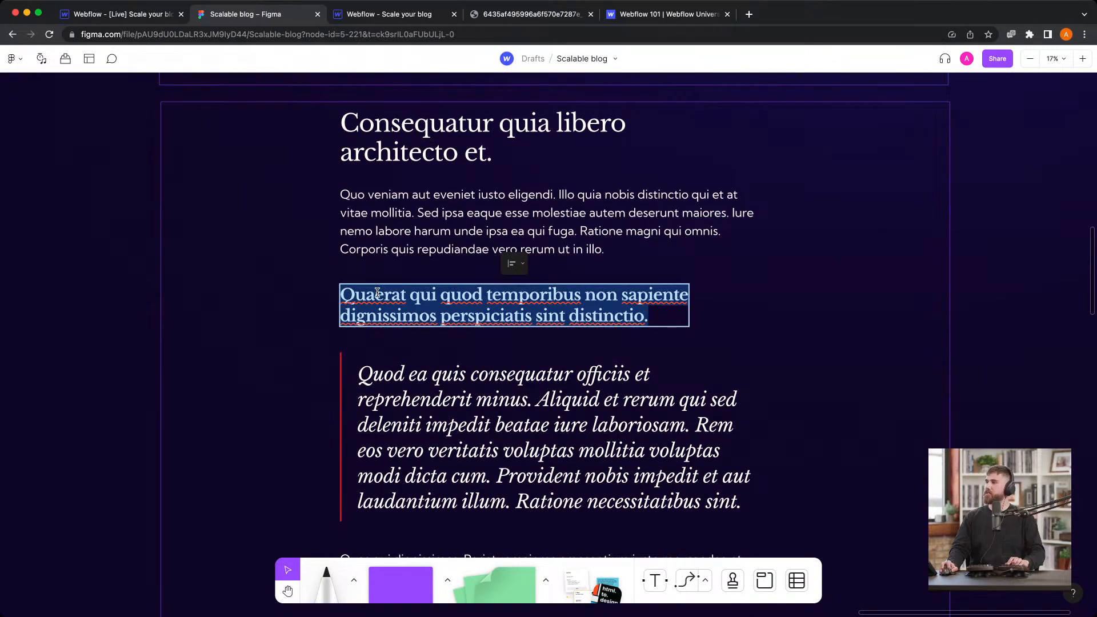
{"action": "left_click", "coordinate": [172, 15]}
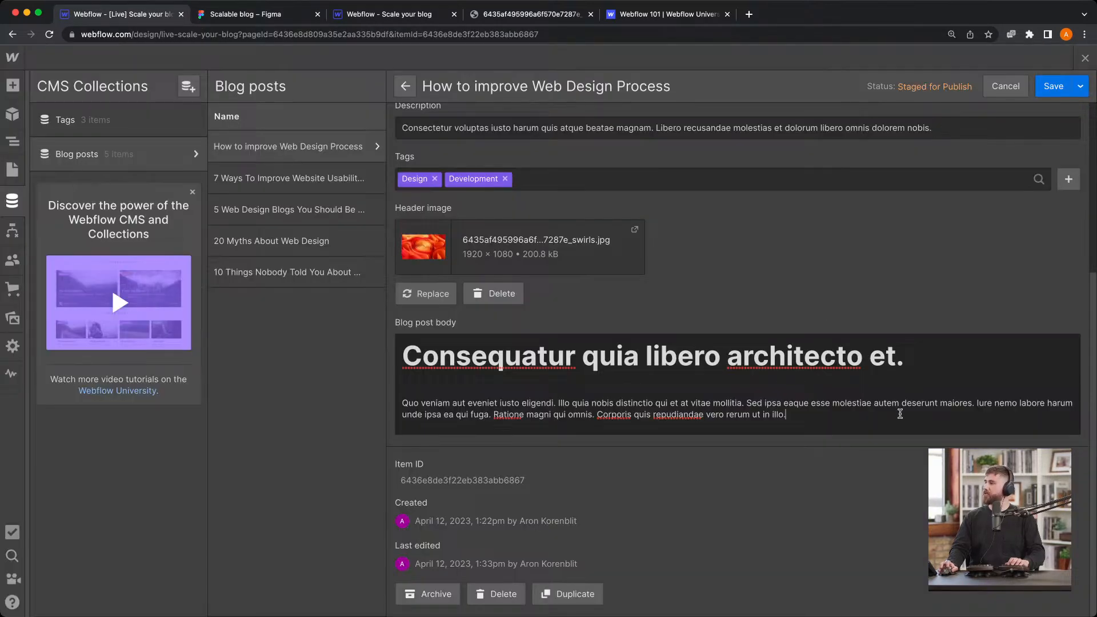
{"action": "key", "text": "Return"}
{"action": "key", "text": "super+v"}
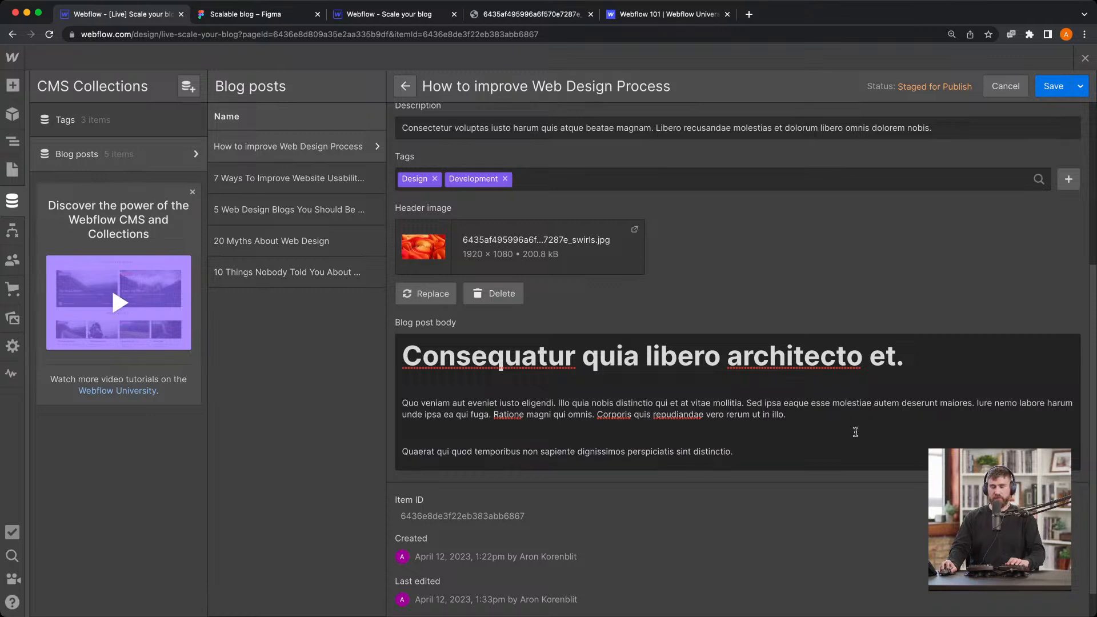
Format the "Quaerat qui quod temporibus" line in the Blog post body as H2
{"action": "left_click_drag", "start_coordinate": [729, 450], "coordinate": [381, 468]}
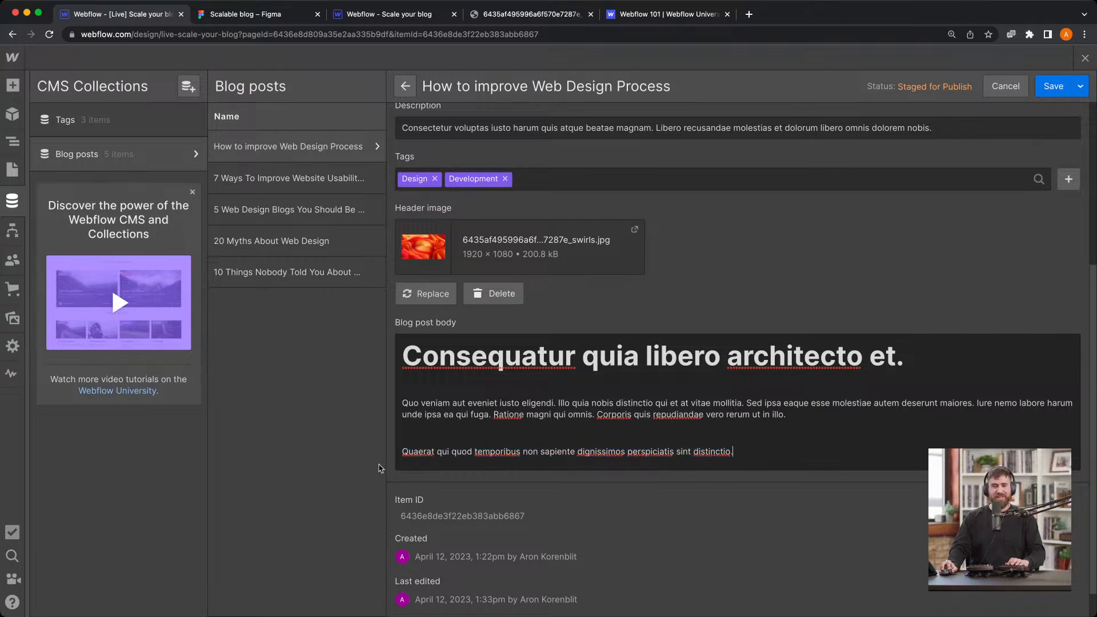
{"action": "triple_click", "coordinate": [468, 450]}
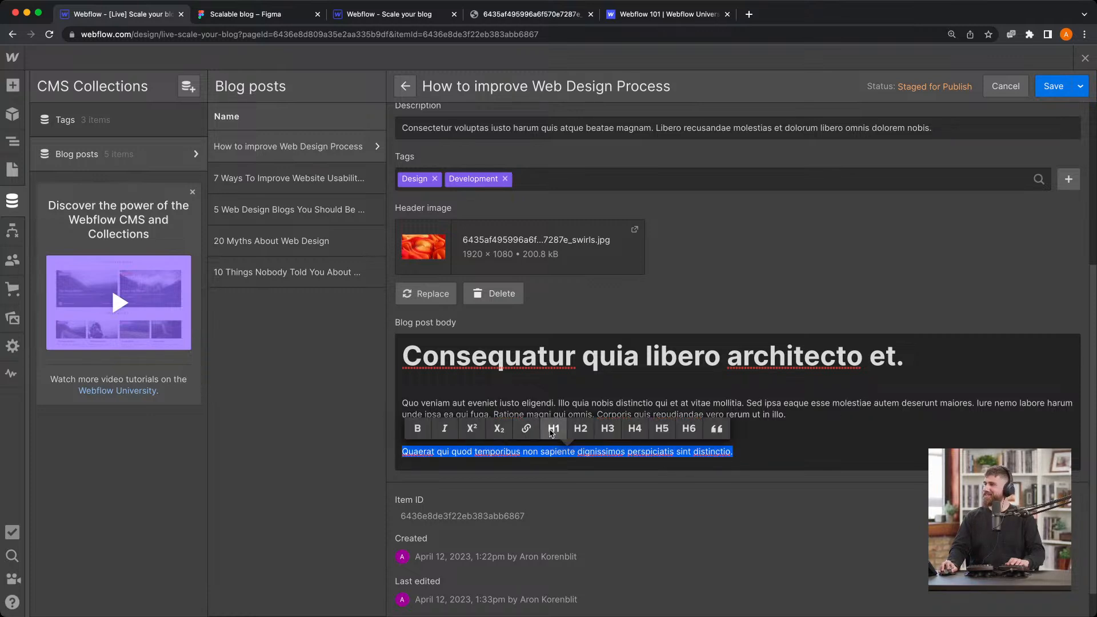
{"action": "left_click", "coordinate": [579, 434]}
{"action": "left_click", "coordinate": [743, 492]}
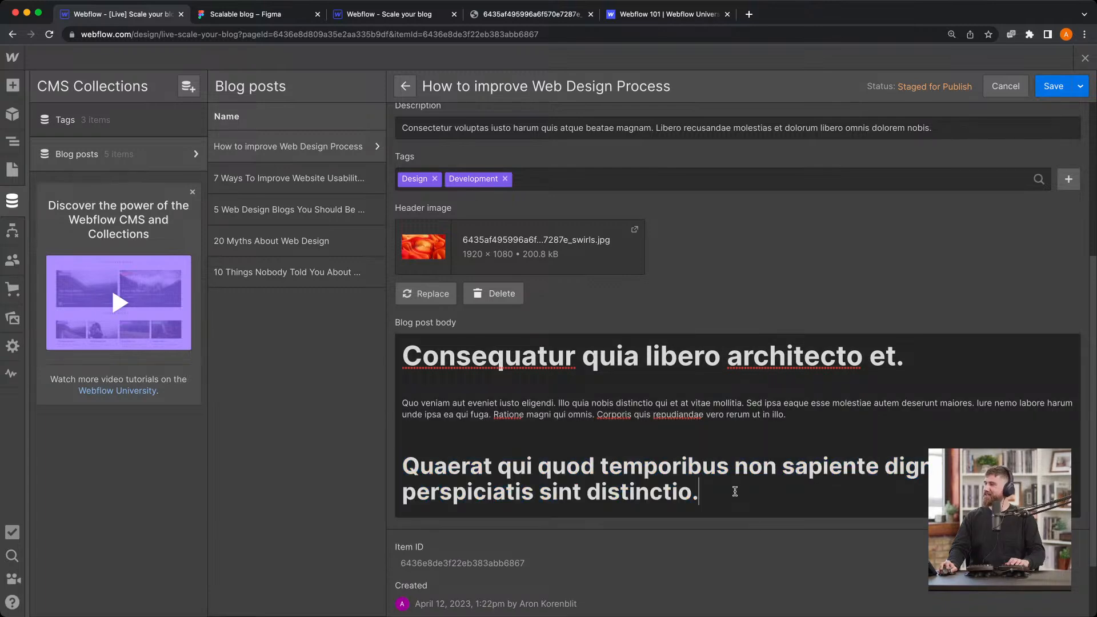
Copy the "Quod ea quis consequatur" quote from the Figma design and paste it on a new line below the H2
{"action": "key", "text": "Return"}
{"action": "key", "text": "Return"}
{"action": "left_click", "coordinate": [388, 14]}
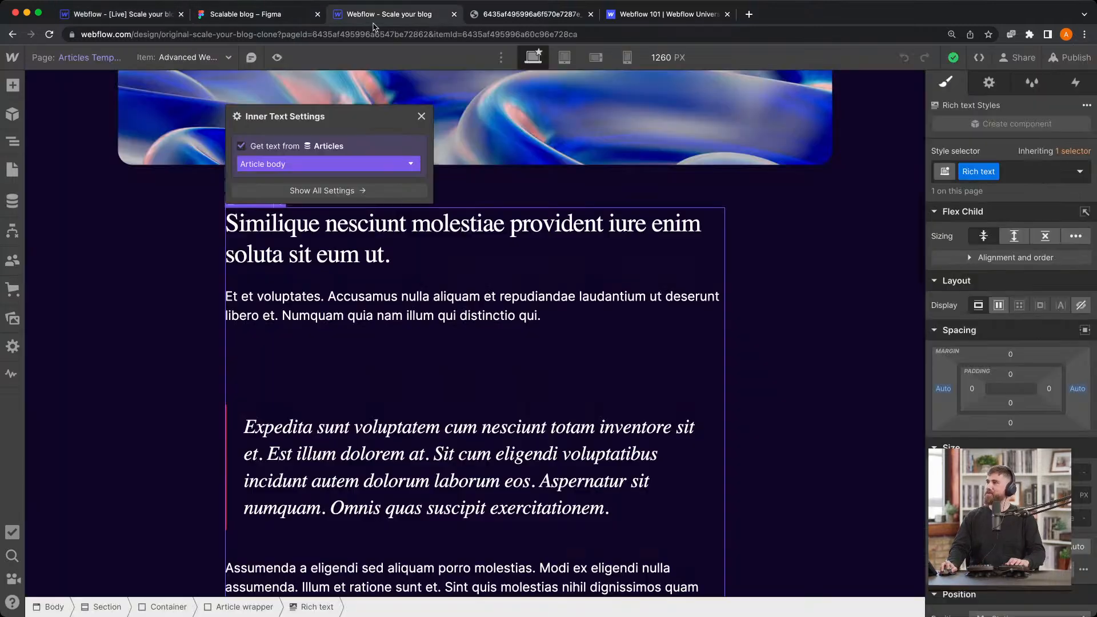
{"action": "scroll", "coordinate": [644, 409], "scroll_direction": "down", "scroll_amount": 3}
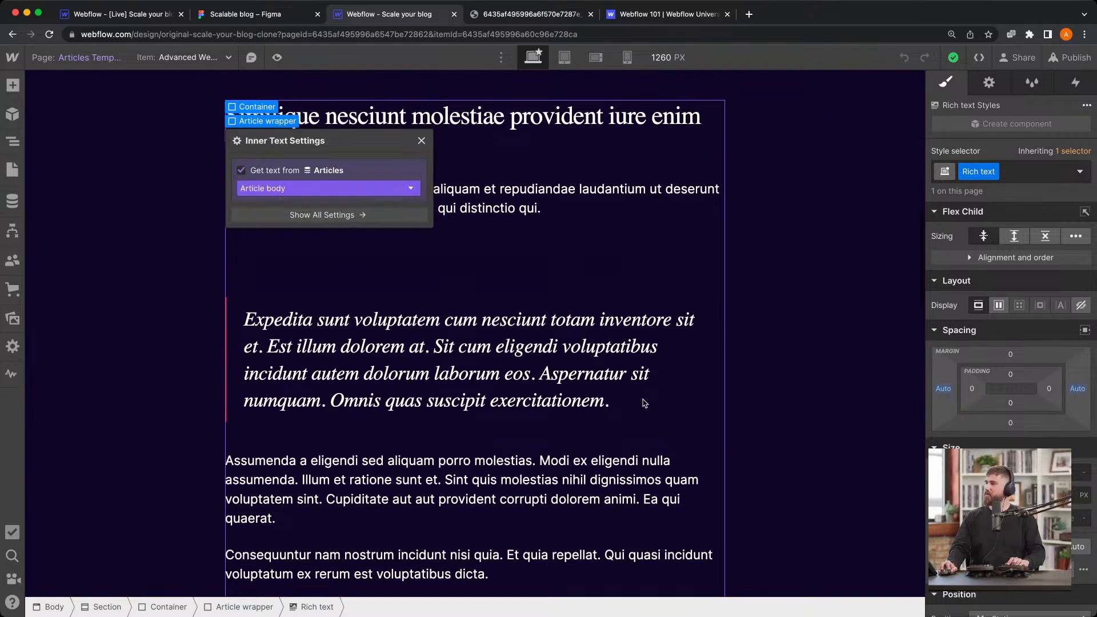
{"action": "left_click", "coordinate": [241, 22]}
{"action": "double_click", "coordinate": [469, 430]}
{"action": "key", "text": "ctrl+c"}
{"action": "left_click", "coordinate": [143, 15]}
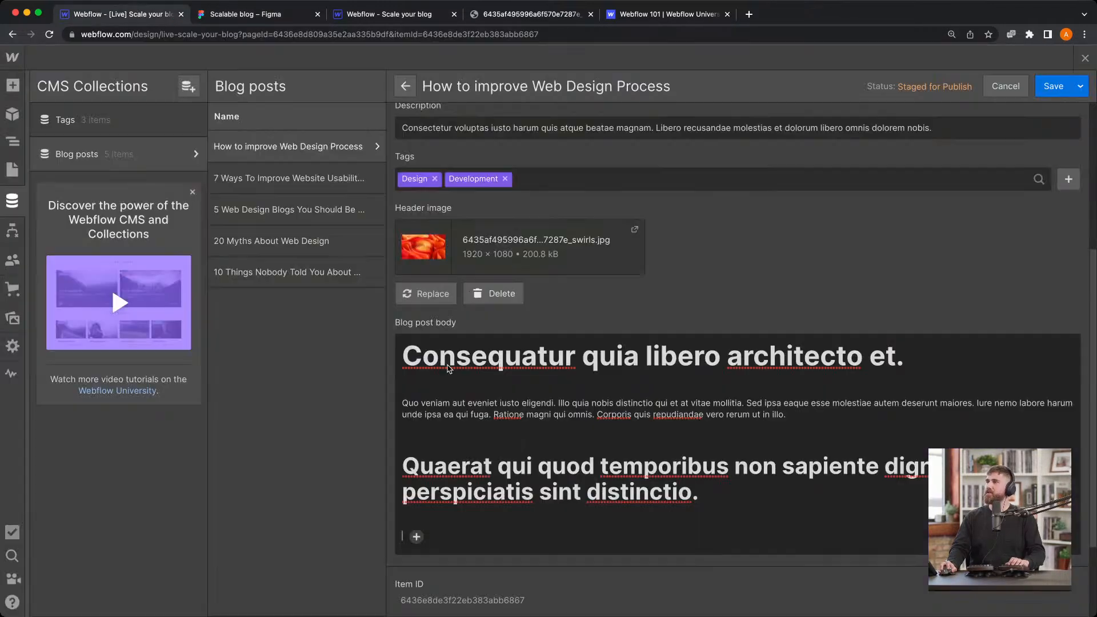
{"action": "key", "text": "ctrl+v"}
Format the "Quod ea quis consequatur" paragraph as a block quote
{"action": "triple_click", "coordinate": [534, 542]}
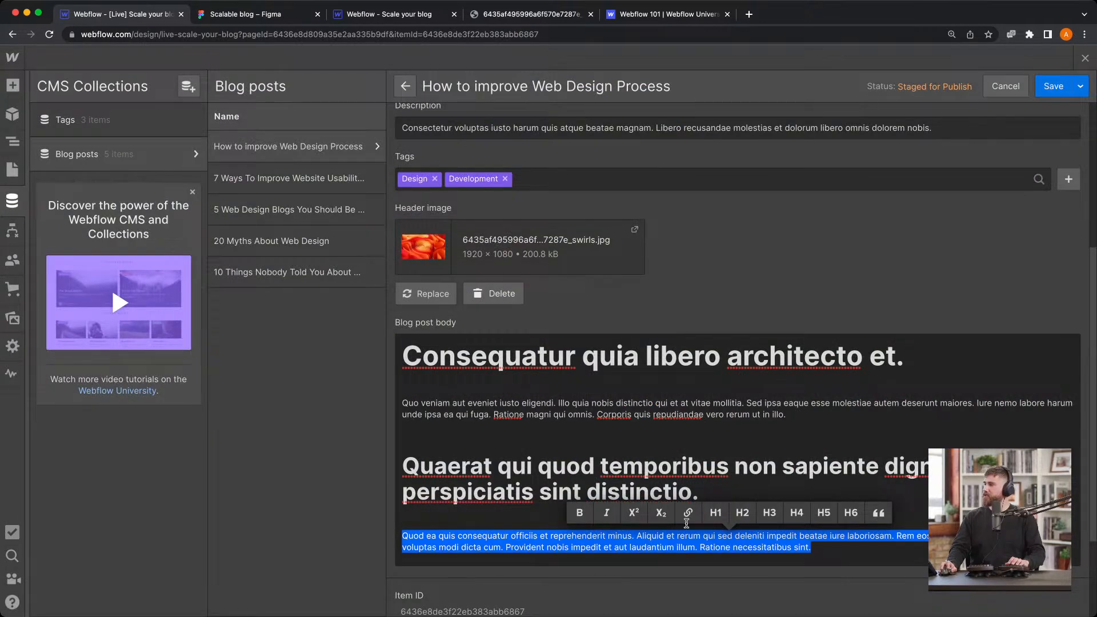
{"action": "left_click", "coordinate": [878, 512]}
{"action": "scroll", "coordinate": [632, 484], "scroll_direction": "down", "scroll_amount": 1}
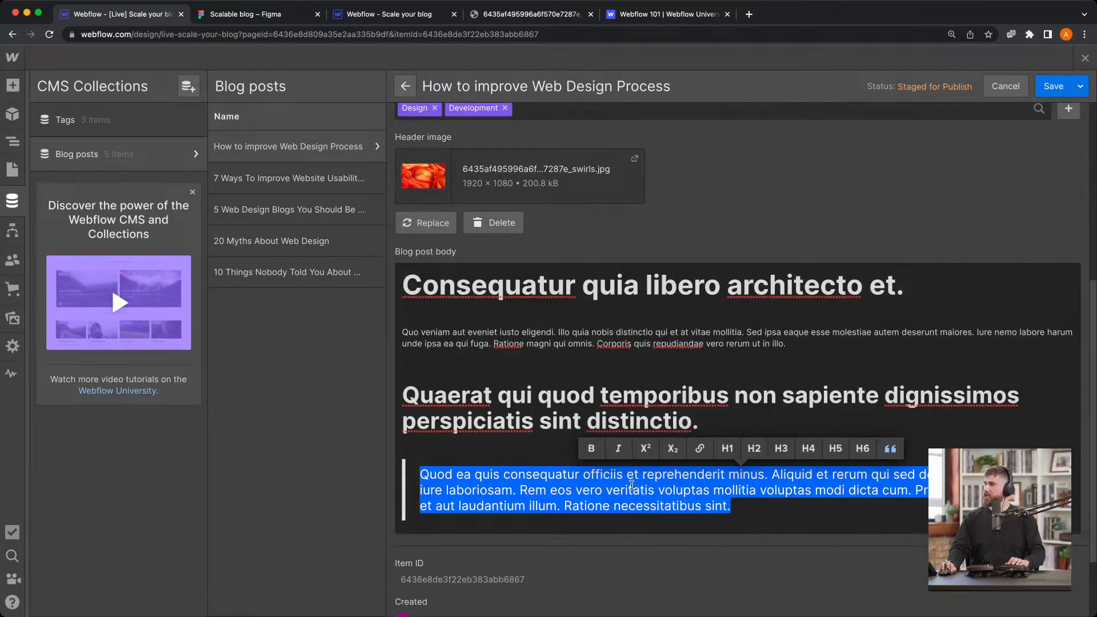
{"action": "left_click", "coordinate": [472, 370]}
{"action": "key", "text": "BackSpace"}
{"action": "key", "text": "super+z"}
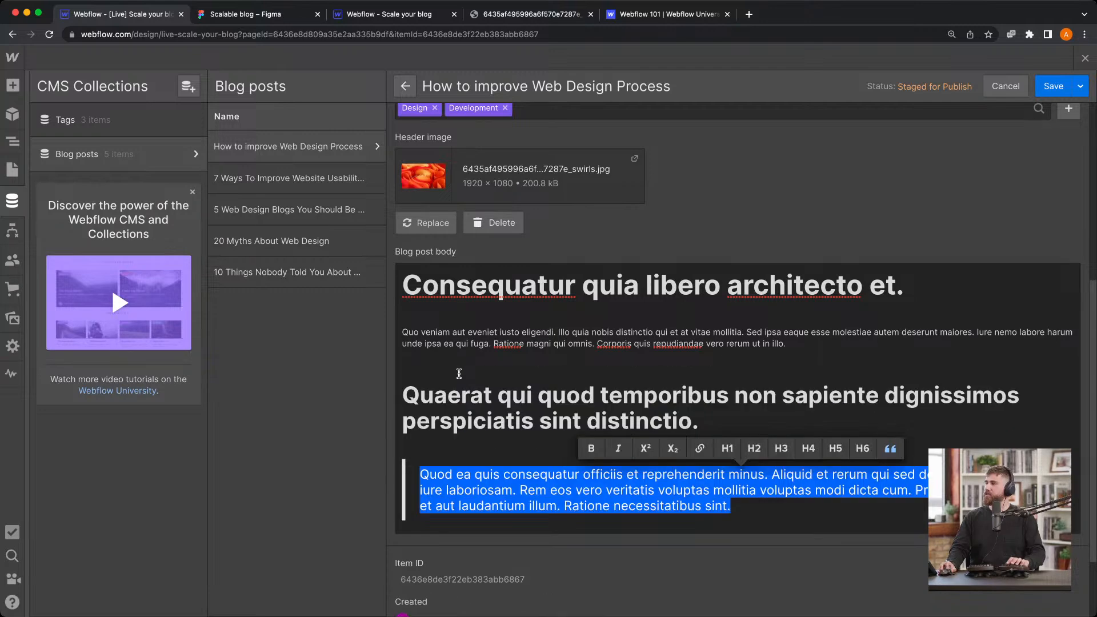
Remove the empty line between the "Quo veniam" paragraph and the H2 in the Blog post body
{"action": "left_click", "coordinate": [459, 372]}
{"action": "left_click", "coordinate": [459, 354]}
{"action": "key", "text": "BackSpace"}
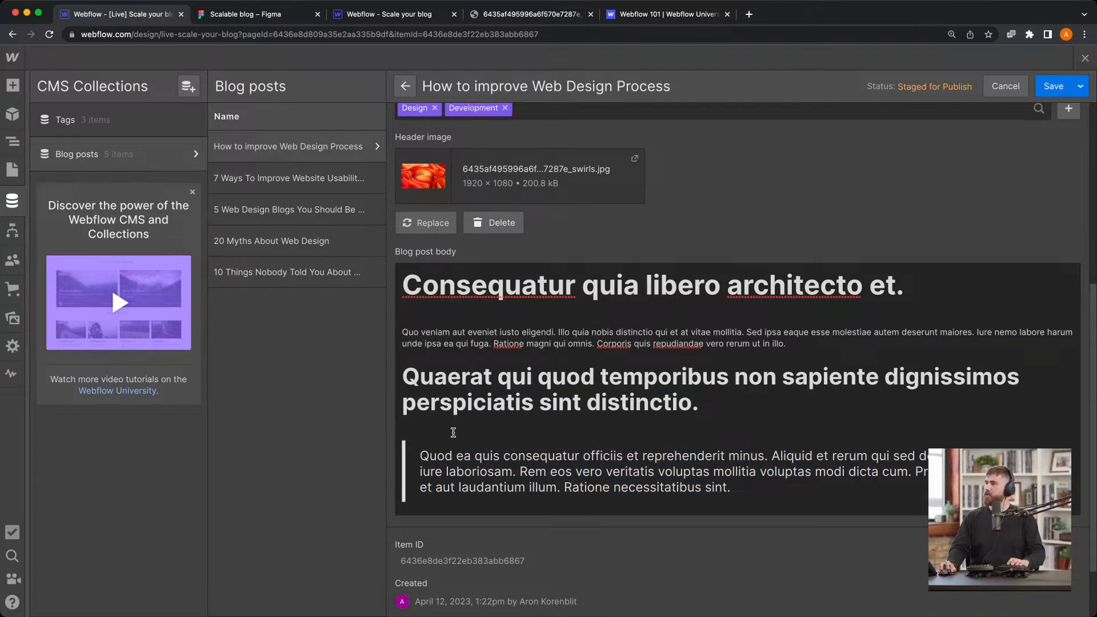
{"action": "scroll", "coordinate": [458, 500], "scroll_direction": "down", "scroll_amount": 3}
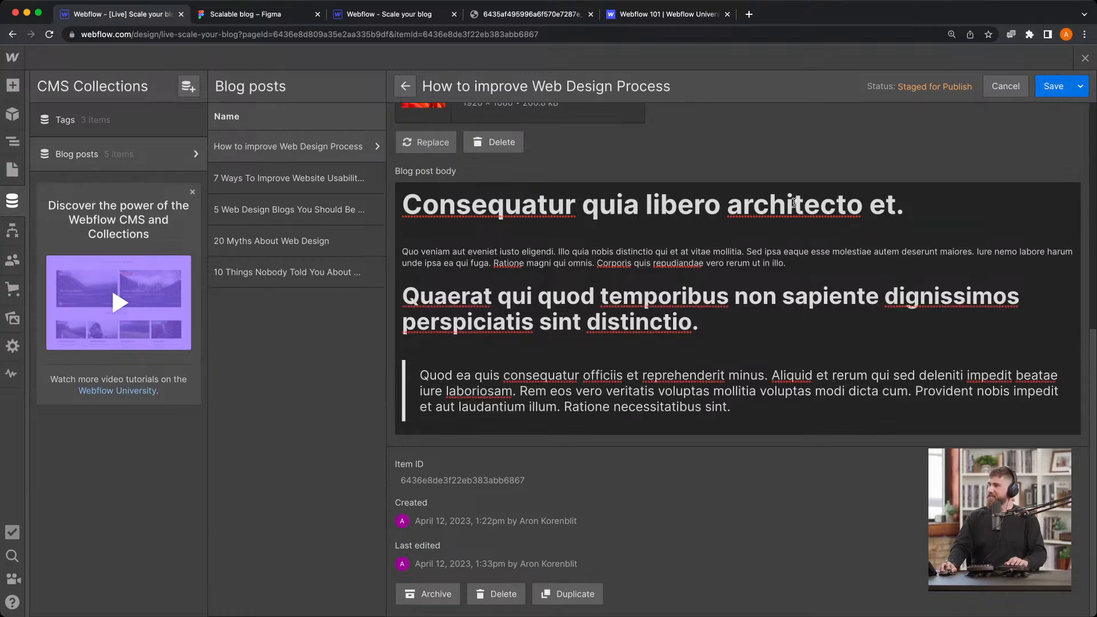
Save the "How to improve Web Design Process" post and return to the Blog posts Template page
{"action": "left_click", "coordinate": [1051, 87]}
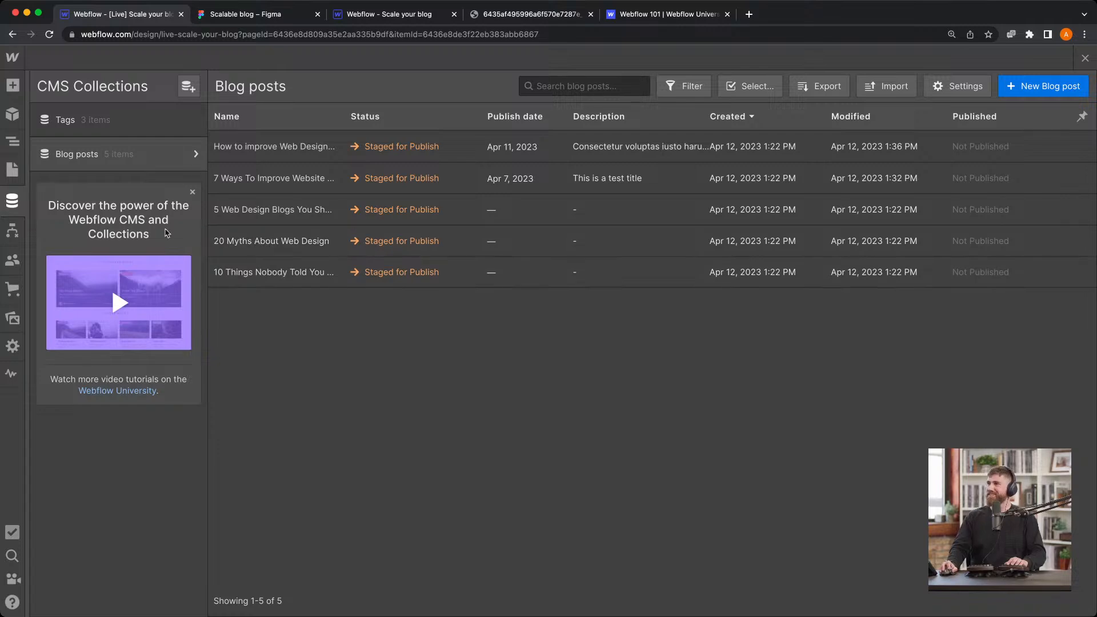
{"action": "left_click", "coordinate": [11, 169]}
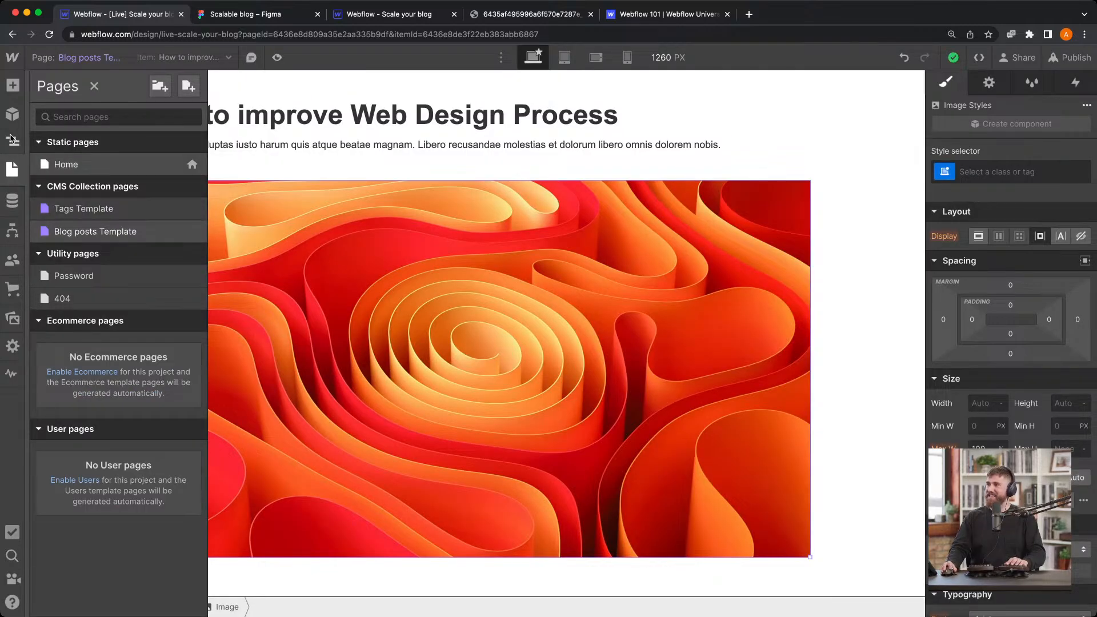
{"action": "left_click", "coordinate": [11, 139]}
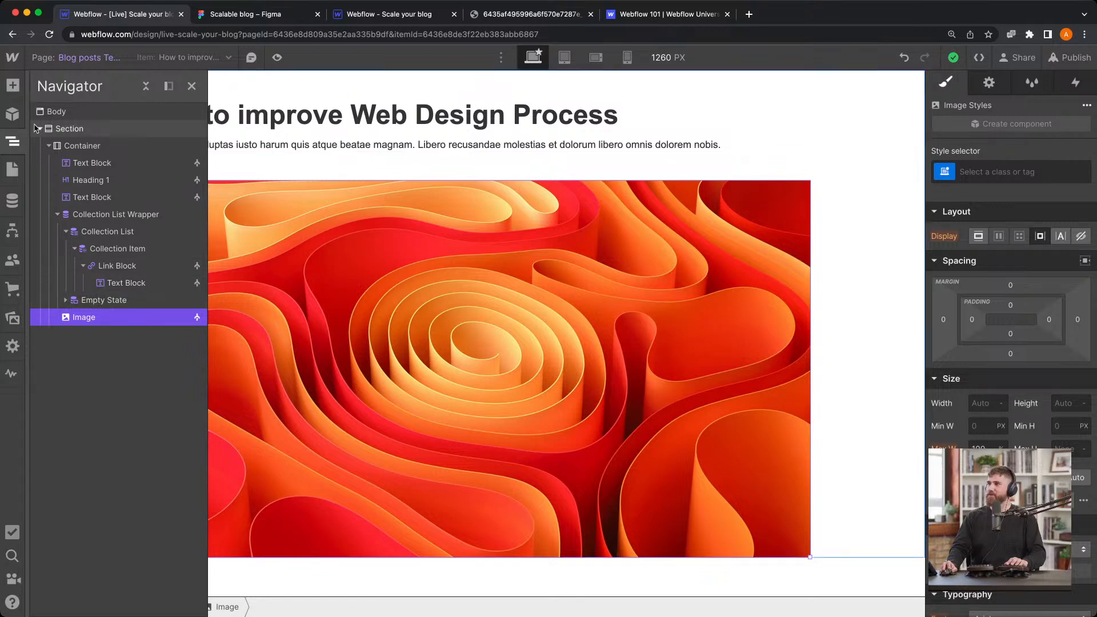
Add a Rich Text element below the header image on the Blog posts Template
{"action": "left_click", "coordinate": [12, 85]}
{"action": "scroll", "coordinate": [45, 485], "scroll_direction": "down", "scroll_amount": 3}
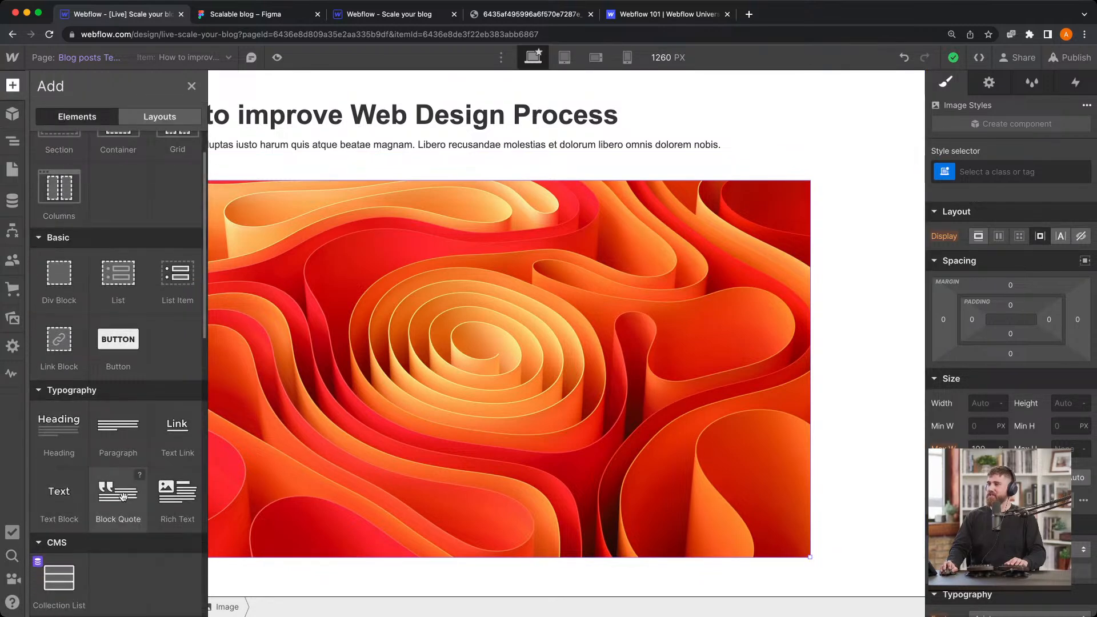
{"action": "left_click_drag", "start_coordinate": [178, 503], "coordinate": [997, 301]}
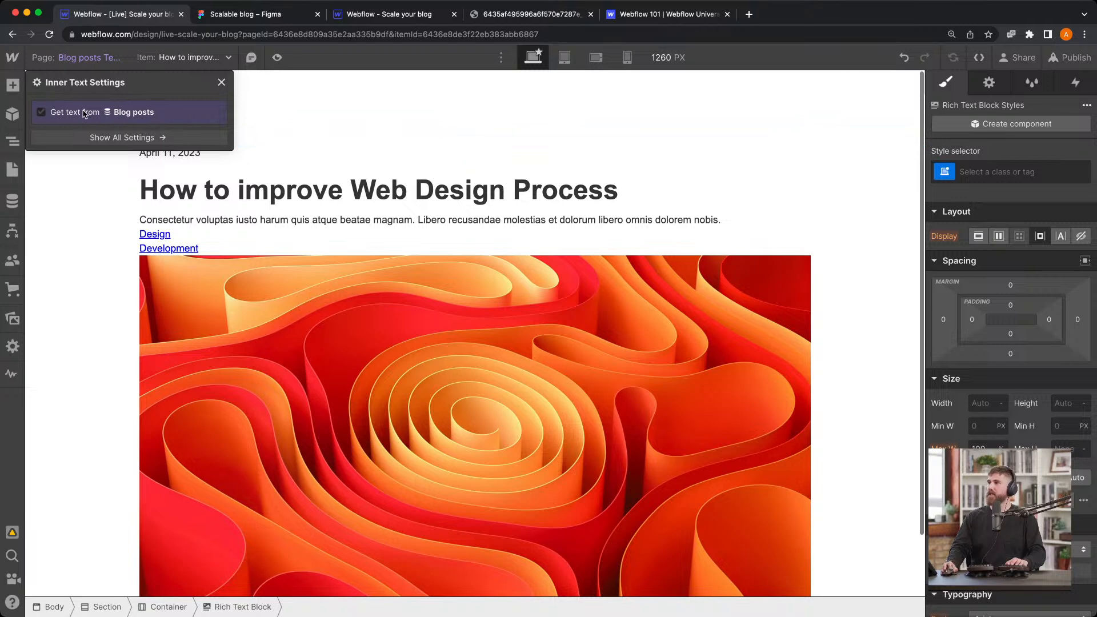
Bind the rich text block's content to the Blog post body field of the Blog posts collection
{"action": "left_click", "coordinate": [83, 111]}
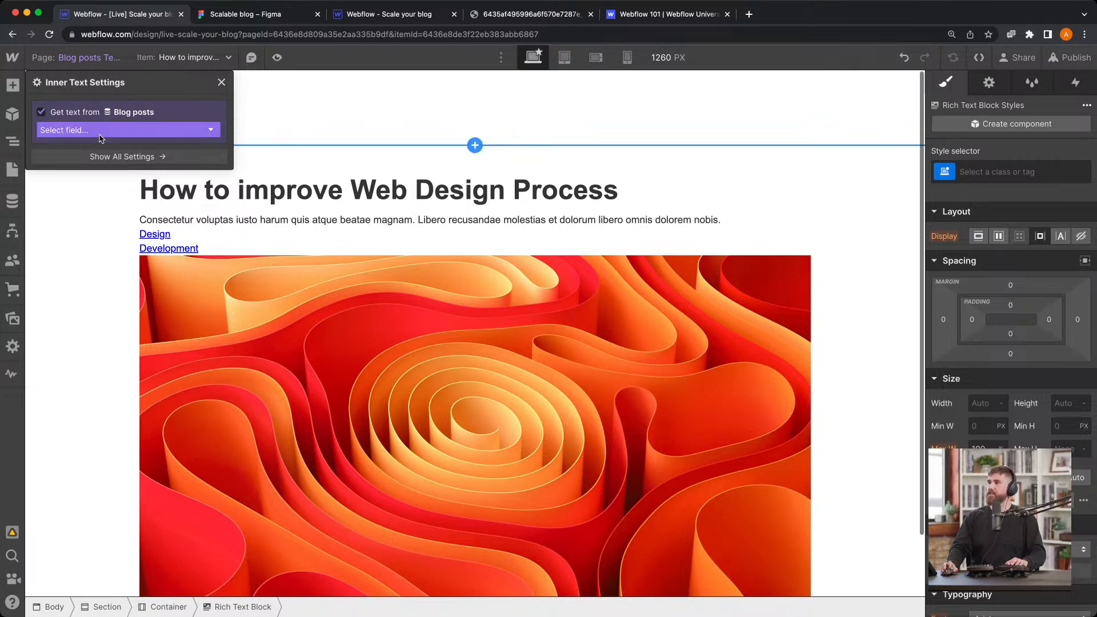
{"action": "left_click", "coordinate": [101, 137]}
{"action": "left_click", "coordinate": [106, 158]}
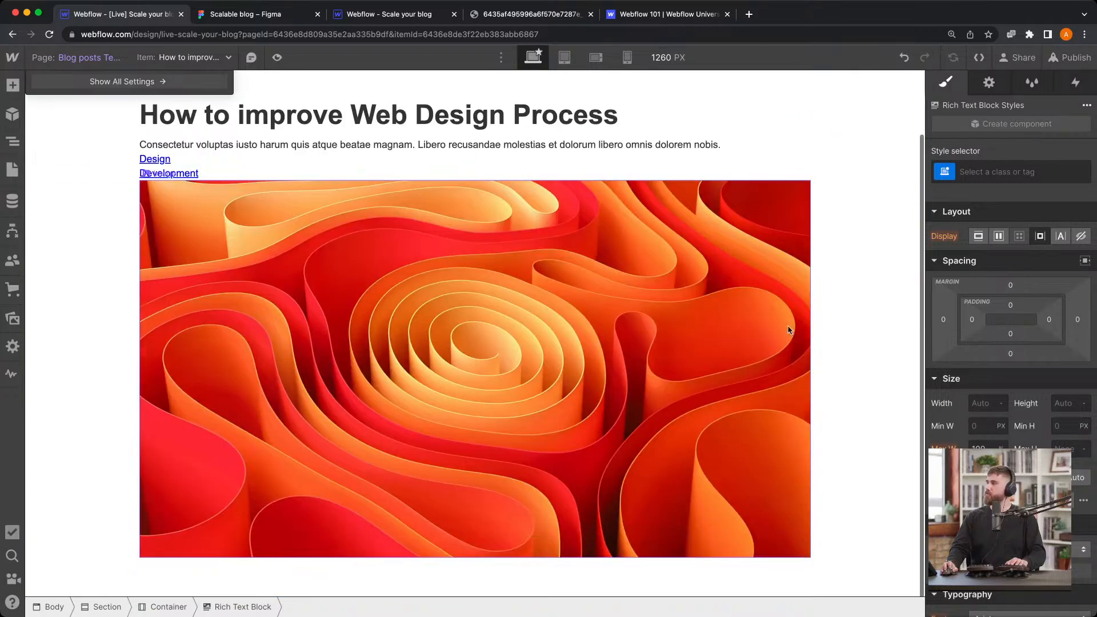
{"action": "left_click", "coordinate": [475, 146]}
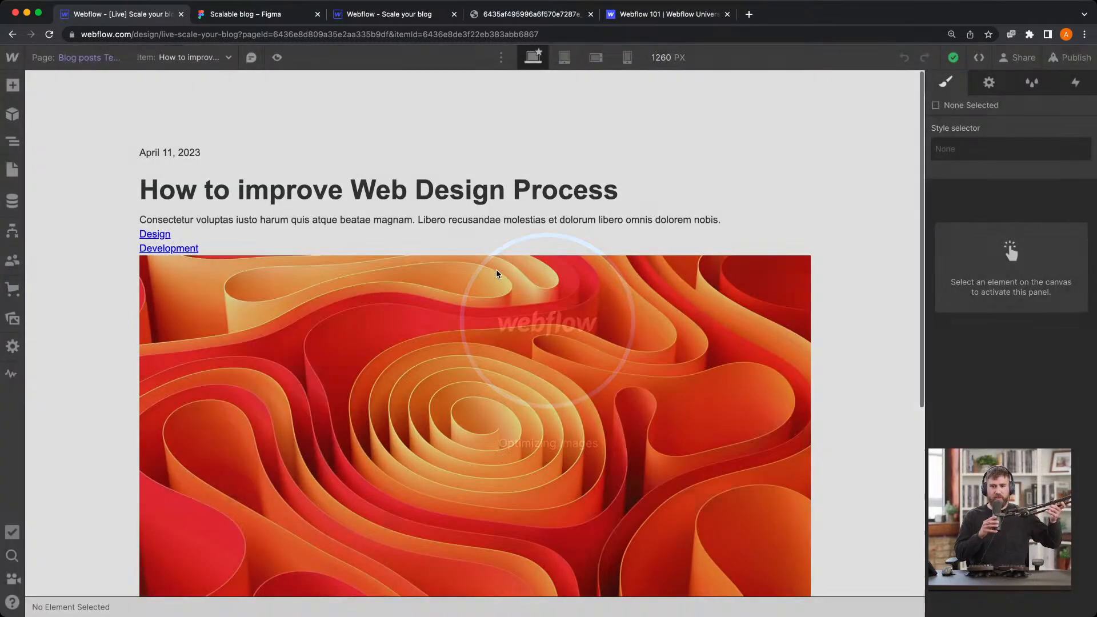
{"action": "scroll", "coordinate": [421, 282], "scroll_direction": "down", "scroll_amount": 7}
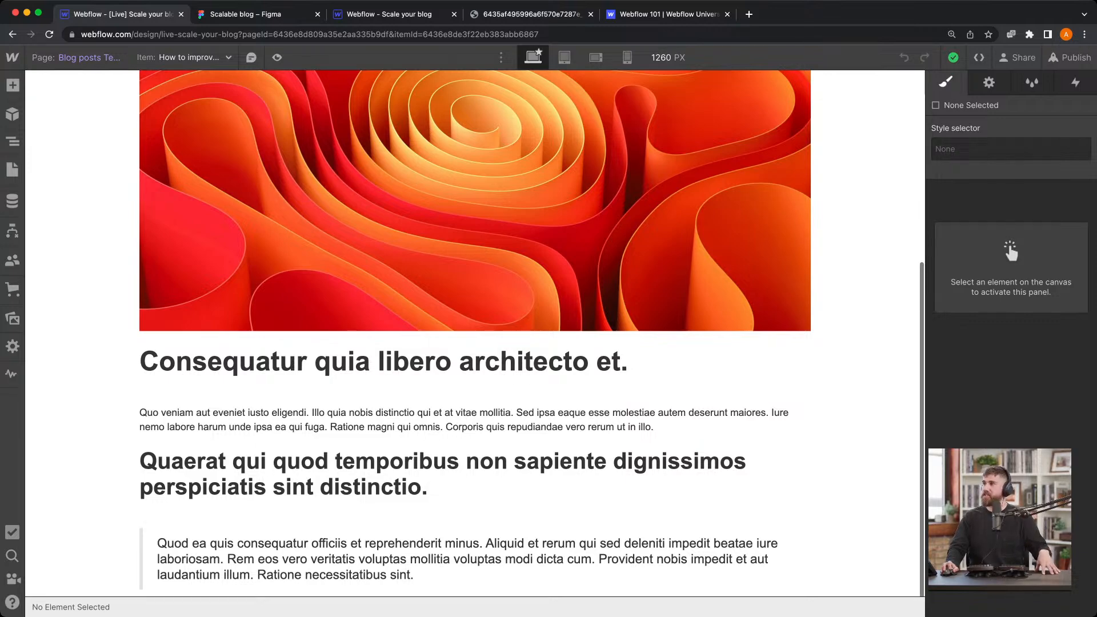
Examine the Related posts section in the original Scale your blog project and the blog post layout in the Figma design
{"action": "left_click", "coordinate": [371, 16]}
{"action": "scroll", "coordinate": [514, 343], "scroll_direction": "down", "scroll_amount": 10}
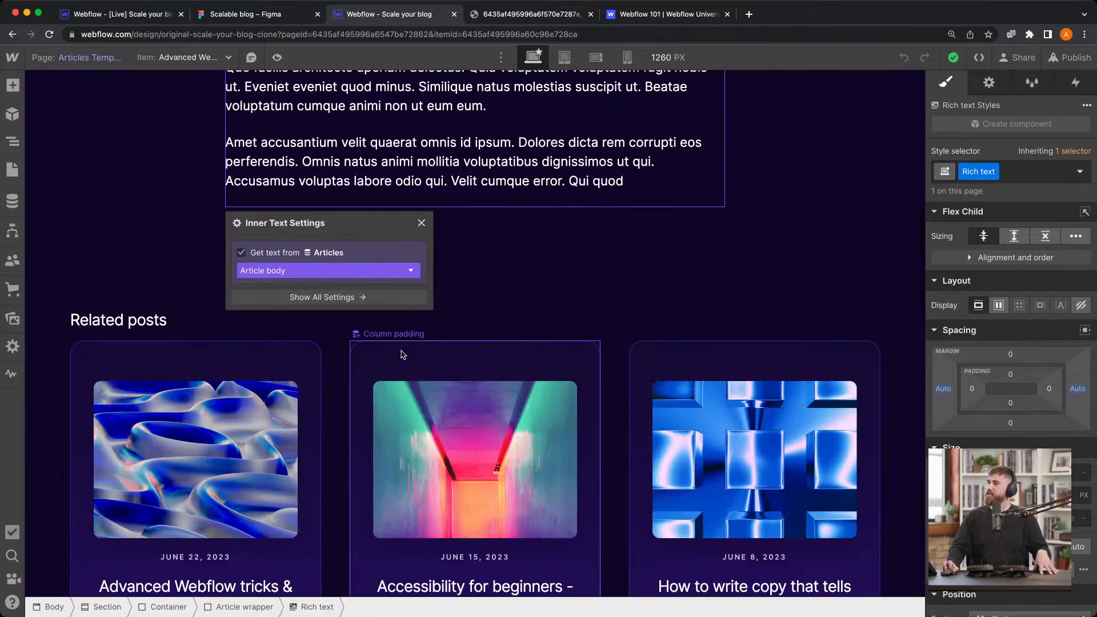
{"action": "scroll", "coordinate": [502, 255], "scroll_direction": "down", "scroll_amount": 3}
{"action": "scroll", "coordinate": [183, 417], "scroll_direction": "up", "scroll_amount": 3}
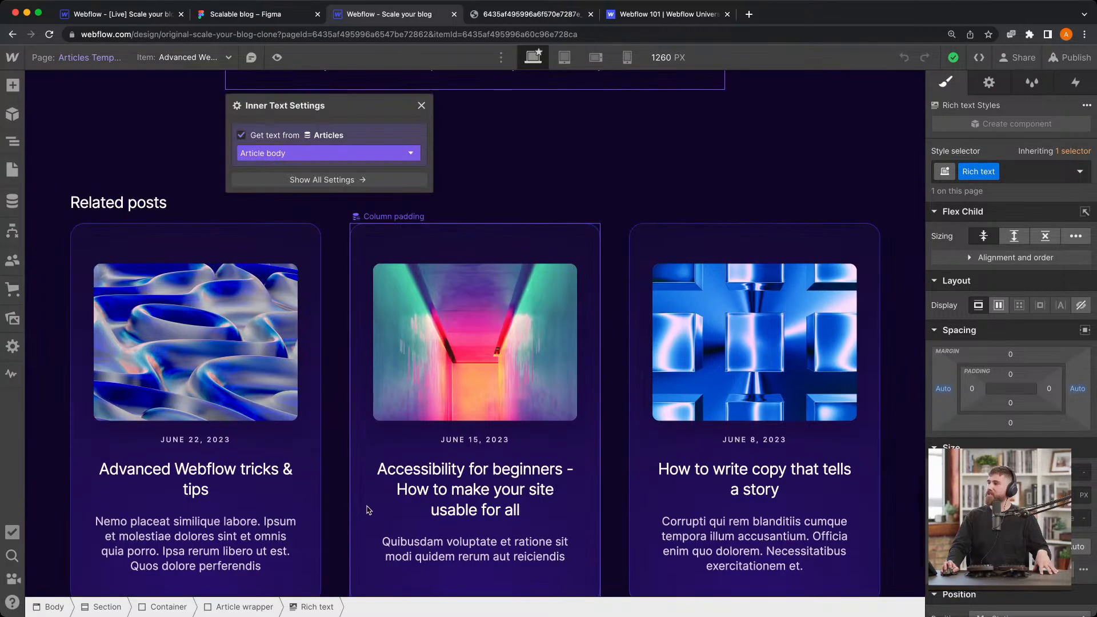
{"action": "left_click", "coordinate": [331, 458]}
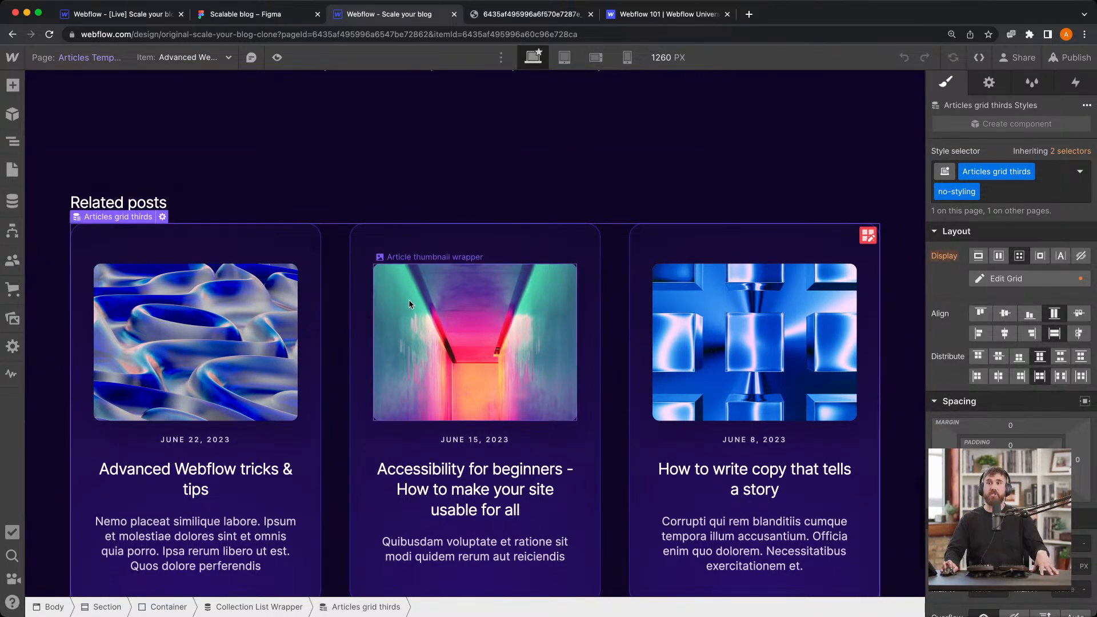
{"action": "scroll", "coordinate": [413, 274], "scroll_direction": "up", "scroll_amount": 10}
{"action": "scroll", "coordinate": [414, 280], "scroll_direction": "up", "scroll_amount": 10}
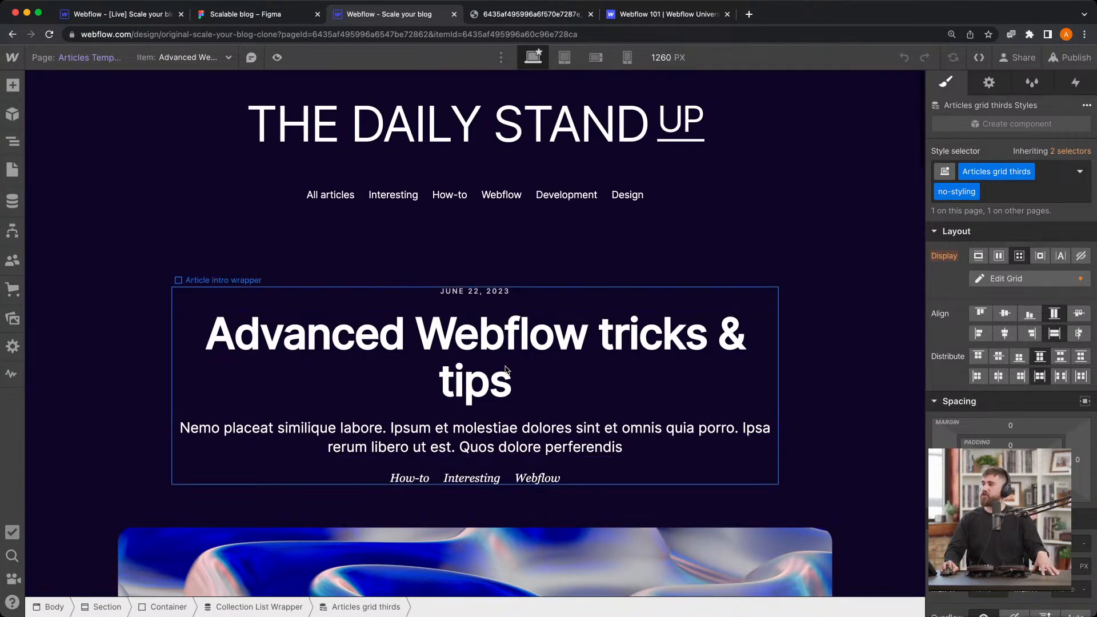
{"action": "left_click", "coordinate": [249, 22]}
{"action": "scroll", "coordinate": [399, 280], "scroll_direction": "up", "scroll_amount": 10}
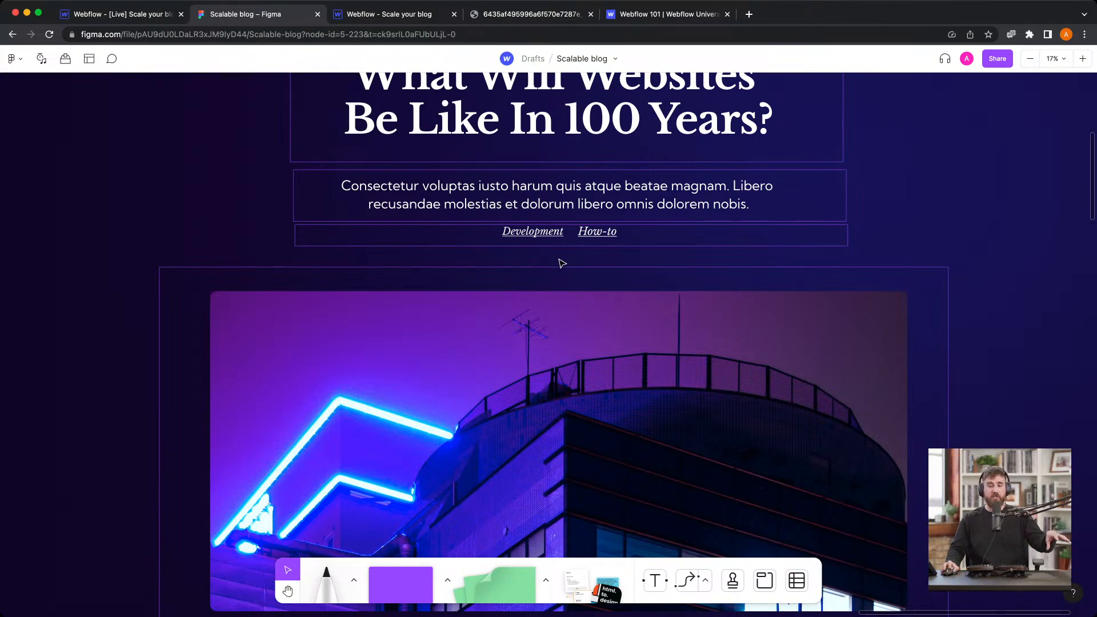
{"action": "scroll", "coordinate": [564, 246], "scroll_direction": "down", "scroll_amount": 15}
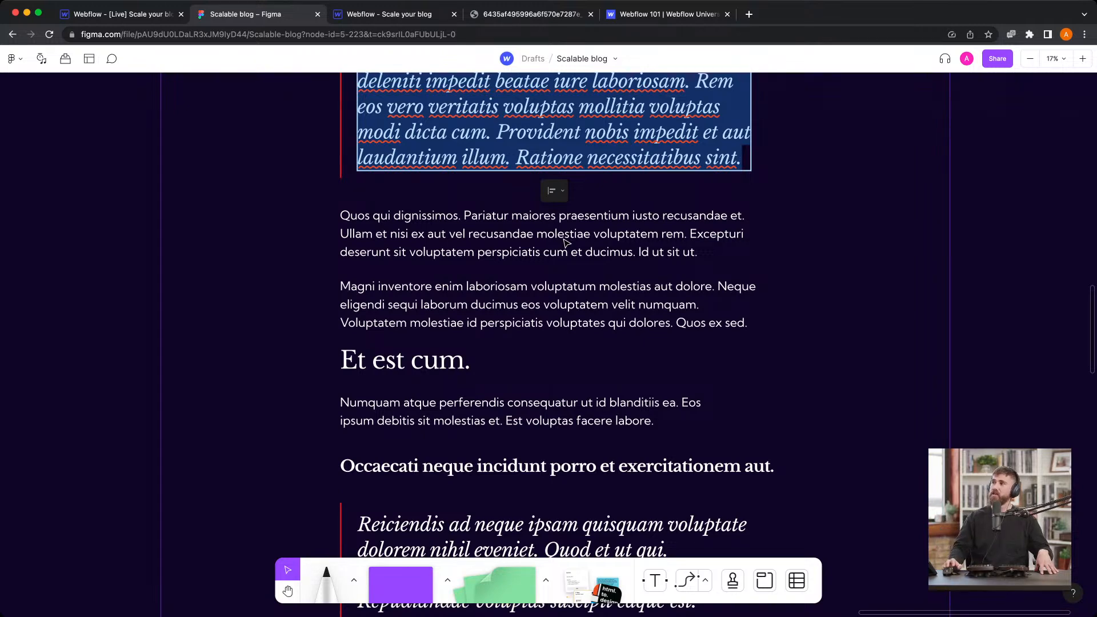
Add a multi-reference field labelled "Related blog posts" to the Blog posts collection, referencing Blog posts, and save the collection
{"action": "left_click", "coordinate": [150, 14]}
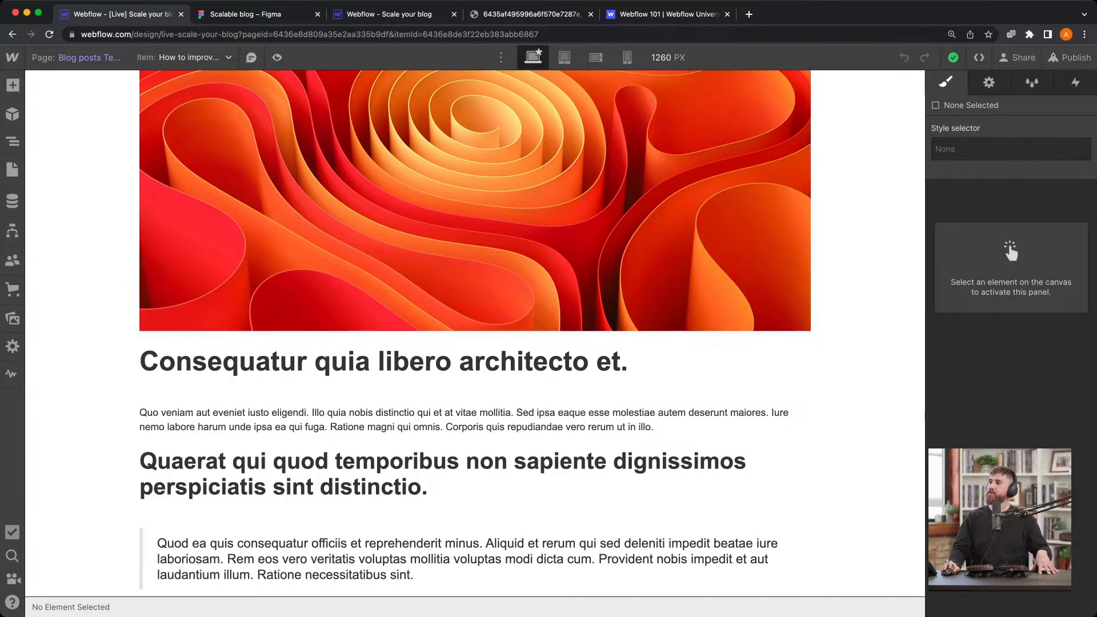
{"action": "left_click", "coordinate": [12, 203]}
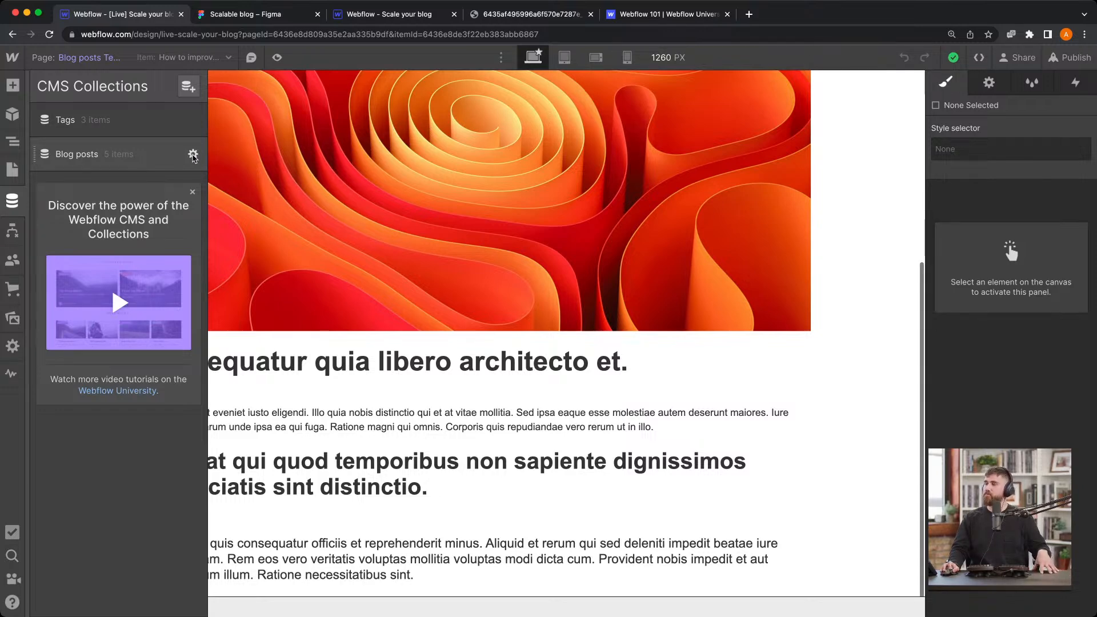
{"action": "left_click", "coordinate": [193, 155]}
{"action": "scroll", "coordinate": [589, 337], "scroll_direction": "down", "scroll_amount": 3}
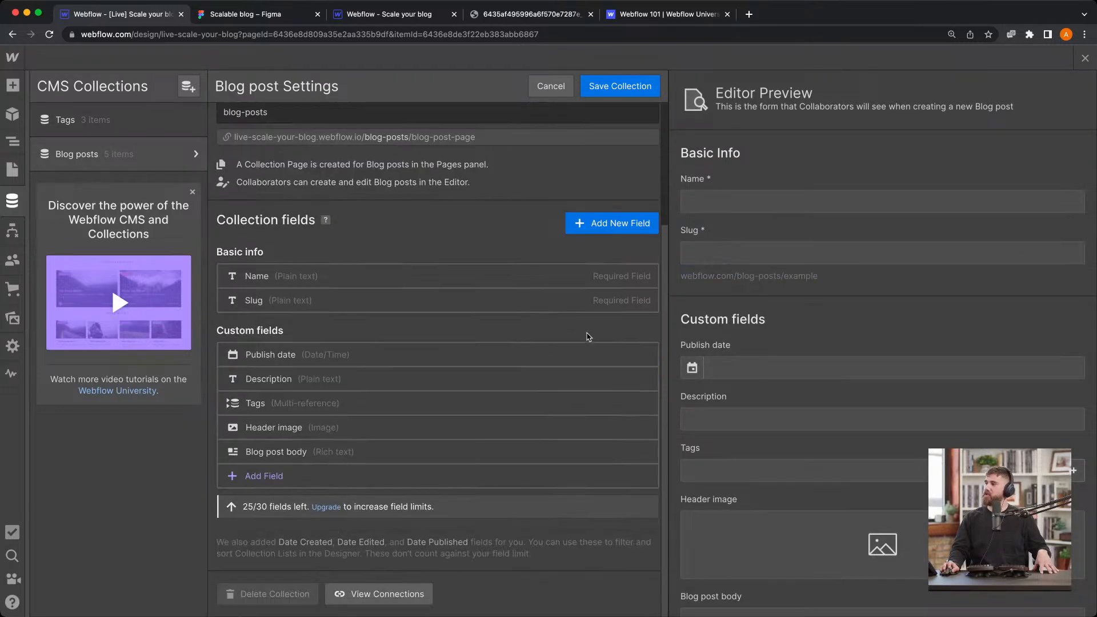
{"action": "left_click", "coordinate": [627, 223]}
{"action": "left_click", "coordinate": [264, 401]}
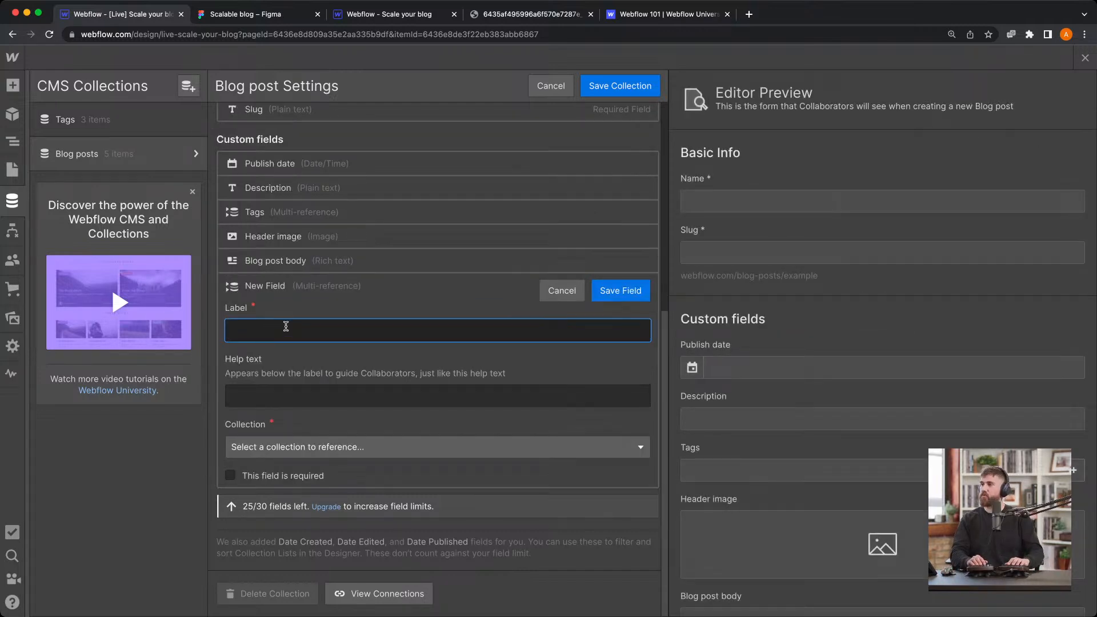
{"action": "type", "text": "Related blog posts"}
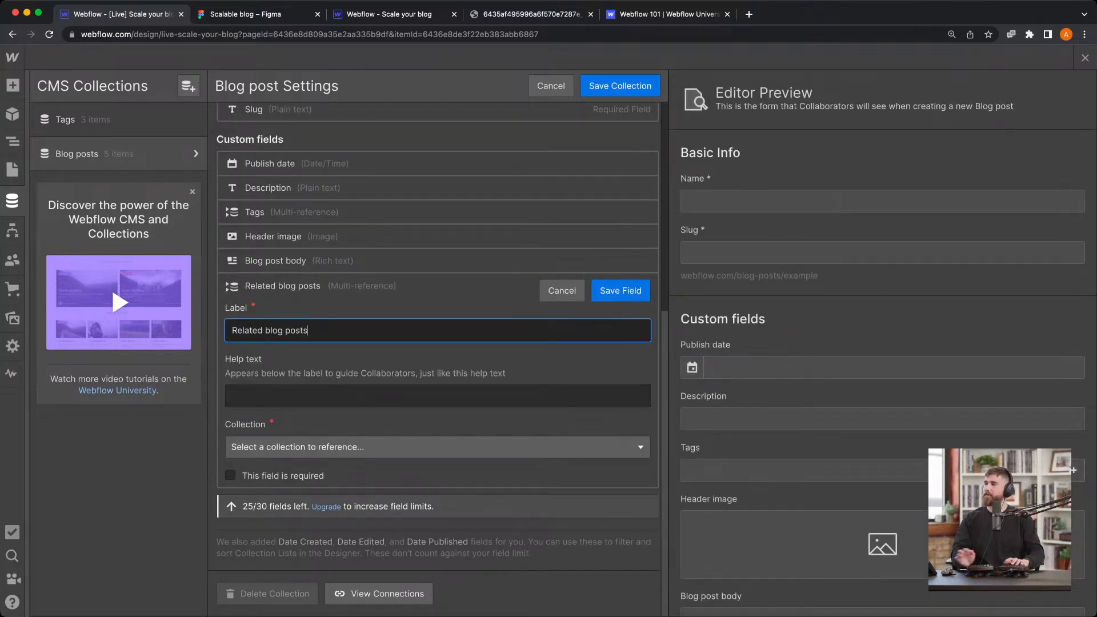
{"action": "left_click", "coordinate": [250, 449]}
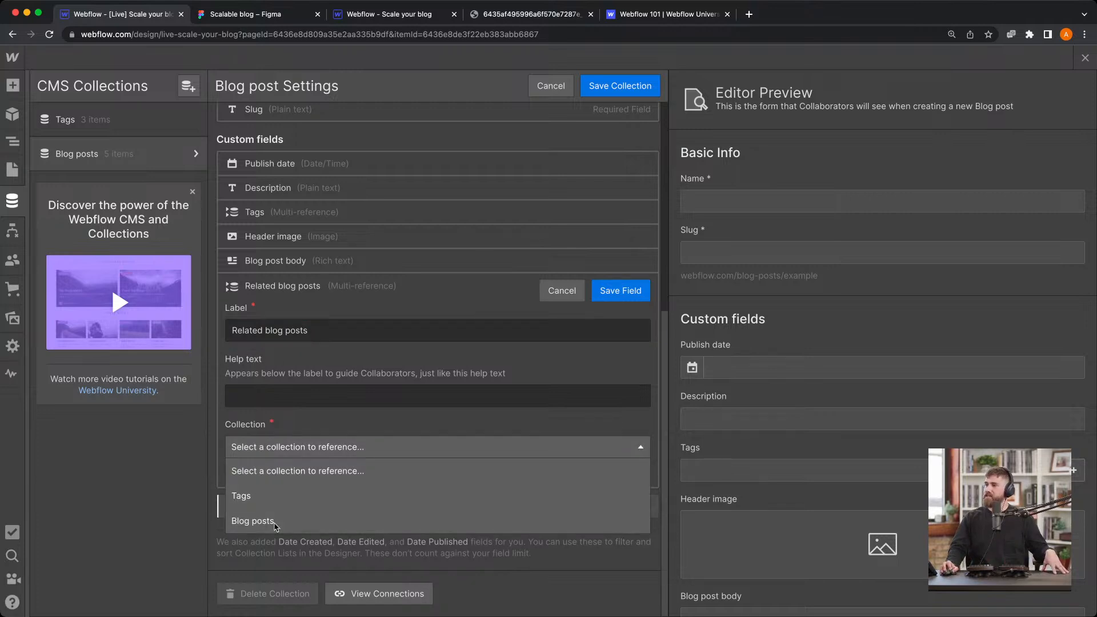
{"action": "left_click", "coordinate": [275, 522]}
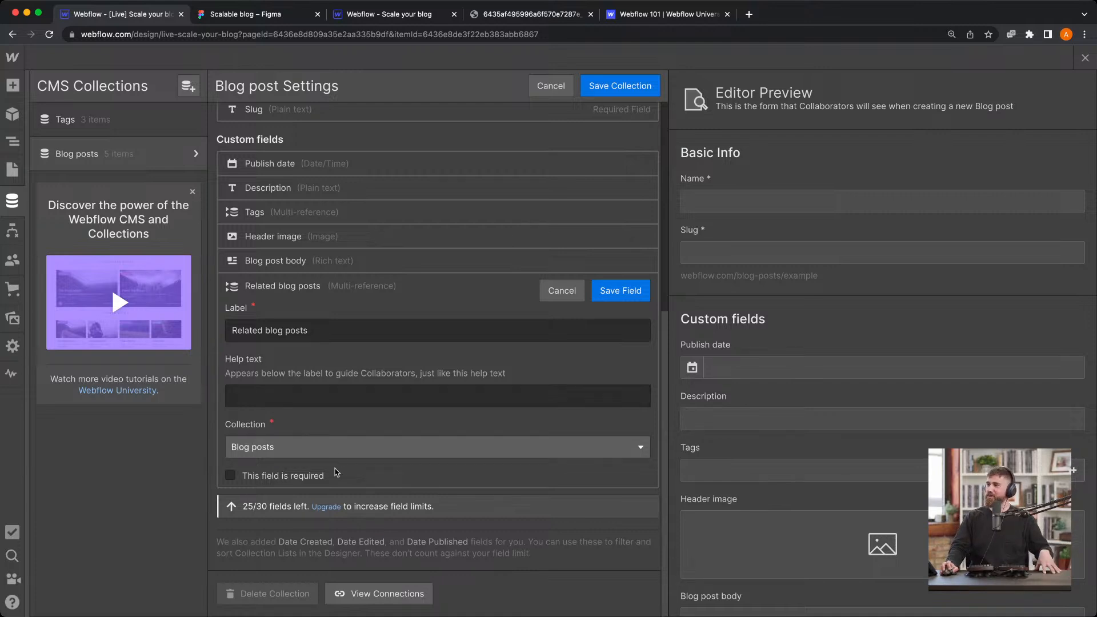
{"action": "left_click", "coordinate": [594, 298]}
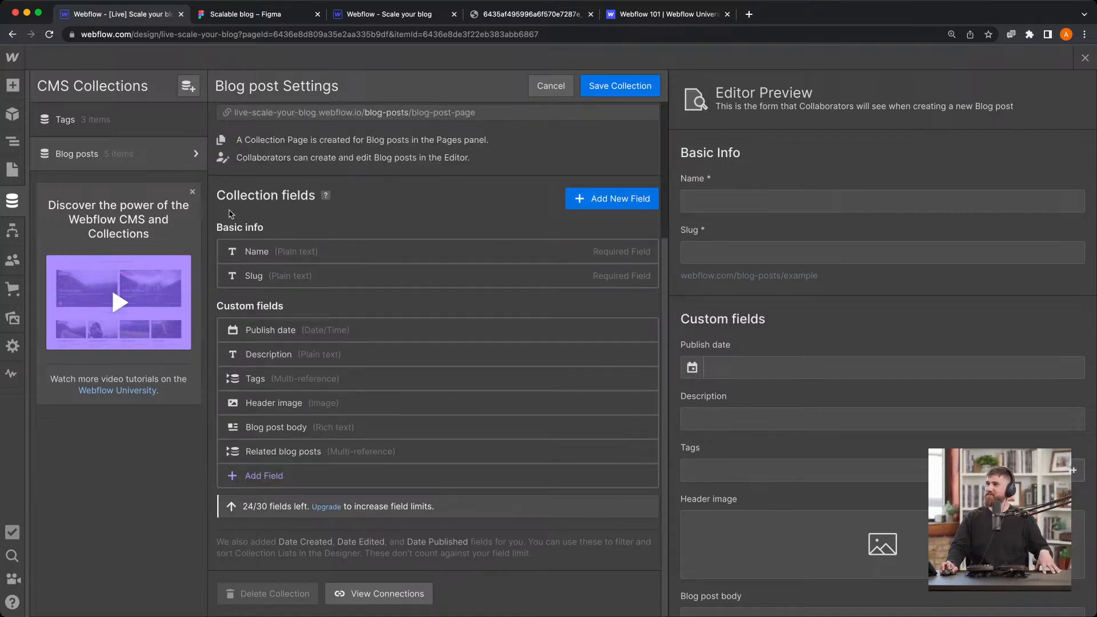
{"action": "left_click", "coordinate": [123, 153]}
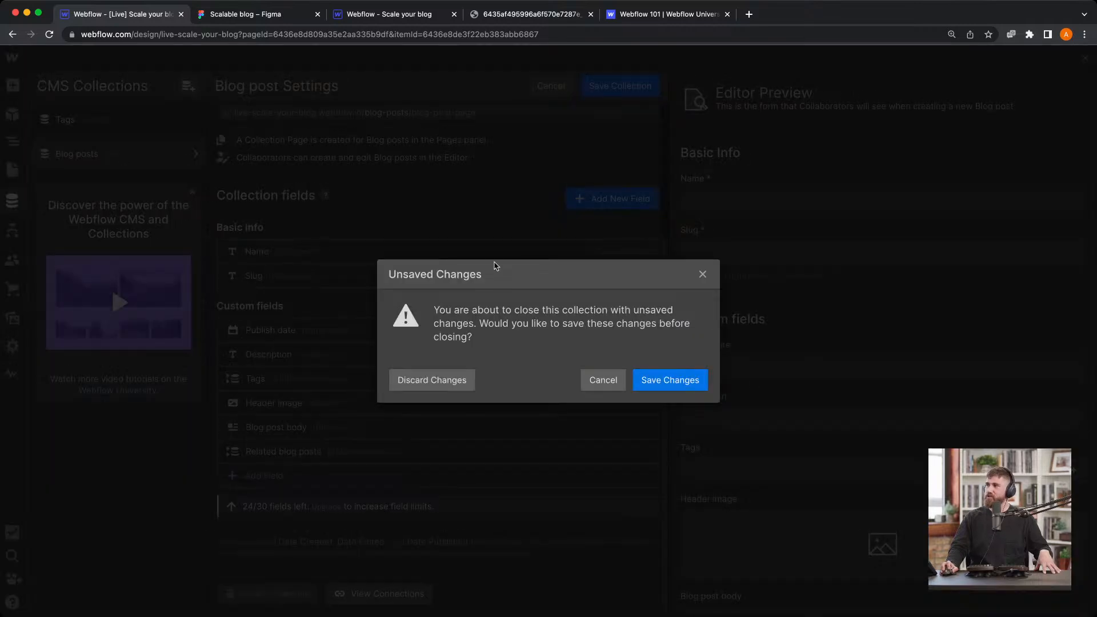
{"action": "left_click", "coordinate": [655, 380]}
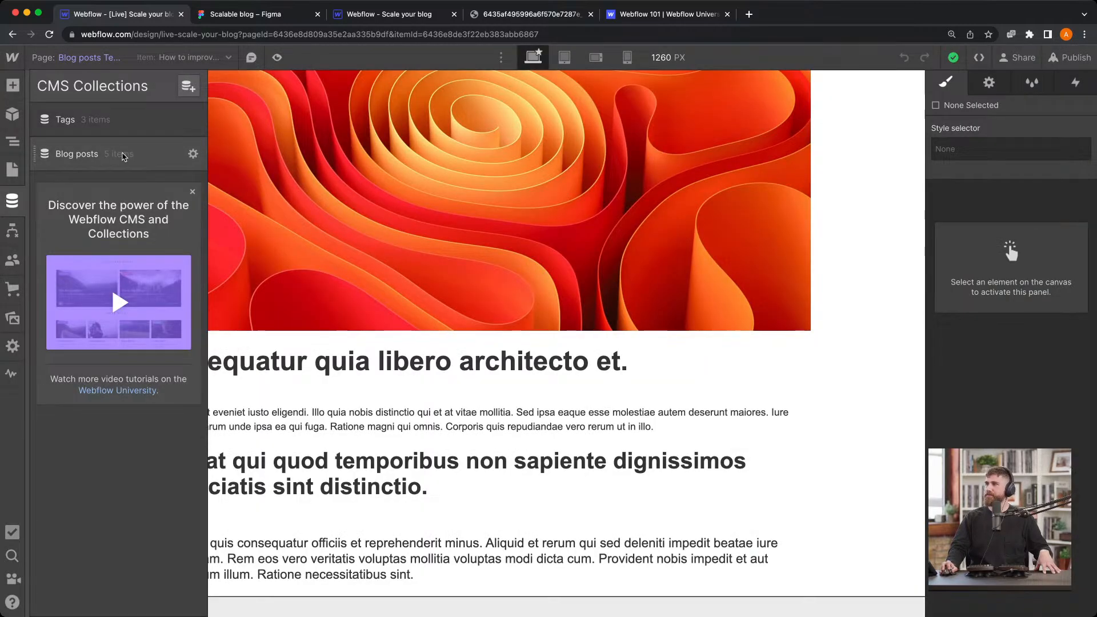
Set "5 Web Design Blogs You Should Be Reading" and "20 Myths About Web Design" as related posts of "How to improve Web Design Process"
{"action": "left_click", "coordinate": [123, 155]}
{"action": "left_click", "coordinate": [275, 147]}
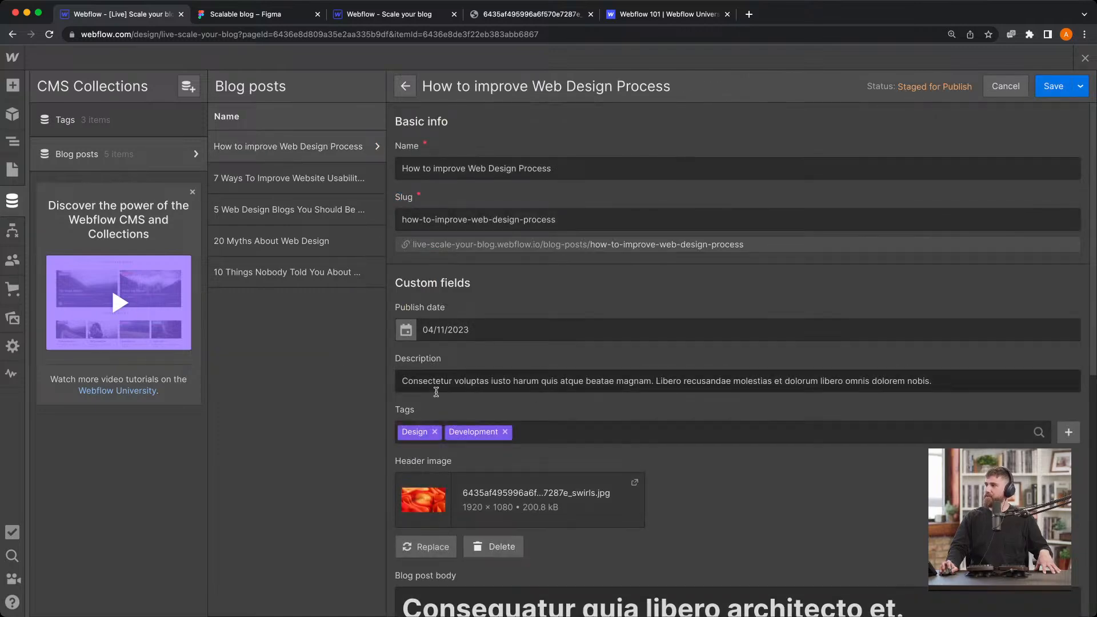
{"action": "scroll", "coordinate": [436, 392], "scroll_direction": "down", "scroll_amount": 5}
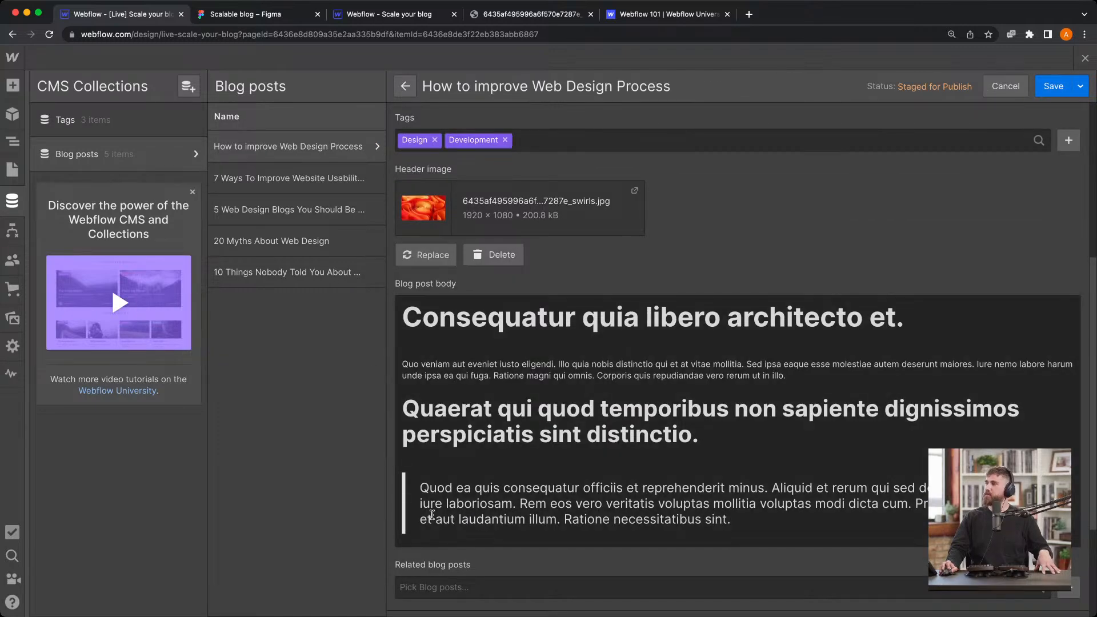
{"action": "left_click", "coordinate": [434, 587]}
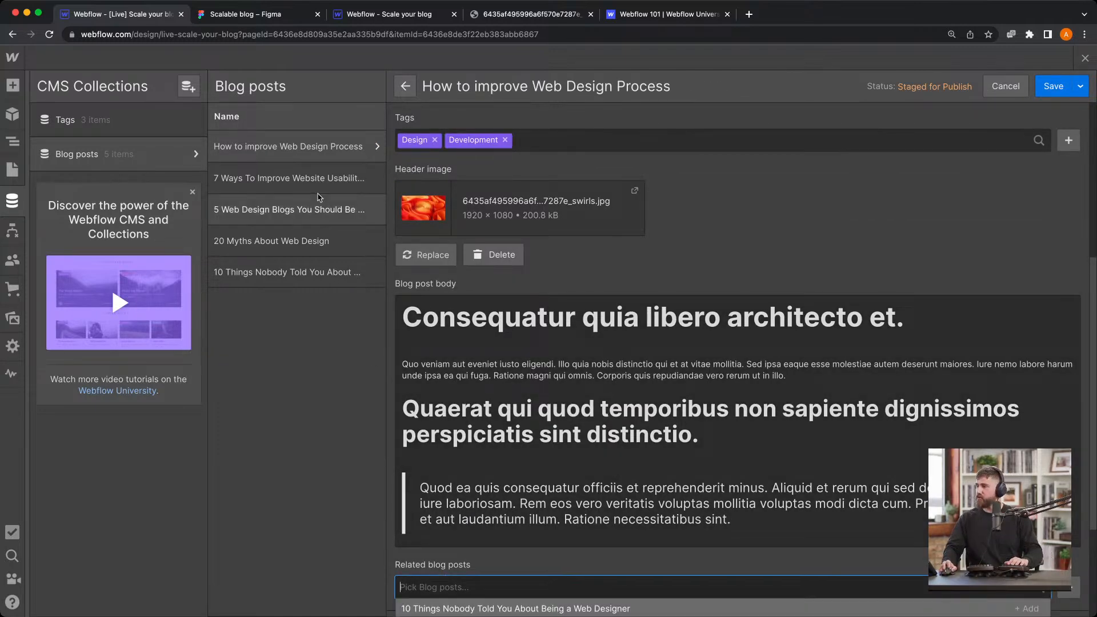
{"action": "scroll", "coordinate": [512, 392], "scroll_direction": "down", "scroll_amount": 3}
{"action": "scroll", "coordinate": [370, 502], "scroll_direction": "up", "scroll_amount": 5}
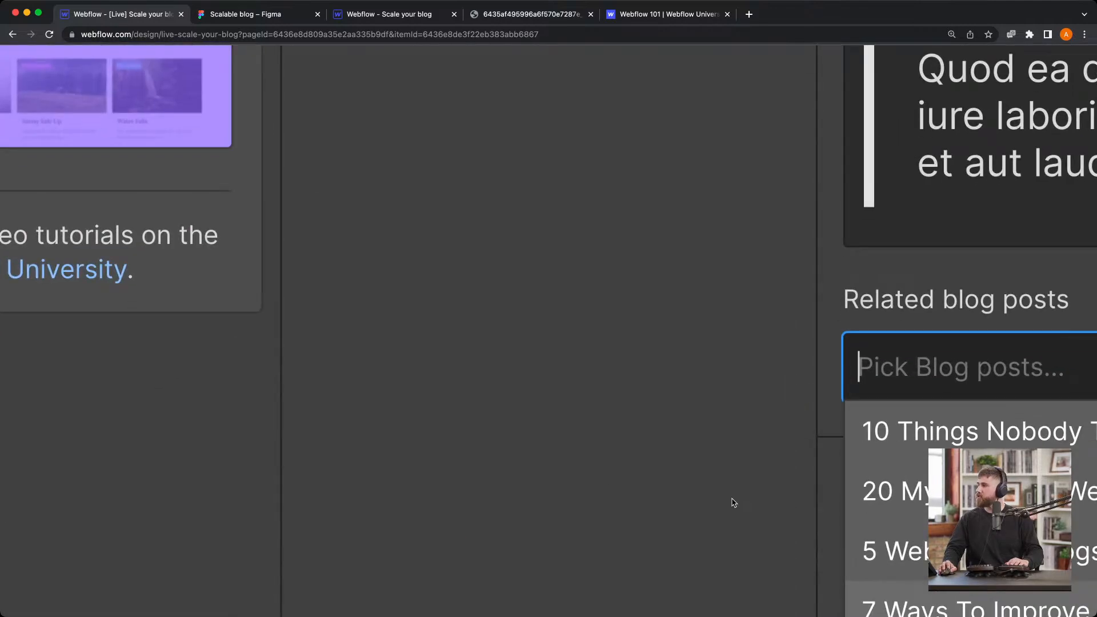
{"action": "scroll", "coordinate": [732, 499], "scroll_direction": "down", "scroll_amount": 5}
{"action": "scroll", "coordinate": [620, 509], "scroll_direction": "up", "scroll_amount": 4}
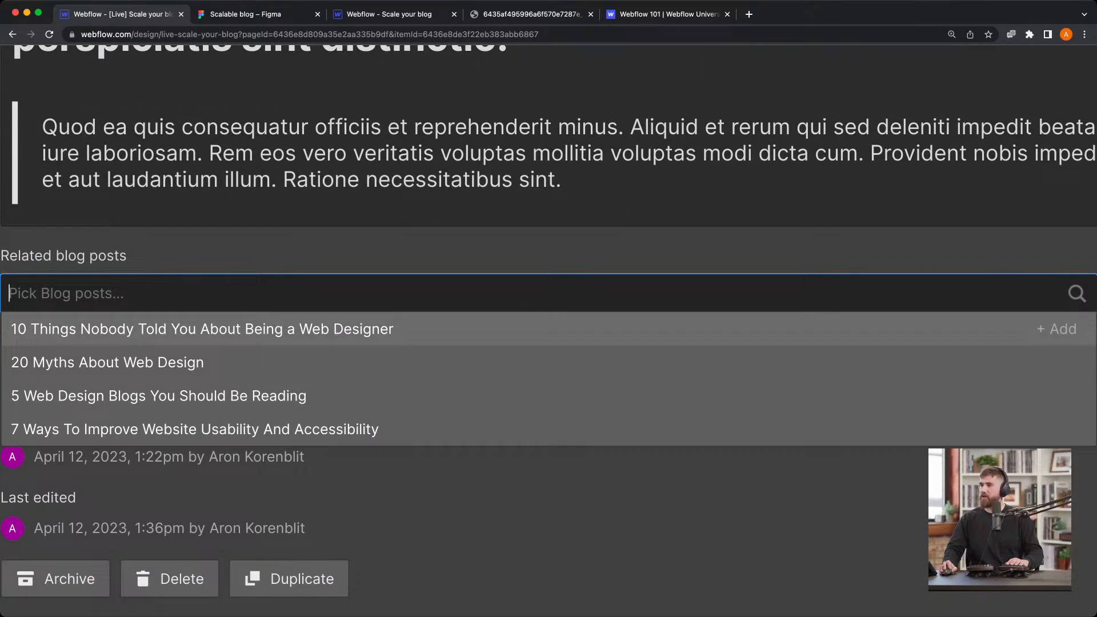
{"action": "left_click", "coordinate": [80, 393]}
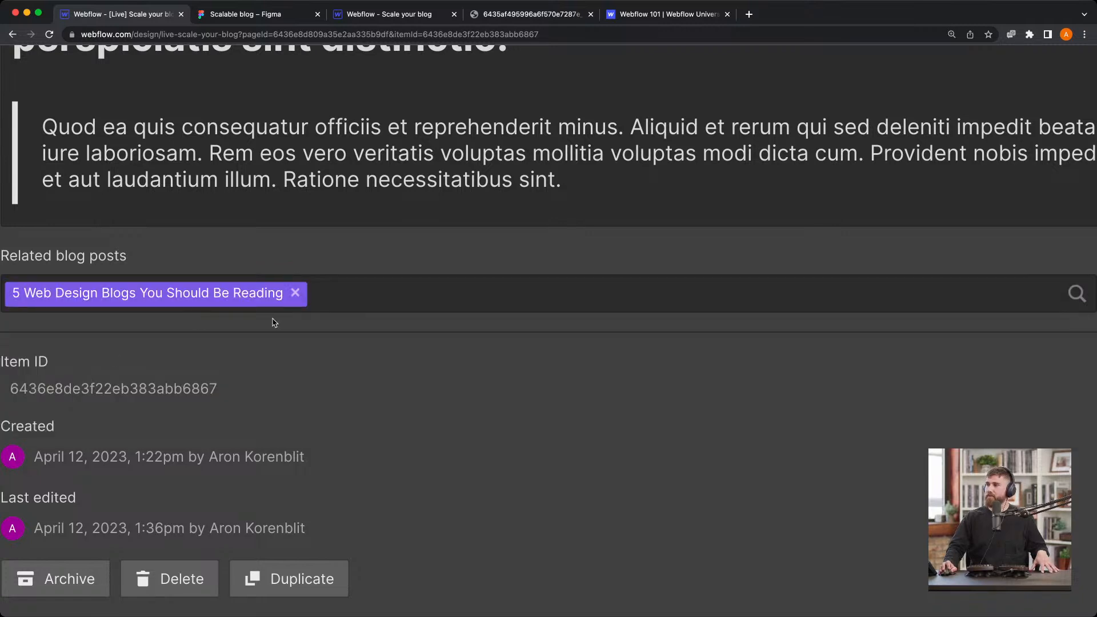
{"action": "left_click", "coordinate": [315, 292]}
{"action": "left_click", "coordinate": [160, 361]}
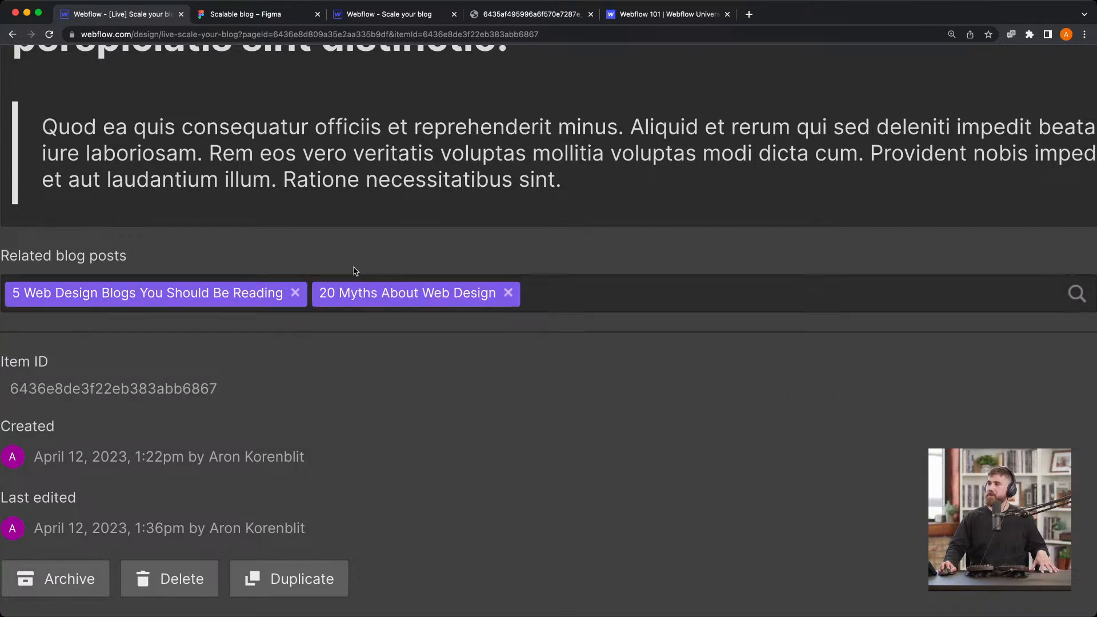
Save the changes to the blog post item and return to the site's page list
{"action": "scroll", "coordinate": [356, 270], "scroll_direction": "down", "scroll_amount": 5}
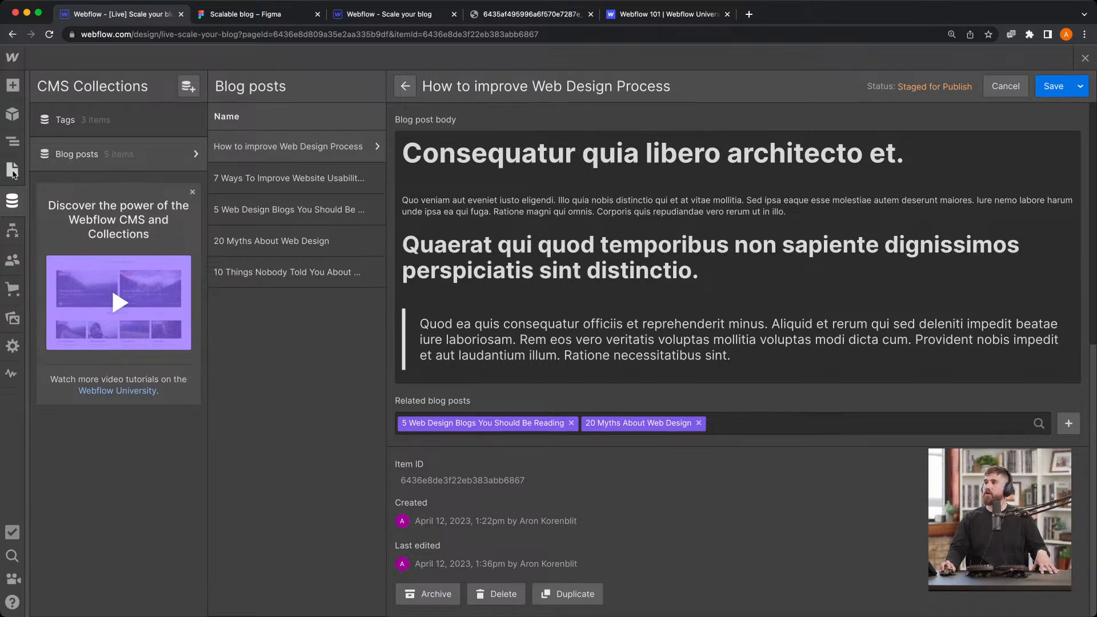
{"action": "left_click", "coordinate": [13, 172]}
{"action": "left_click", "coordinate": [689, 380]}
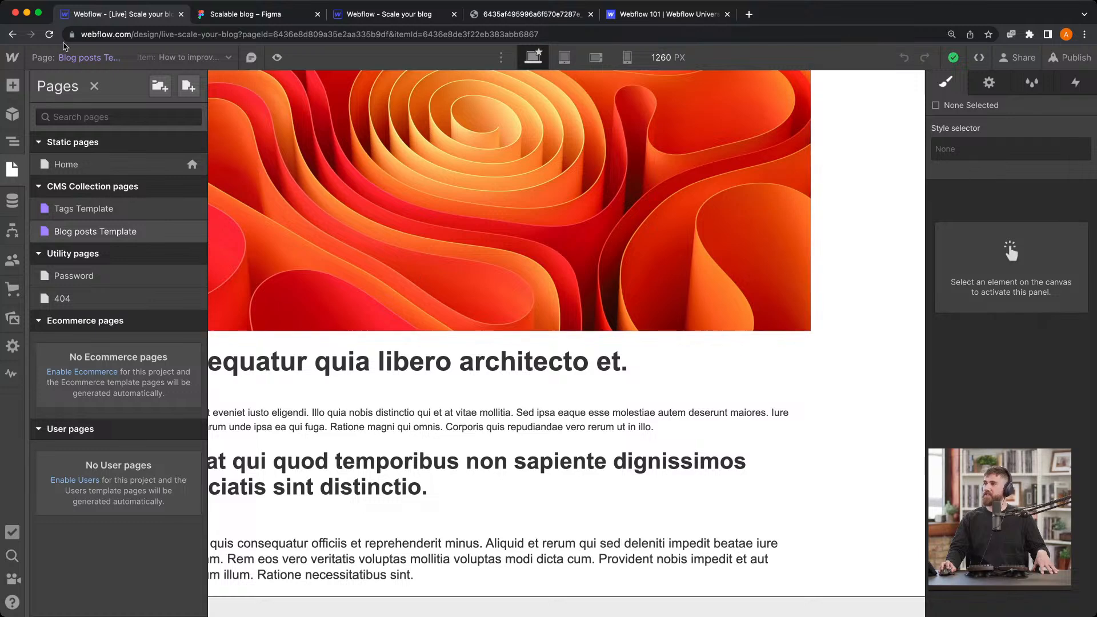
{"action": "left_click", "coordinate": [13, 200]}
{"action": "left_click", "coordinate": [12, 169]}
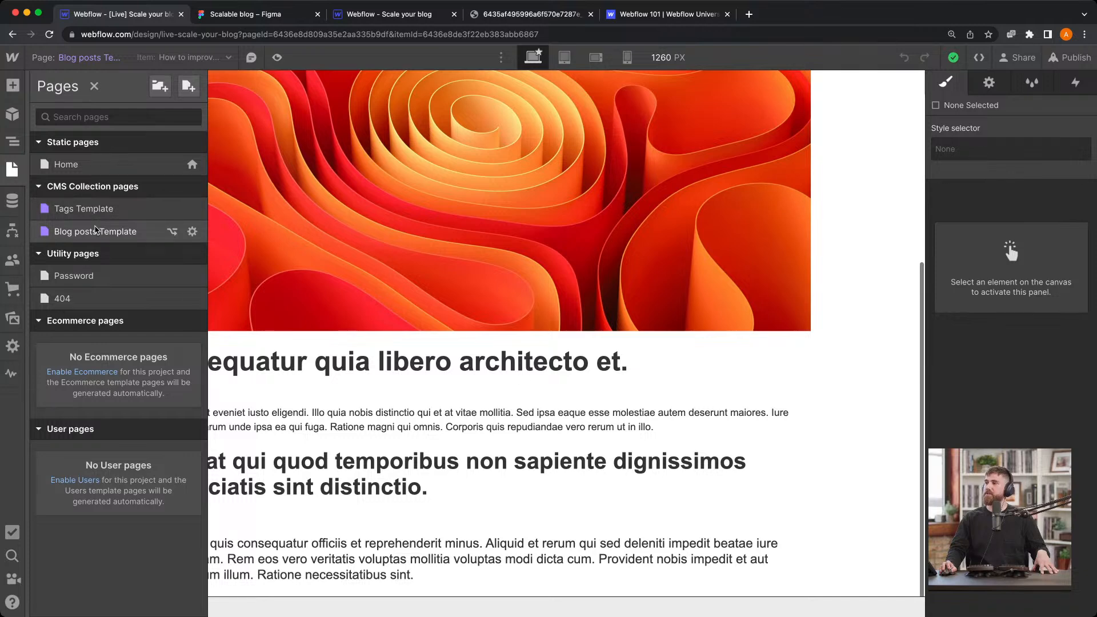
{"action": "left_click", "coordinate": [13, 141]}
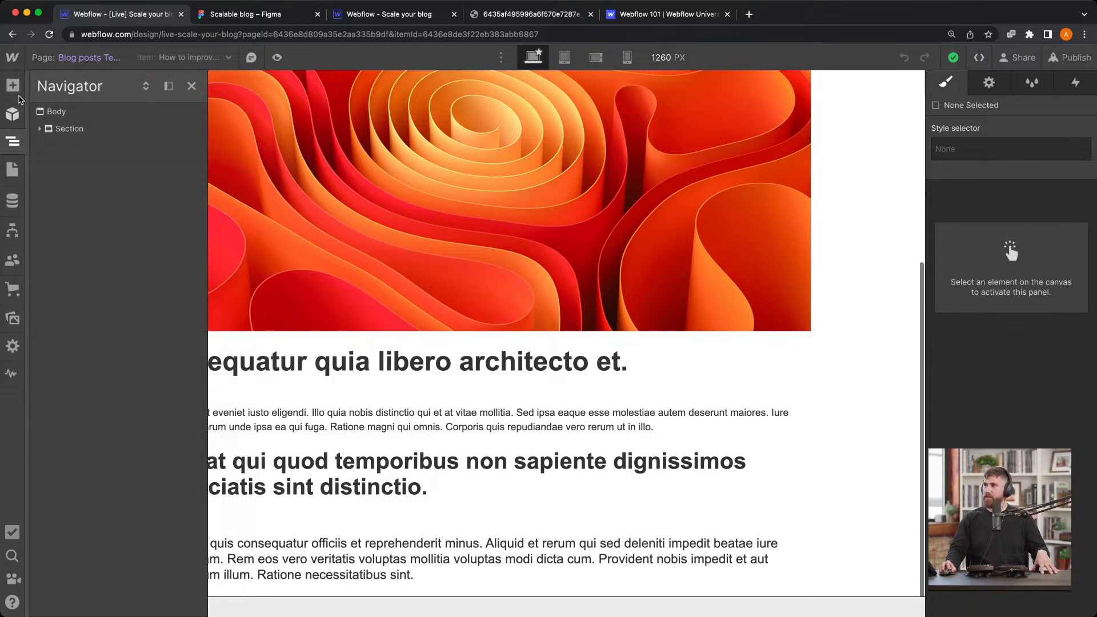
{"action": "left_click", "coordinate": [12, 85]}
{"action": "scroll", "coordinate": [85, 365], "scroll_direction": "down", "scroll_amount": 10}
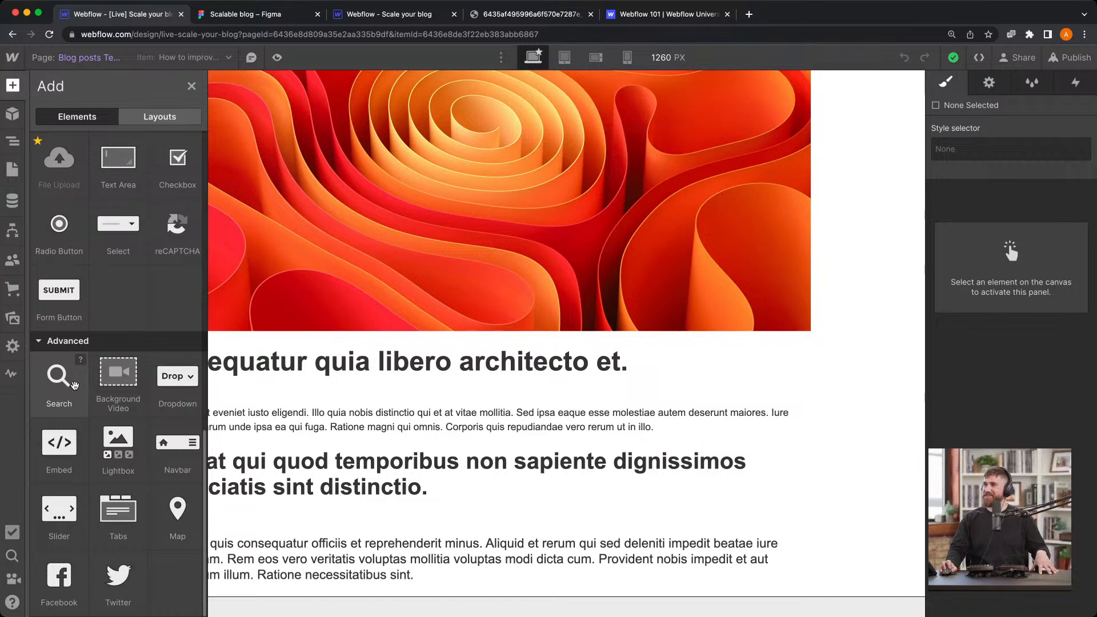
{"action": "scroll", "coordinate": [84, 366], "scroll_direction": "up", "scroll_amount": 6}
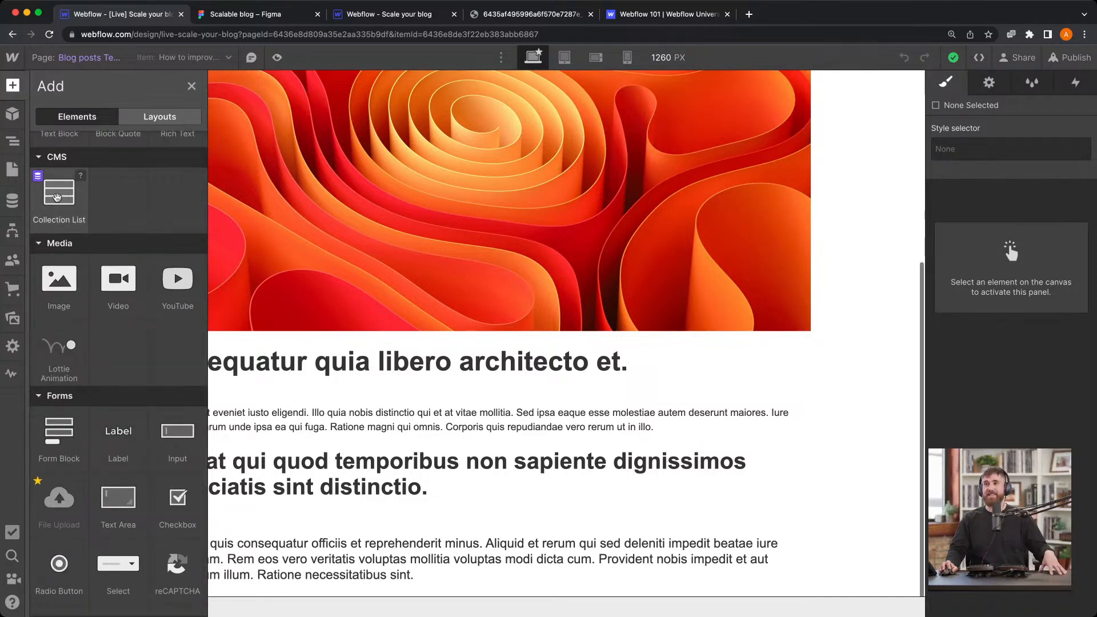
{"action": "scroll", "coordinate": [415, 357], "scroll_direction": "up", "scroll_amount": 5}
{"action": "left_click", "coordinate": [457, 187]}
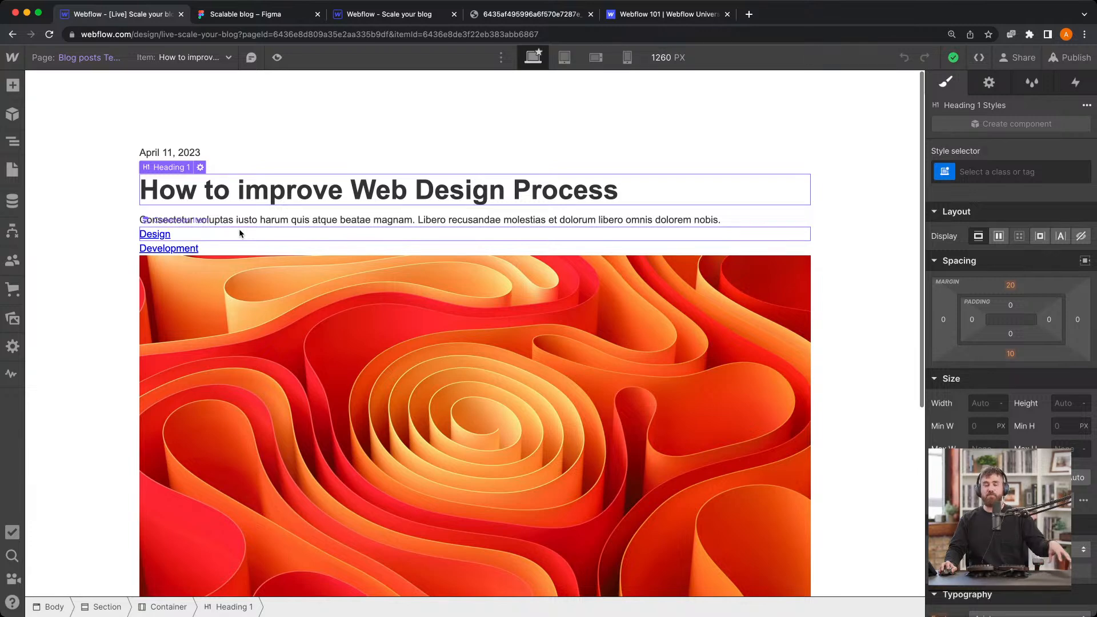
Review the fields of the "How to improve Web Design Process" blog post item and the Related Posts section in the Figma design
{"action": "left_click", "coordinate": [12, 203]}
{"action": "left_click", "coordinate": [100, 153]}
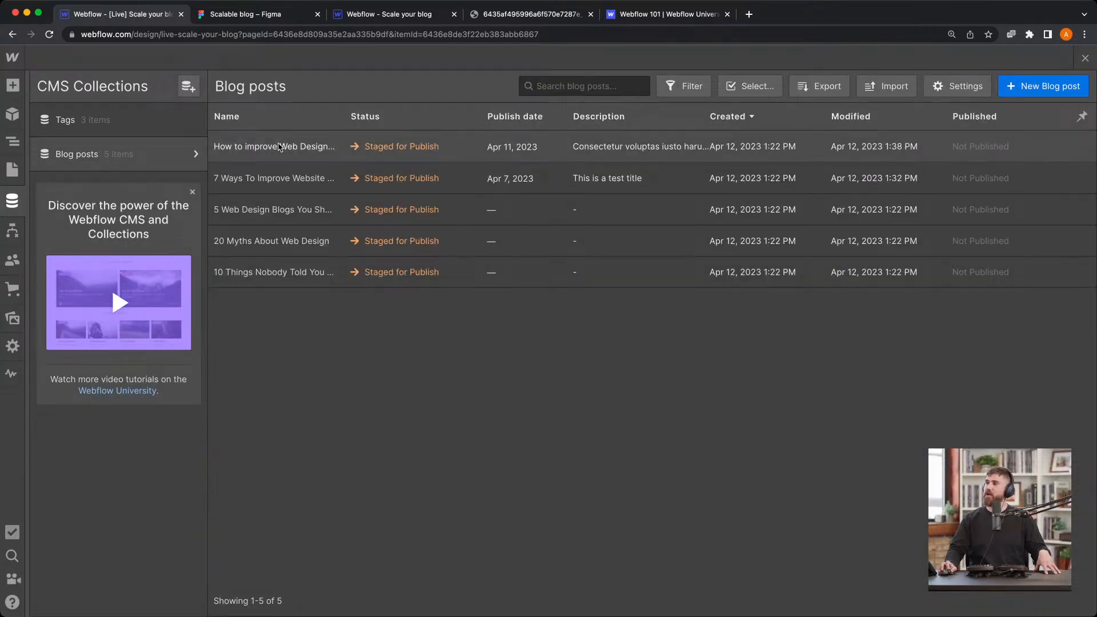
{"action": "left_click", "coordinate": [279, 148]}
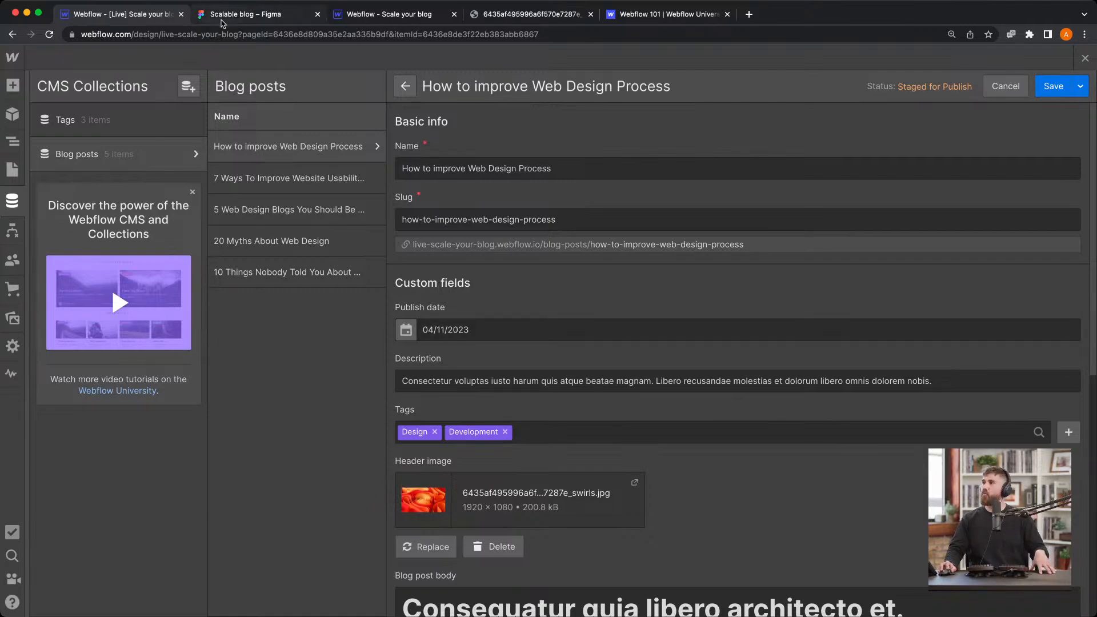
{"action": "left_click", "coordinate": [243, 14]}
{"action": "scroll", "coordinate": [501, 470], "scroll_direction": "down", "scroll_amount": 5}
{"action": "scroll", "coordinate": [501, 470], "scroll_direction": "down", "scroll_amount": 10}
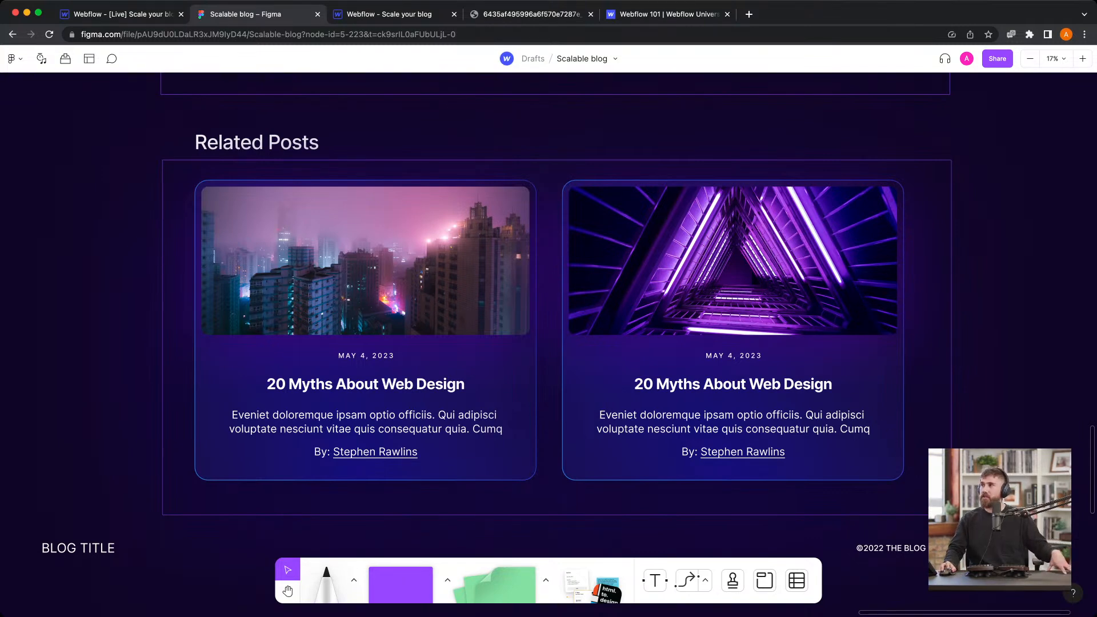
{"action": "left_click", "coordinate": [94, 22]}
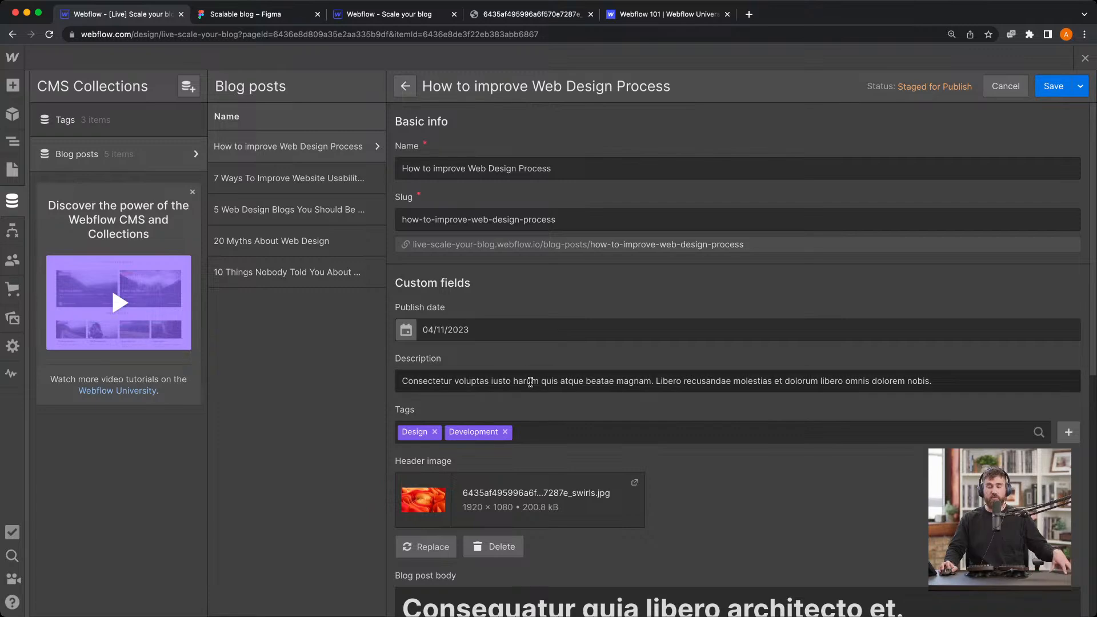
Insert a Collection List below the rich text block on the blog post template and set its source to Blog posts
{"action": "left_click", "coordinate": [12, 169]}
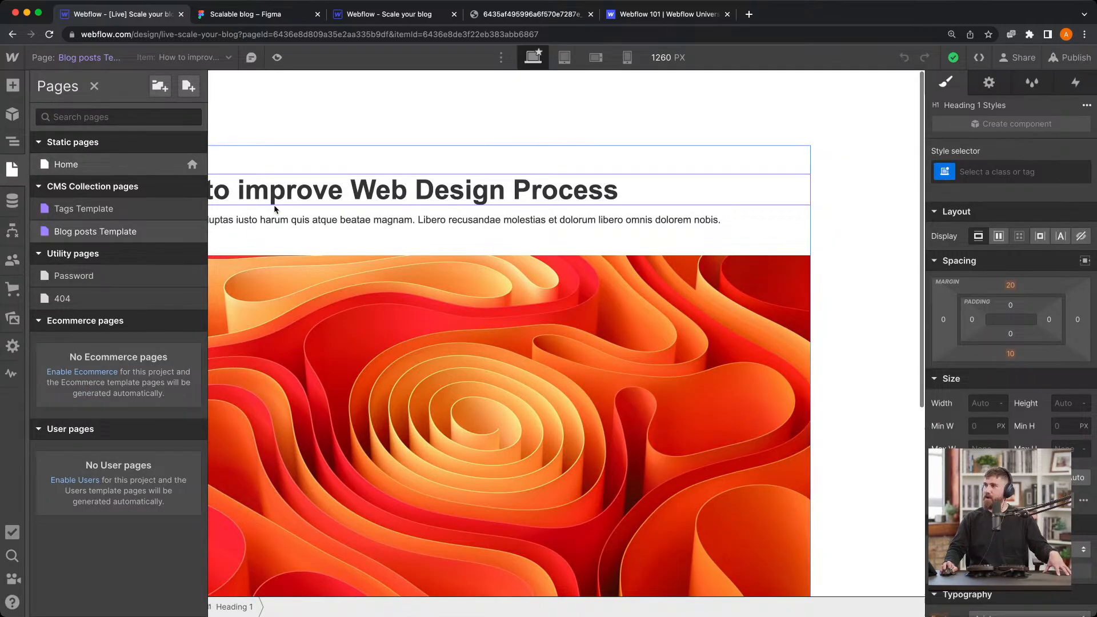
{"action": "scroll", "coordinate": [537, 237], "scroll_direction": "down", "scroll_amount": 4}
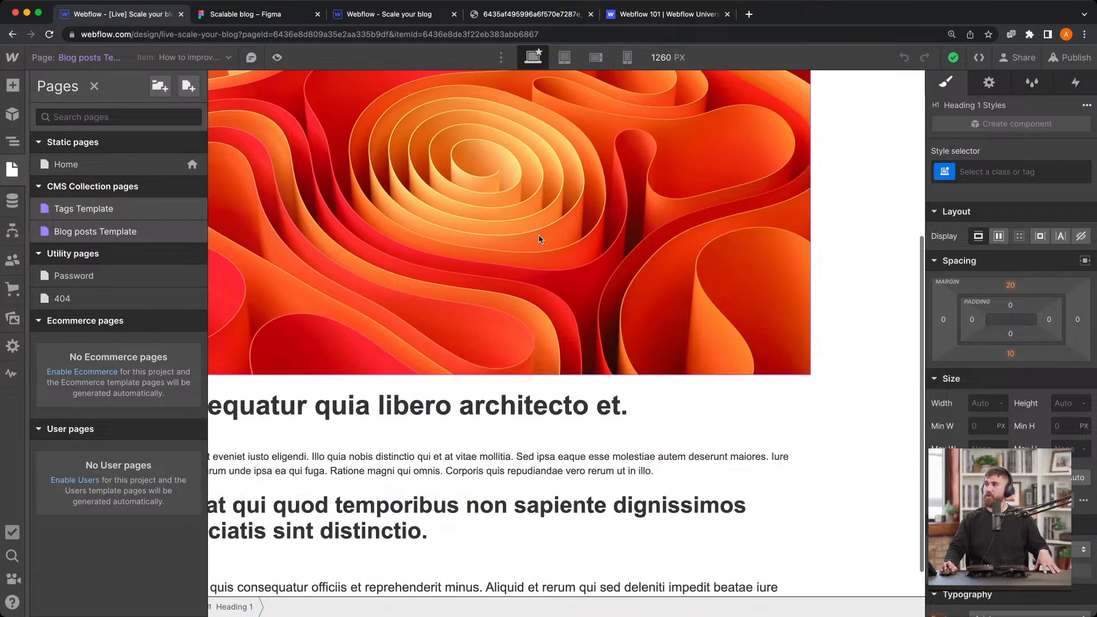
{"action": "scroll", "coordinate": [540, 239], "scroll_direction": "down", "scroll_amount": 1}
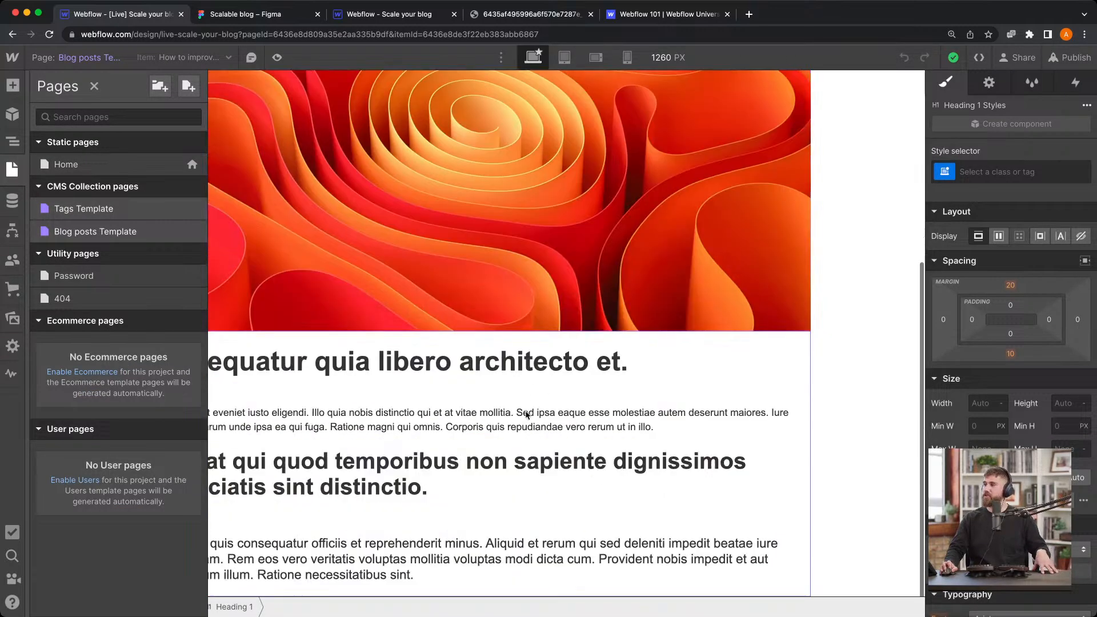
{"action": "left_click", "coordinate": [13, 87]}
{"action": "scroll", "coordinate": [124, 311], "scroll_direction": "down", "scroll_amount": 10}
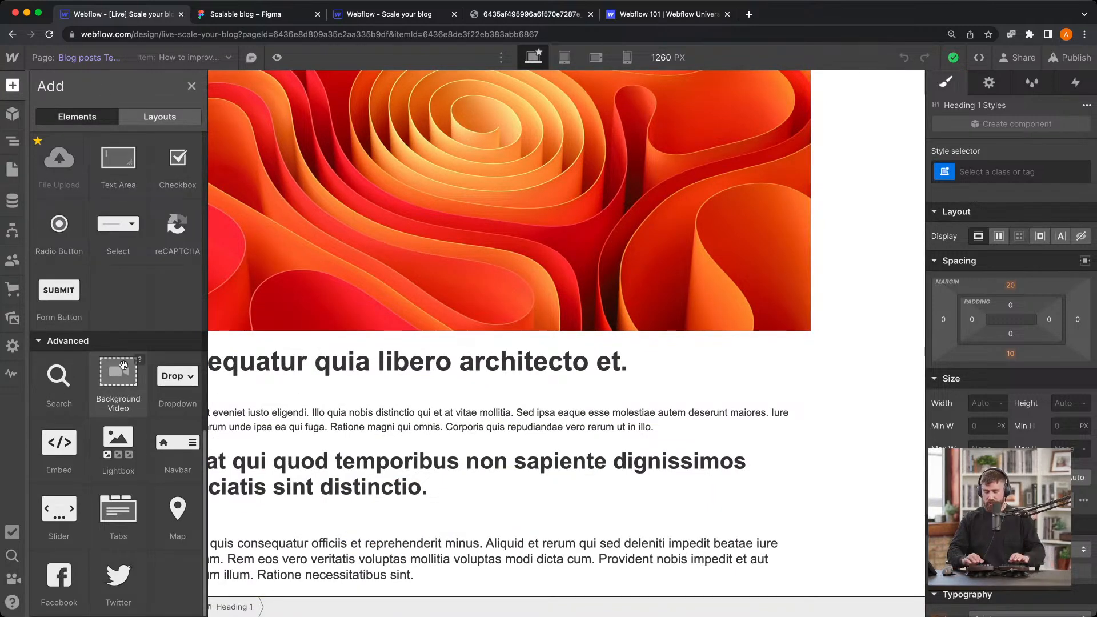
{"action": "scroll", "coordinate": [122, 364], "scroll_direction": "up", "scroll_amount": 5}
{"action": "scroll", "coordinate": [123, 365], "scroll_direction": "down", "scroll_amount": 5}
{"action": "left_click", "coordinate": [480, 560]}
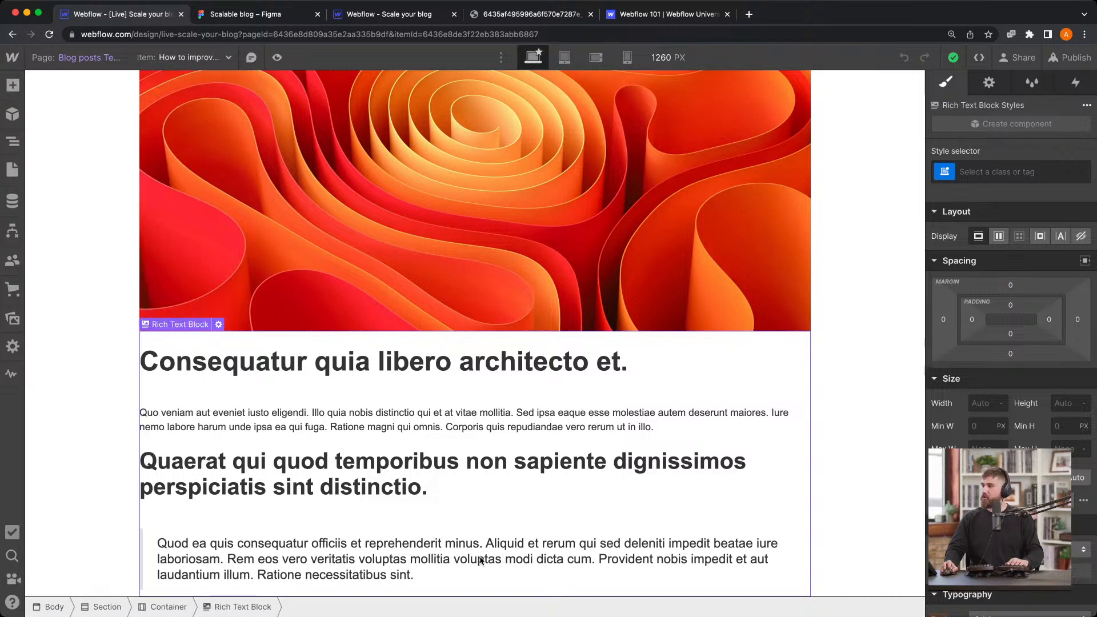
{"action": "key", "text": "super+k"}
{"action": "type", "text": "coll"}
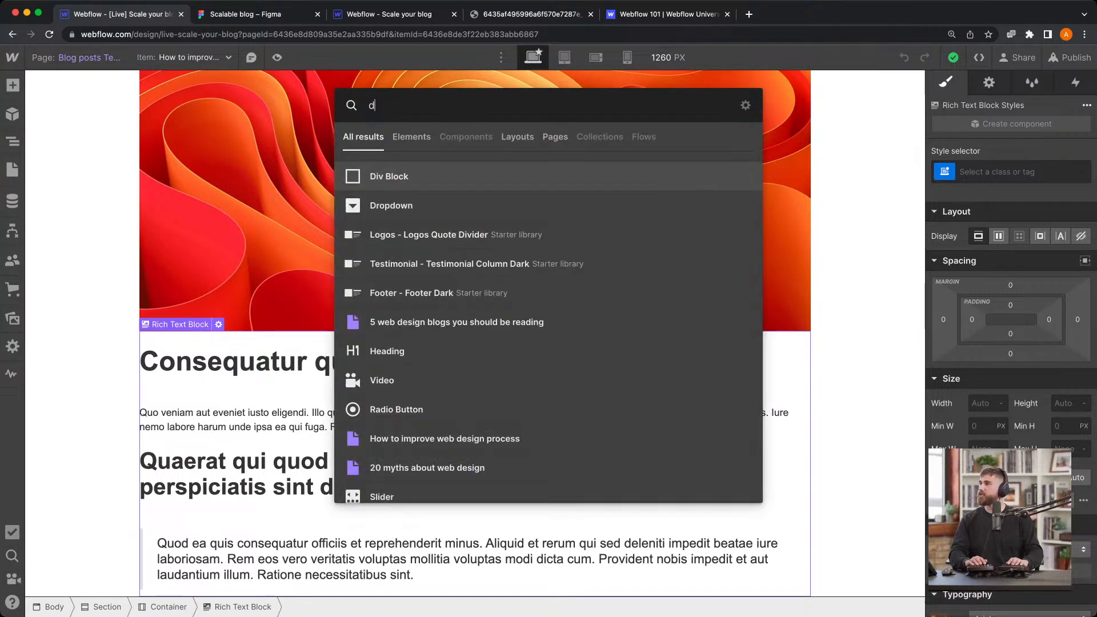
{"action": "key", "text": "Return"}
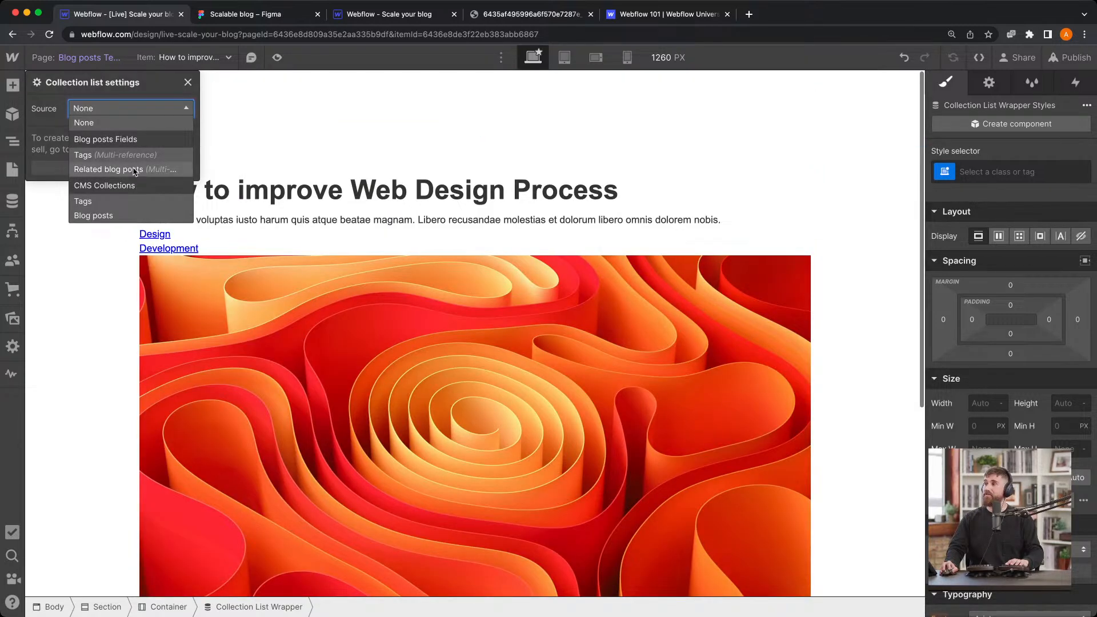
{"action": "left_click", "coordinate": [116, 216]}
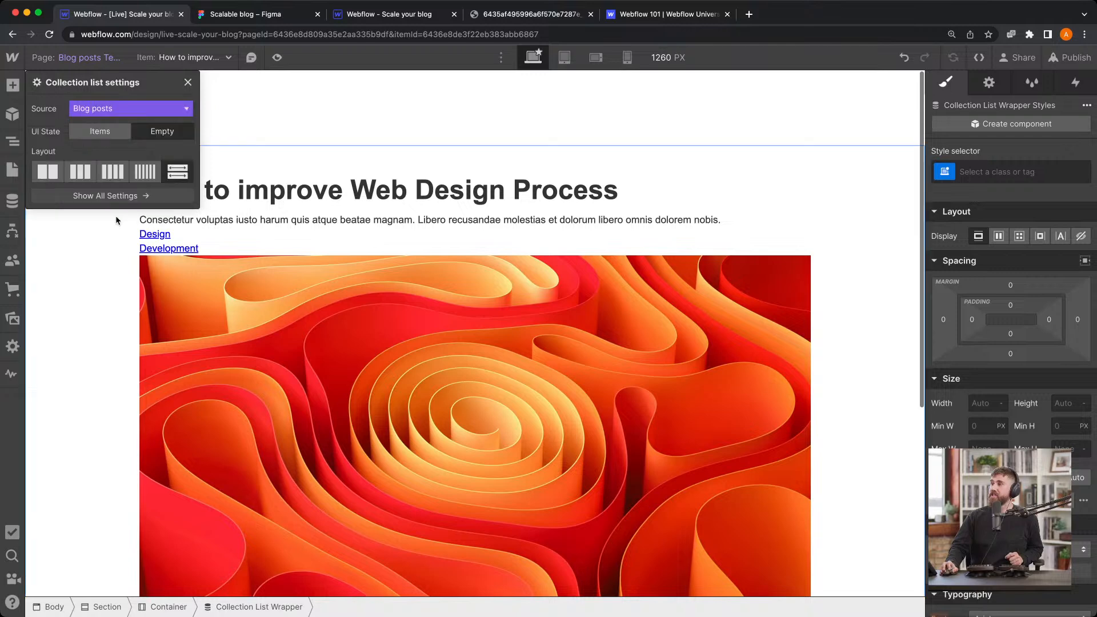
Expand the new Collection List's structure and add a Text Block between the header image and the rich text block
{"action": "left_click", "coordinate": [14, 141]}
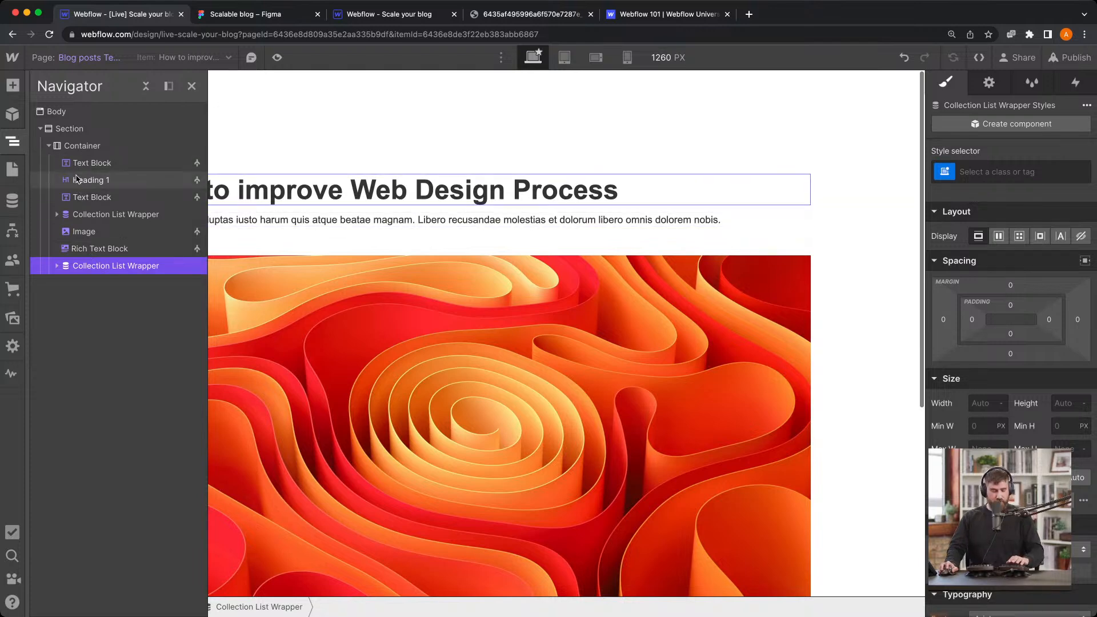
{"action": "left_click", "coordinate": [57, 266]}
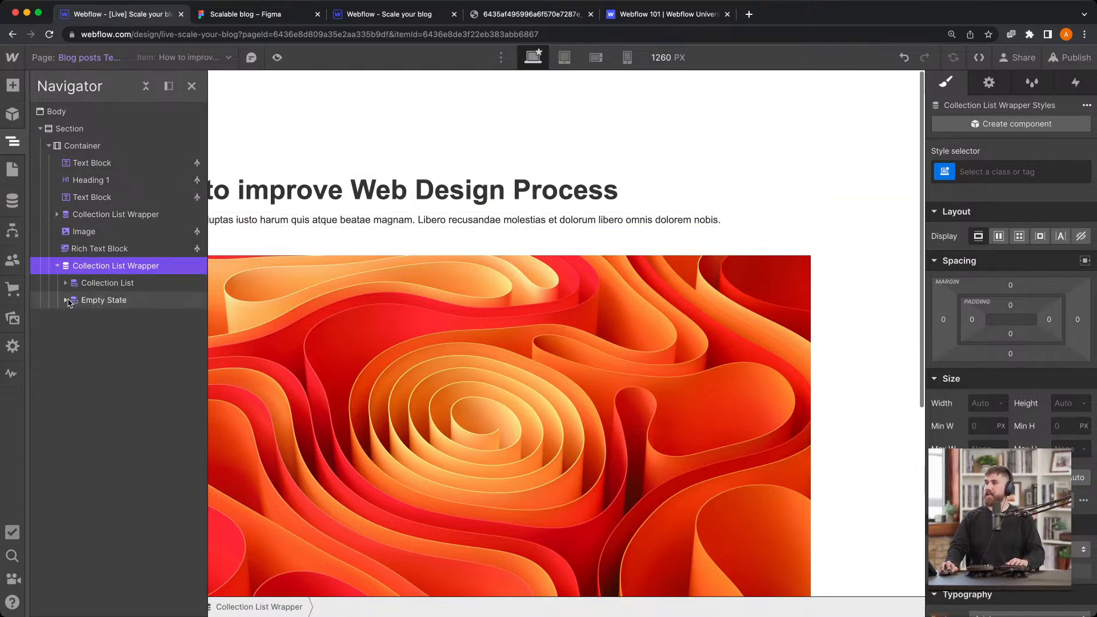
{"action": "left_click", "coordinate": [65, 283]}
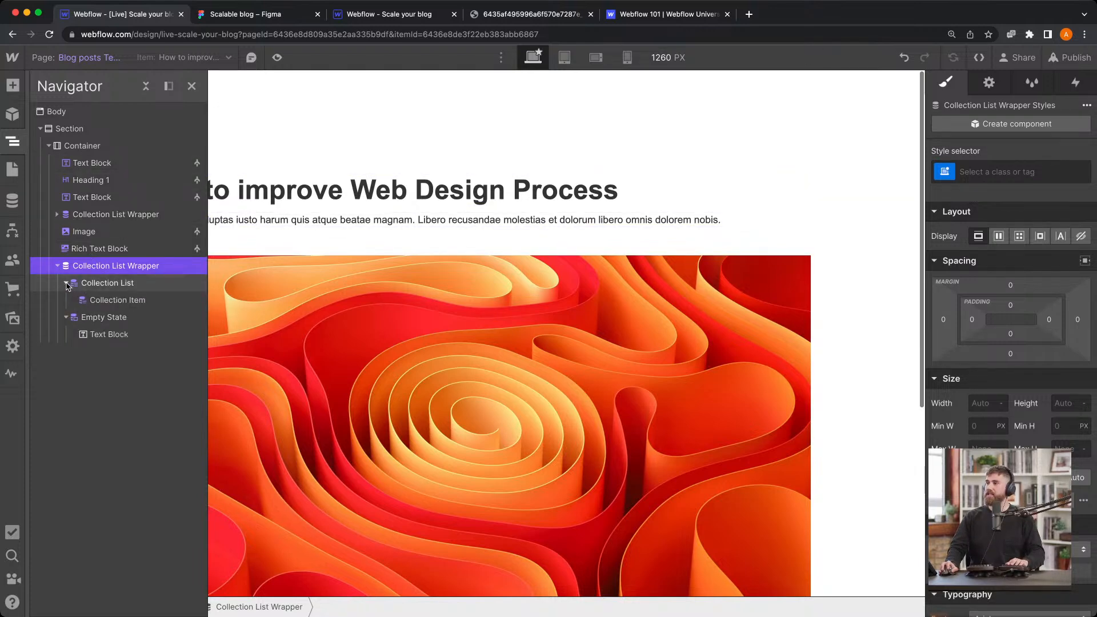
{"action": "left_click", "coordinate": [117, 300]}
{"action": "left_click", "coordinate": [13, 84]}
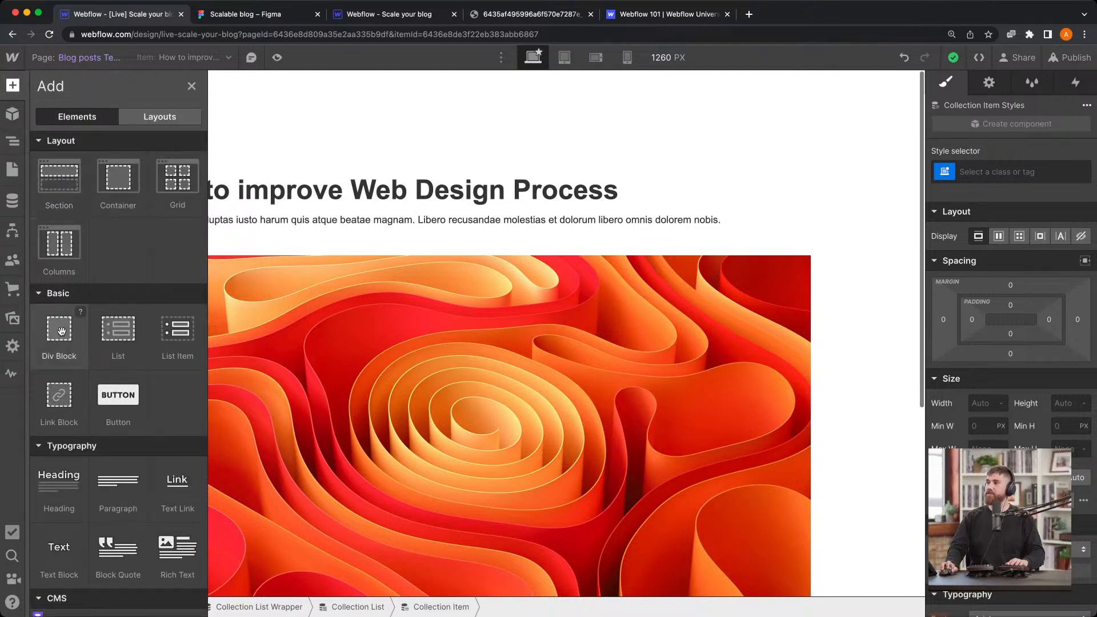
{"action": "left_click_drag", "start_coordinate": [59, 551], "coordinate": [988, 221]}
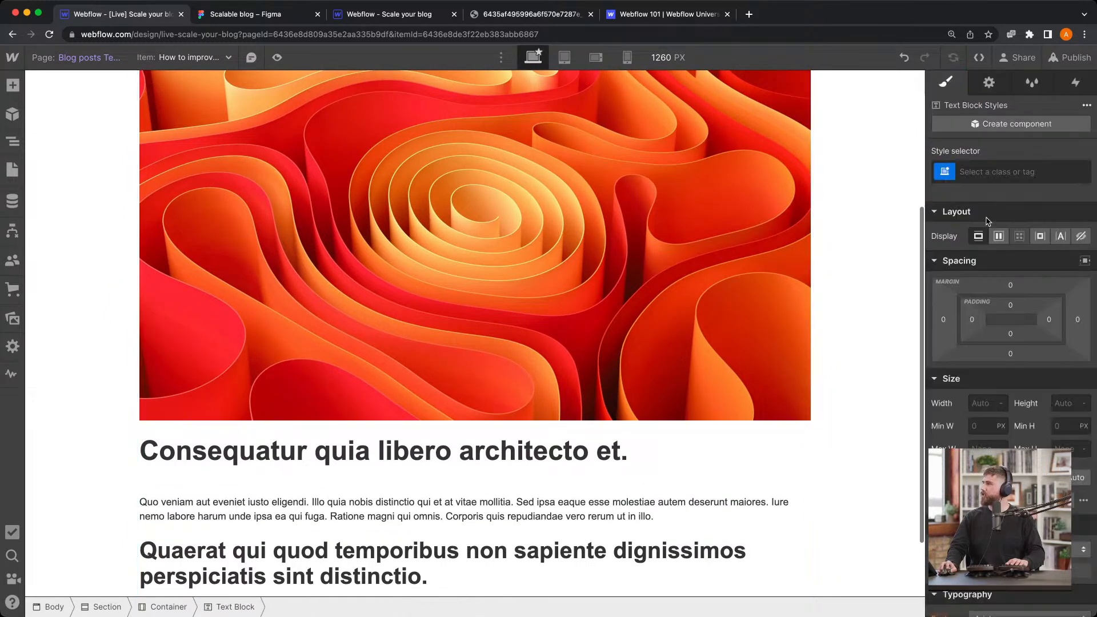
Add a Text Link inside the Collection Item of the blog posts list
{"action": "left_click", "coordinate": [12, 142]}
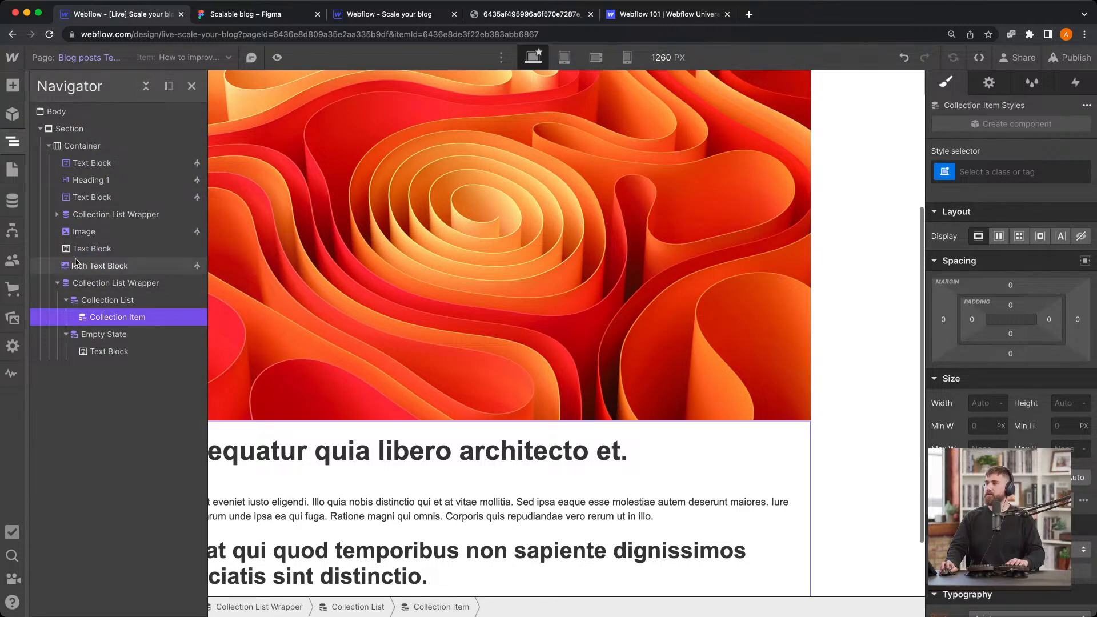
{"action": "key", "text": "super+e"}
{"action": "type", "text": "text"}
{"action": "key", "text": "Return"}
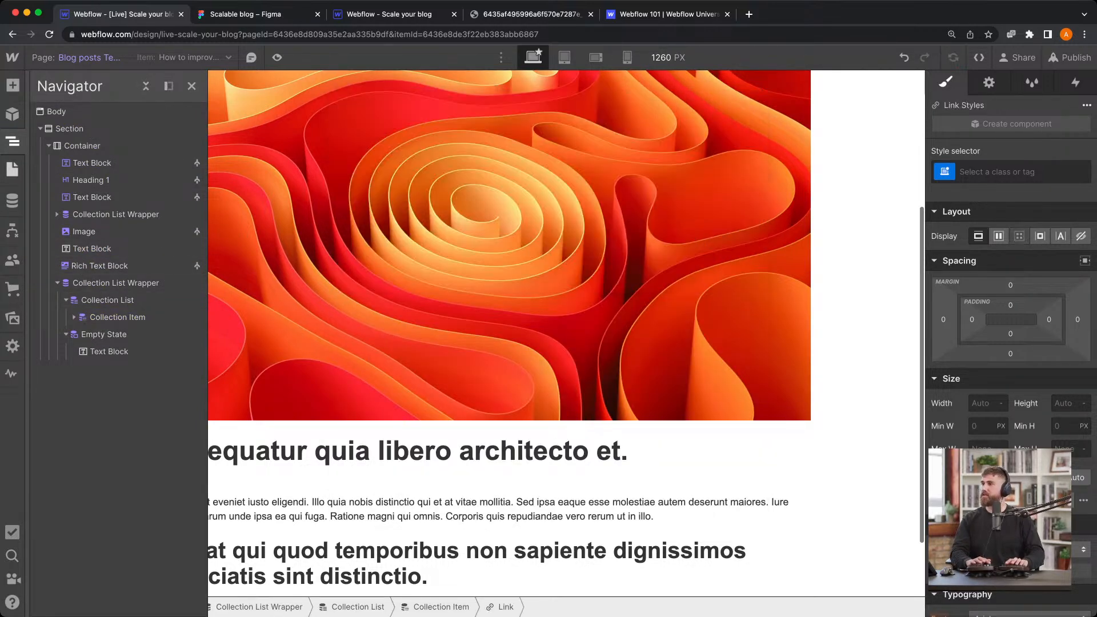
{"action": "left_click", "coordinate": [74, 317]}
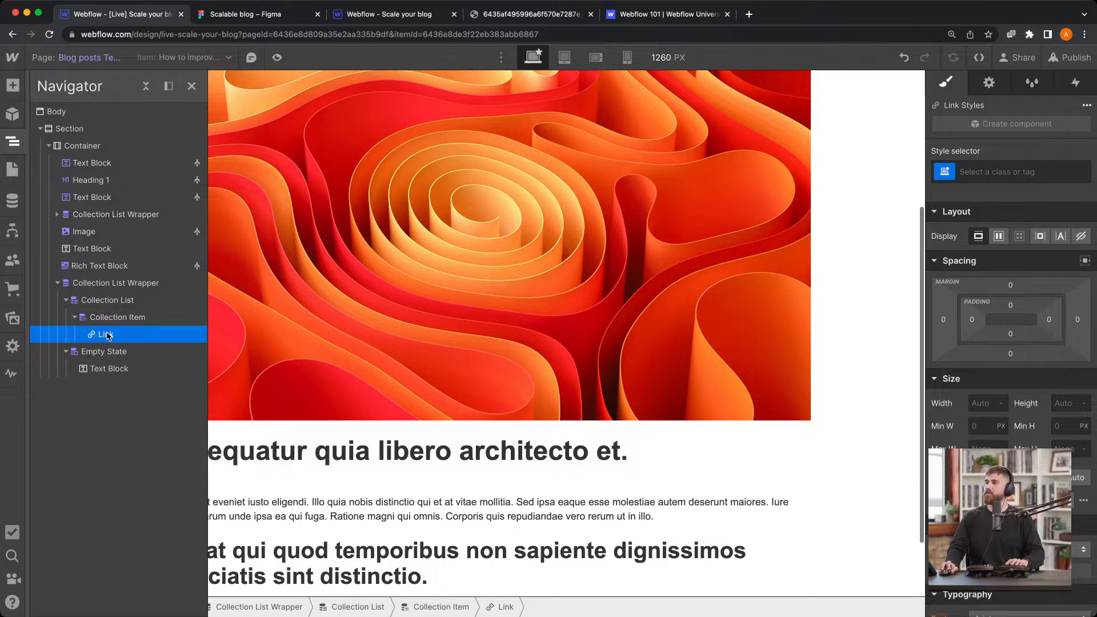
{"action": "scroll", "coordinate": [403, 492], "scroll_direction": "down", "scroll_amount": 2}
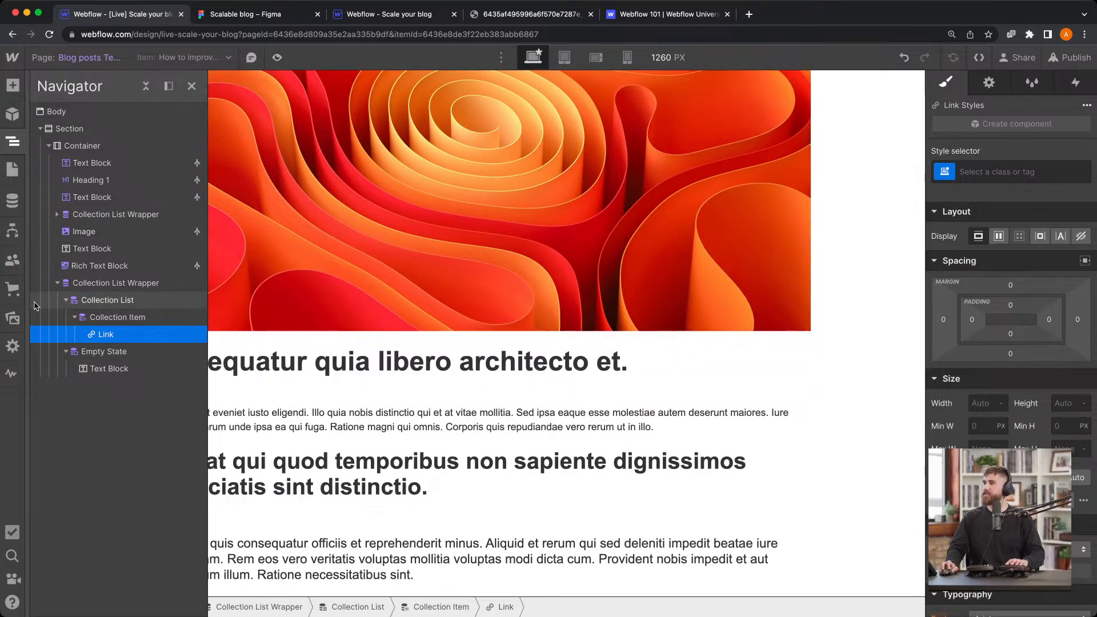
Add a Text Block inside the Collection Item of the blog posts list, below the link
{"action": "key", "text": "super+e"}
{"action": "type", "text": "te"}
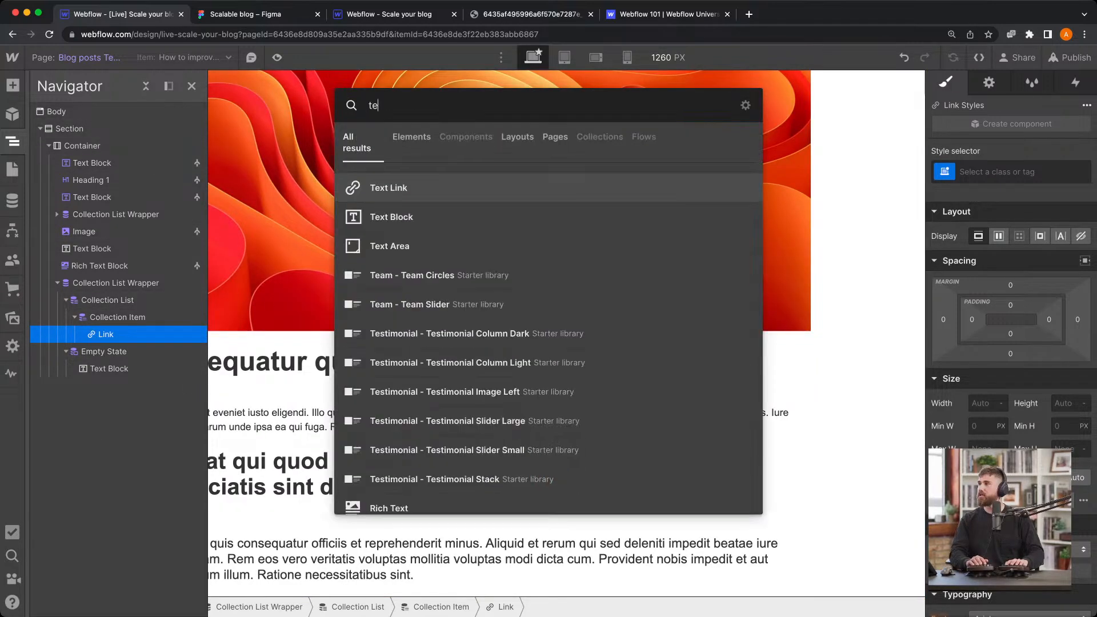
{"action": "type", "text": "xt"}
{"action": "left_click", "coordinate": [350, 218]}
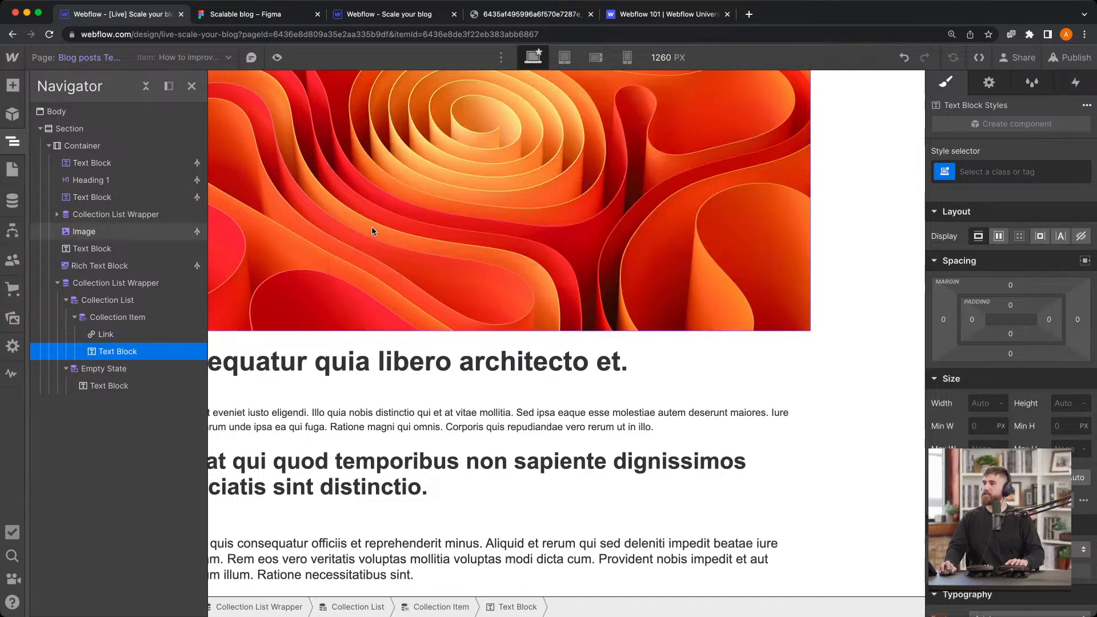
{"action": "key", "text": "z"}
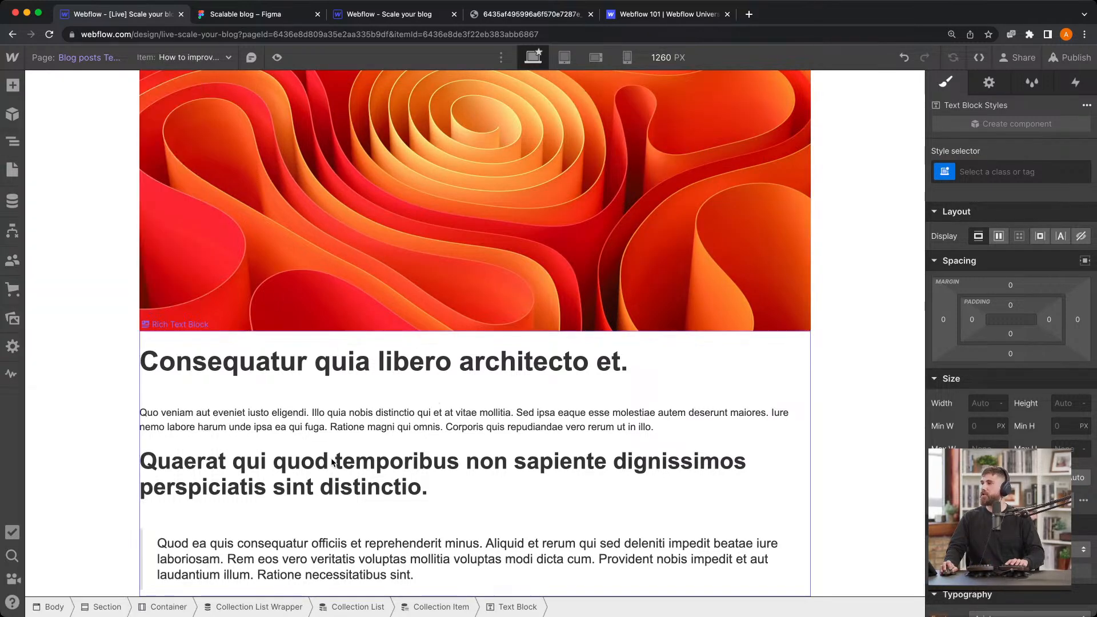
{"action": "left_click", "coordinate": [143, 328]}
{"action": "scroll", "coordinate": [175, 389], "scroll_direction": "up", "scroll_amount": 5}
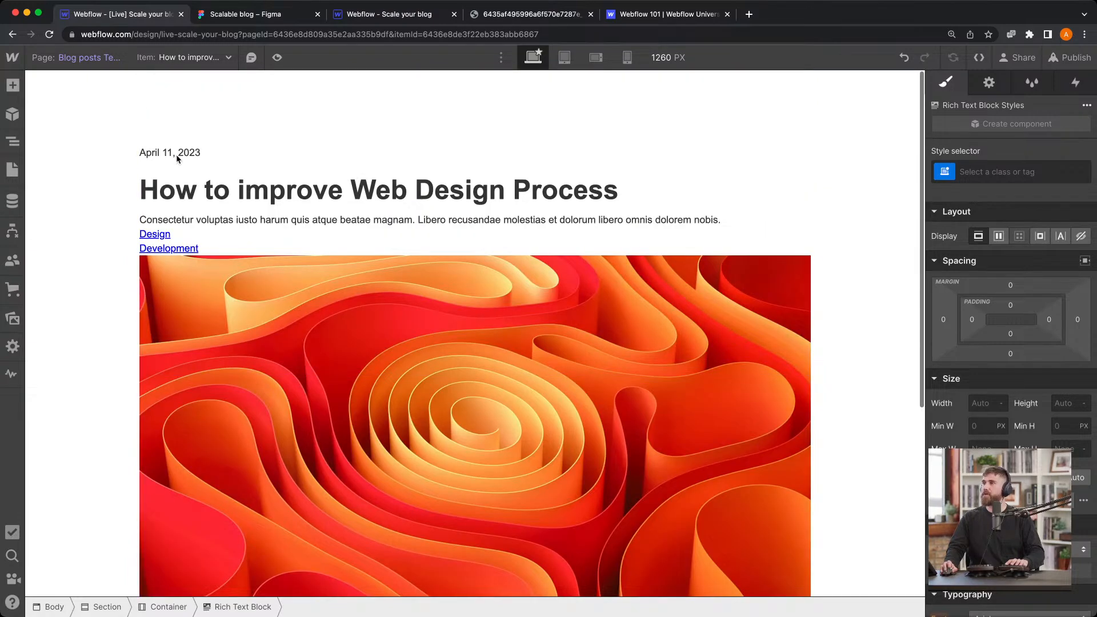
{"action": "scroll", "coordinate": [176, 154], "scroll_direction": "down", "scroll_amount": 5}
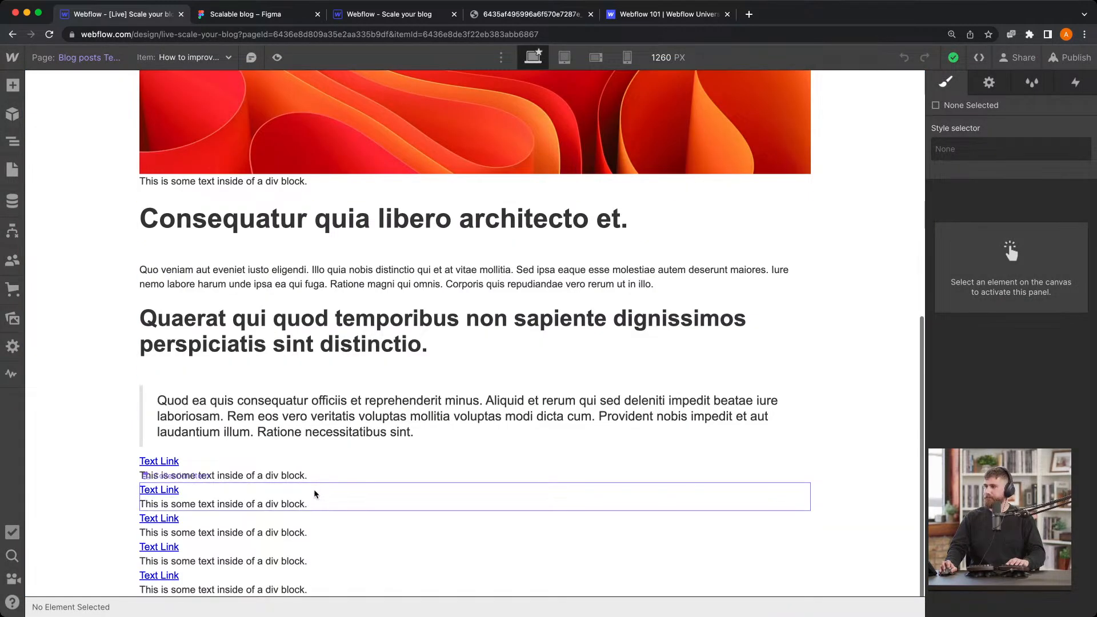
Delete the Text Link from the Collection Item of the blog posts list
{"action": "left_click", "coordinate": [302, 468]}
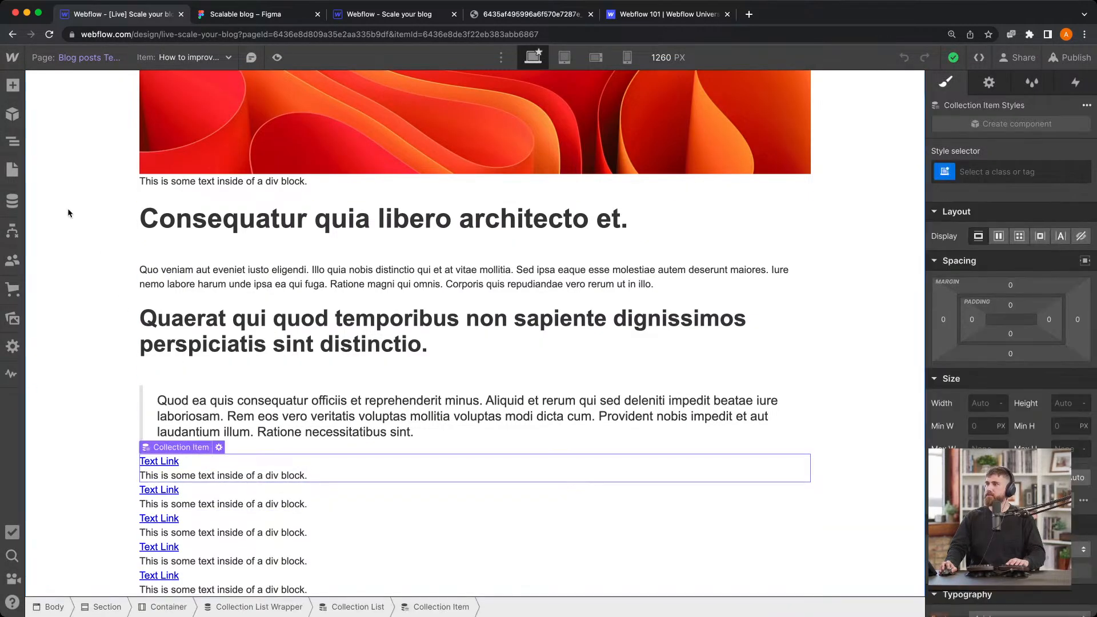
{"action": "left_click", "coordinate": [12, 141]}
{"action": "left_click", "coordinate": [74, 318]}
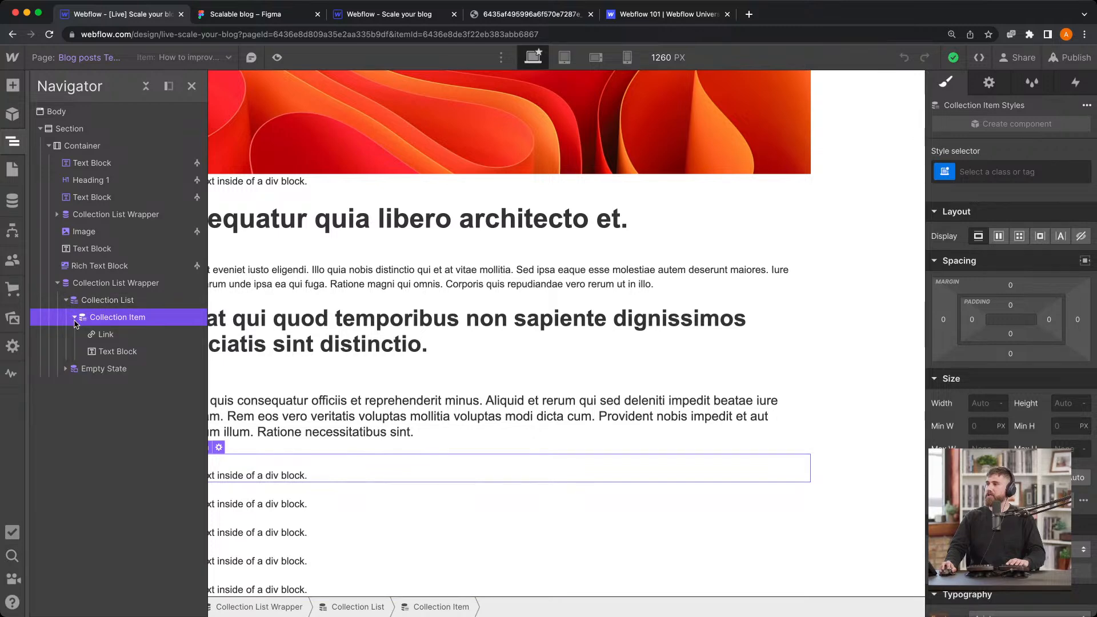
{"action": "left_click", "coordinate": [103, 336]}
{"action": "key", "text": "Delete"}
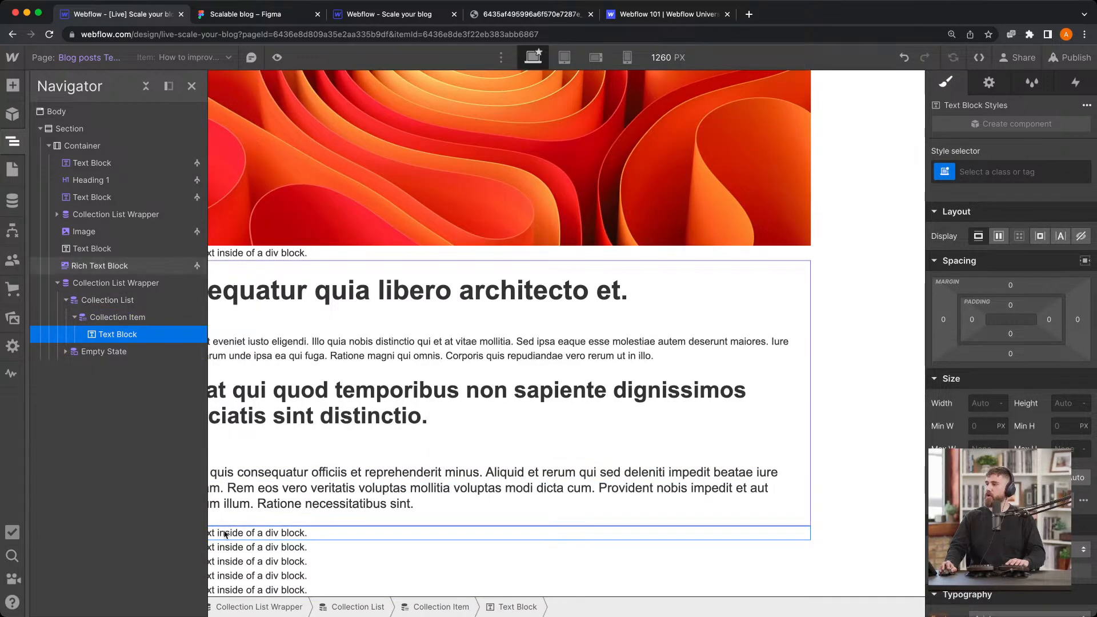
Bind the Text Block in the blog posts Collection List to the Name field of the Blog posts collection
{"action": "left_click", "coordinate": [455, 534]}
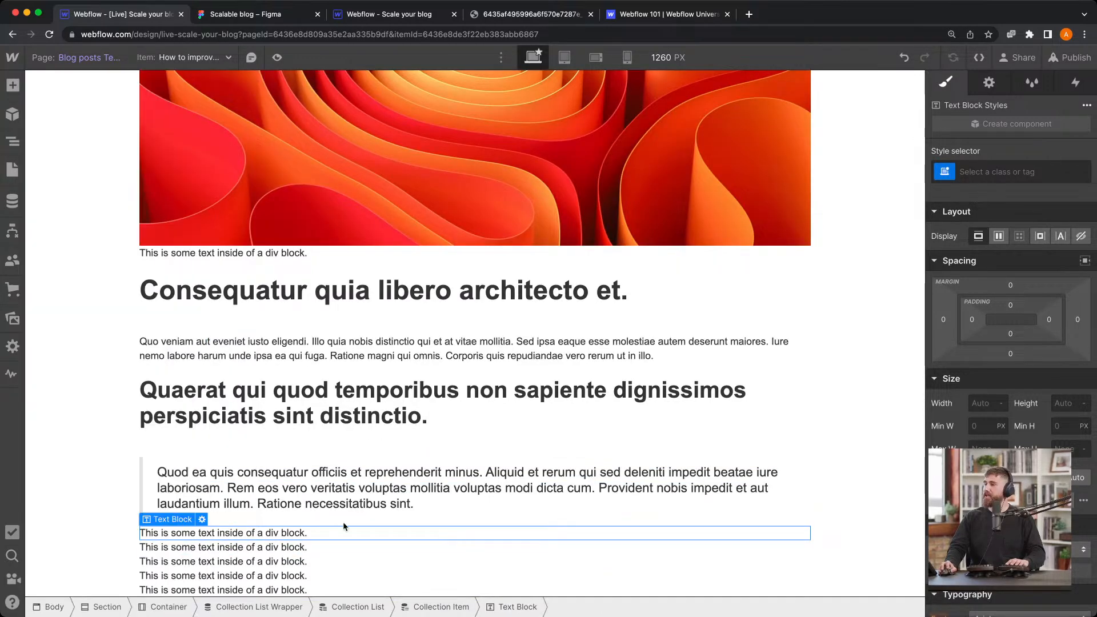
{"action": "left_click", "coordinate": [202, 520]}
{"action": "left_click", "coordinate": [196, 489]}
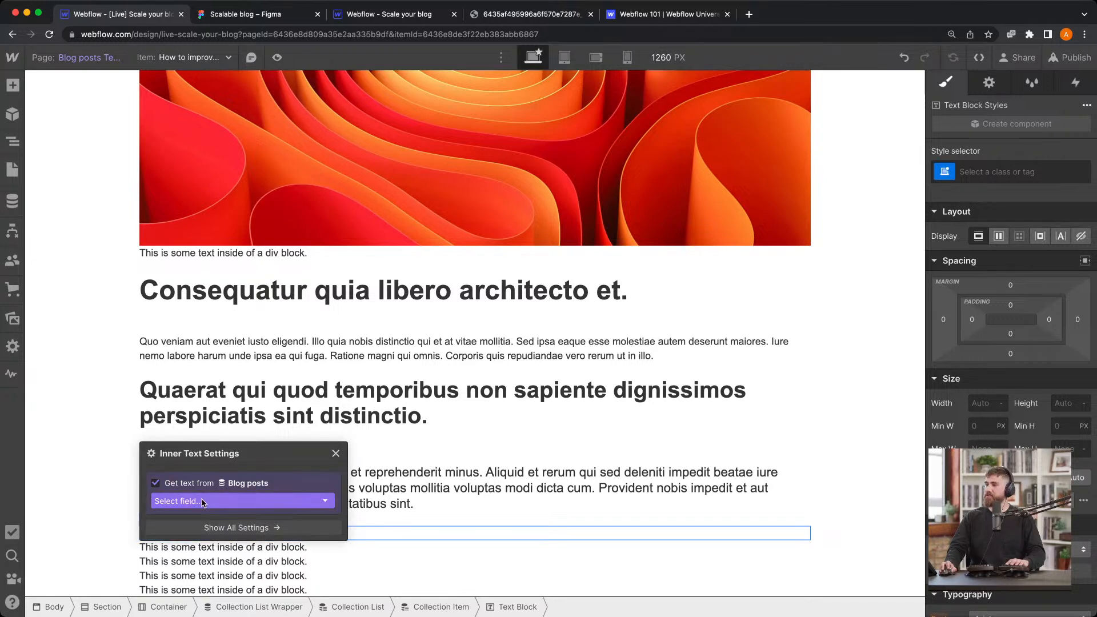
{"action": "left_click", "coordinate": [204, 501]}
{"action": "left_click", "coordinate": [209, 531]}
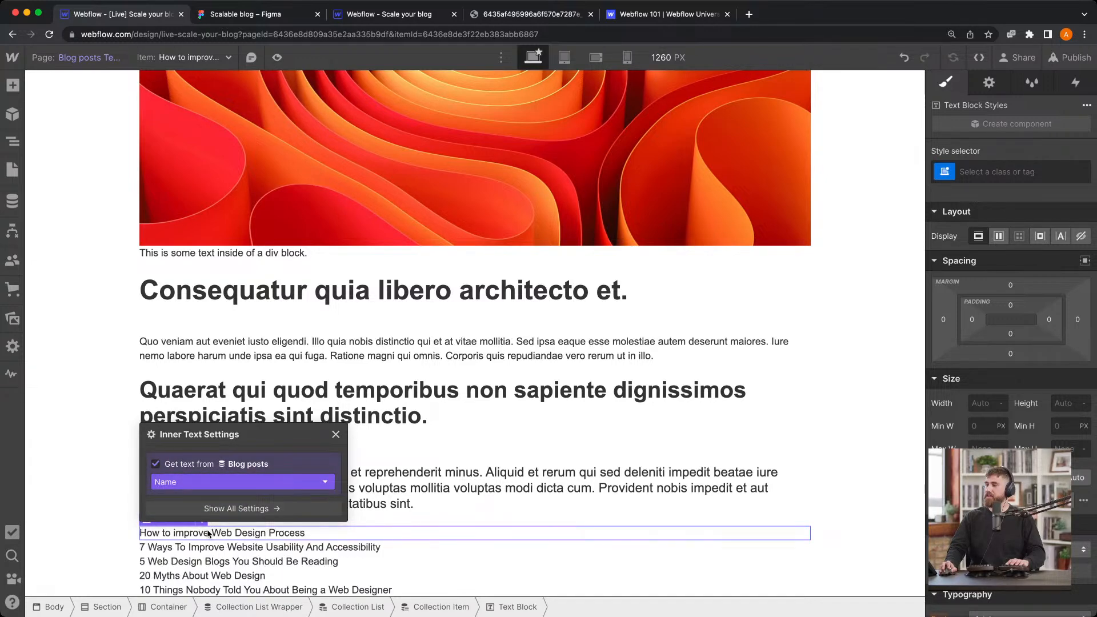
{"action": "left_click", "coordinate": [331, 530]}
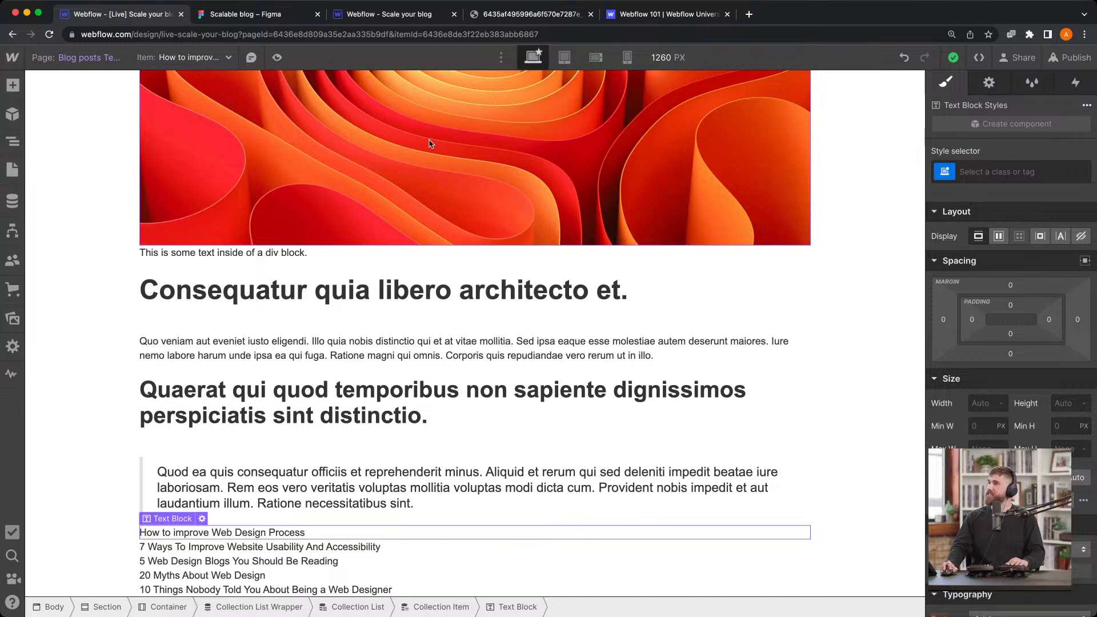
Add a filter to the blog posts Collection List so that Tags contains any tags of the current blog post
{"action": "left_click", "coordinate": [988, 86]}
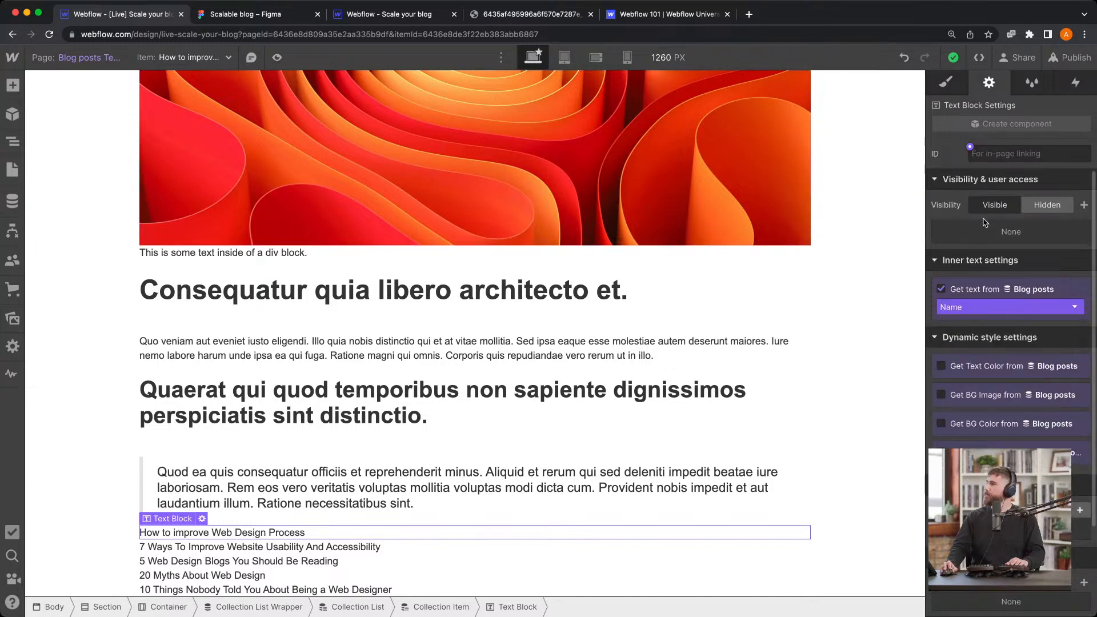
{"action": "scroll", "coordinate": [1010, 200], "scroll_direction": "down", "scroll_amount": 3}
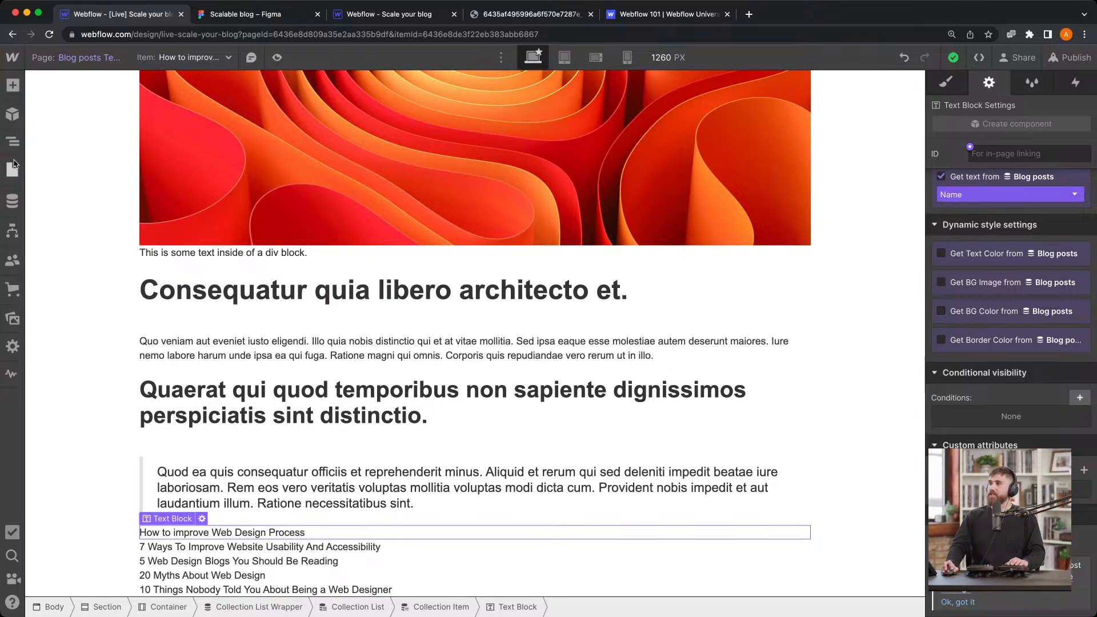
{"action": "left_click", "coordinate": [13, 141]}
{"action": "left_click", "coordinate": [108, 300]}
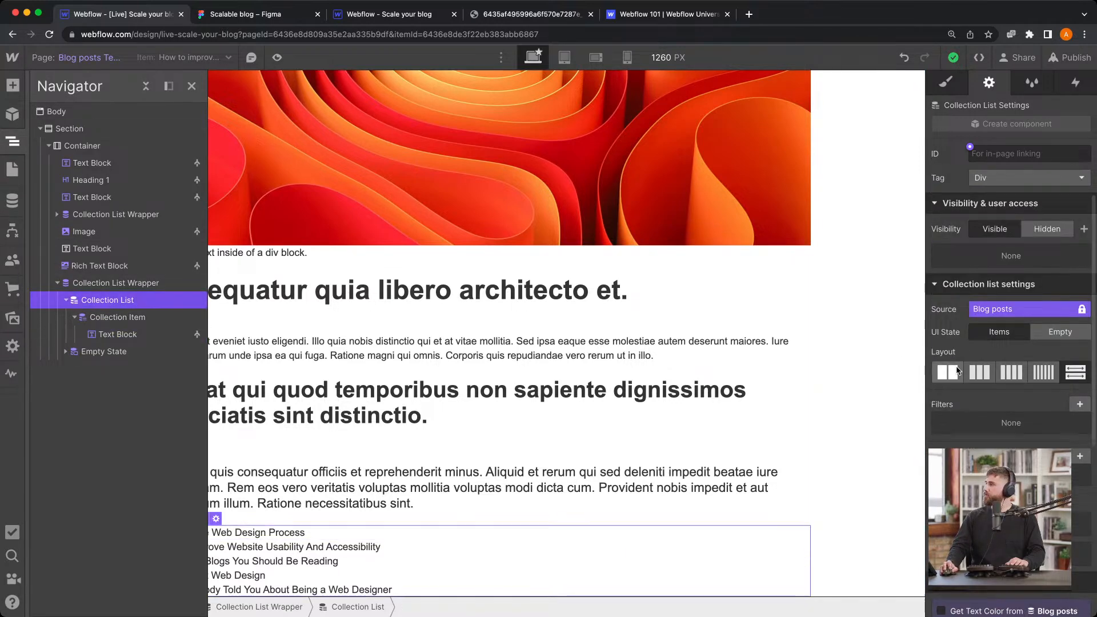
{"action": "scroll", "coordinate": [1006, 369], "scroll_direction": "down", "scroll_amount": 1}
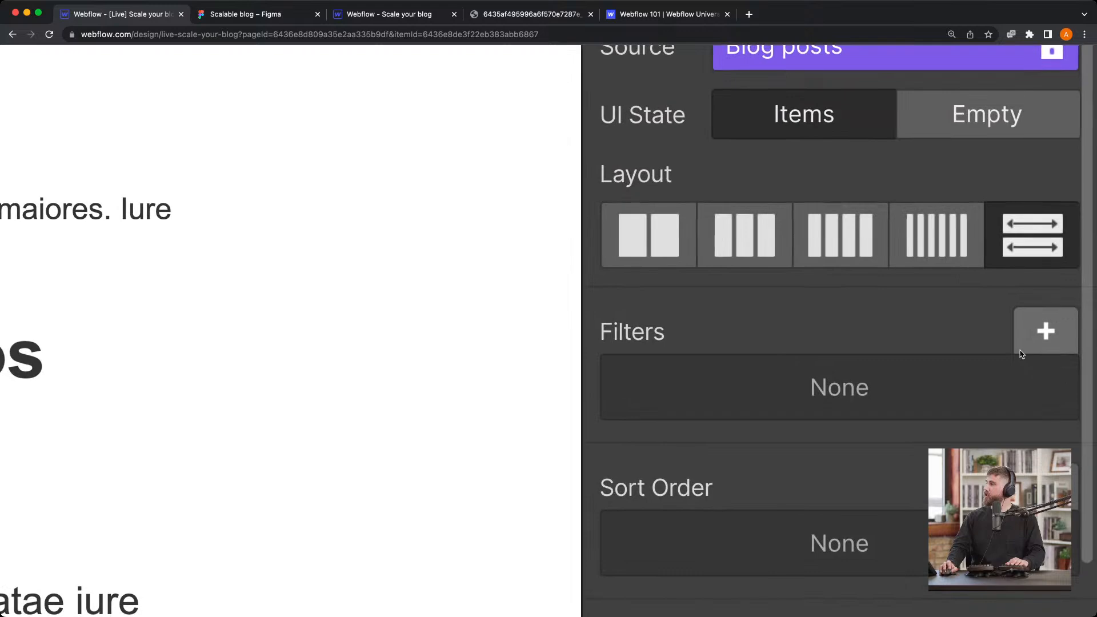
{"action": "left_click", "coordinate": [1079, 382]}
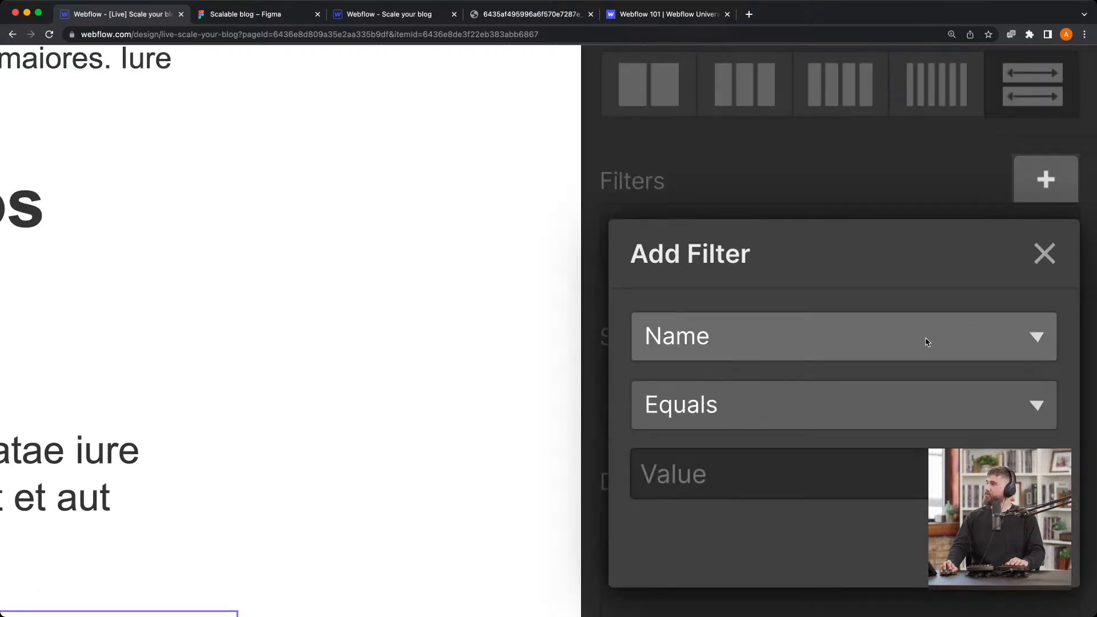
{"action": "left_click", "coordinate": [927, 342]}
{"action": "scroll", "coordinate": [881, 395], "scroll_direction": "down", "scroll_amount": 2}
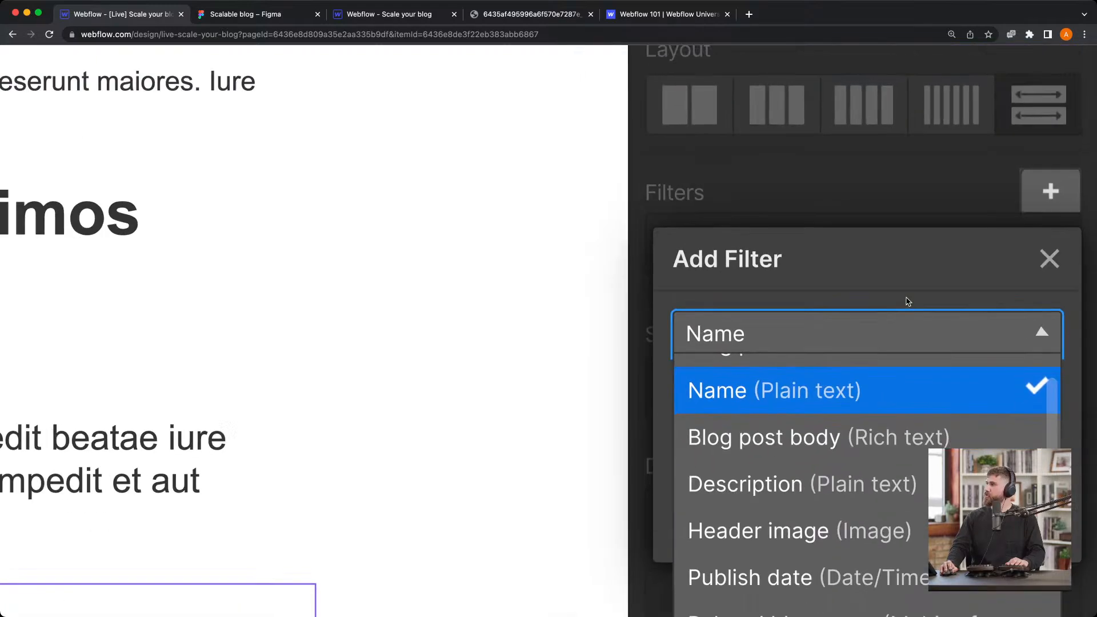
{"action": "scroll", "coordinate": [908, 302], "scroll_direction": "down", "scroll_amount": 5}
{"action": "scroll", "coordinate": [1008, 497], "scroll_direction": "down", "scroll_amount": 1}
{"action": "scroll", "coordinate": [1008, 497], "scroll_direction": "down", "scroll_amount": 1}
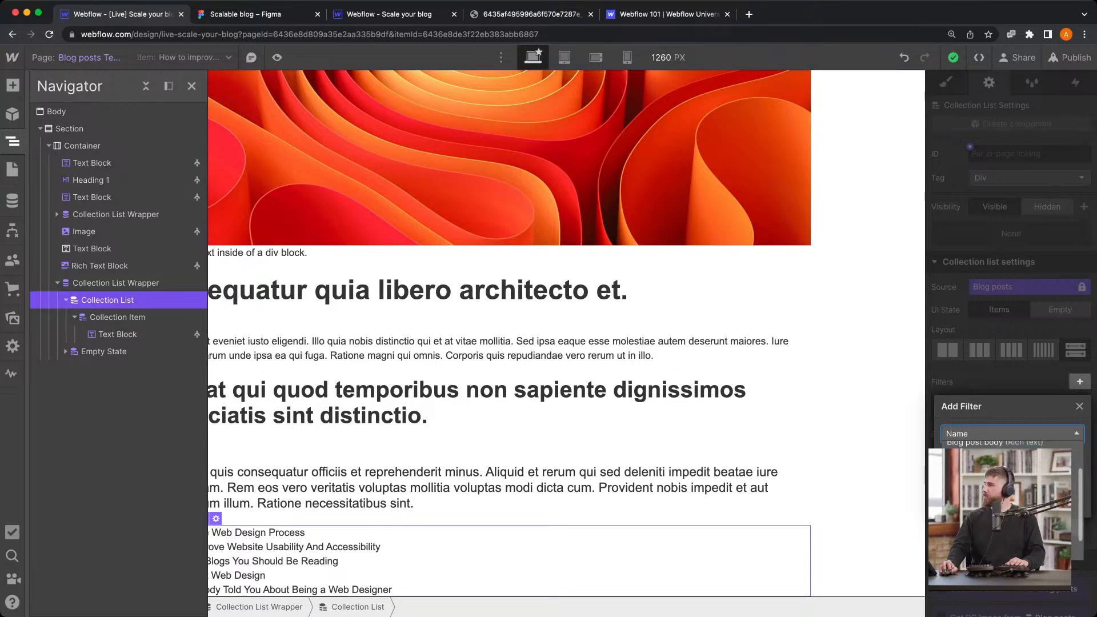
{"action": "left_click", "coordinate": [997, 506]}
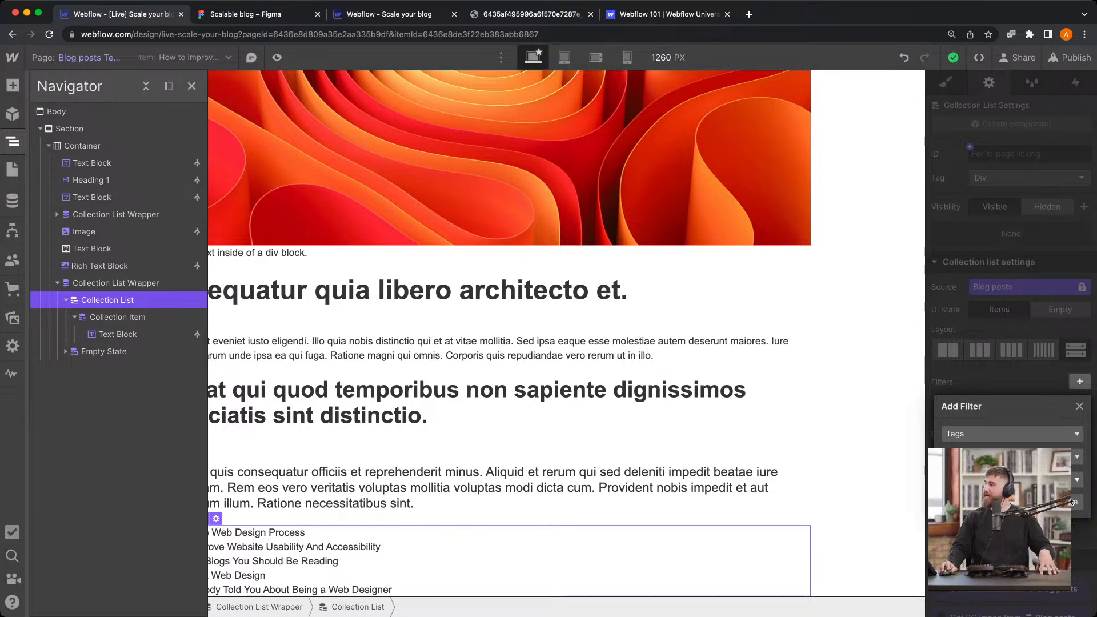
{"action": "left_click", "coordinate": [1077, 502]}
{"action": "left_click", "coordinate": [453, 514]}
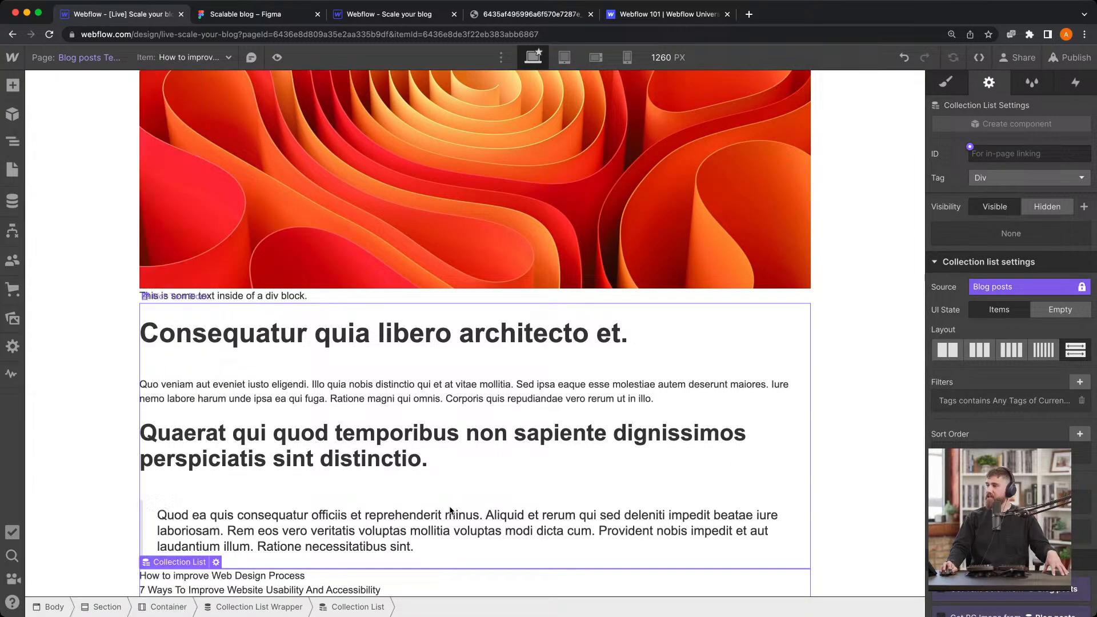
Check the Related Posts section in the Figma design and return to the Webflow template page
{"action": "left_click", "coordinate": [301, 580]}
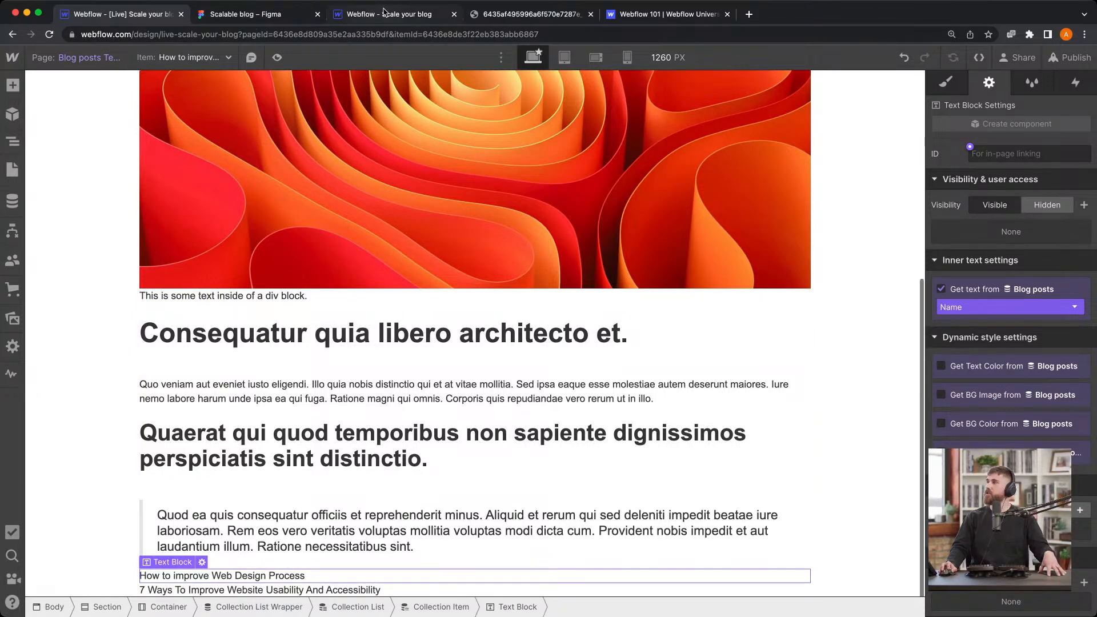
{"action": "left_click", "coordinate": [233, 16]}
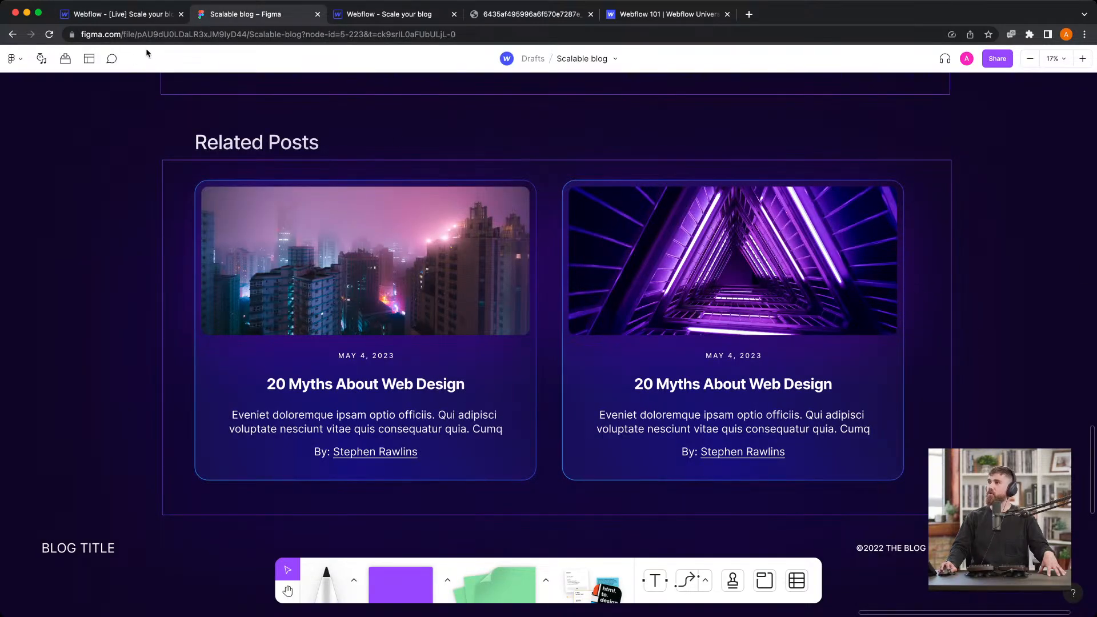
{"action": "left_click", "coordinate": [138, 18]}
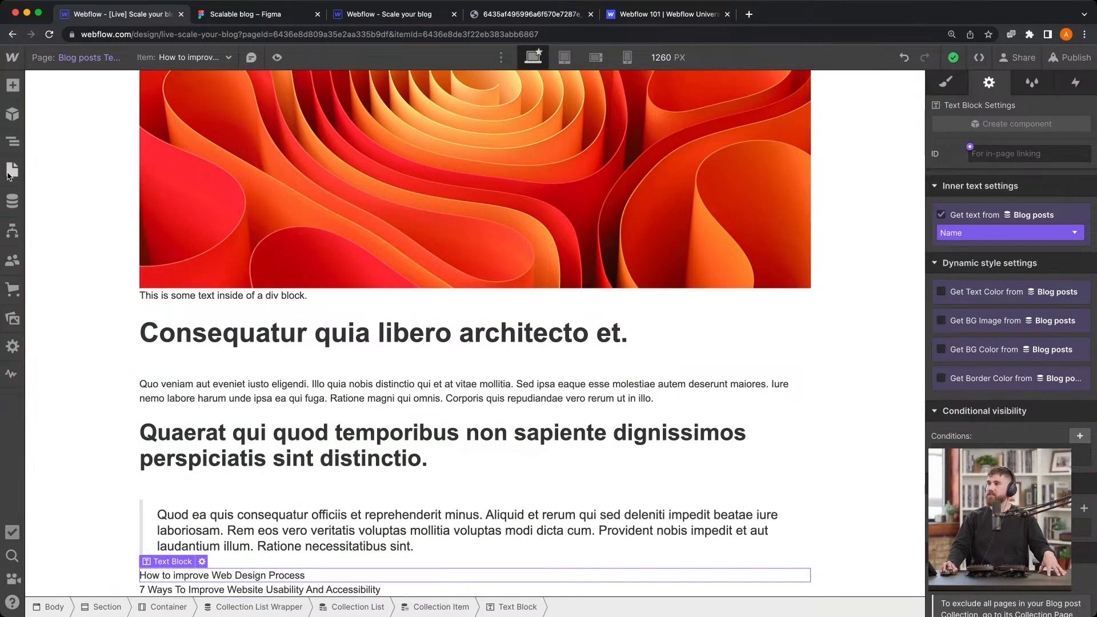
Limit the blog posts Collection List to show 2 items
{"action": "left_click", "coordinate": [12, 169]}
{"action": "left_click", "coordinate": [12, 141]}
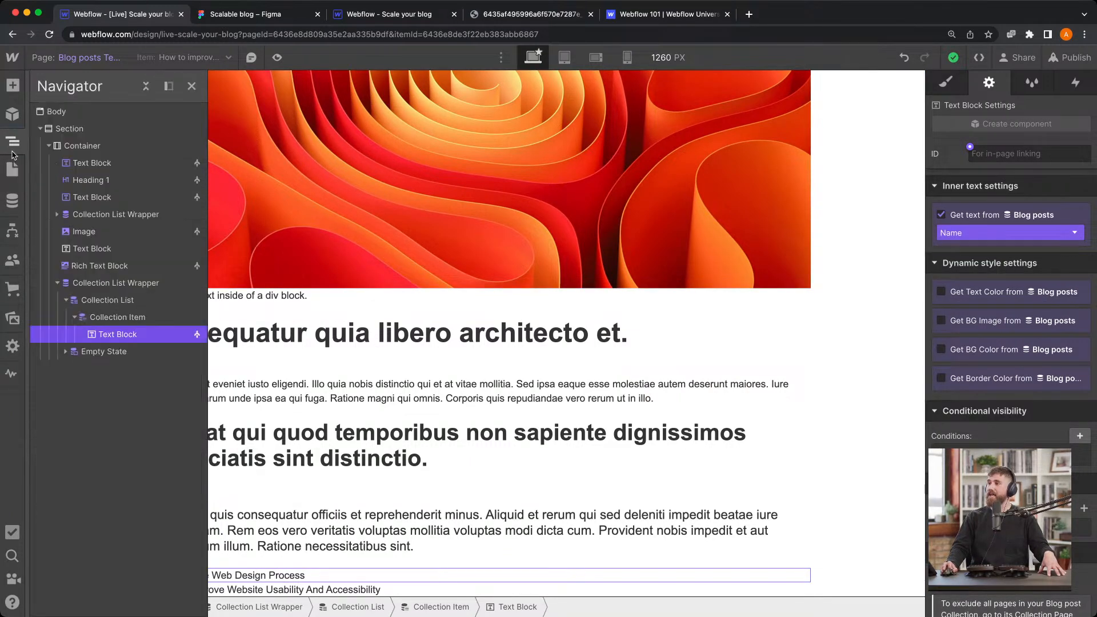
{"action": "left_click", "coordinate": [112, 303]}
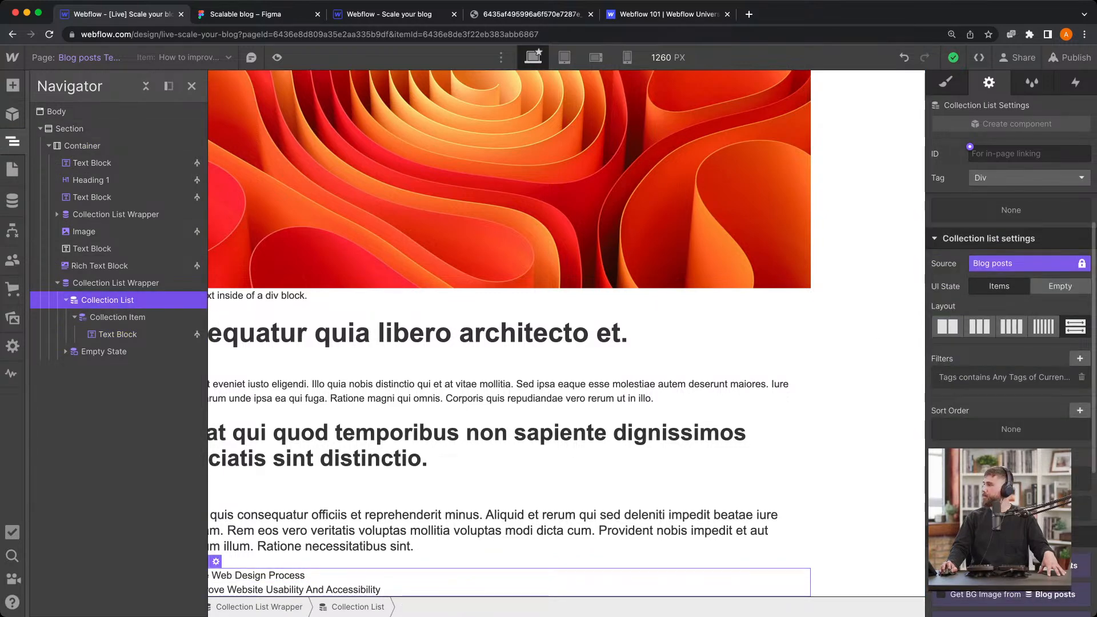
{"action": "scroll", "coordinate": [1006, 371], "scroll_direction": "down", "scroll_amount": 2}
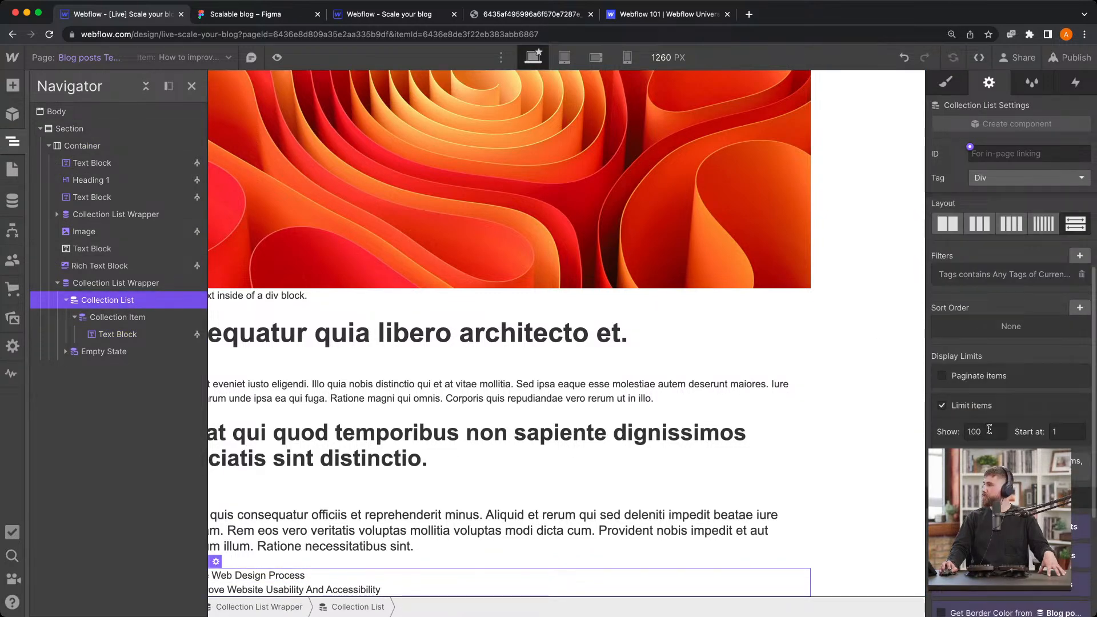
{"action": "left_click", "coordinate": [989, 431]}
{"action": "type", "text": "2"}
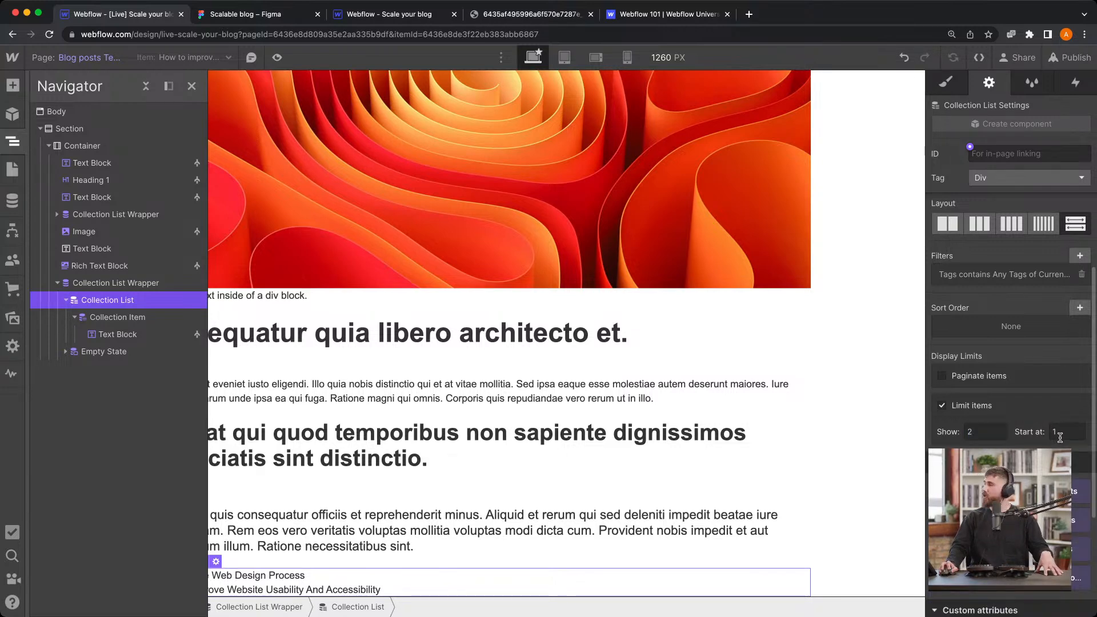
Sort the blog posts Collection List by publish date, newest to oldest, and save the sort order
{"action": "left_click", "coordinate": [1079, 308]}
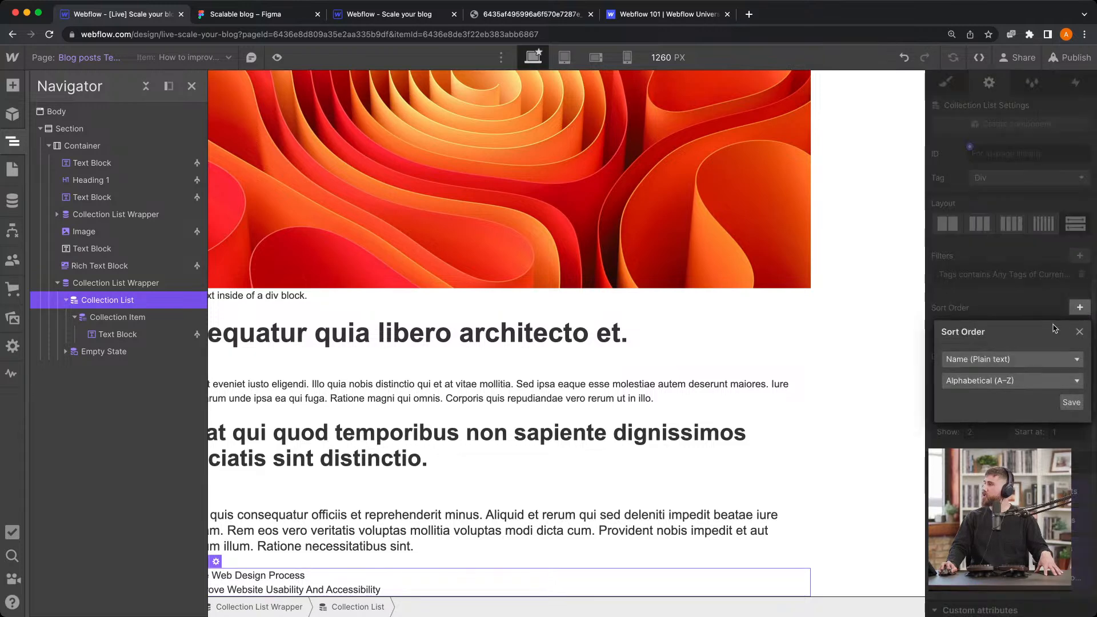
{"action": "left_click", "coordinate": [1014, 380]}
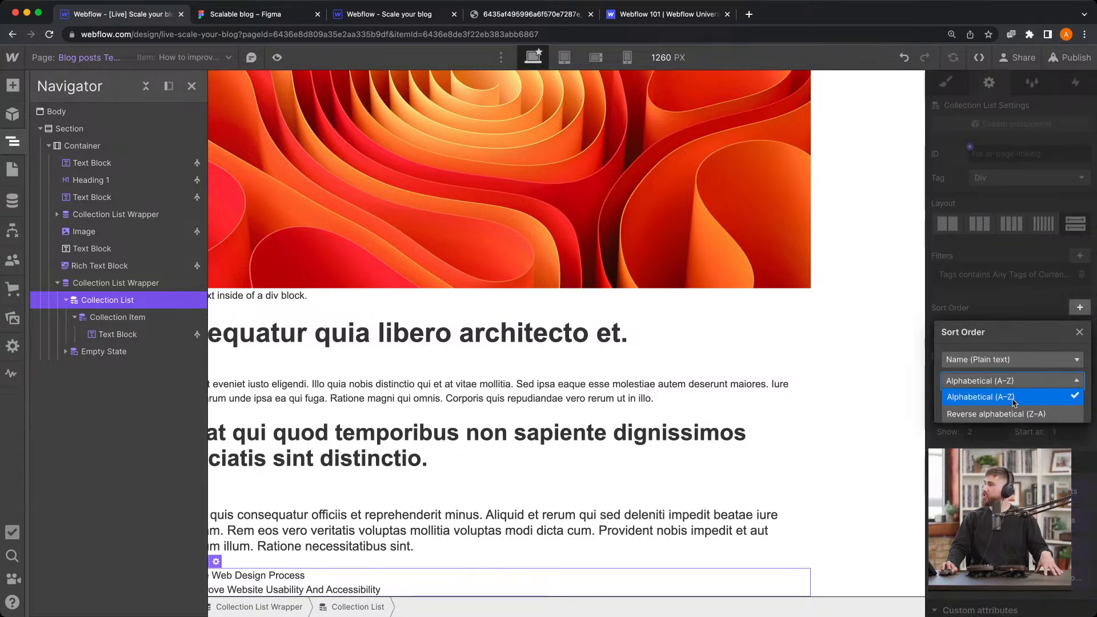
{"action": "left_click", "coordinate": [1011, 360]}
{"action": "left_click", "coordinate": [1000, 409]}
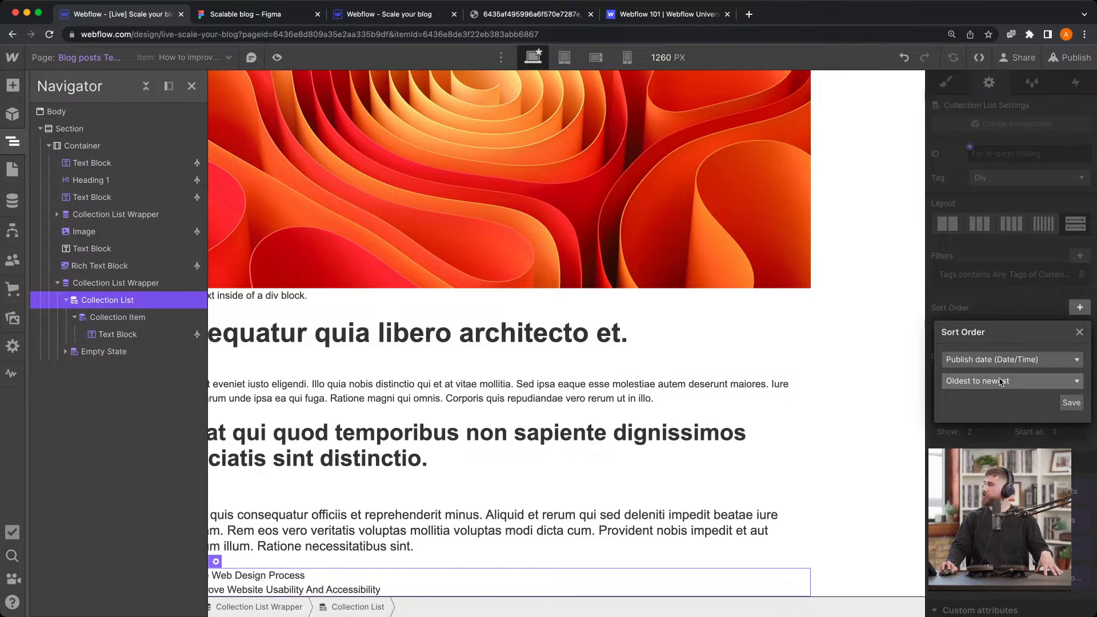
{"action": "left_click", "coordinate": [999, 381]}
{"action": "left_click", "coordinate": [993, 413]}
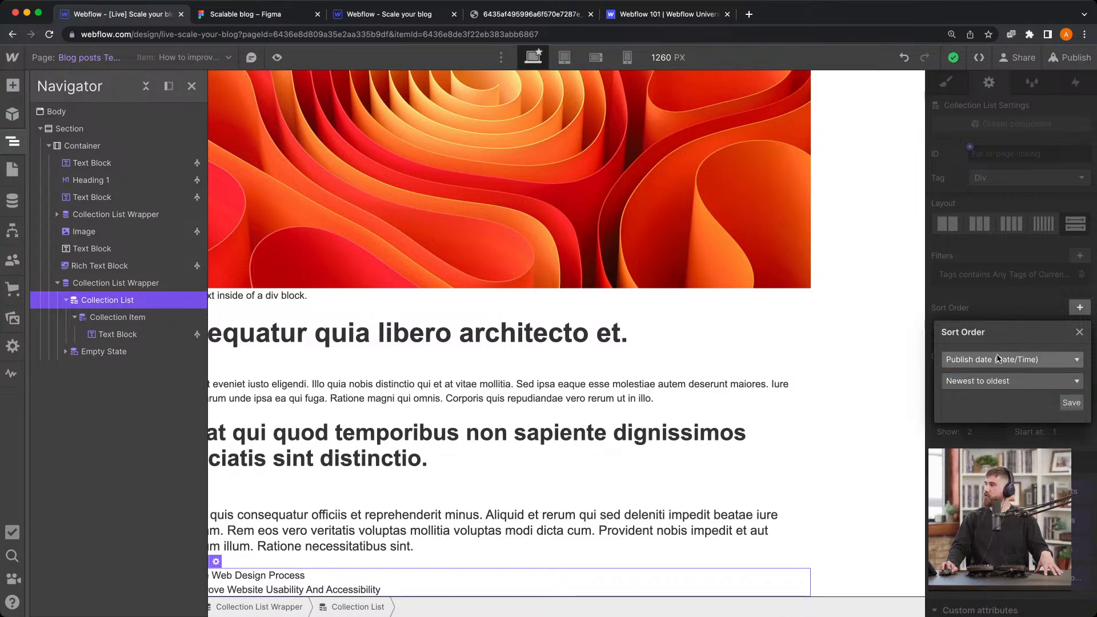
{"action": "left_click", "coordinate": [1072, 403]}
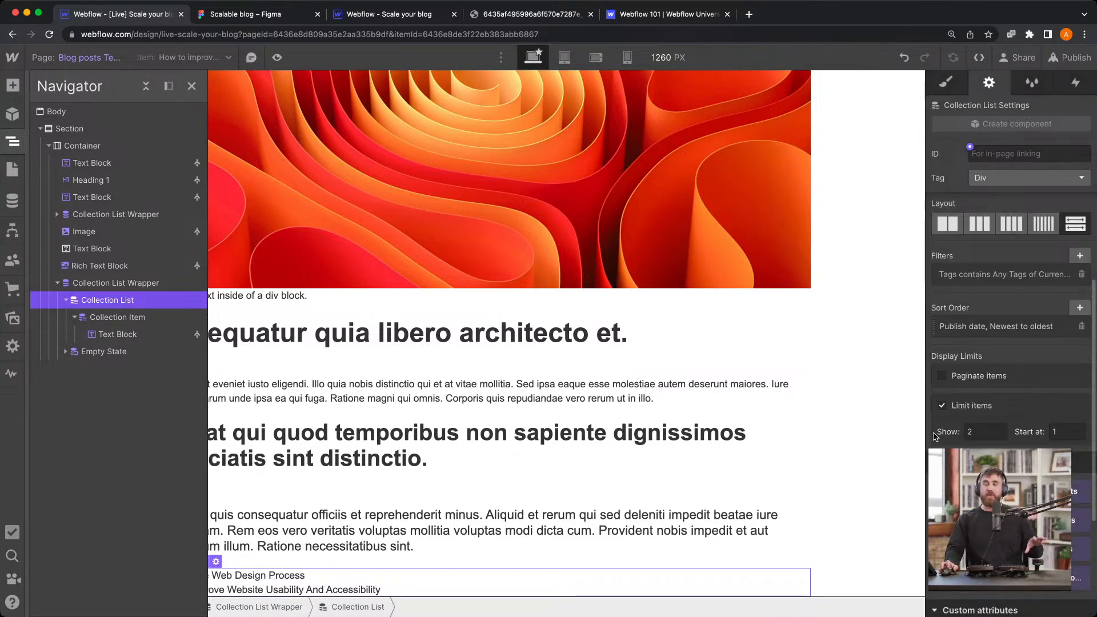
Examine the Tags and Related blog posts fields of the "How to improve Web Design Process" item in the Blog posts collection
{"action": "left_click", "coordinate": [12, 201]}
{"action": "left_click", "coordinate": [65, 156]}
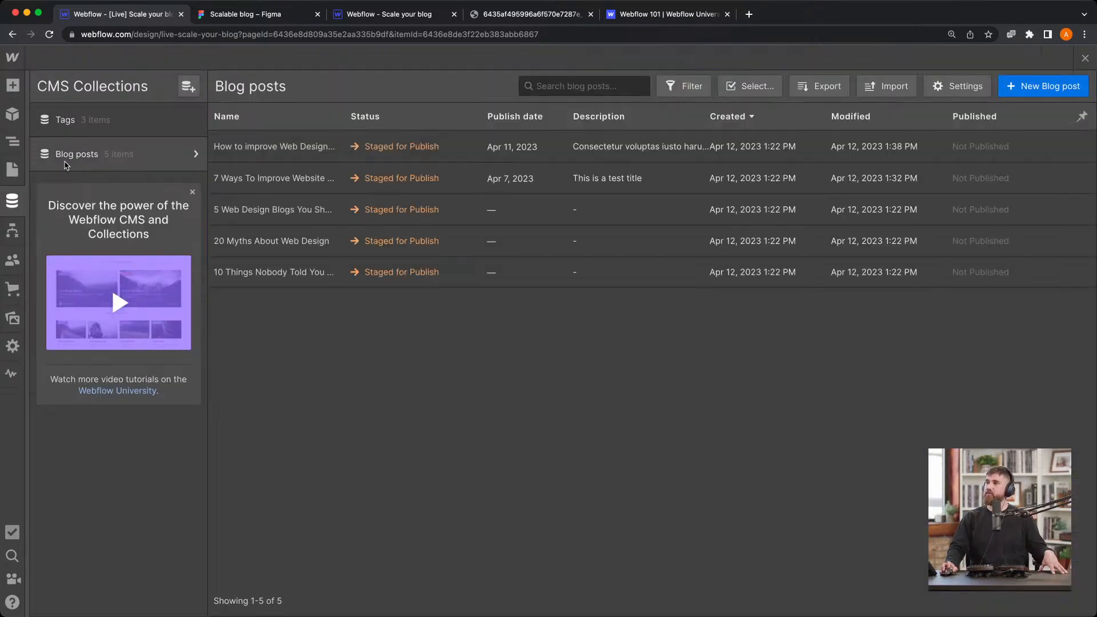
{"action": "left_click", "coordinate": [246, 153]}
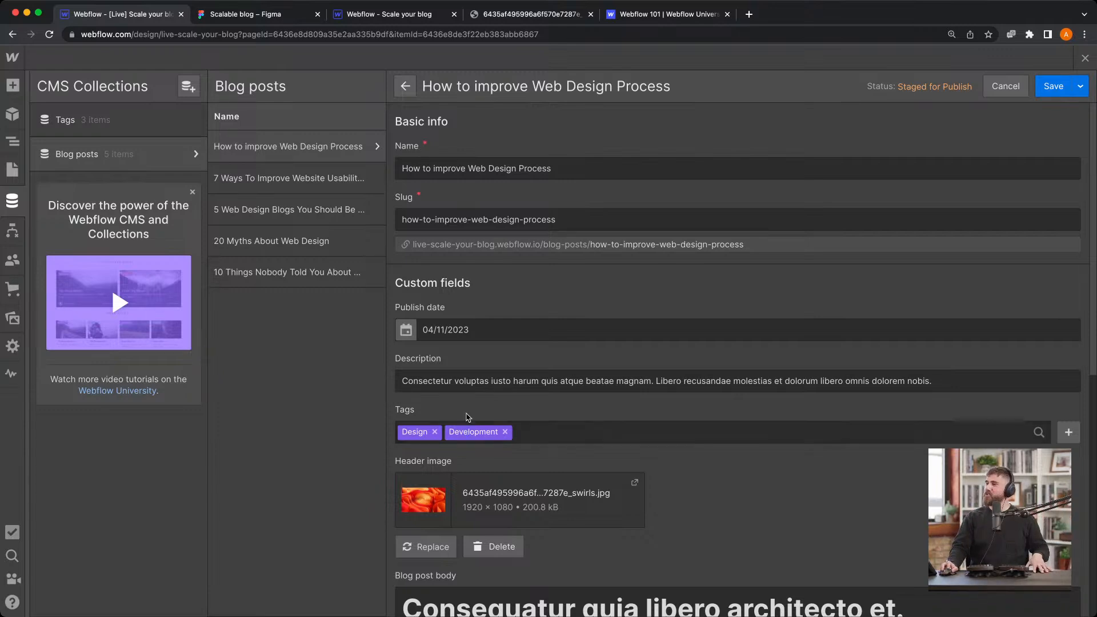
{"action": "scroll", "coordinate": [553, 527], "scroll_direction": "down", "scroll_amount": 4}
{"action": "scroll", "coordinate": [553, 526], "scroll_direction": "down", "scroll_amount": 4}
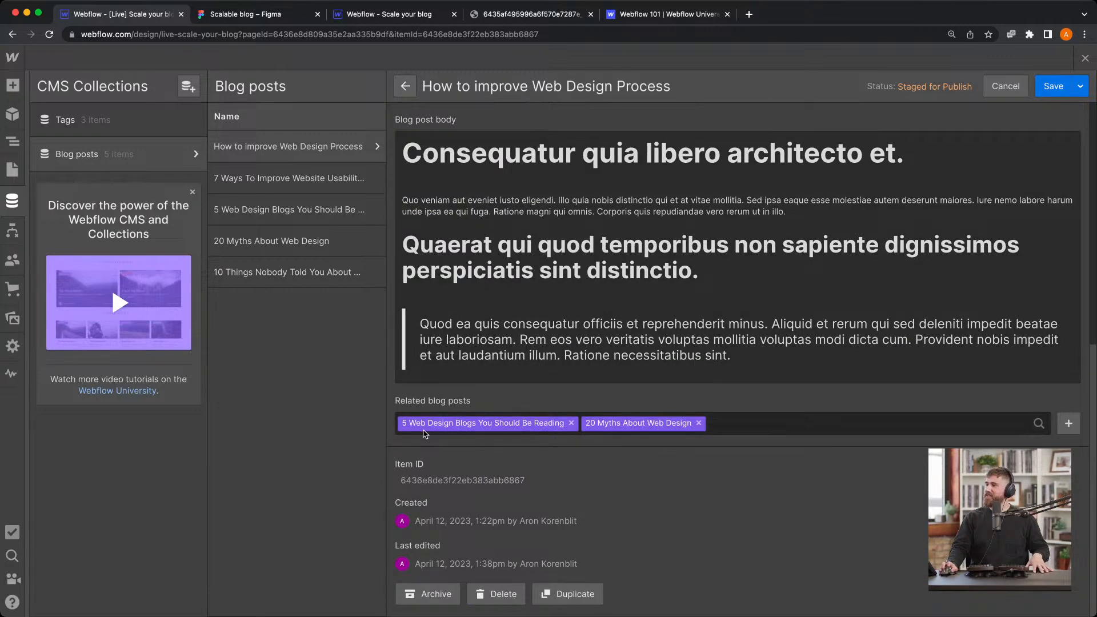
{"action": "scroll", "coordinate": [557, 415], "scroll_direction": "up", "scroll_amount": 8}
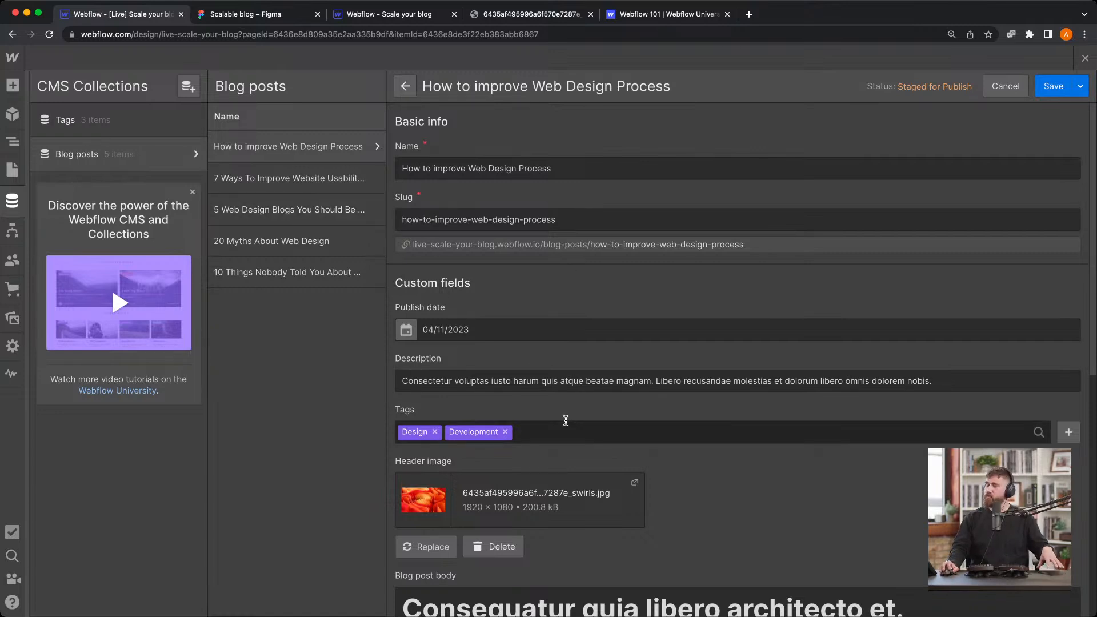
{"action": "scroll", "coordinate": [531, 420], "scroll_direction": "down", "scroll_amount": 8}
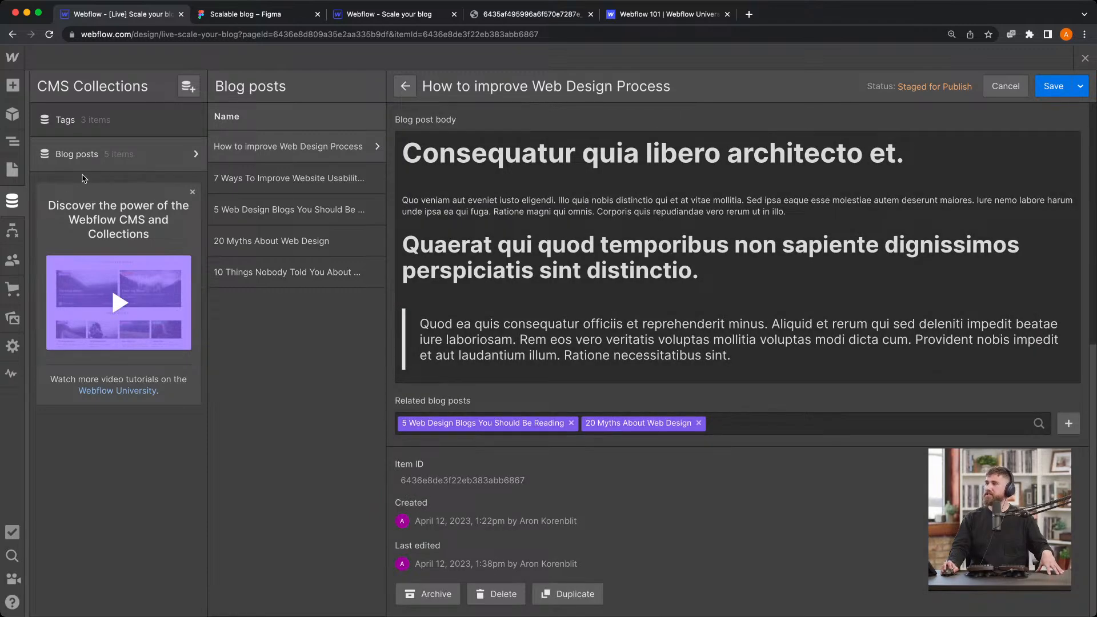
Delete the Related blog posts multi-reference field in the Blog posts collection settings and return to the template page
{"action": "left_click", "coordinate": [193, 156]}
{"action": "scroll", "coordinate": [514, 446], "scroll_direction": "down", "scroll_amount": 3}
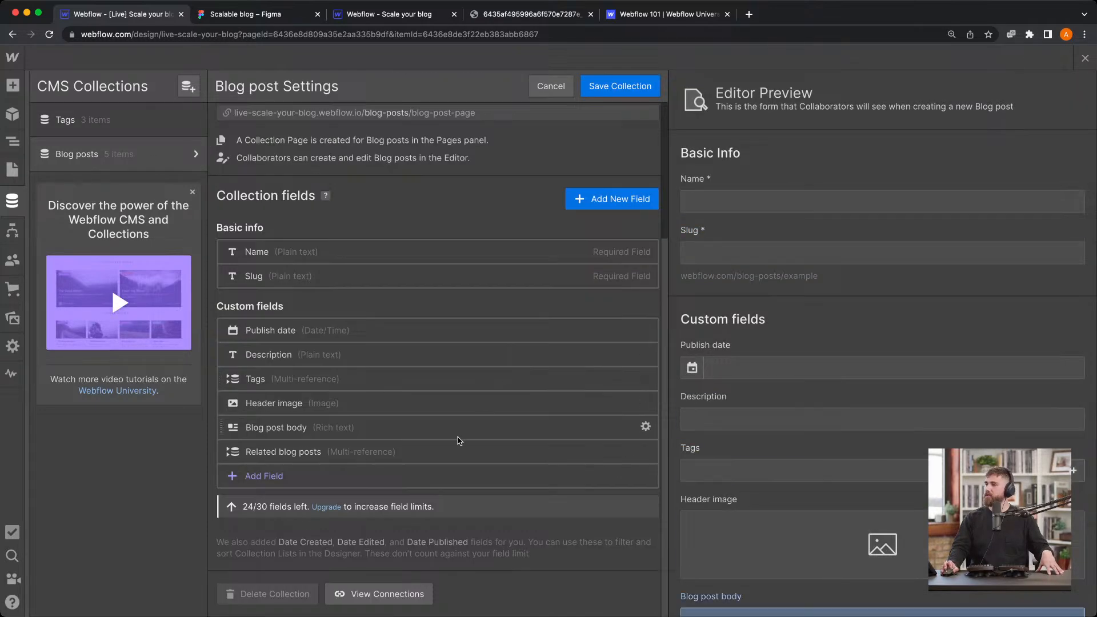
{"action": "left_click", "coordinate": [563, 458]}
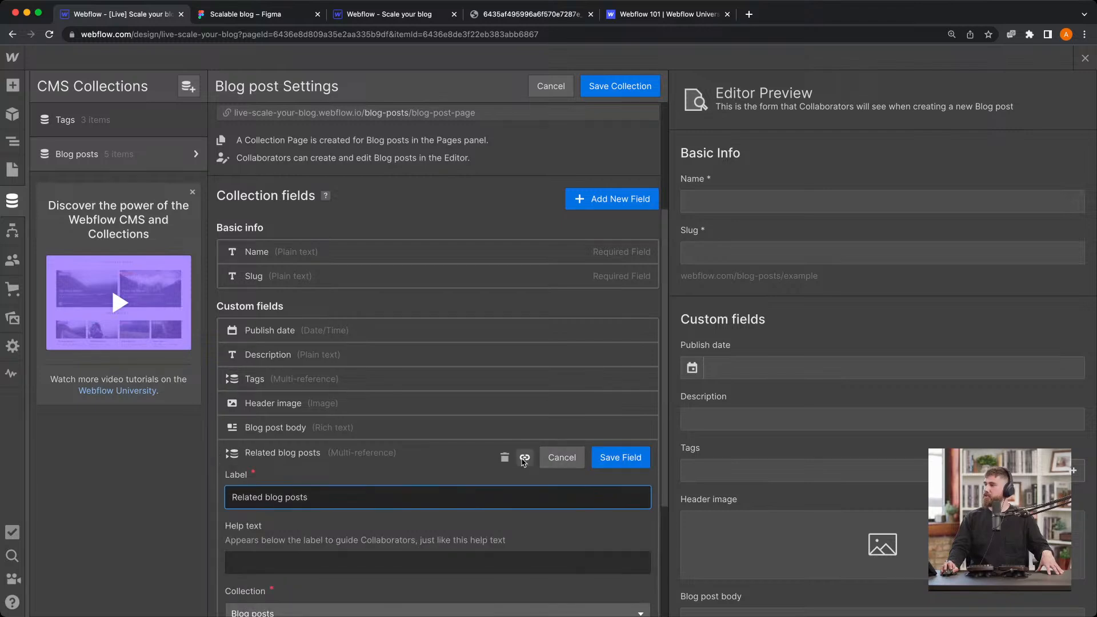
{"action": "left_click", "coordinate": [505, 457]}
{"action": "left_click", "coordinate": [689, 375]}
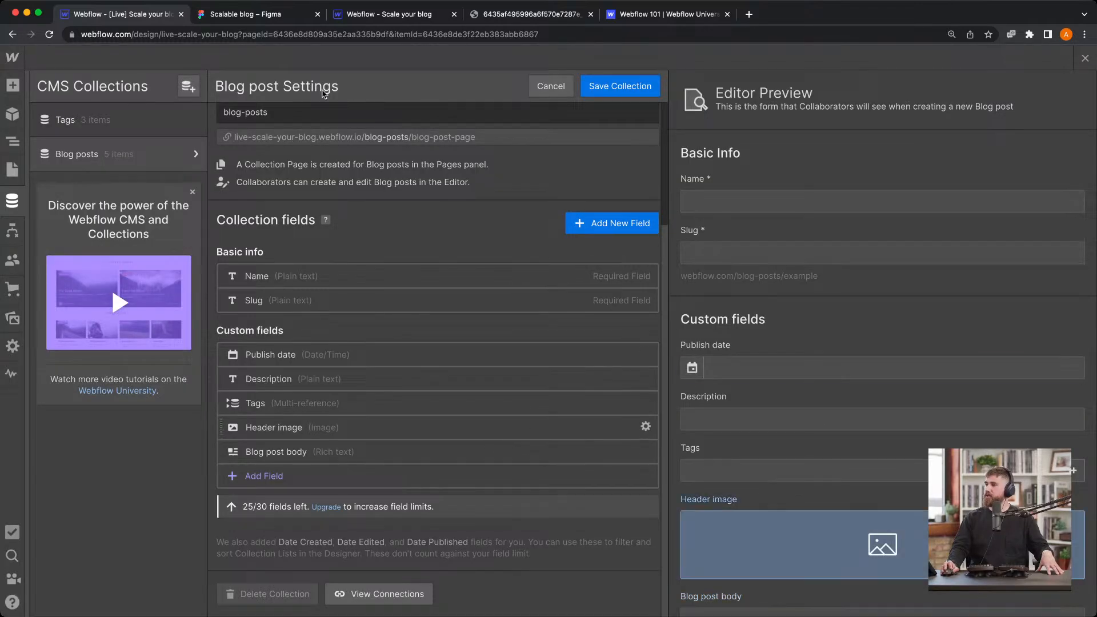
{"action": "left_click", "coordinate": [14, 170]}
{"action": "left_click", "coordinate": [644, 375]}
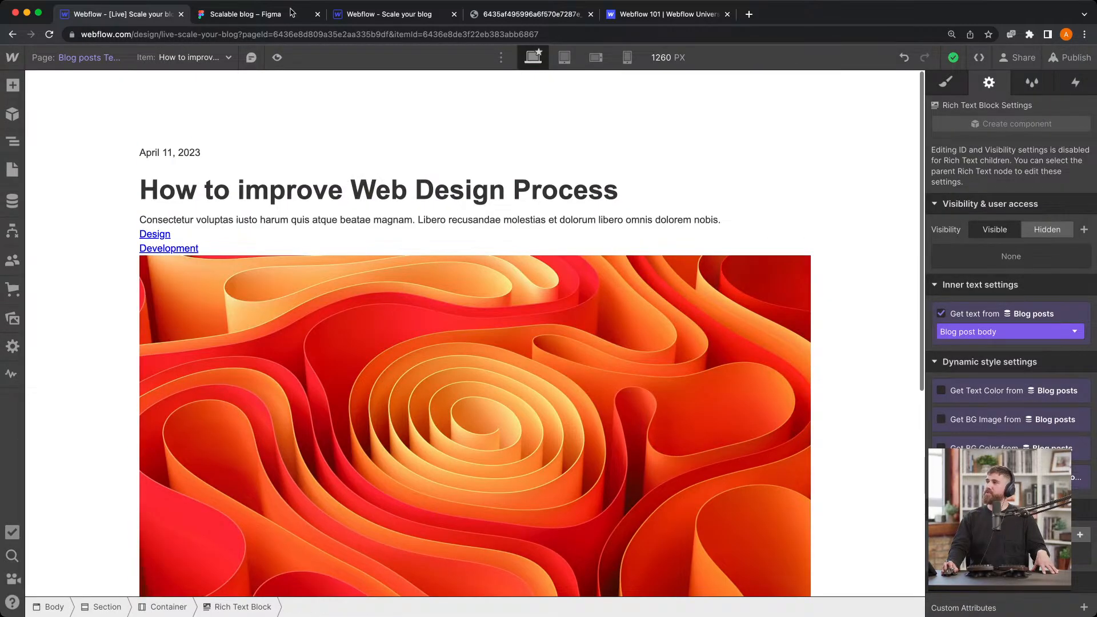
Switch to Figma, review the blog post design from the title through the Related Posts section, and return to Webflow
{"action": "left_click", "coordinate": [291, 13]}
{"action": "scroll", "coordinate": [536, 257], "scroll_direction": "up", "scroll_amount": 5}
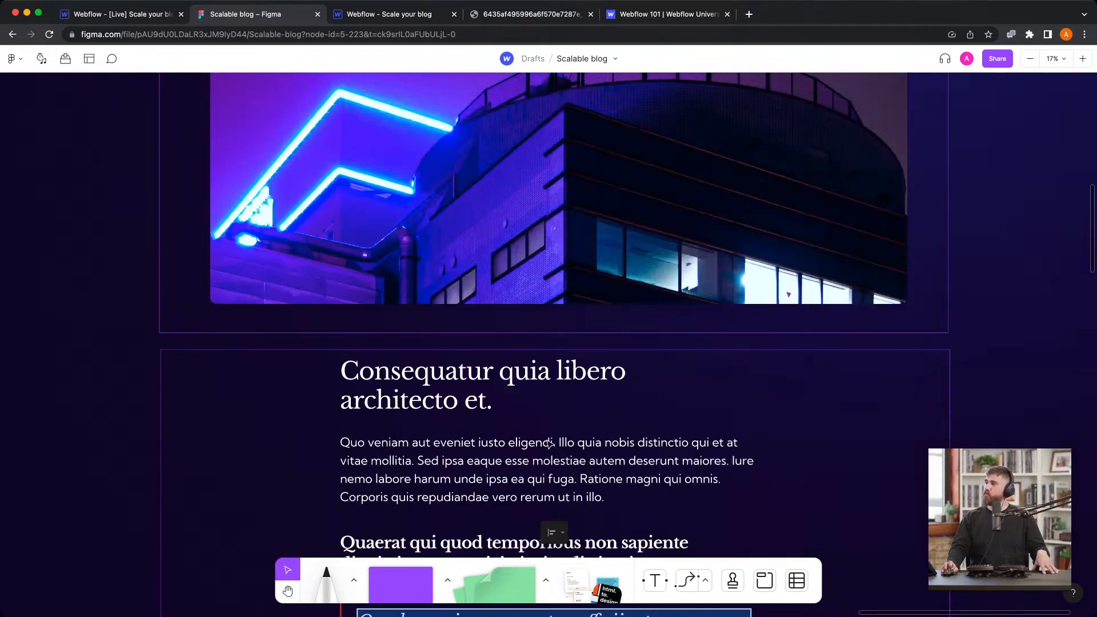
{"action": "scroll", "coordinate": [549, 443], "scroll_direction": "up", "scroll_amount": 10}
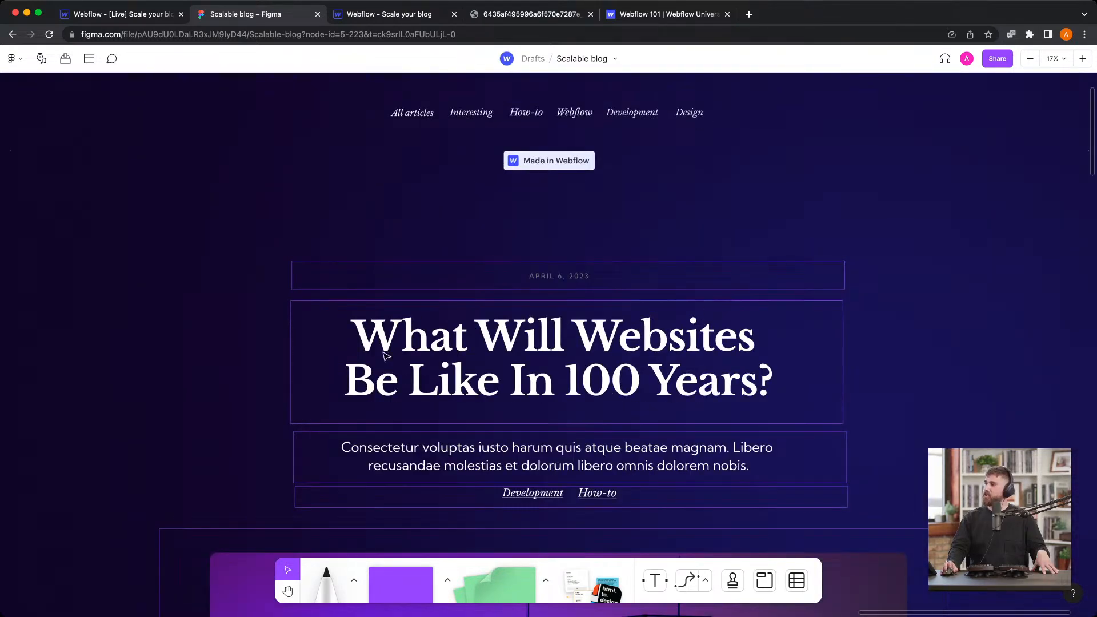
{"action": "scroll", "coordinate": [386, 355], "scroll_direction": "down", "scroll_amount": 4}
{"action": "scroll", "coordinate": [666, 228], "scroll_direction": "down", "scroll_amount": 15}
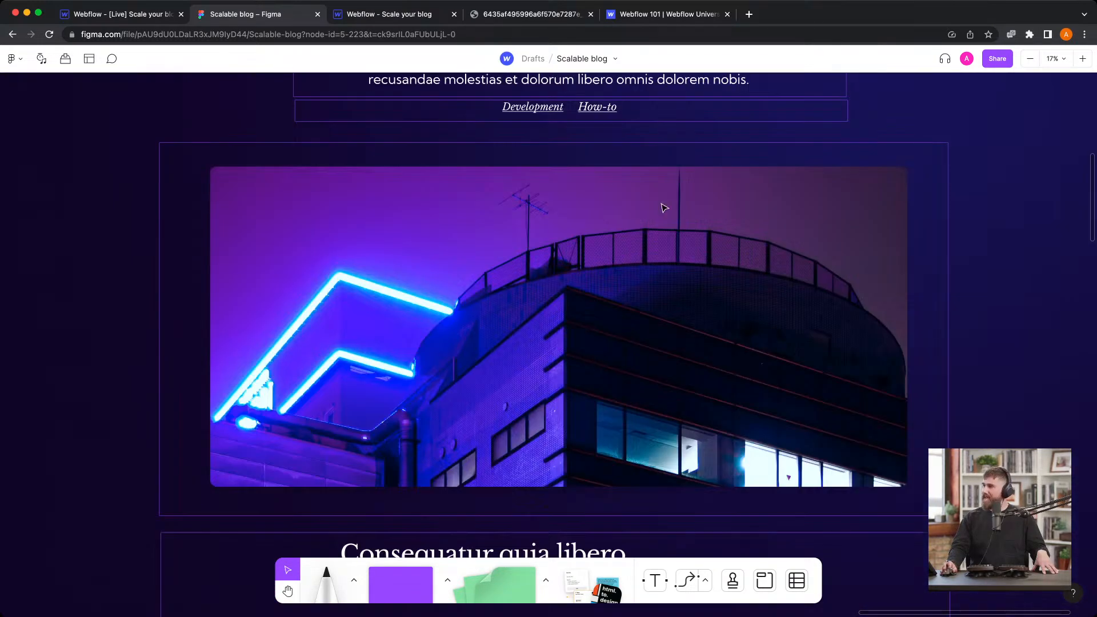
{"action": "double_click", "coordinate": [572, 380]}
{"action": "scroll", "coordinate": [575, 389], "scroll_direction": "down", "scroll_amount": 2}
{"action": "scroll", "coordinate": [575, 389], "scroll_direction": "down", "scroll_amount": 20}
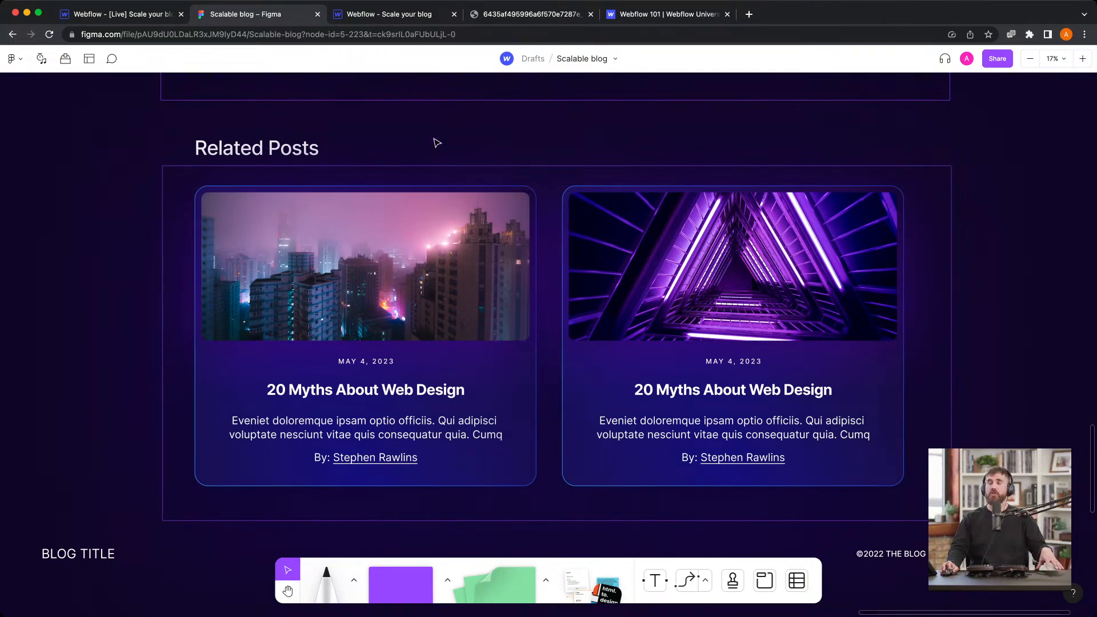
{"action": "left_click", "coordinate": [148, 15]}
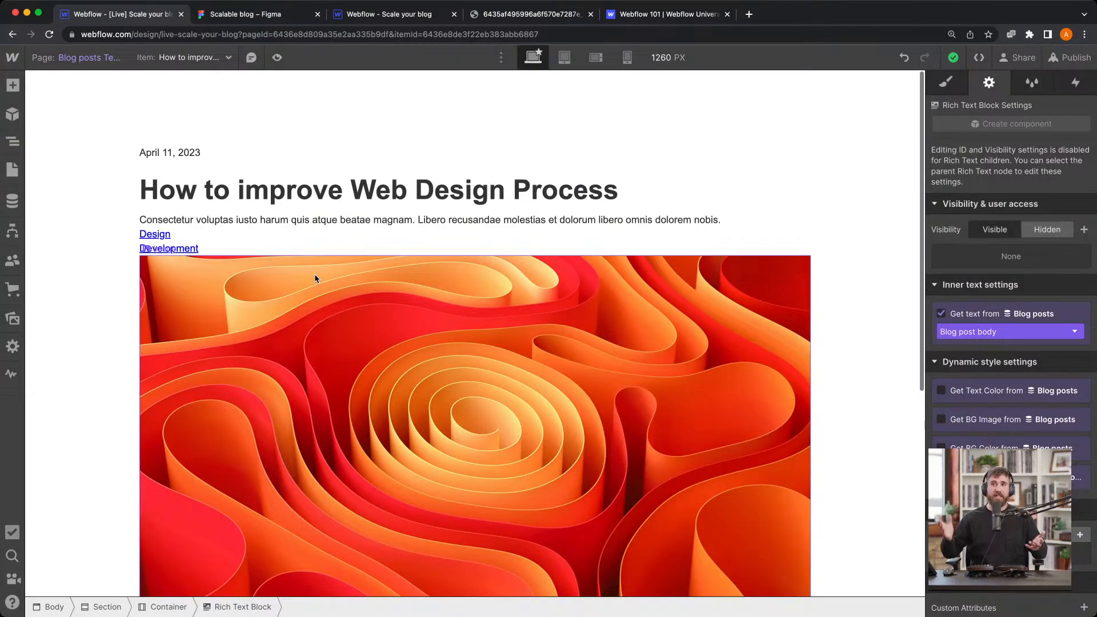